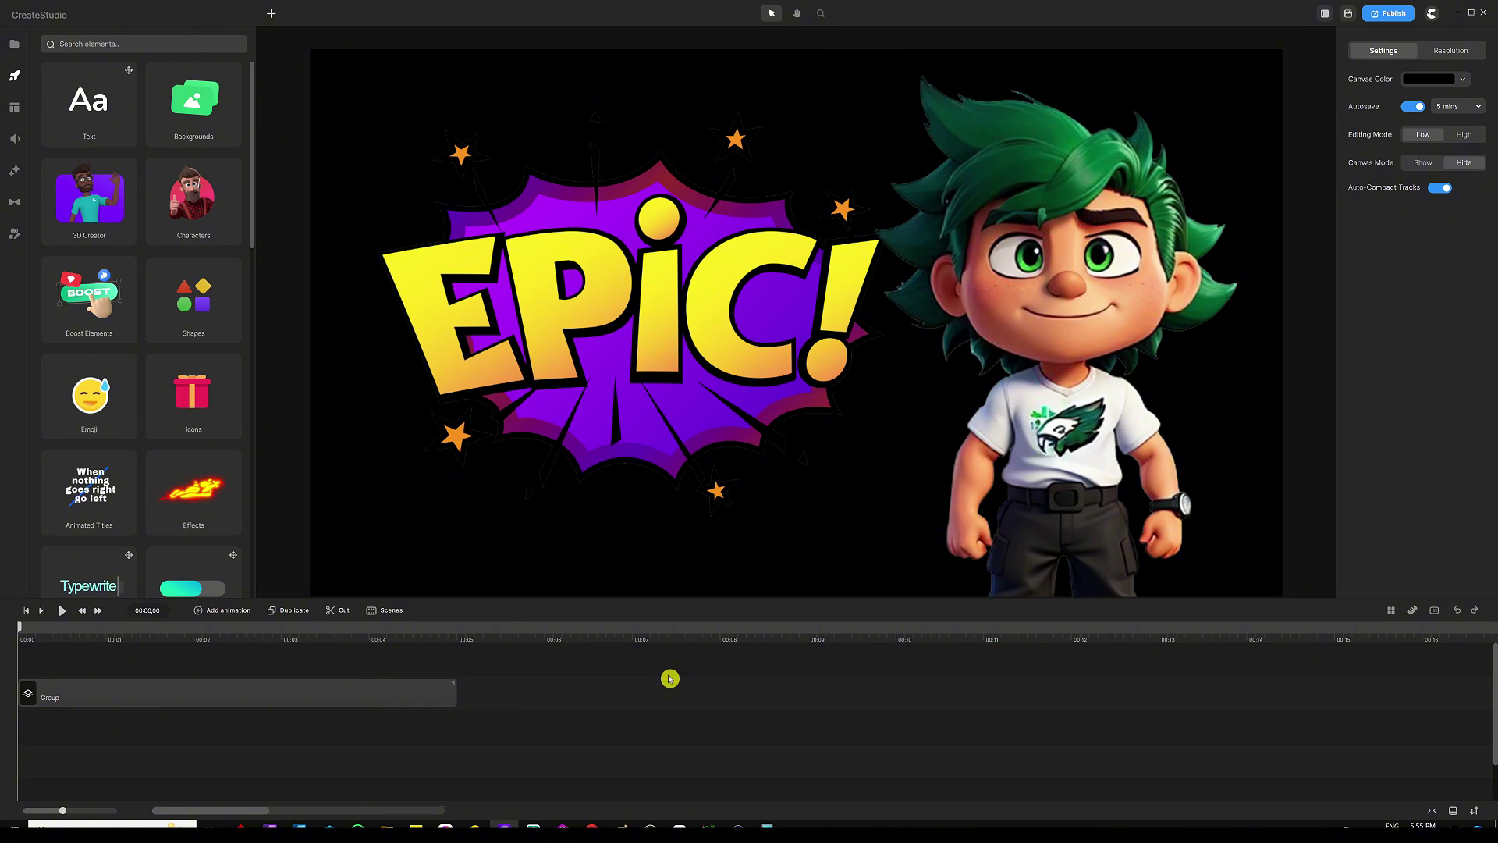
Delete the existing group and add a rounded rectangle that fills the canvas
left_click(435, 692)
key("Delete")
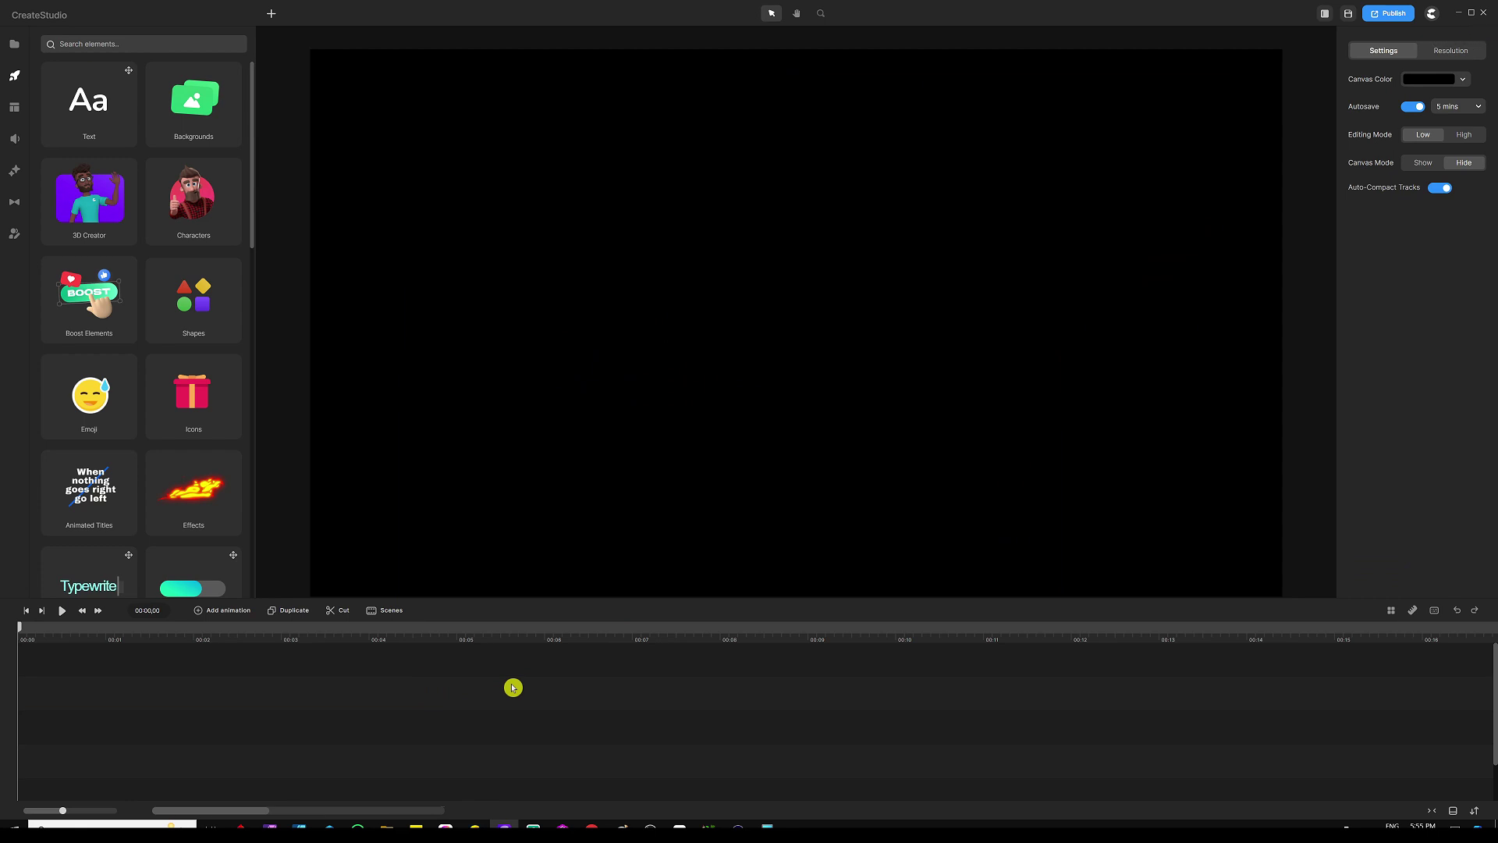
key("ctrl+z")
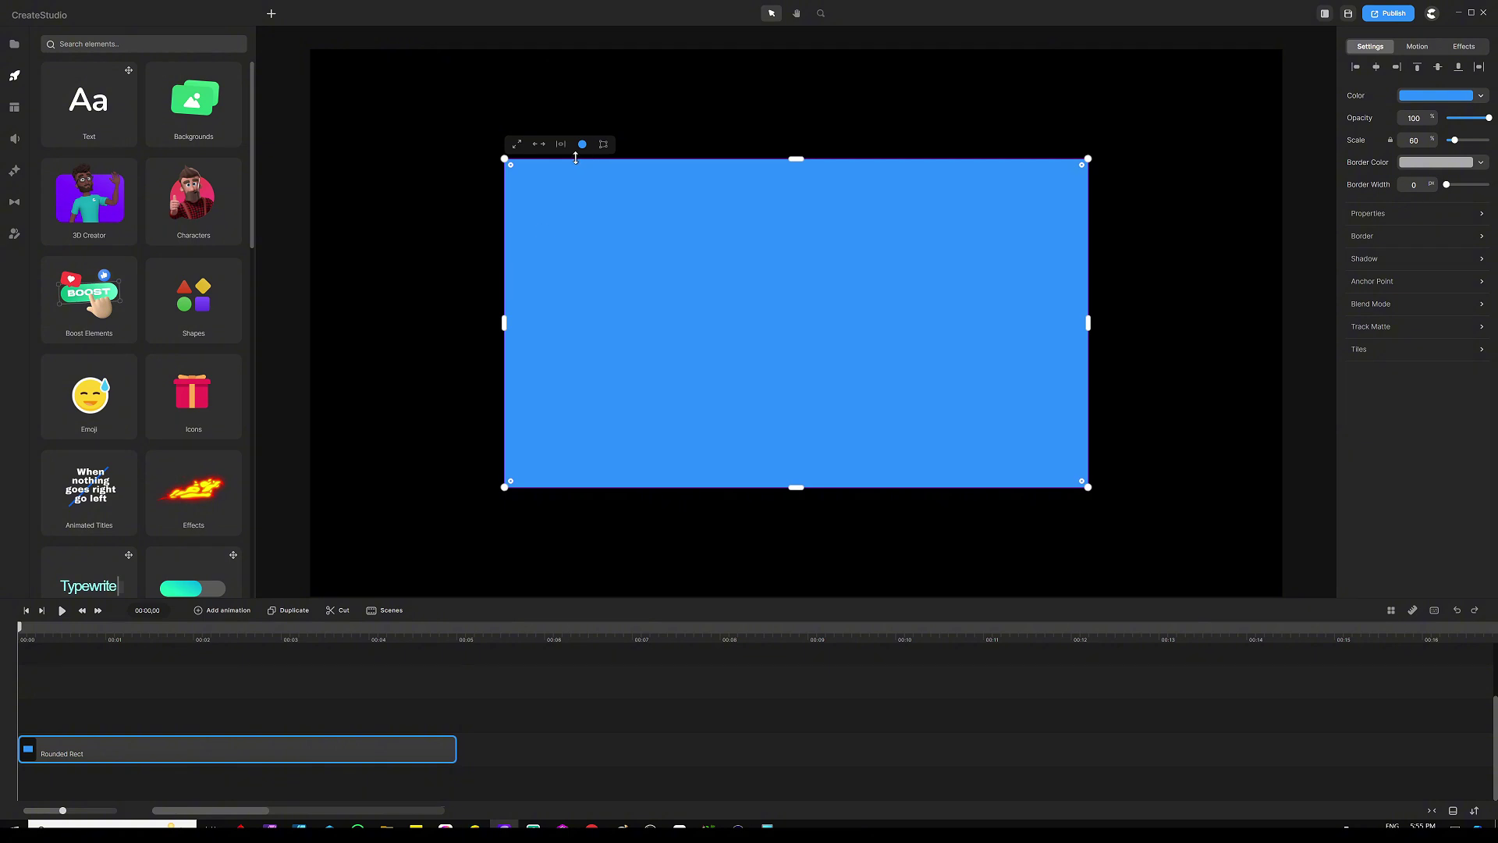
left_click(517, 144)
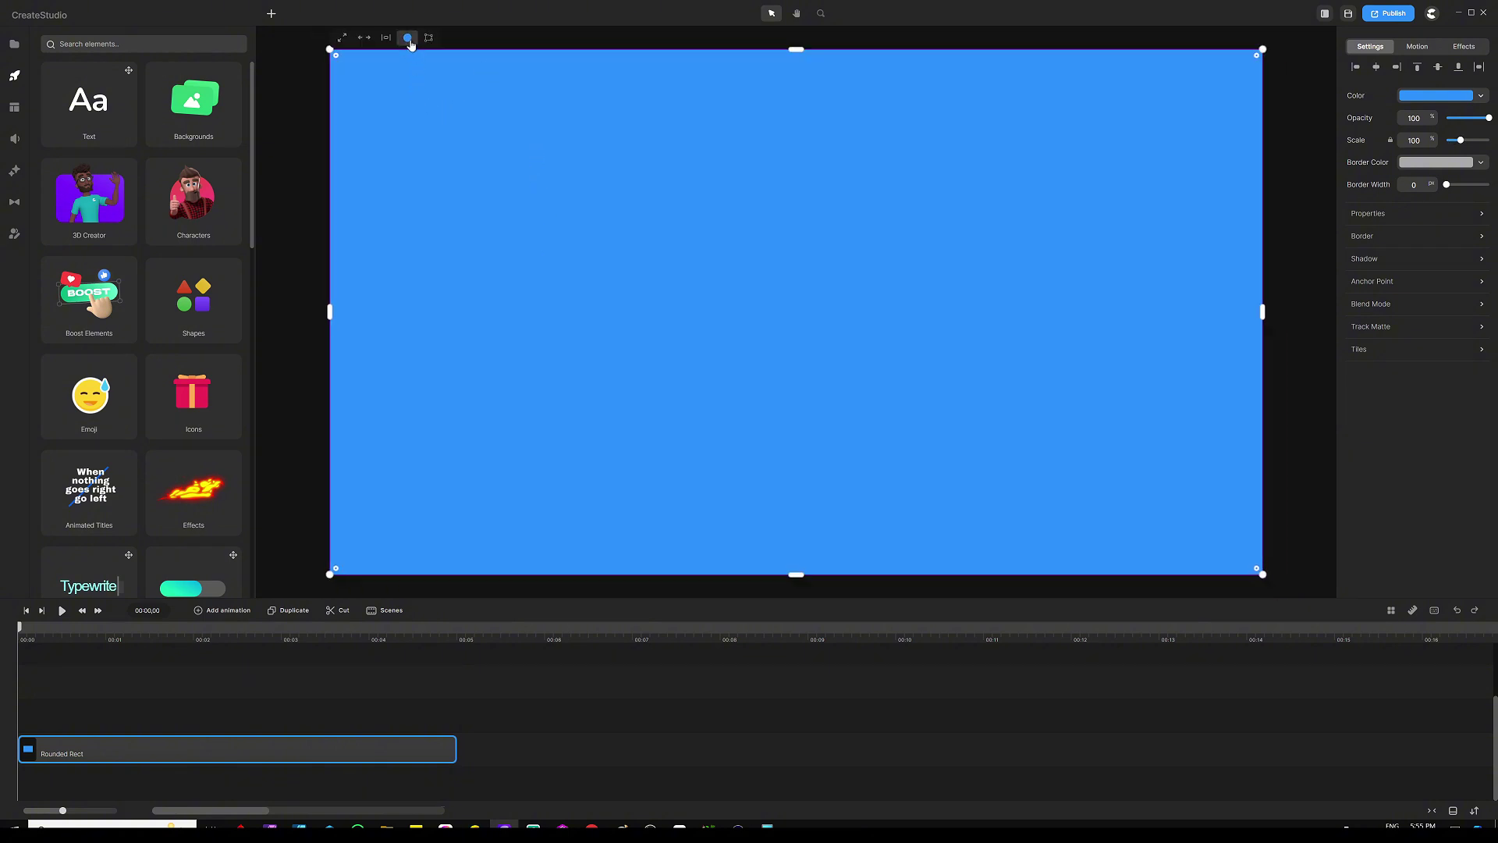
Change the rectangle's fill color to red
left_click(407, 37)
left_click_drag(382, 148, 434, 154)
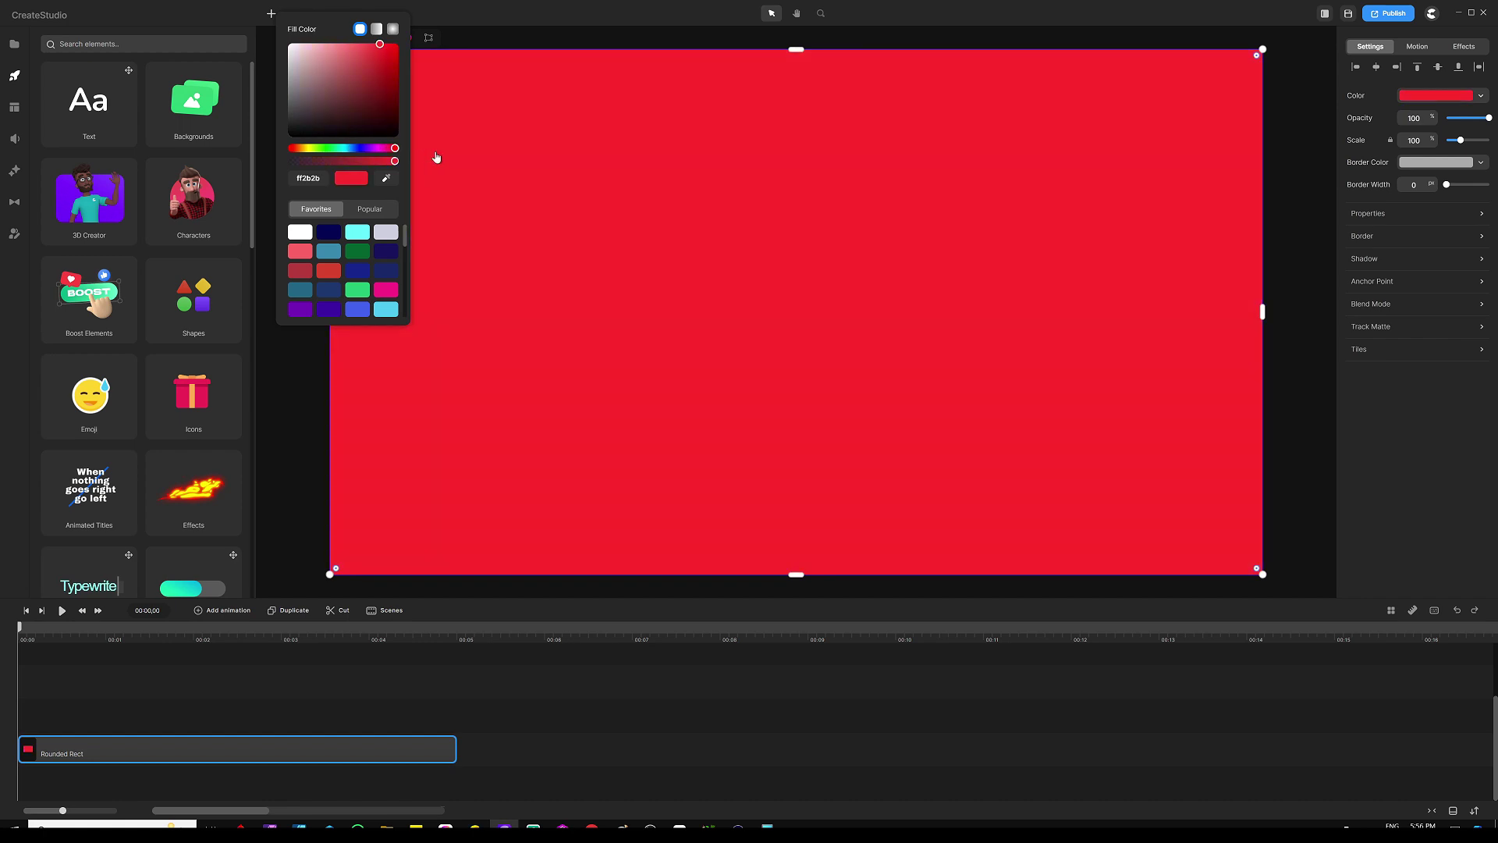
left_click(305, 468)
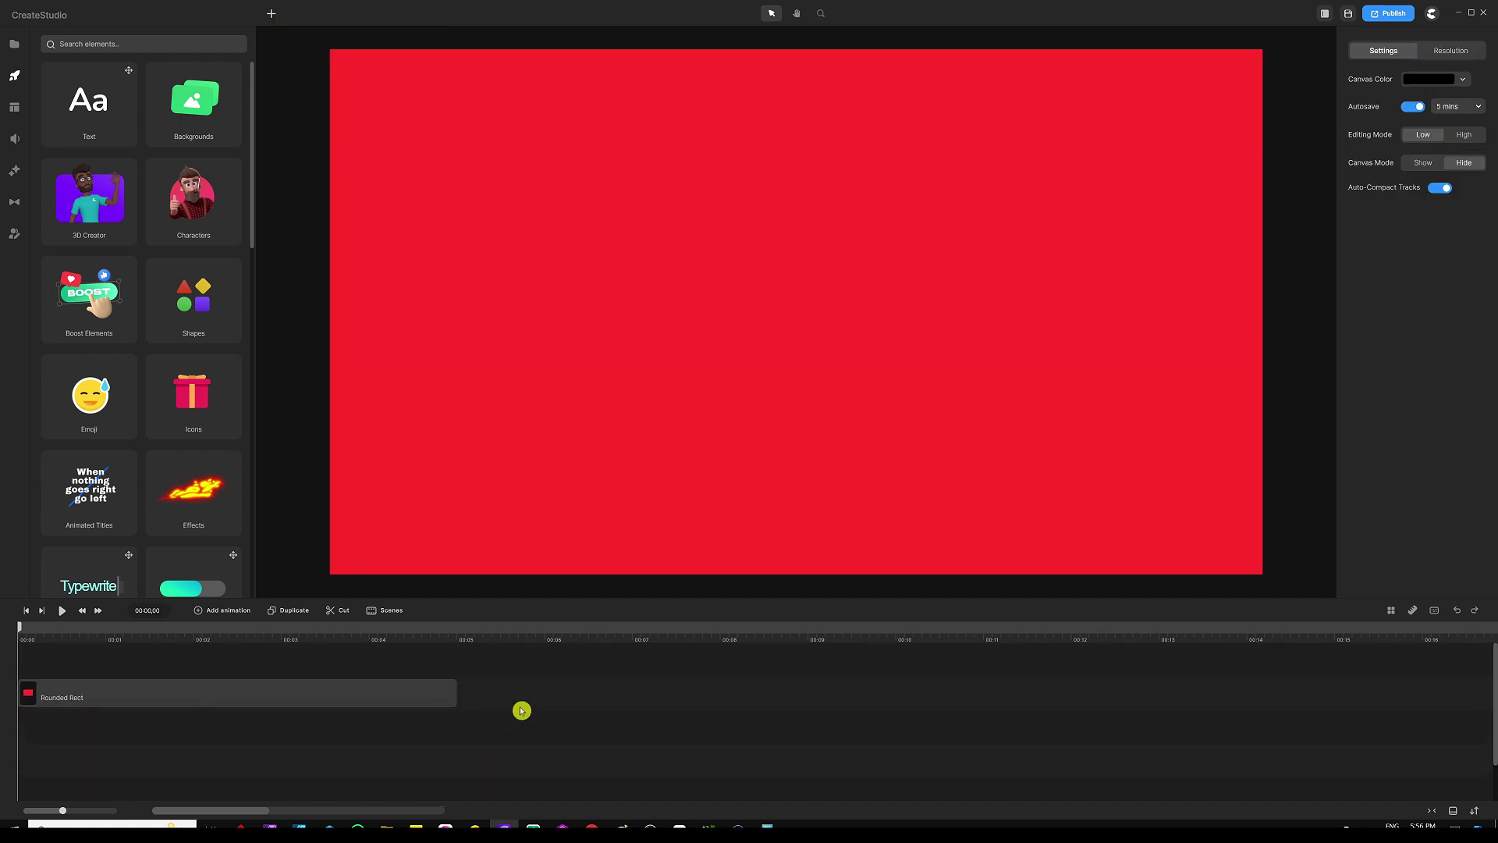
Add a text element reading "UPS" at the canvas center and enlarge it to about 331% scale
key("t")
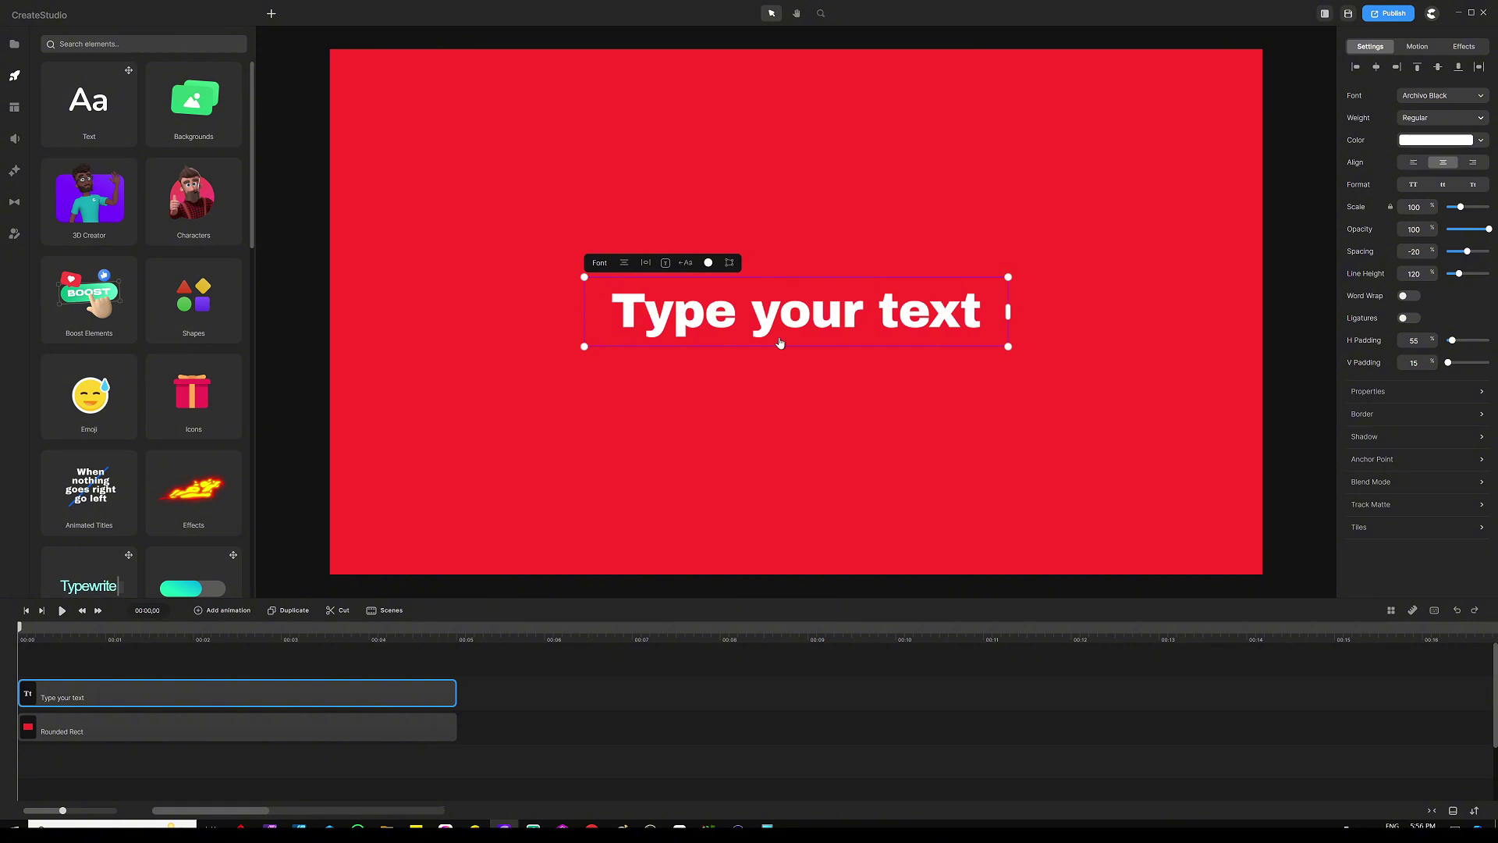
double_click(790, 312)
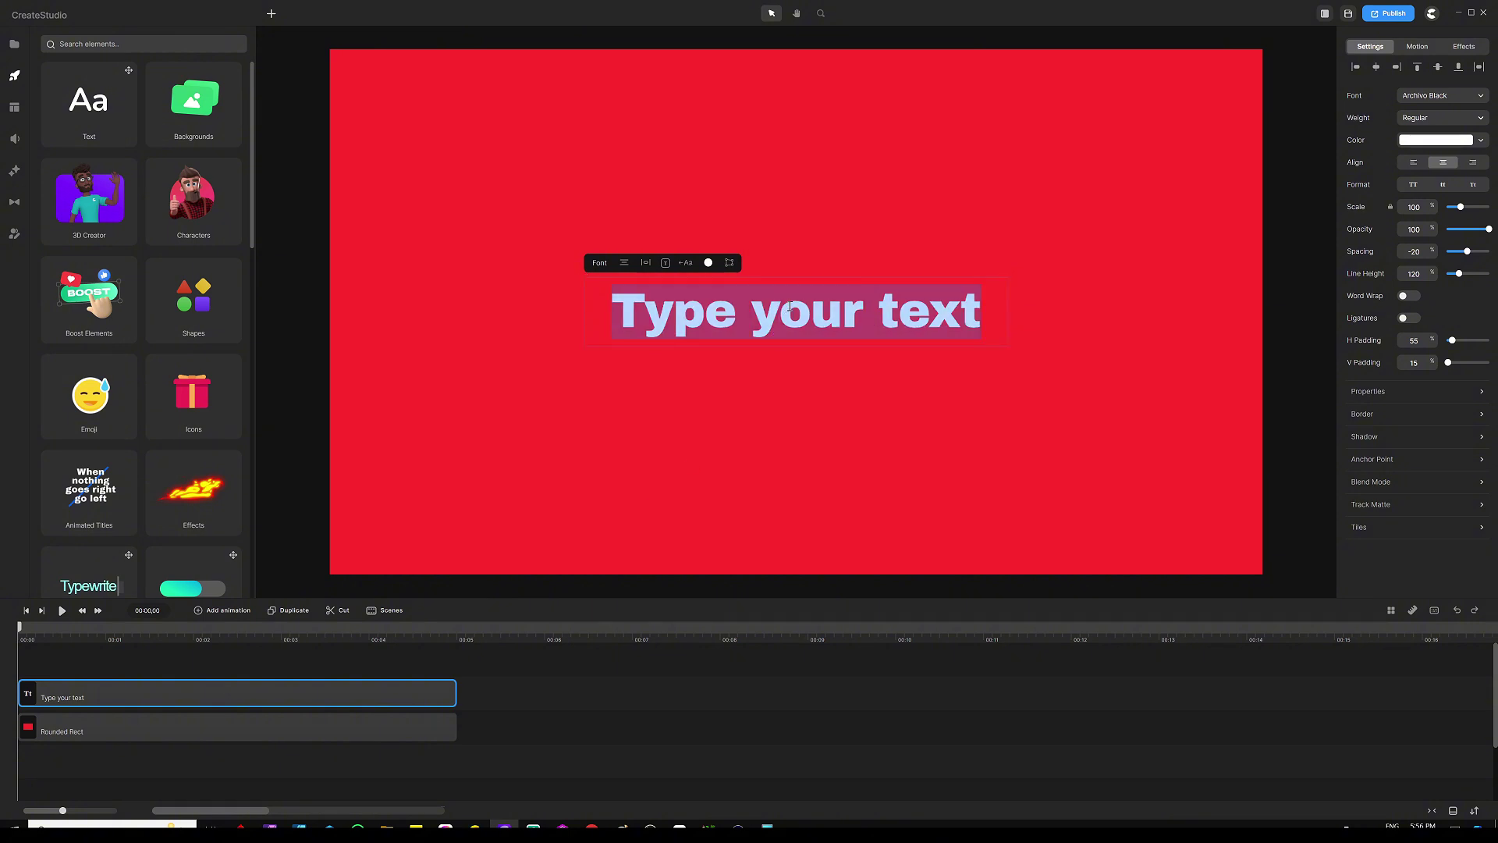
type("UPS")
left_click(762, 695)
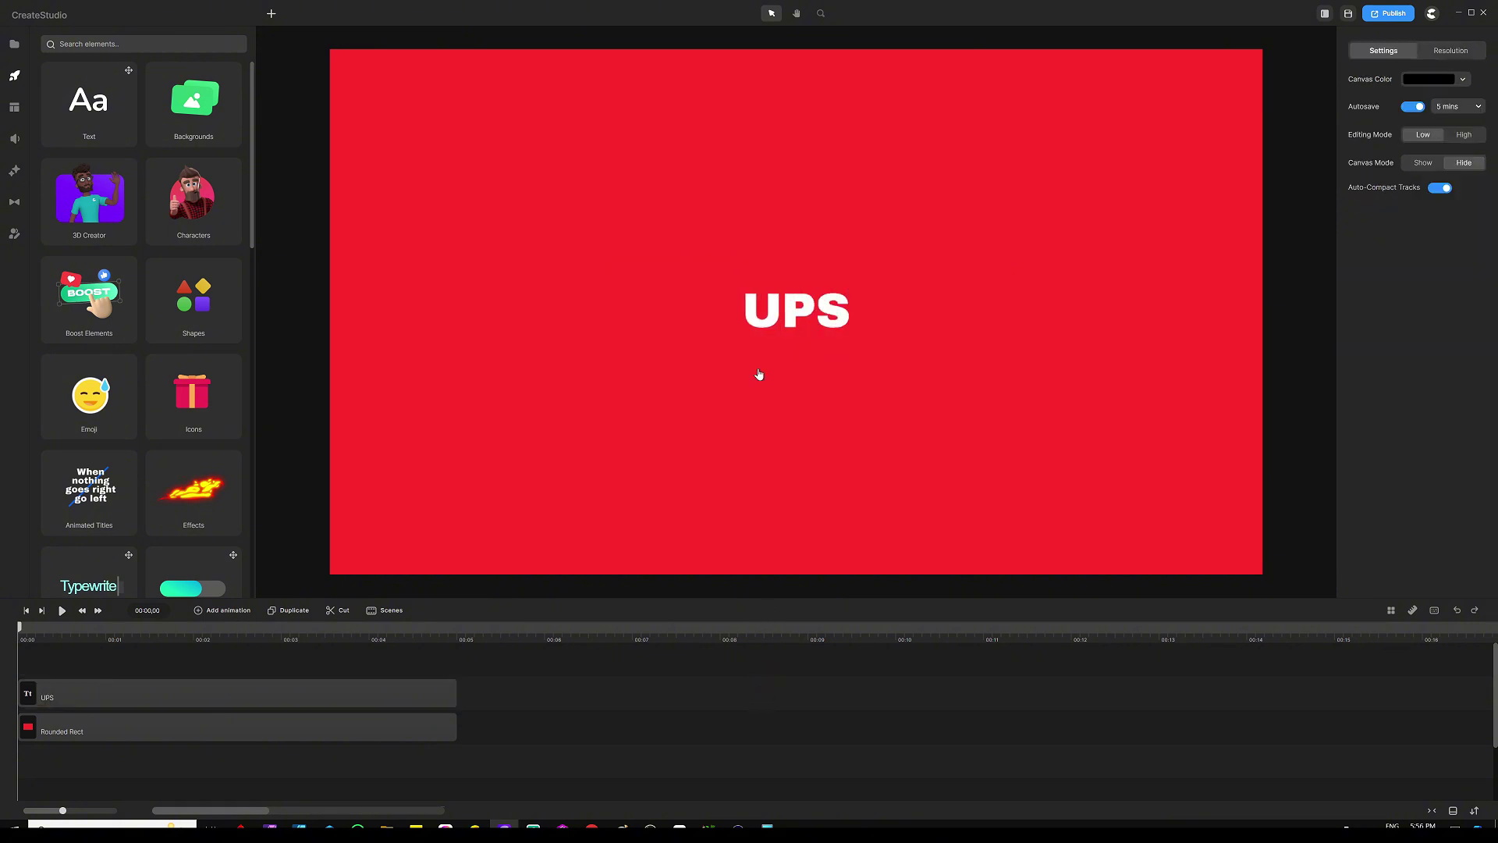
left_click(761, 327)
left_click_drag(708, 354, 540, 440)
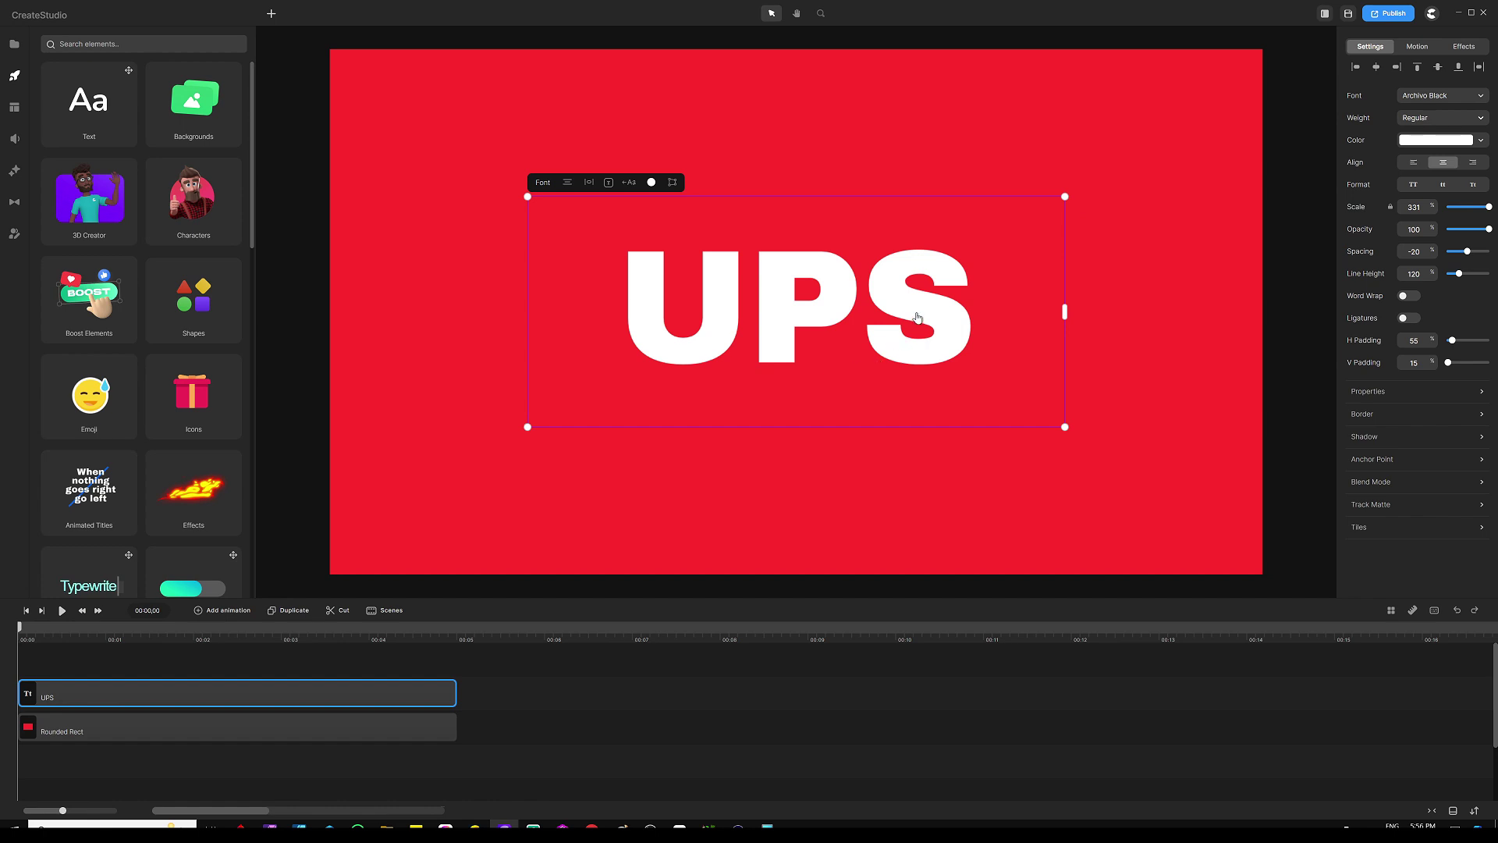
Apply the Top position preset as the UPS text's In motion and set its Y Position to 100%
left_click(1419, 49)
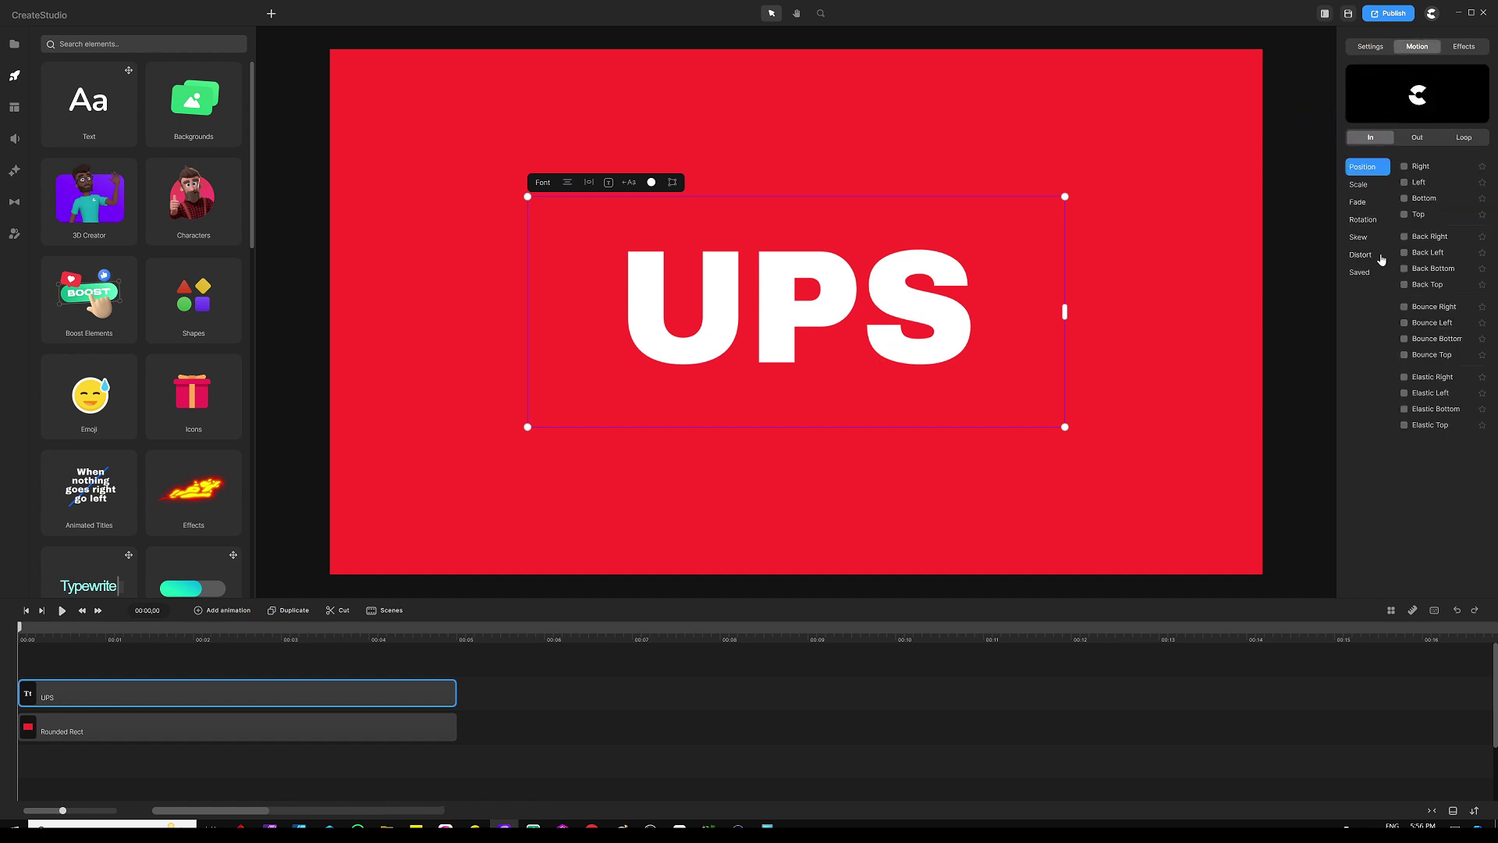
left_click(1405, 215)
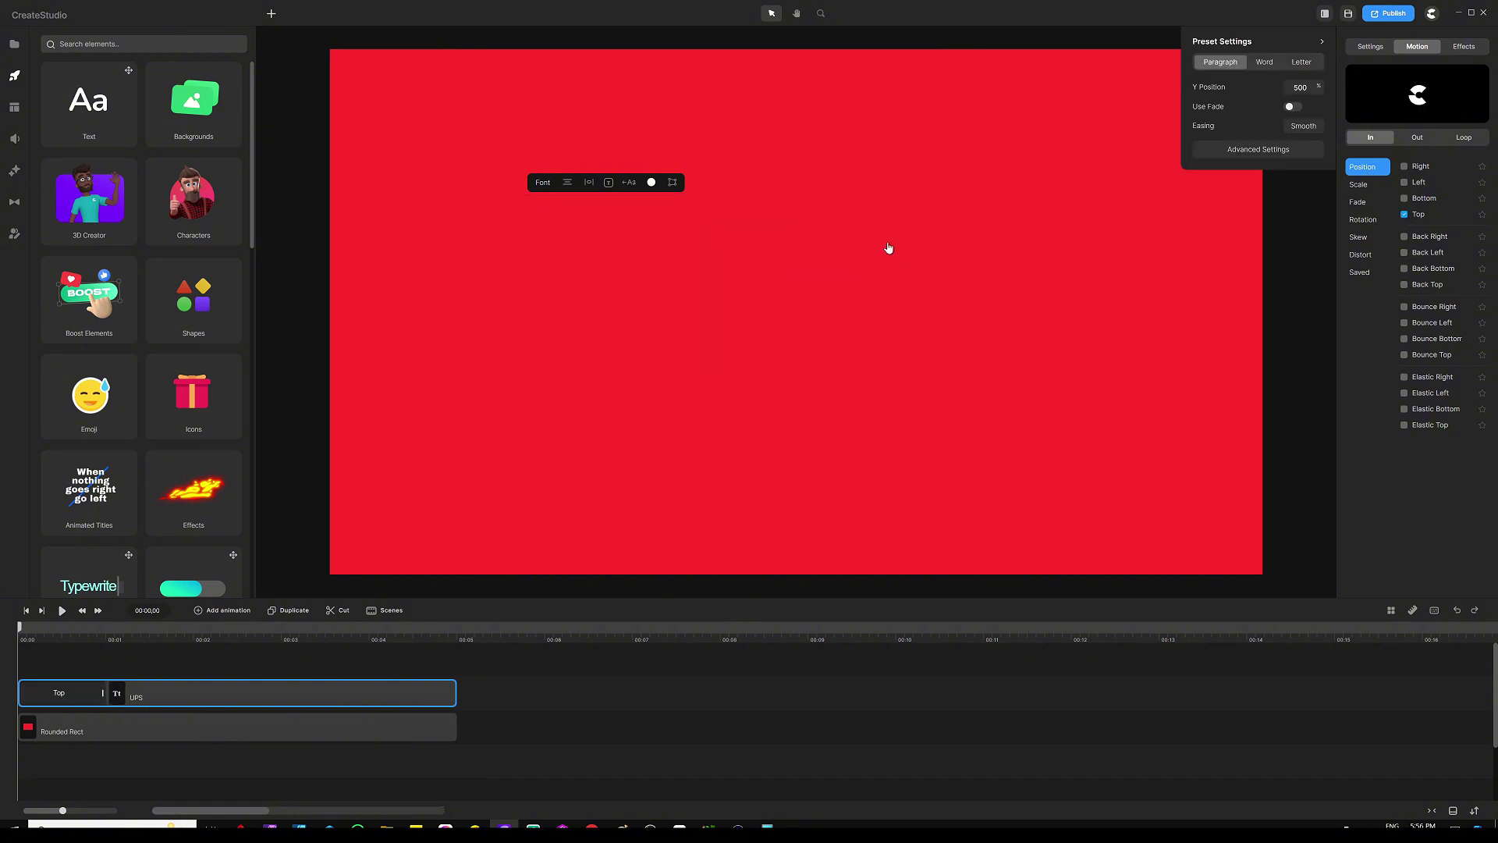
scroll(831, 212, "down", 3)
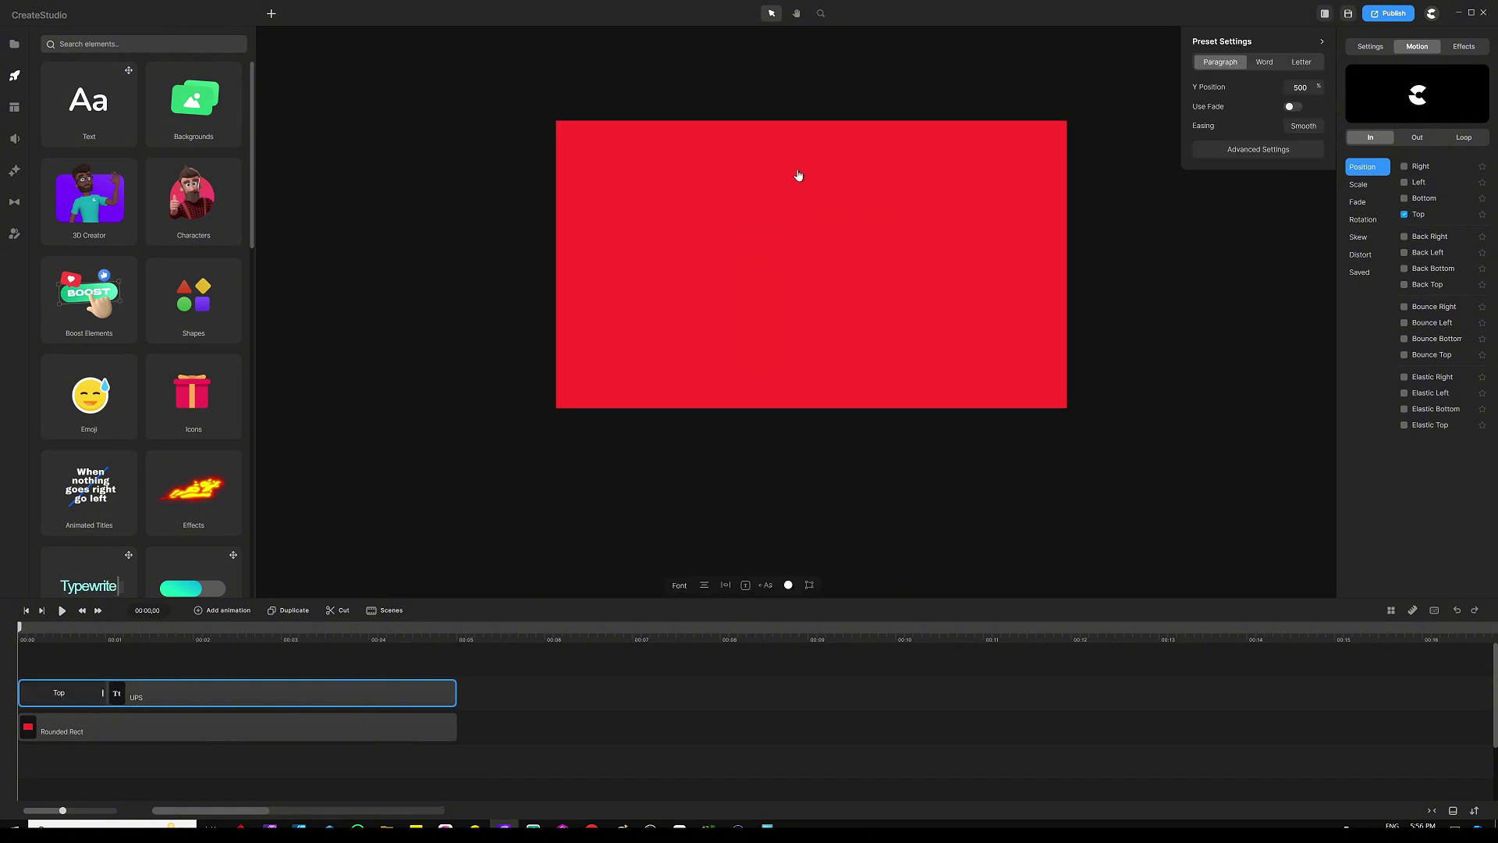
scroll(792, 195, "down", 3)
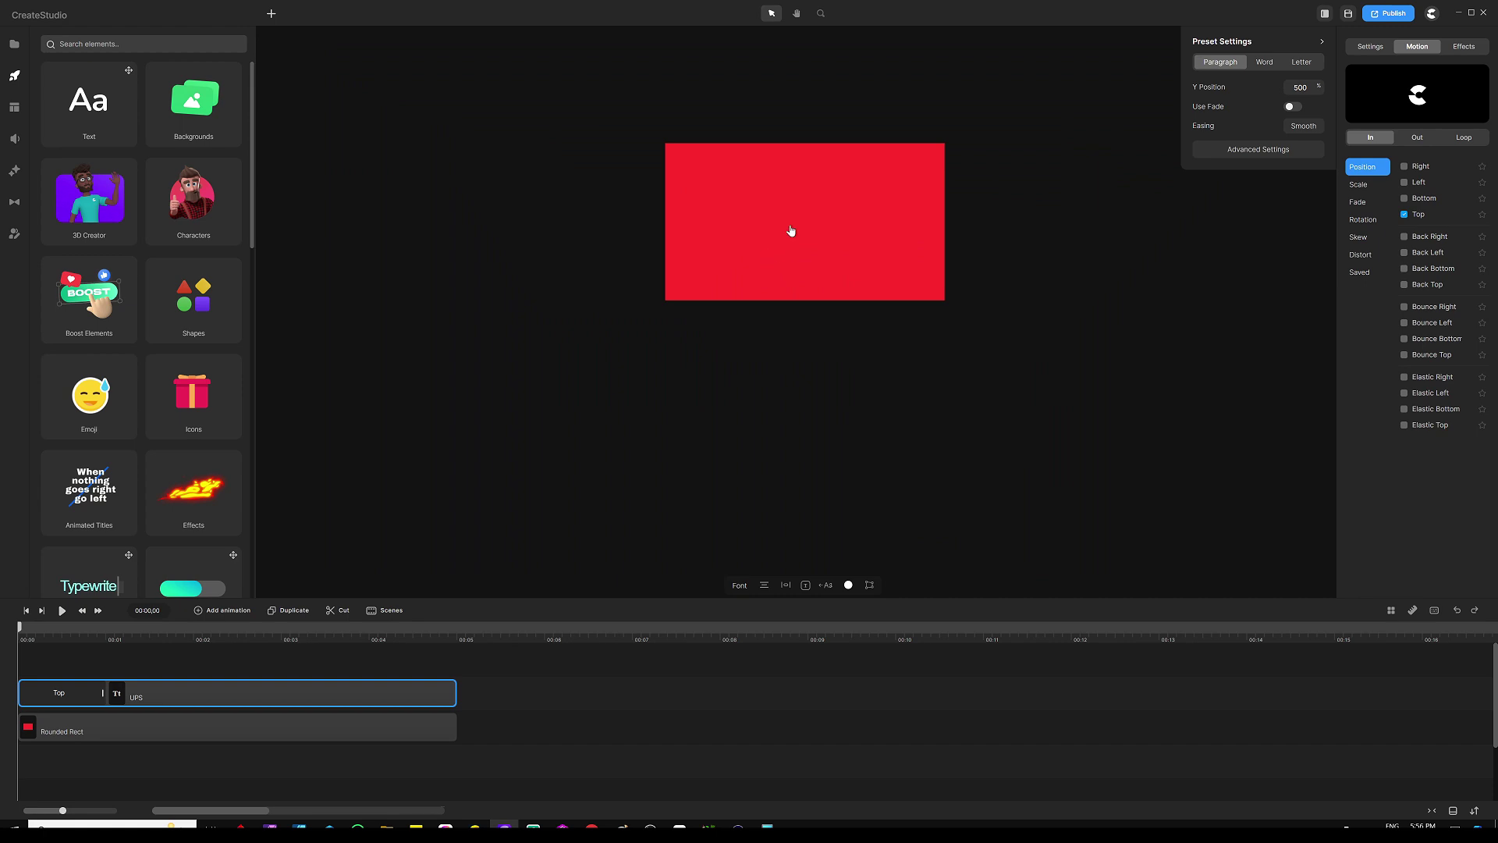
scroll(792, 222, "up", 3)
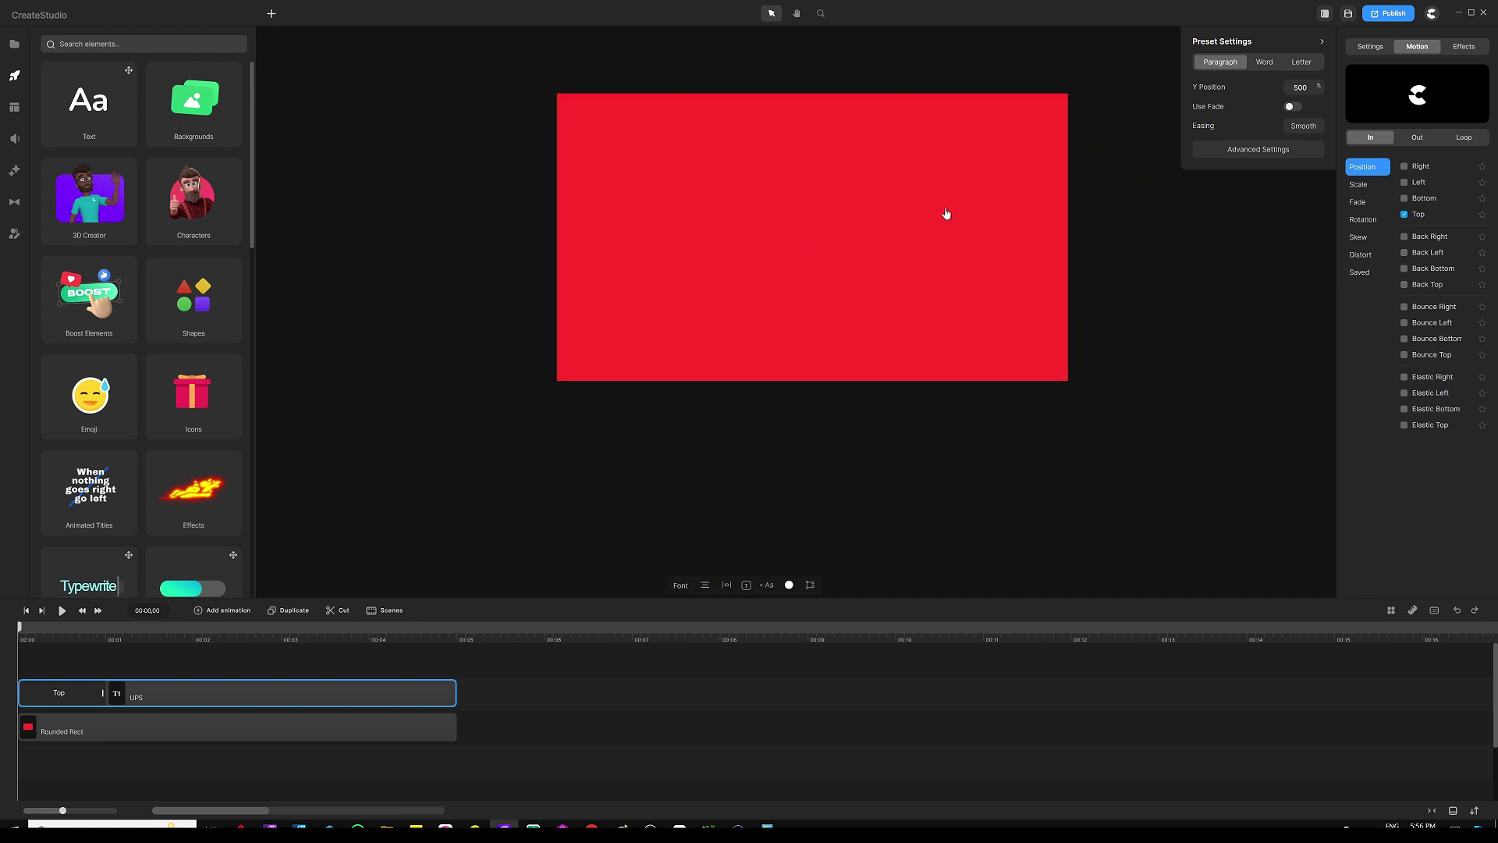
left_click(1081, 179)
left_click_drag(1318, 86, 1230, 94)
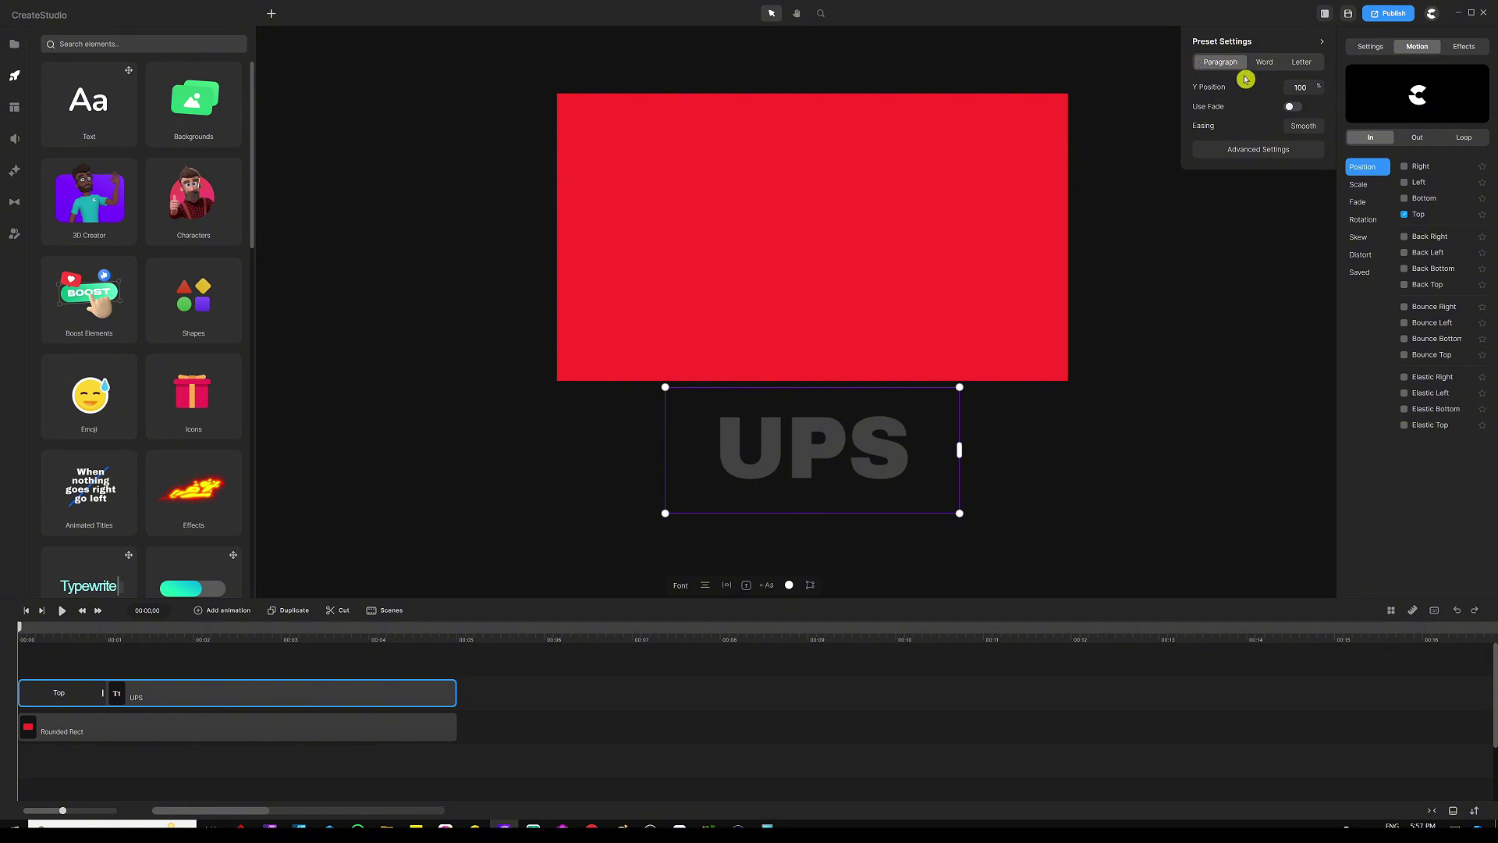
Make the Top preset animate by Letter and set its easing to Sine with In & Out
left_click(1303, 63)
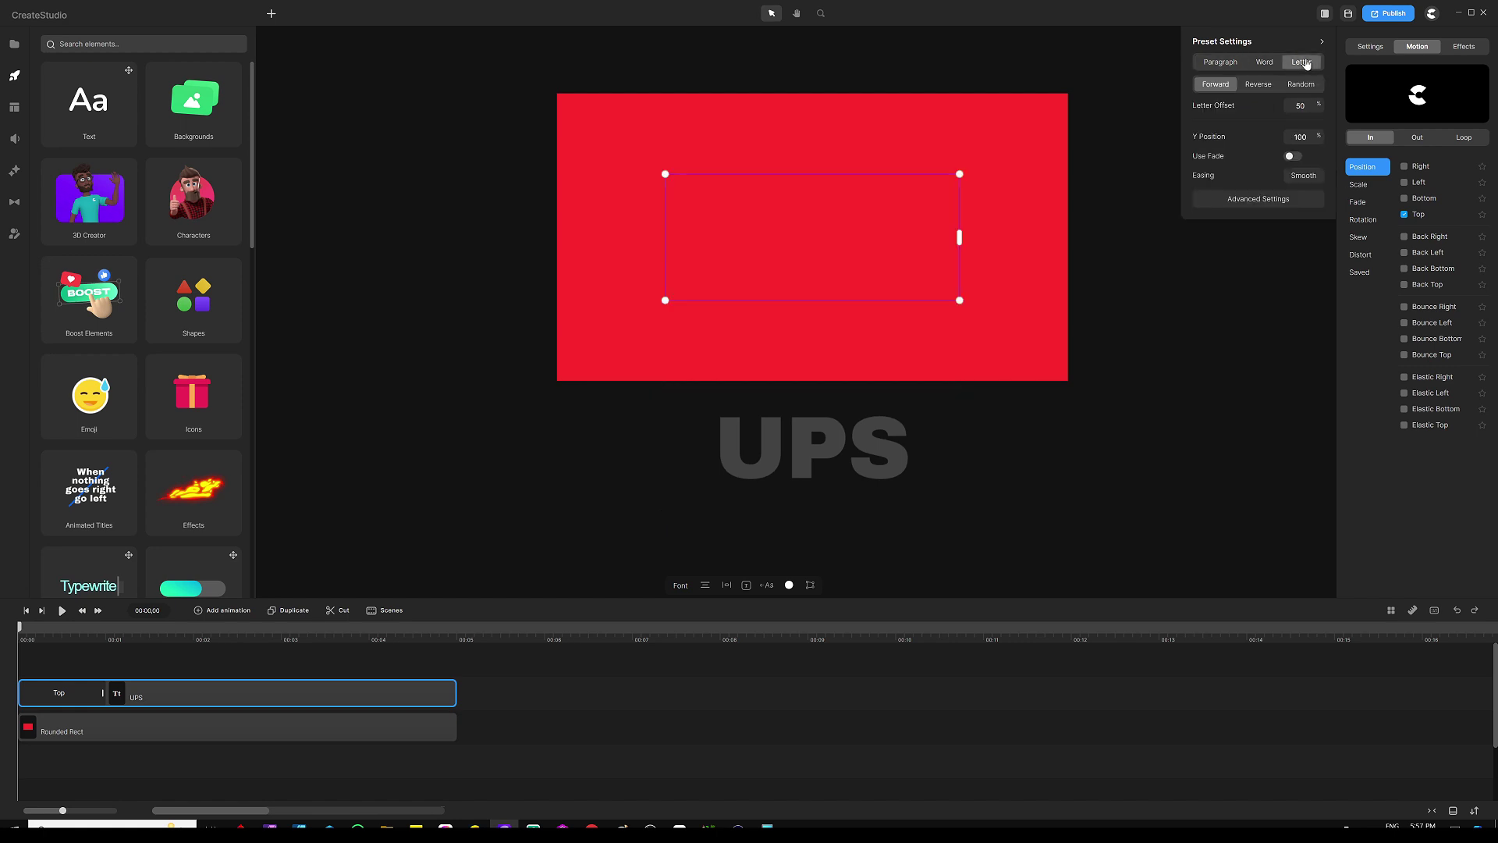
left_click(1305, 178)
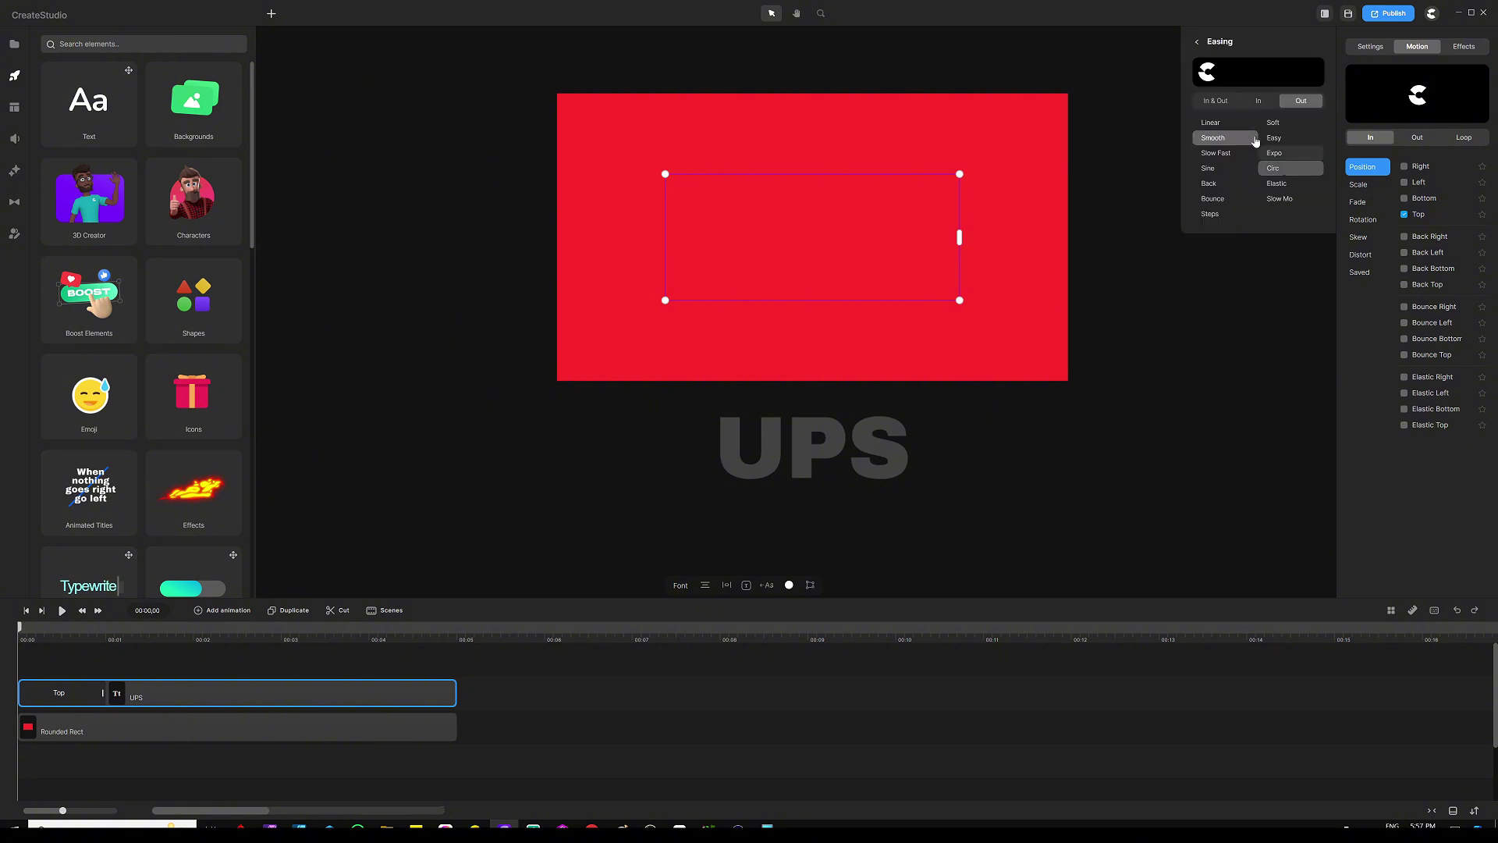
left_click(1215, 168)
left_click(1220, 103)
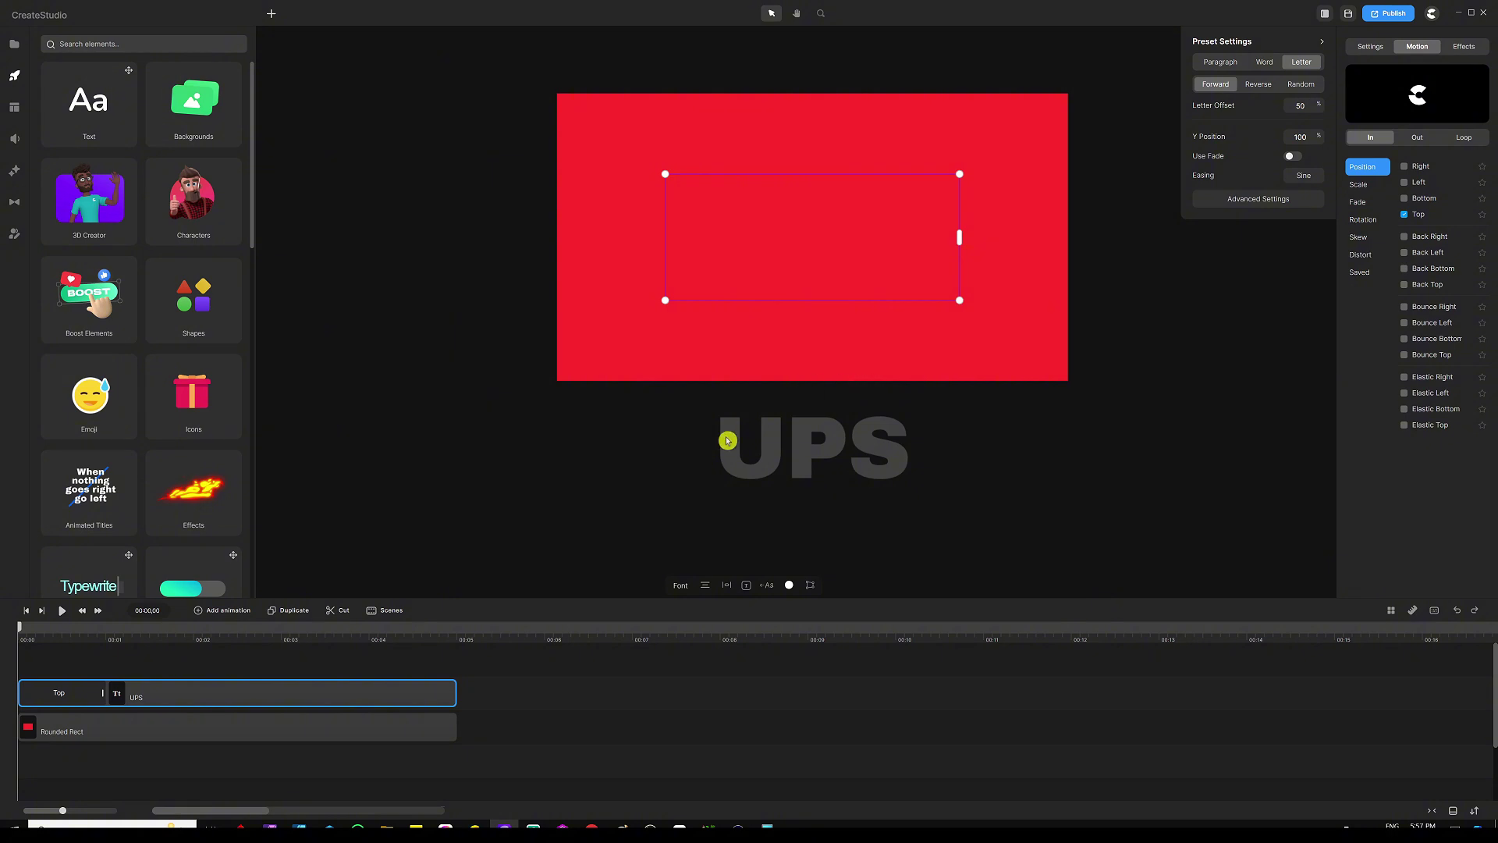
Add a rotation to the Top preset's letters in its advanced settings so they enter tilted
left_click(1252, 202)
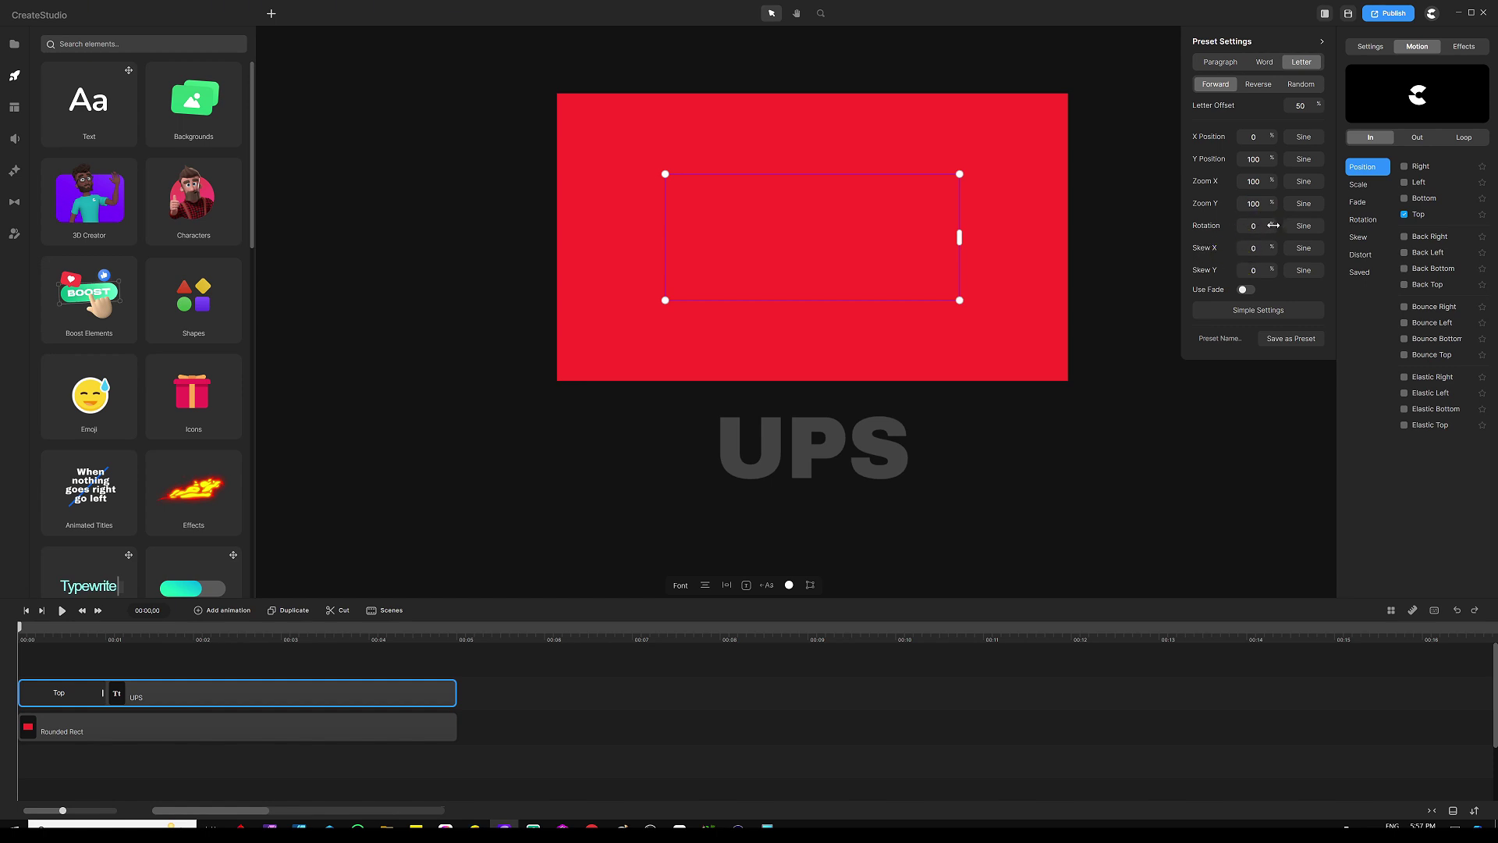
left_click_drag(1272, 226, 1262, 226)
left_click(228, 662)
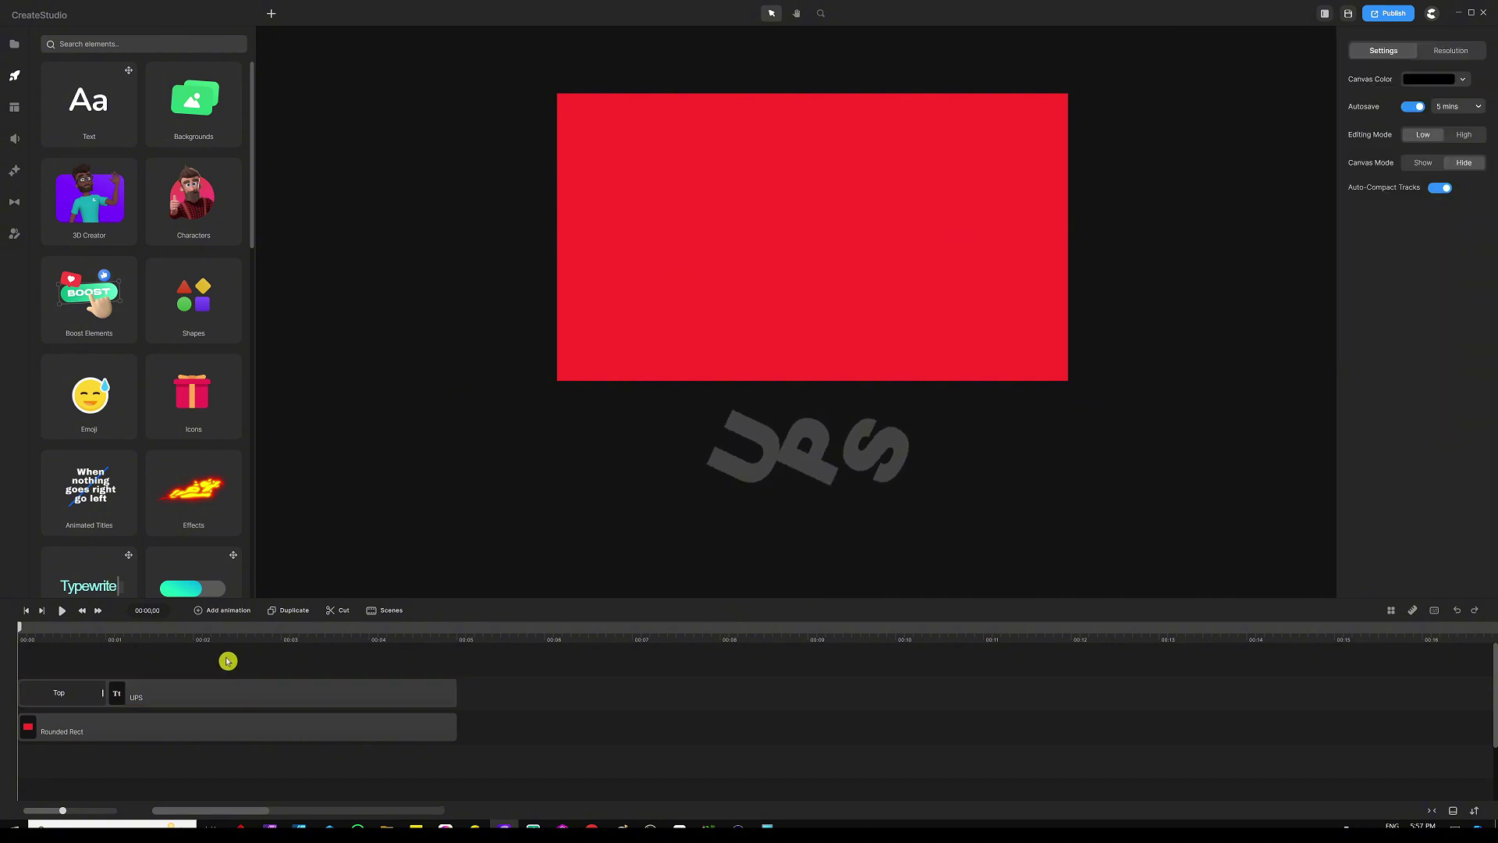
Lengthen the UPS text's Top intro animation on the timeline to about 1.4 seconds and play it back
left_click_drag(233, 637, 363, 639)
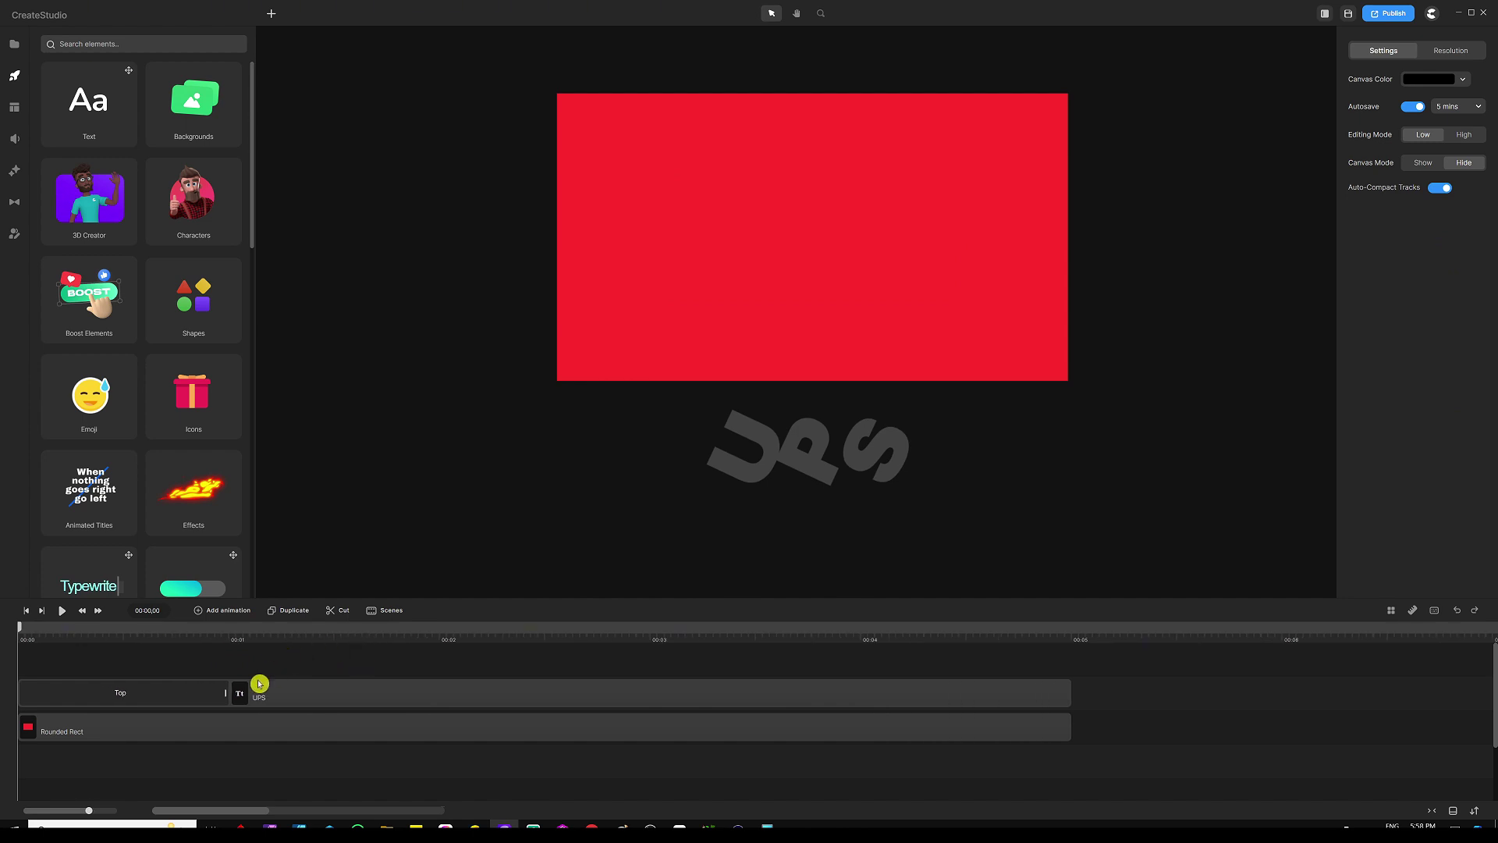
left_click(220, 762)
left_click_drag(227, 705, 312, 692)
left_click(502, 666)
key("space")
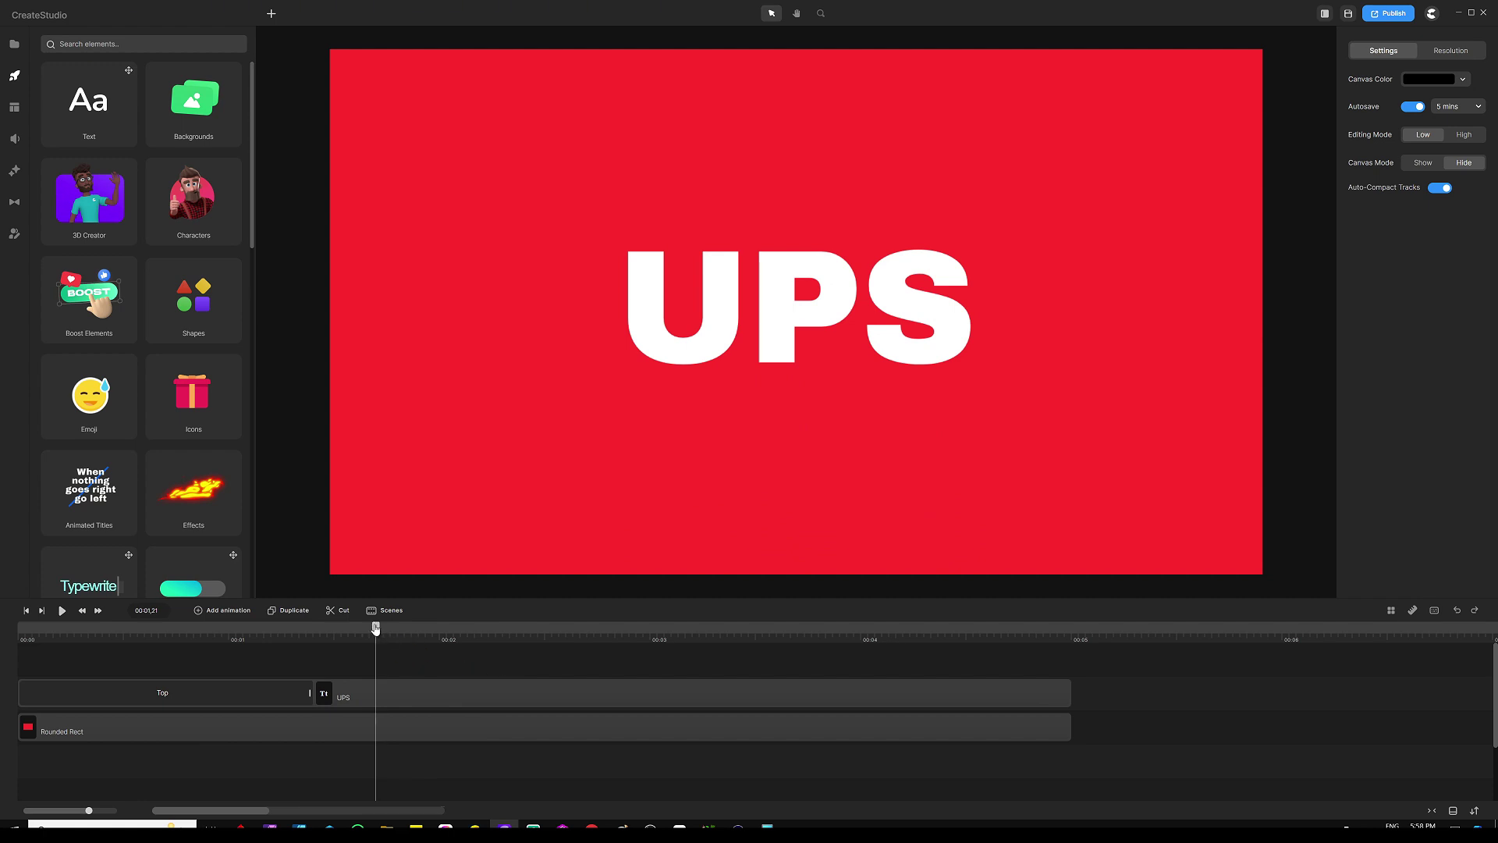
Add a Position animation to the UPS text at 00:01,12, where the Top intro ends
left_click_drag(375, 628, 315, 638)
left_click(295, 702)
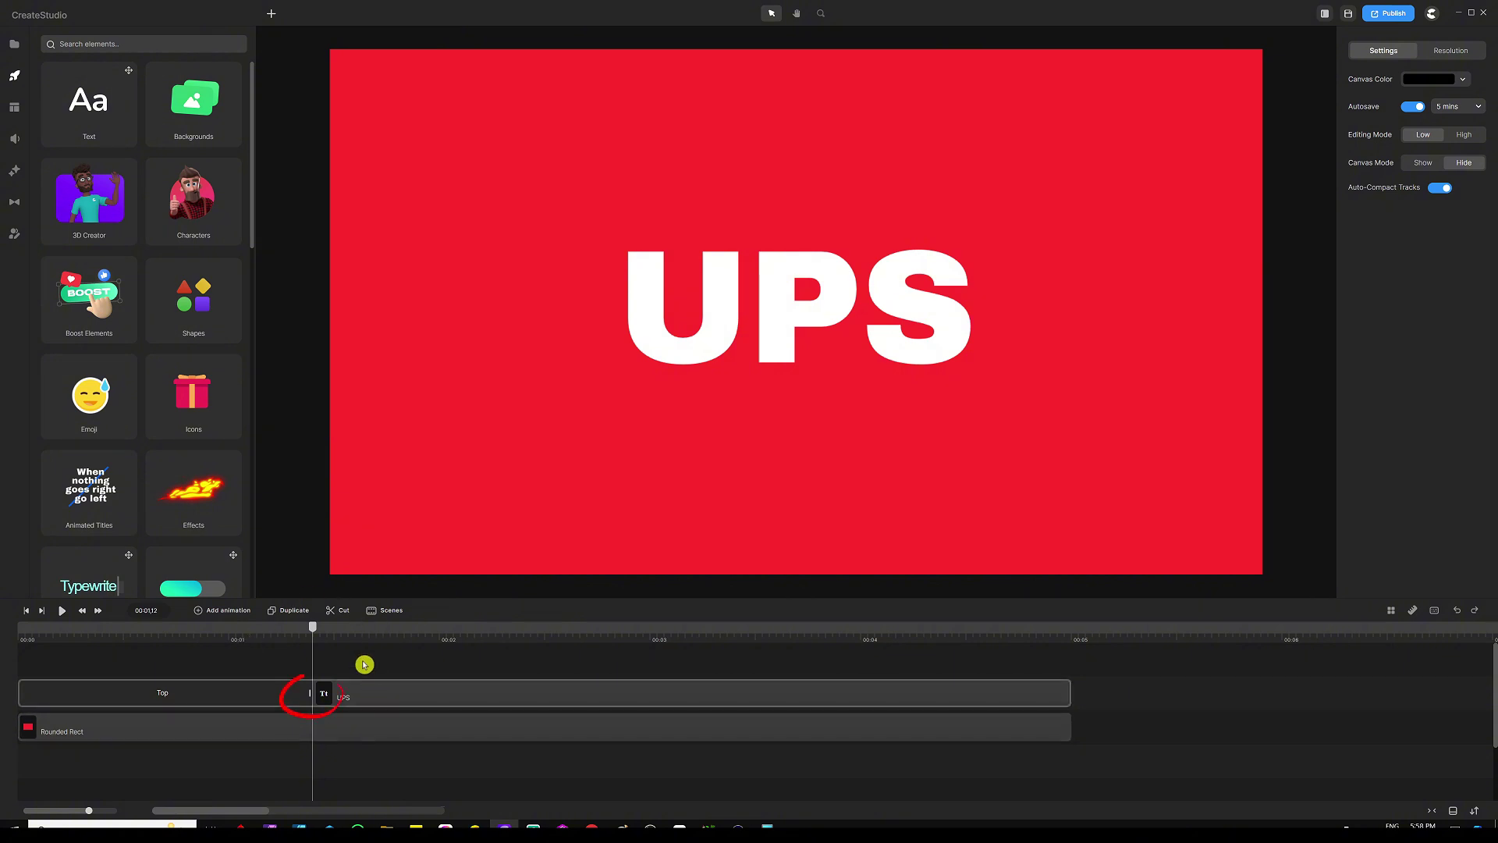
left_click(329, 694)
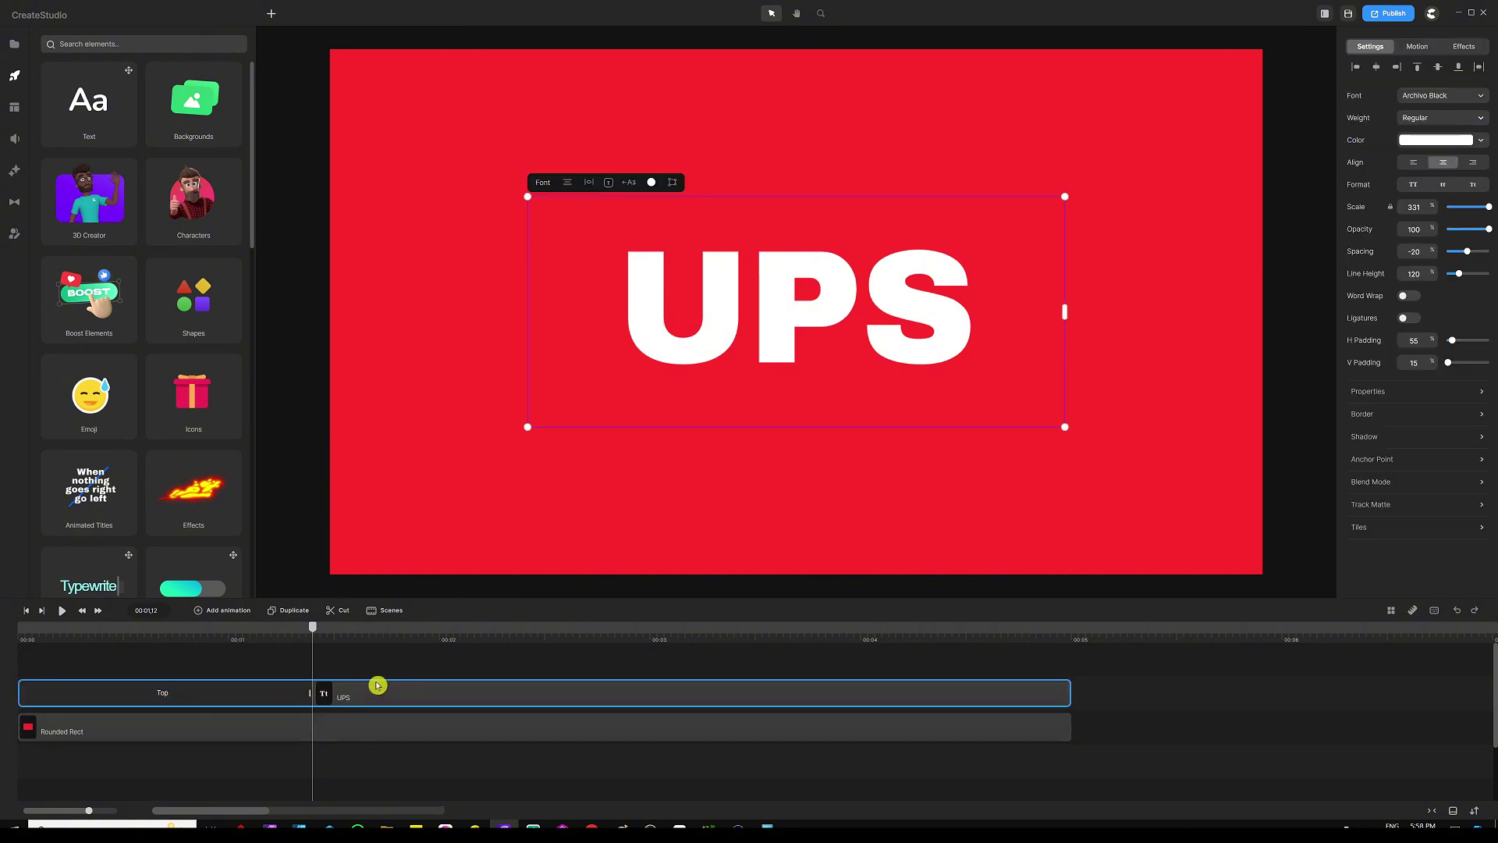
left_click(228, 611)
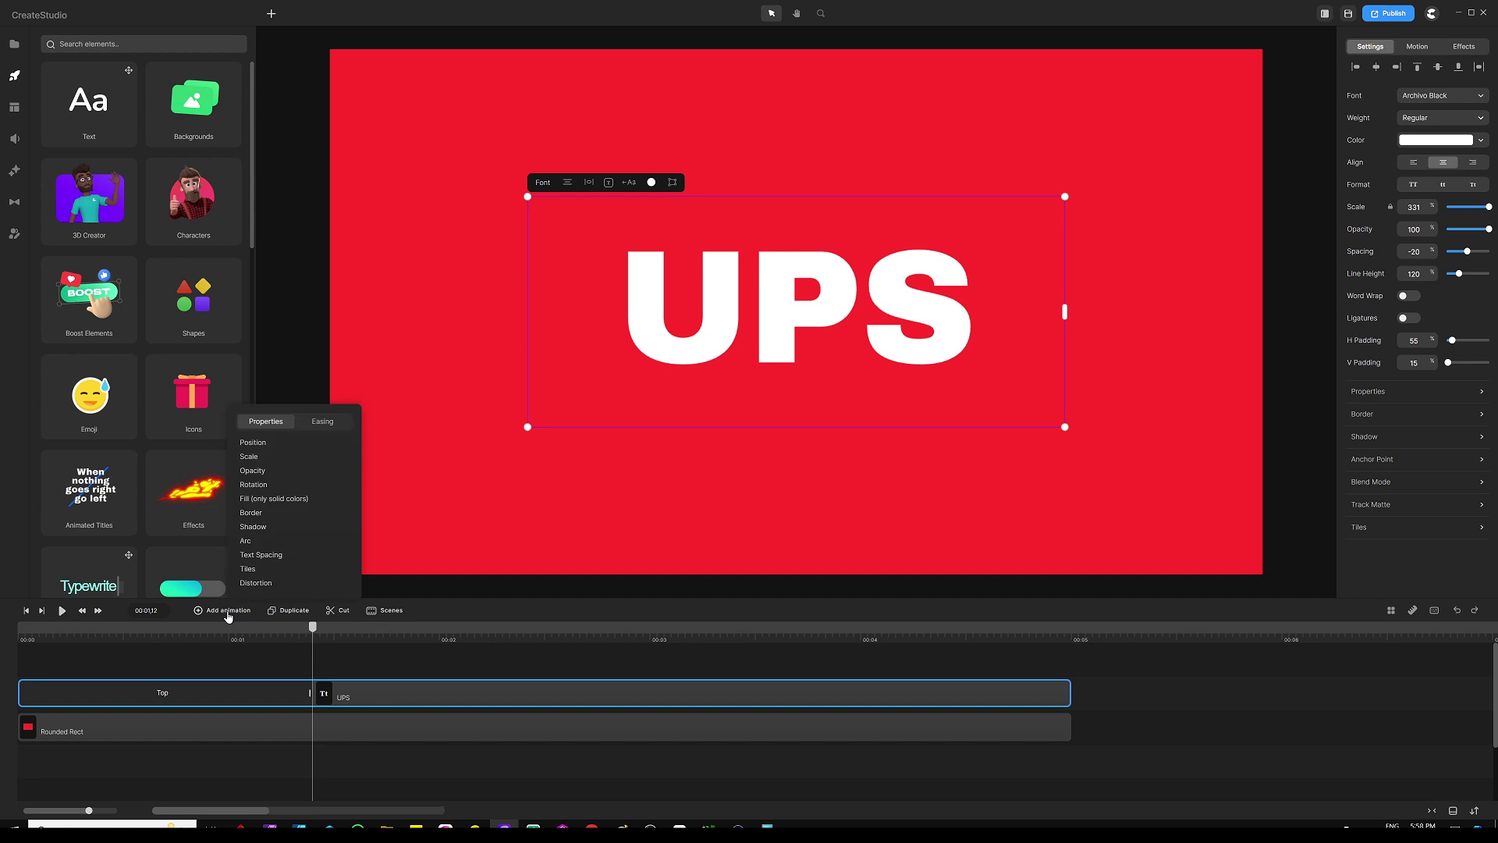
left_click(284, 448)
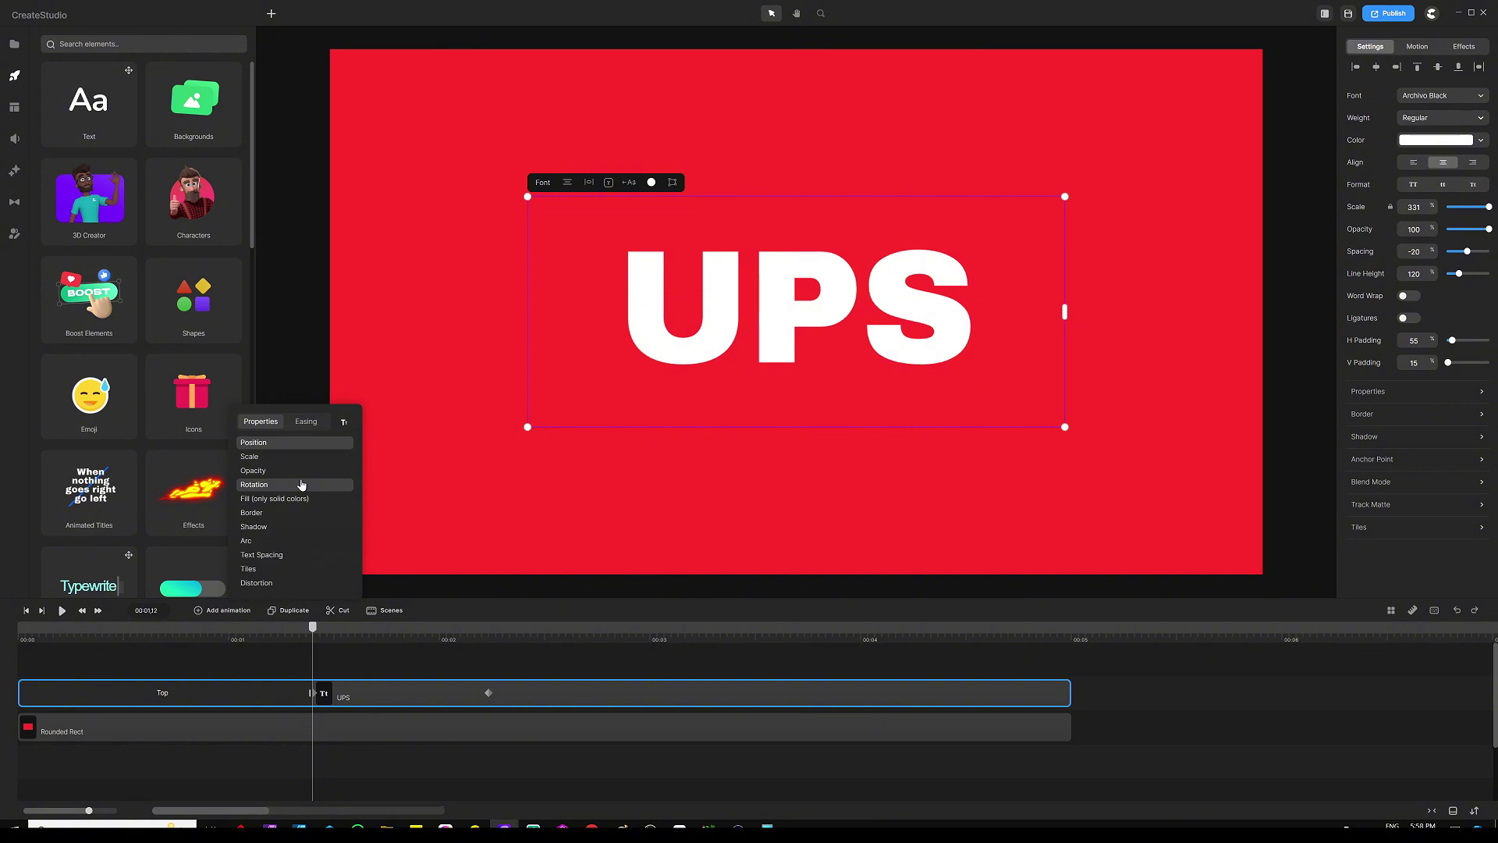
Set the Position animation's easing to Sine with In & Out and make it animate by Letter
left_click(306, 423)
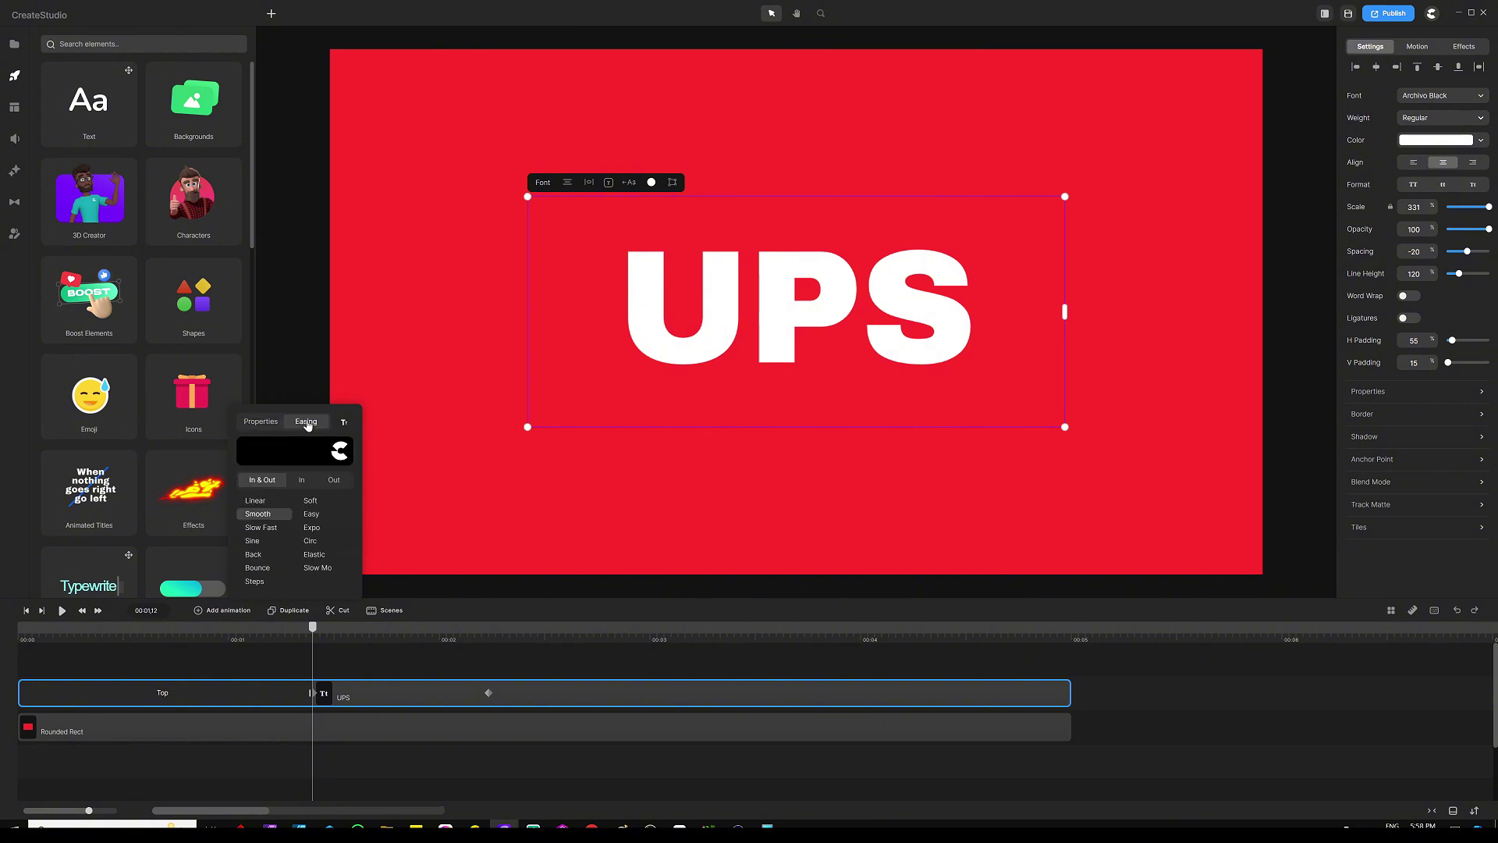
left_click(253, 542)
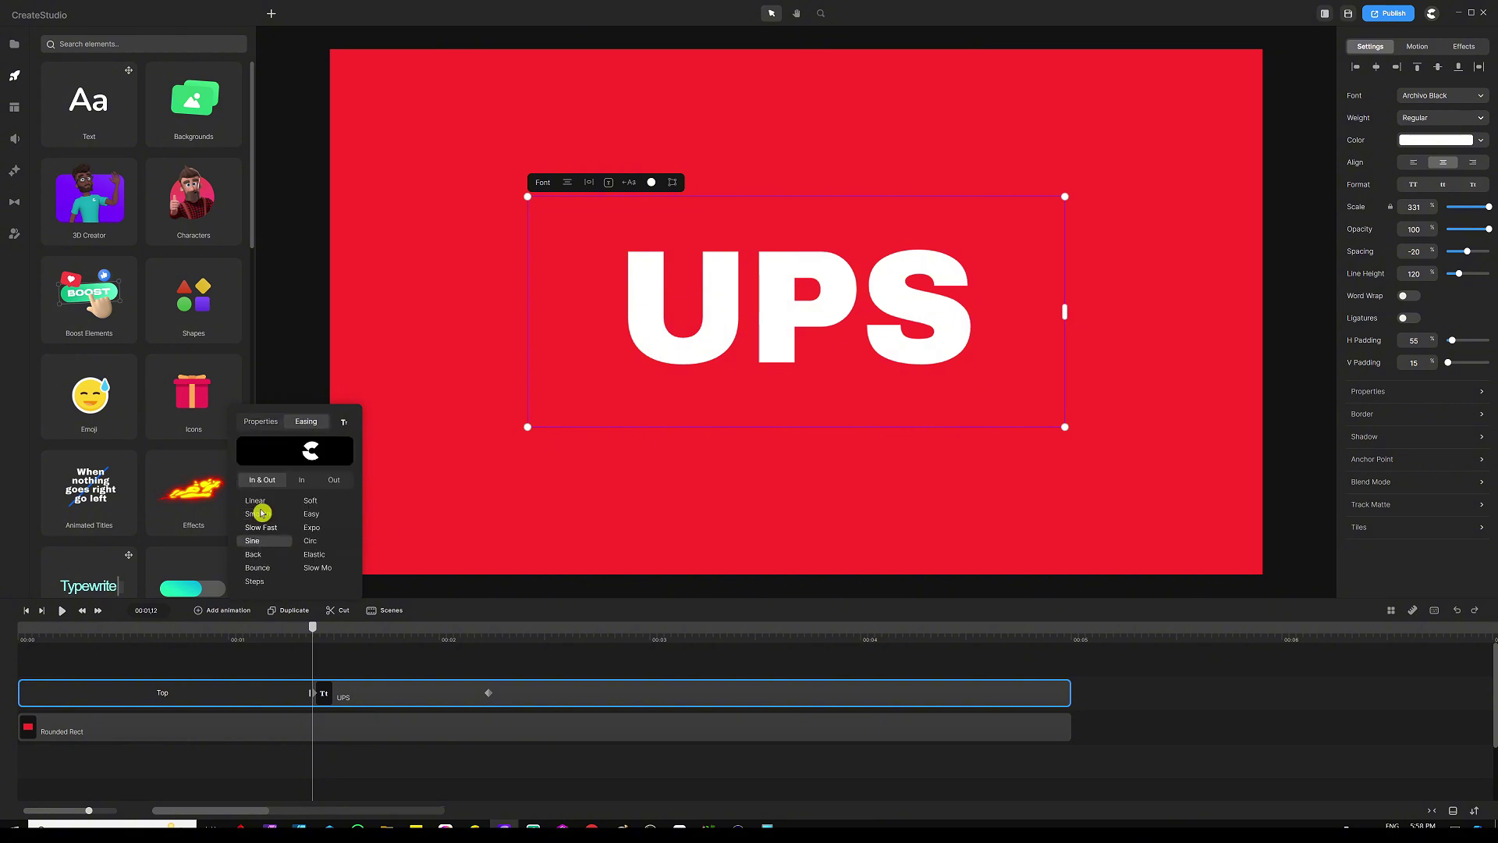
left_click(334, 434)
mouse_move(347, 432)
left_mouse_down()
mouse_move(348, 416)
mouse_move(327, 425)
mouse_move(343, 429)
left_mouse_up()
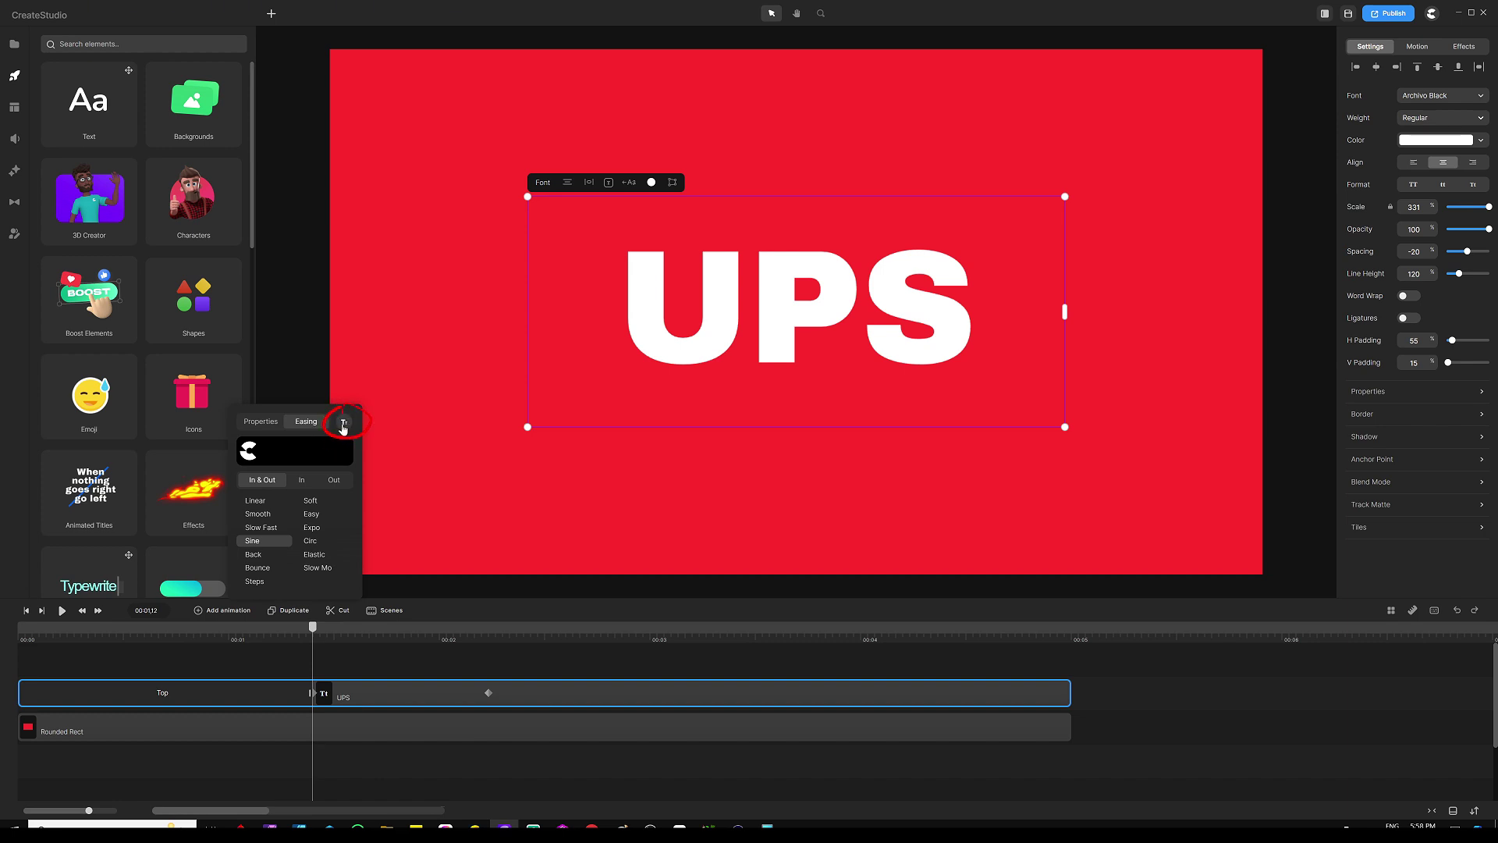
left_click(344, 426)
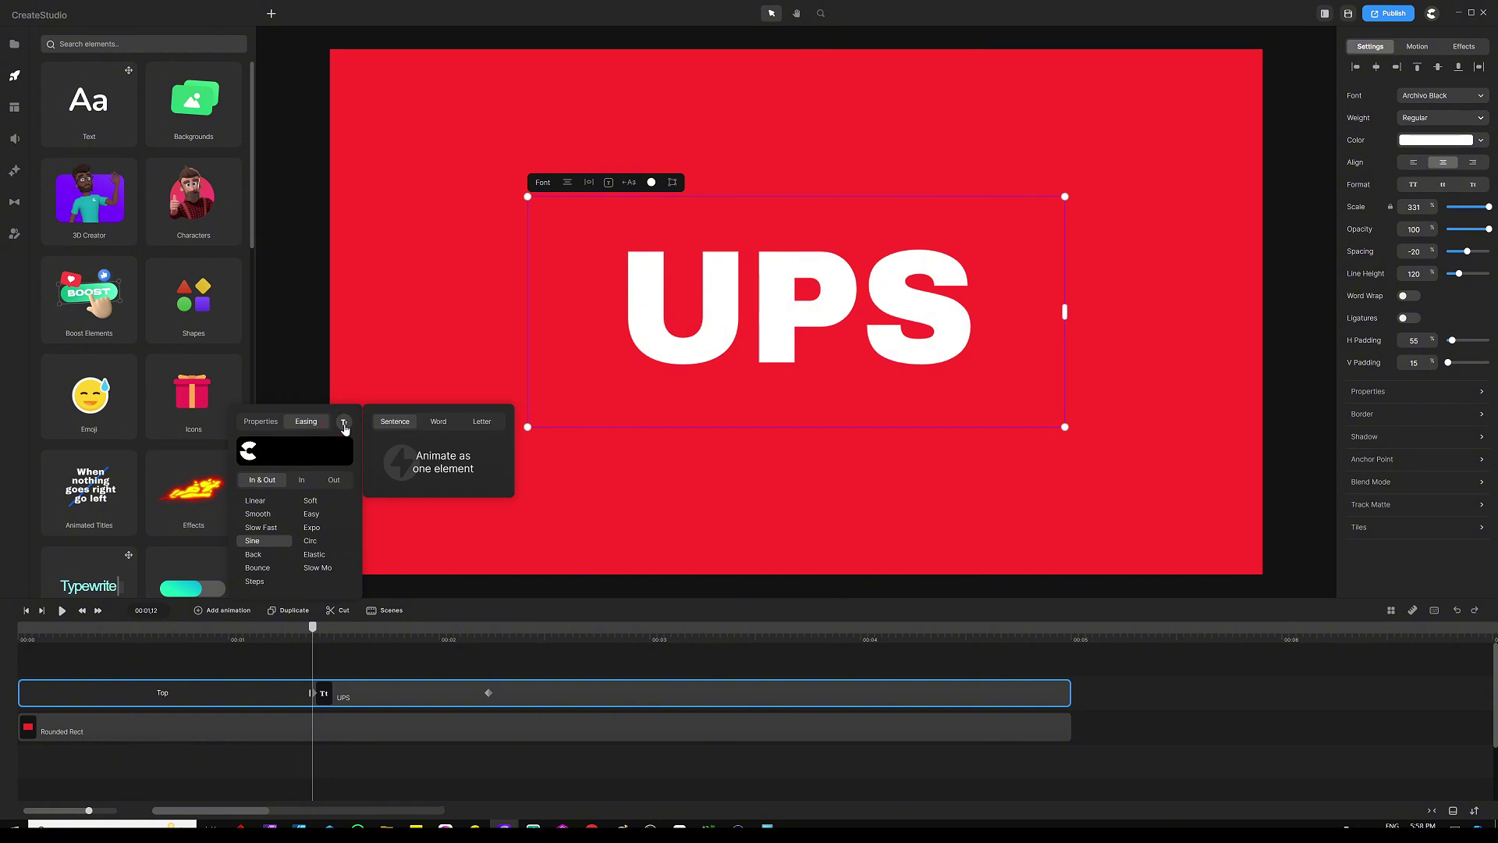
left_click(410, 455)
left_click(479, 427)
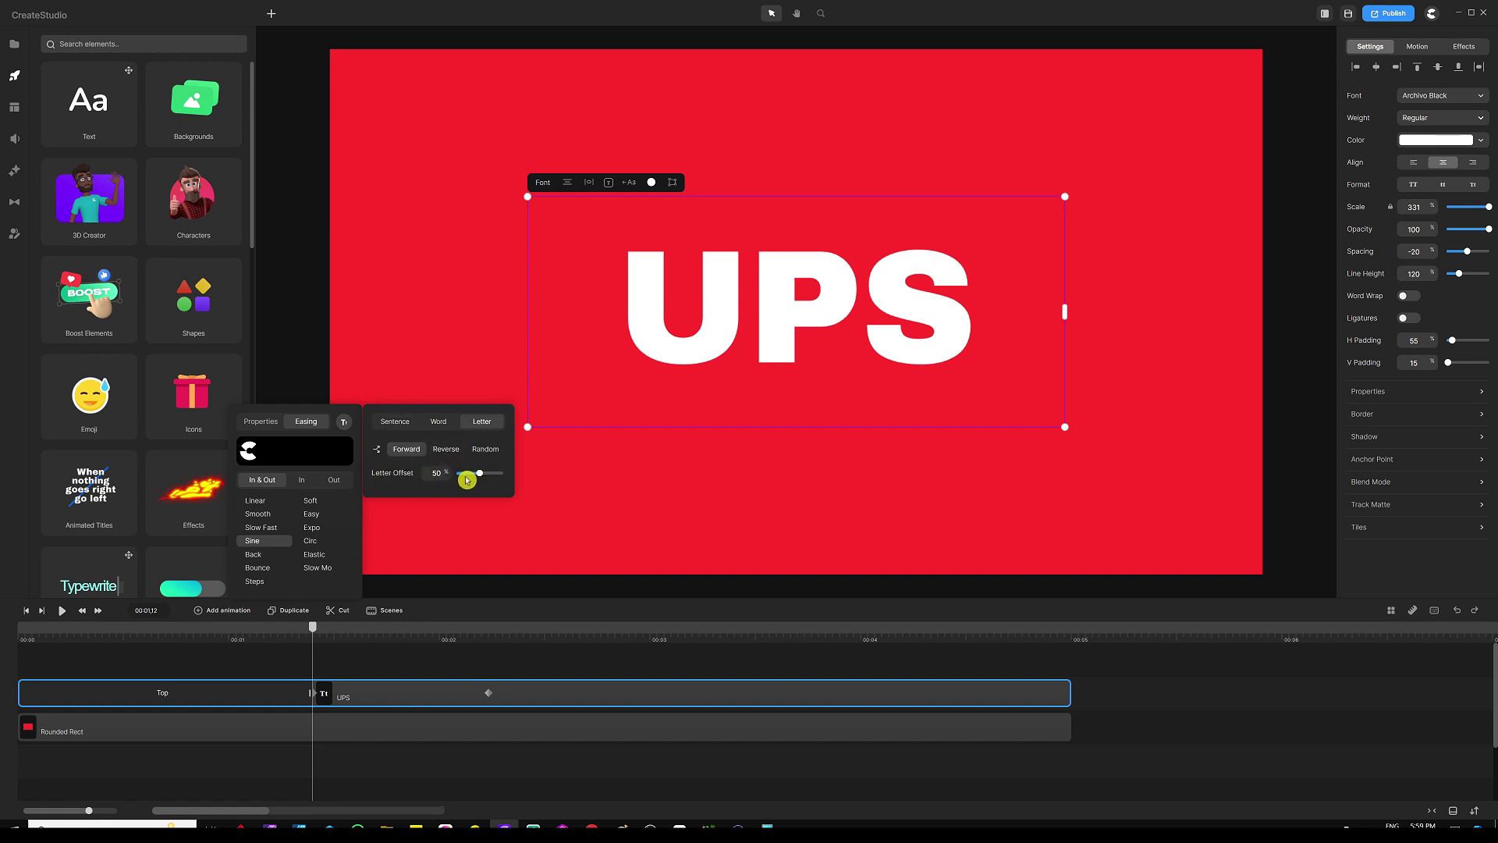
left_click(399, 665)
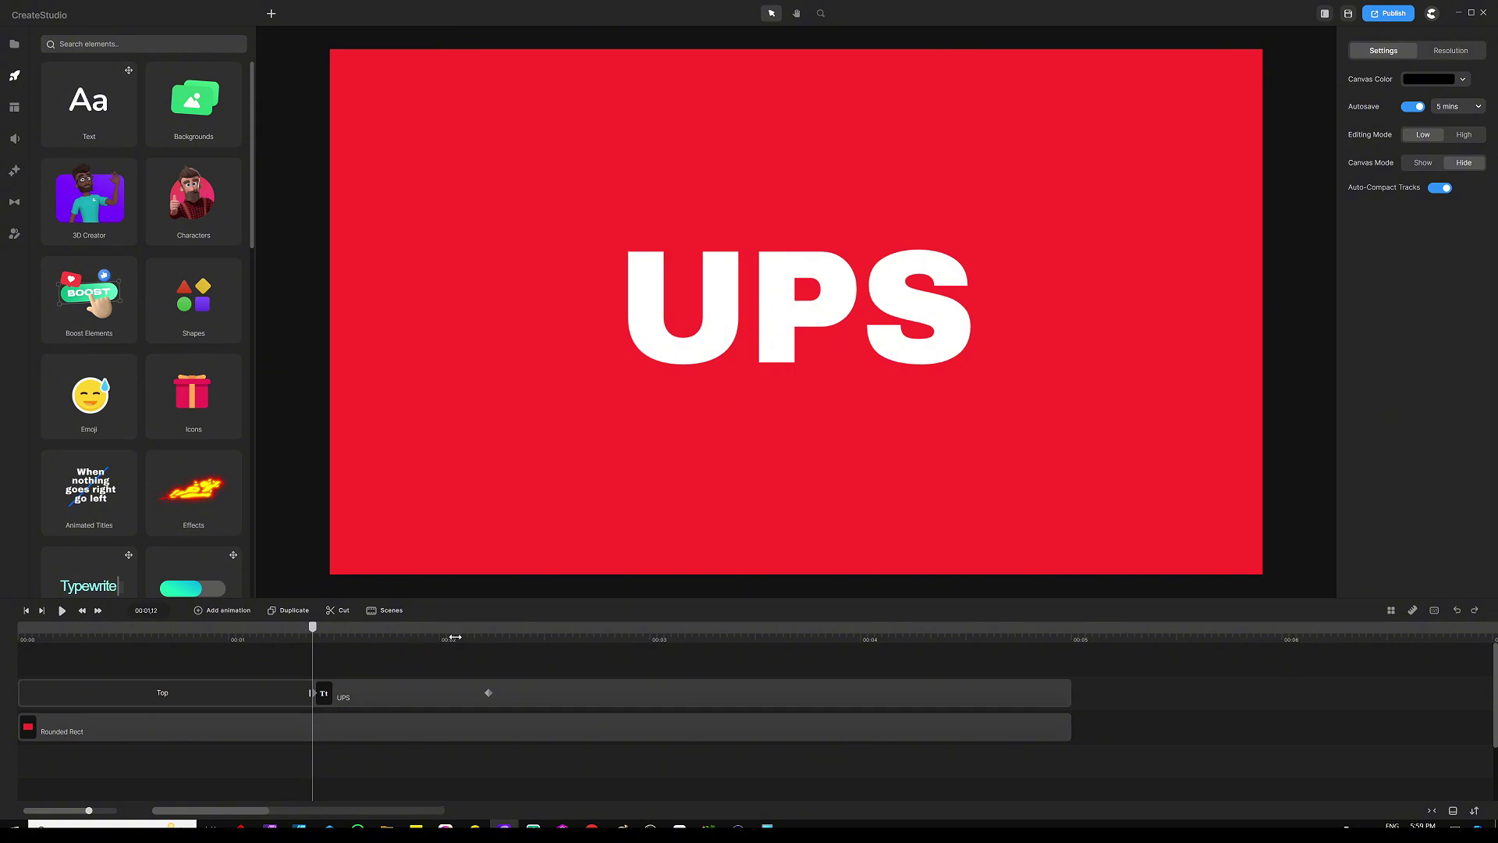
Move the UPS text straight down below the canvas at the Position animation's second keyframe
left_click(489, 694)
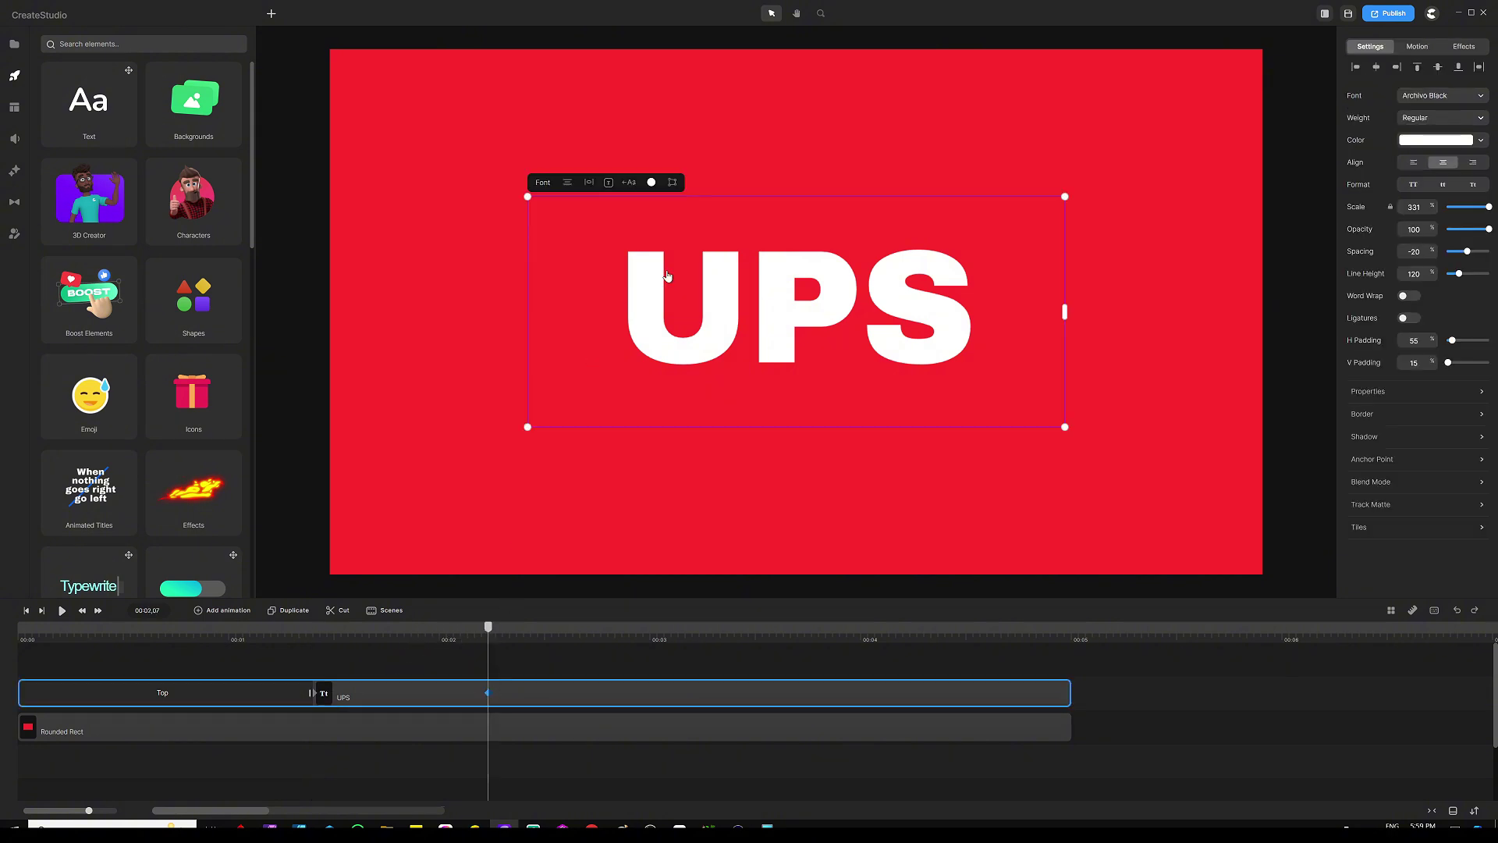
scroll(667, 276, "down", 3)
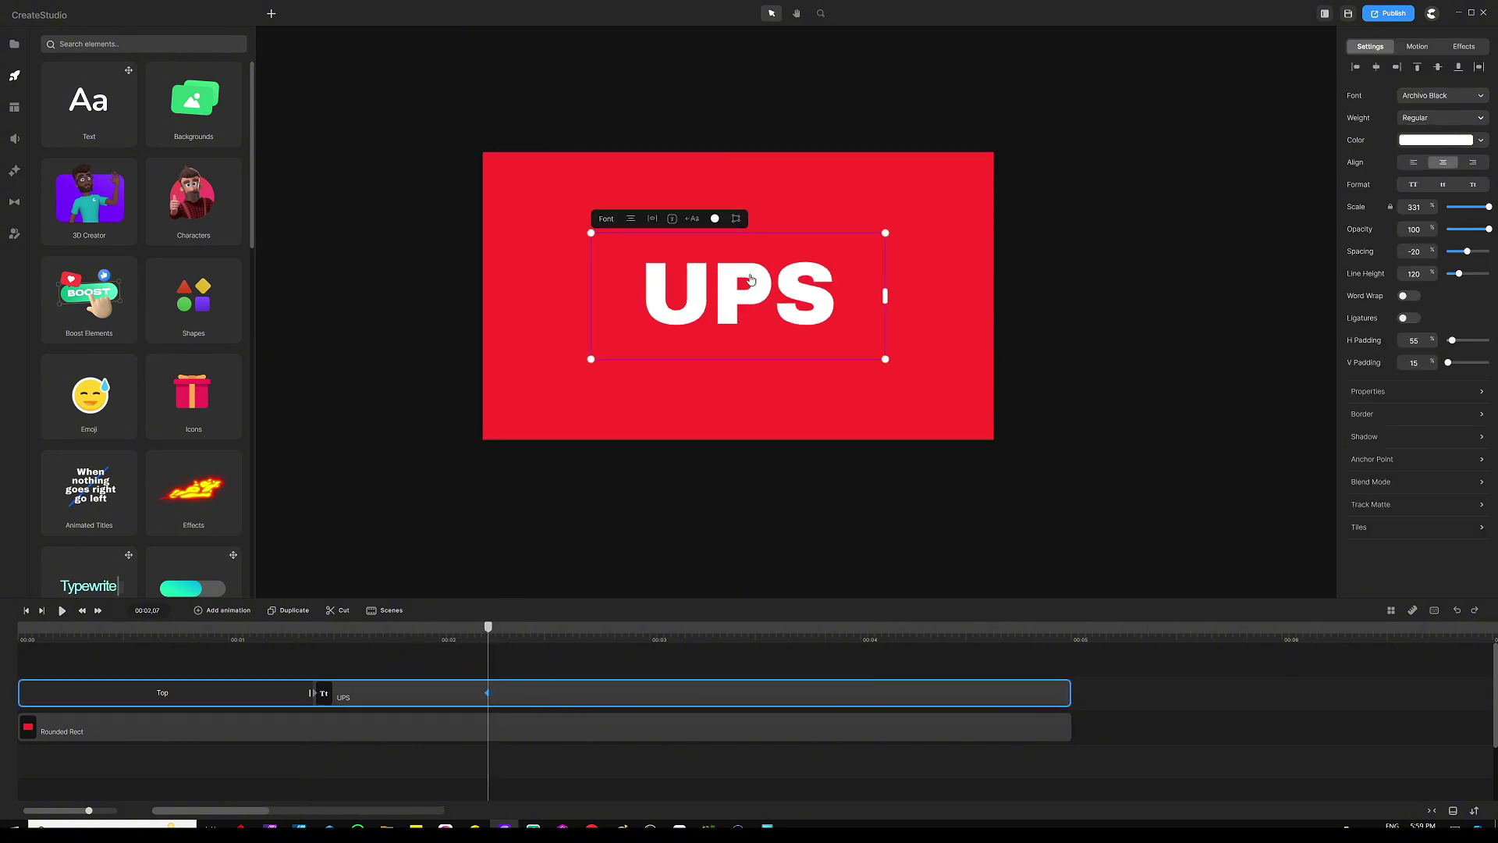
left_click_drag(750, 279, 757, 506)
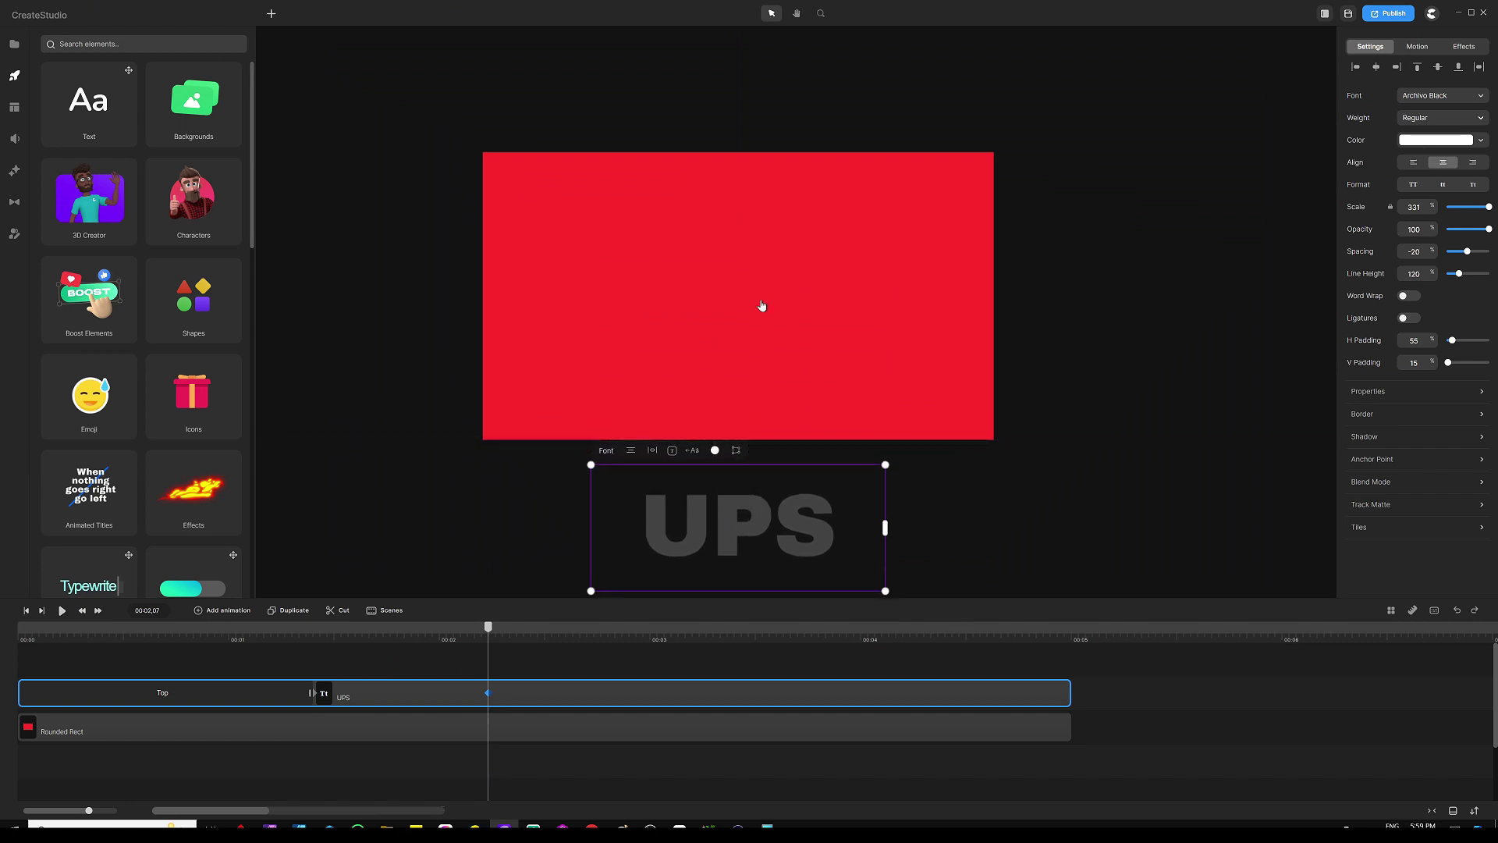
Rotate the UPS text about 45 degrees clockwise at its second Position keyframe and place it just below the canvas
scroll(762, 305, "down", 3)
left_click(832, 480)
left_click_drag(832, 468, 783, 551)
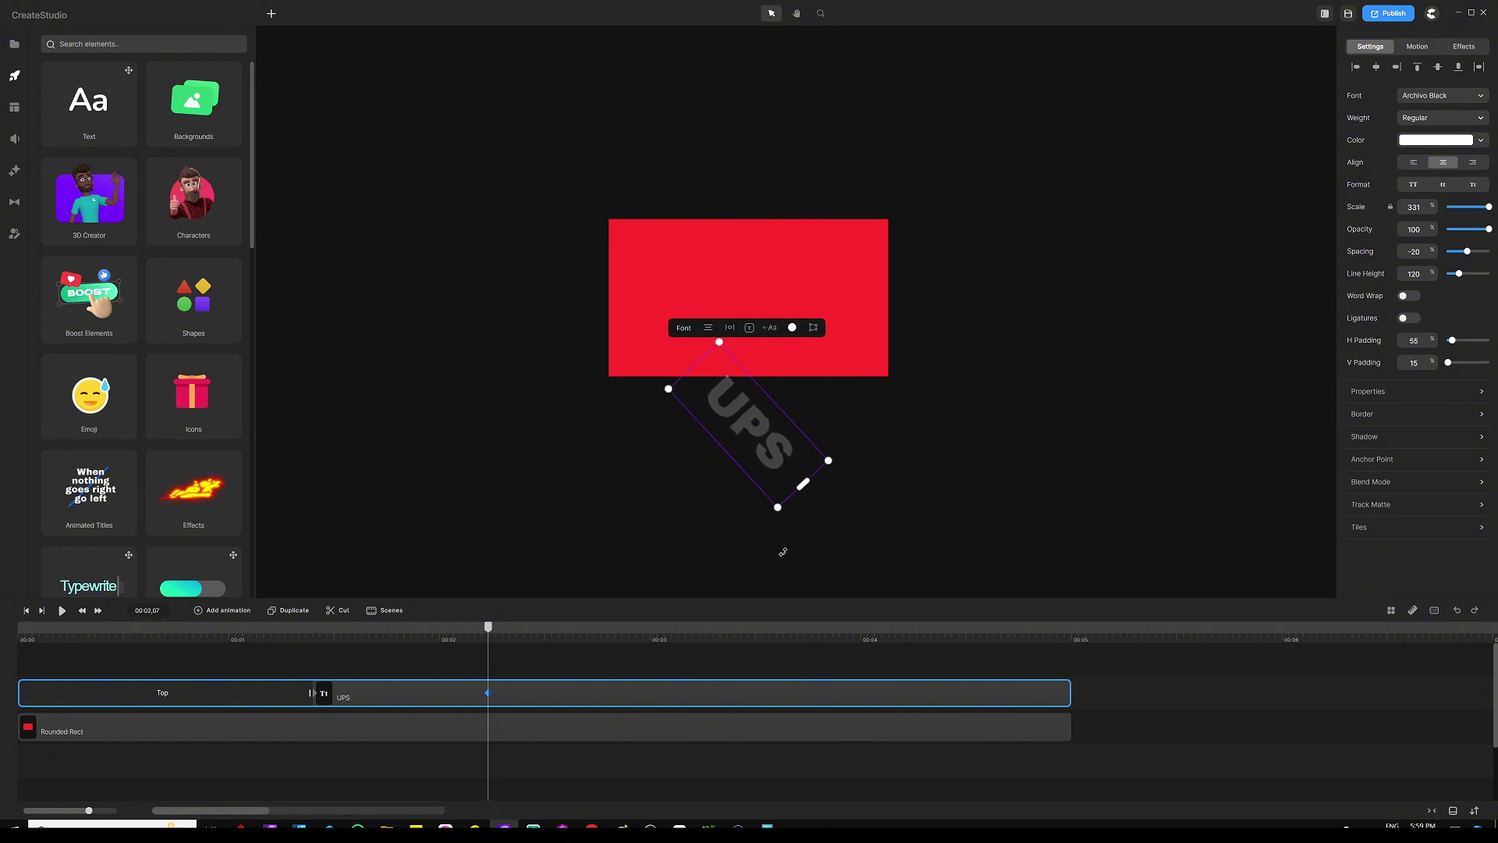
left_click_drag(760, 438, 751, 446)
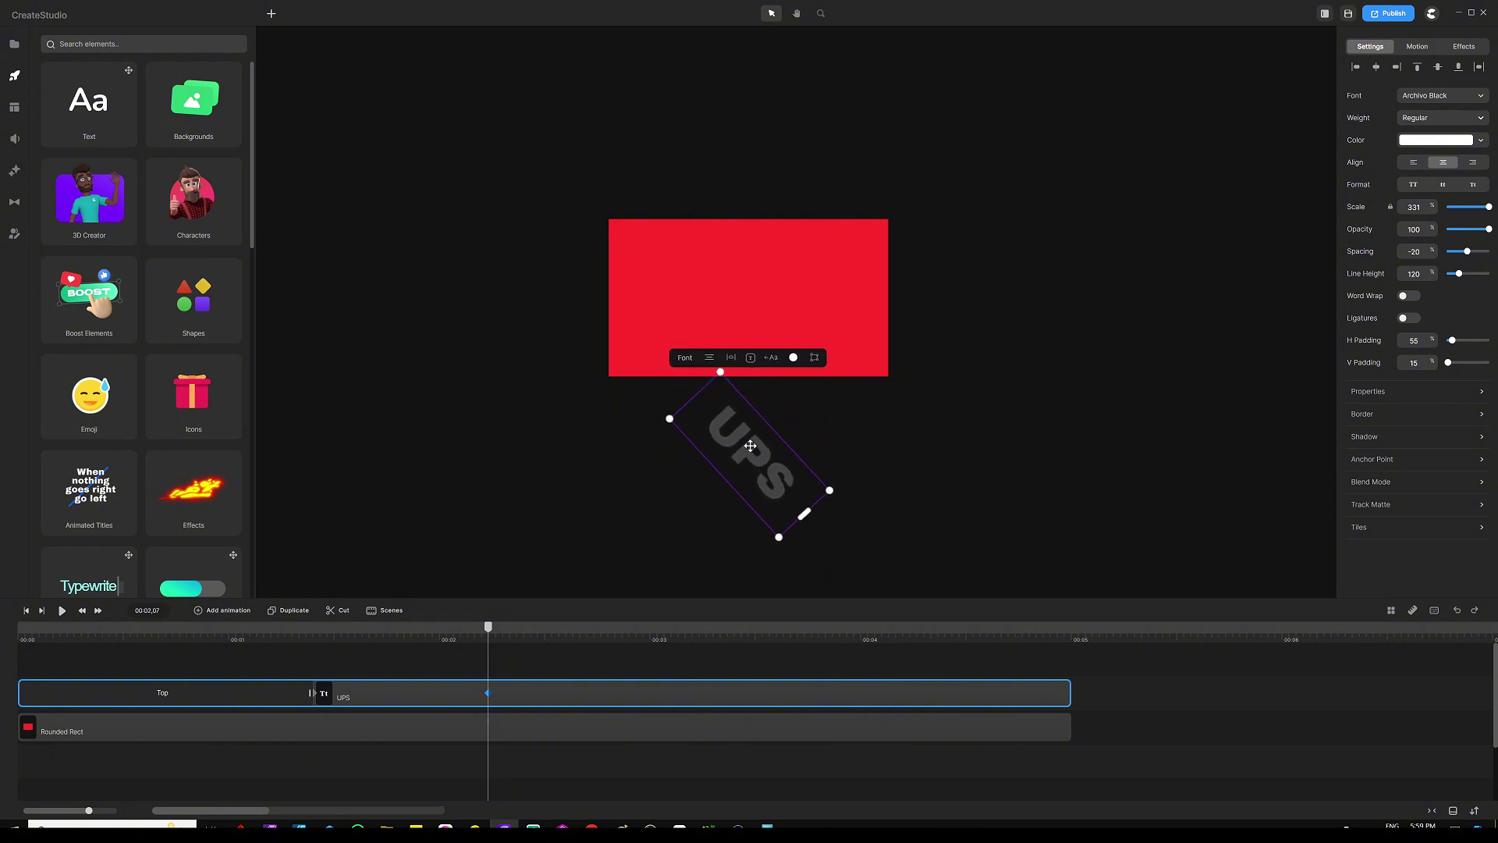
key("Escape")
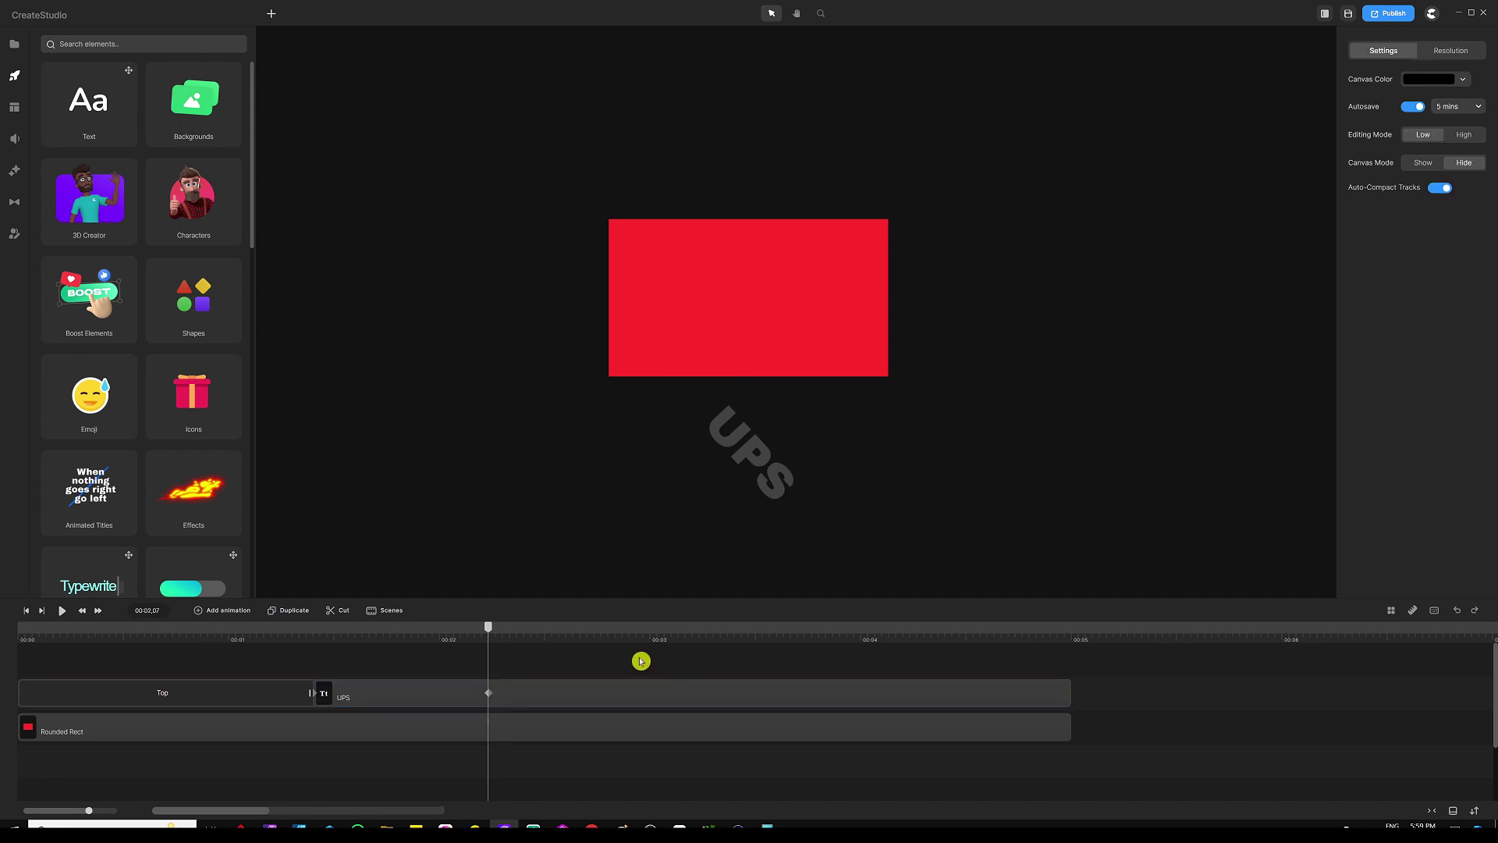
Play the UPS animation back from the start of the timeline
key("Home")
key("space")
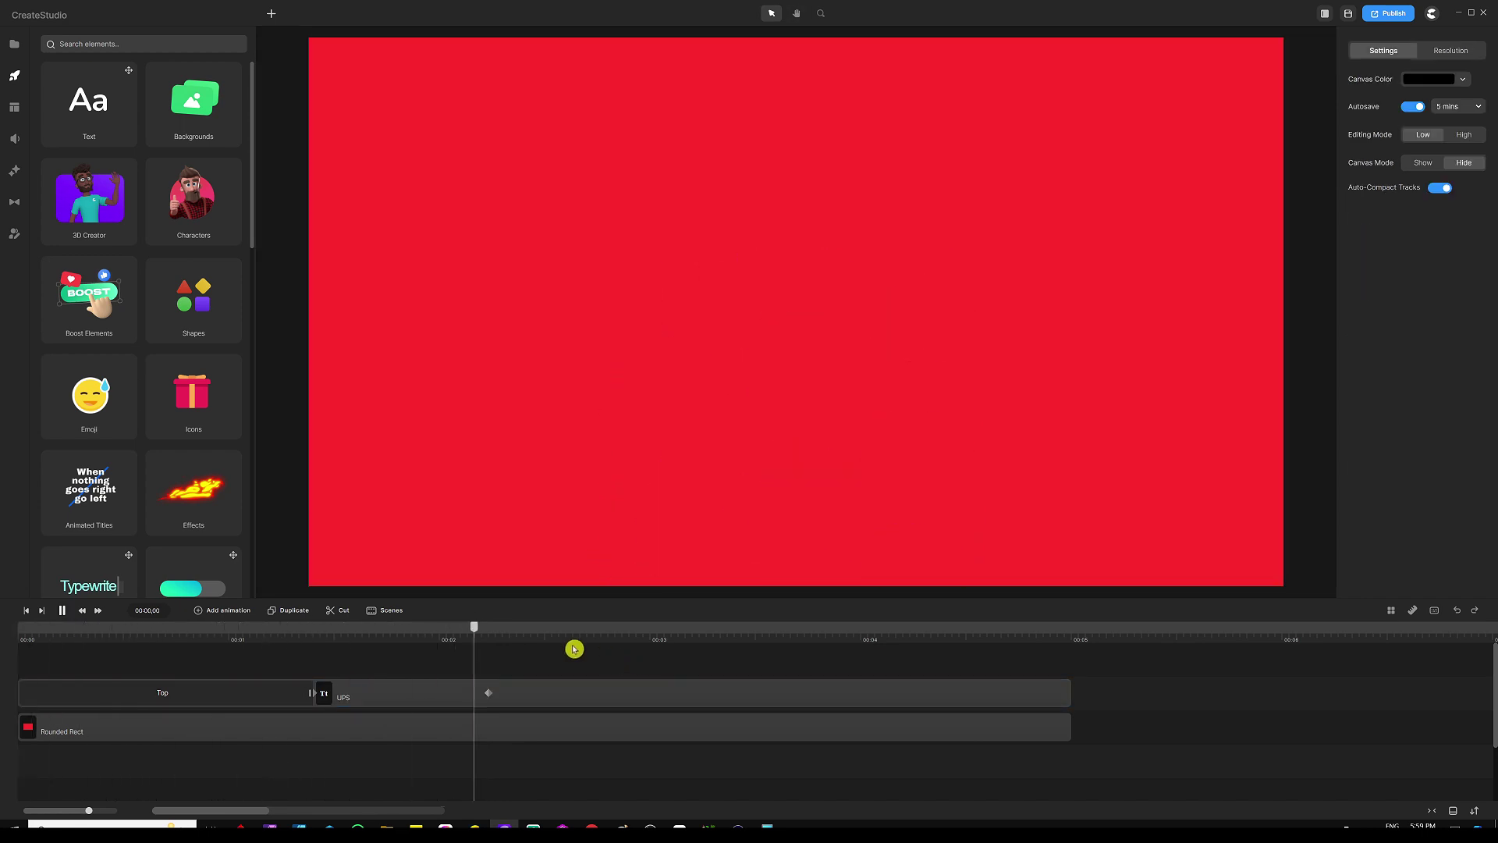
key("space")
Duplicate the UPS text with the playhead at 00:01,12, where the Top intro ends
mouse_move(538, 627)
left_mouse_down()
mouse_move(29, 638)
mouse_move(313, 629)
left_mouse_up()
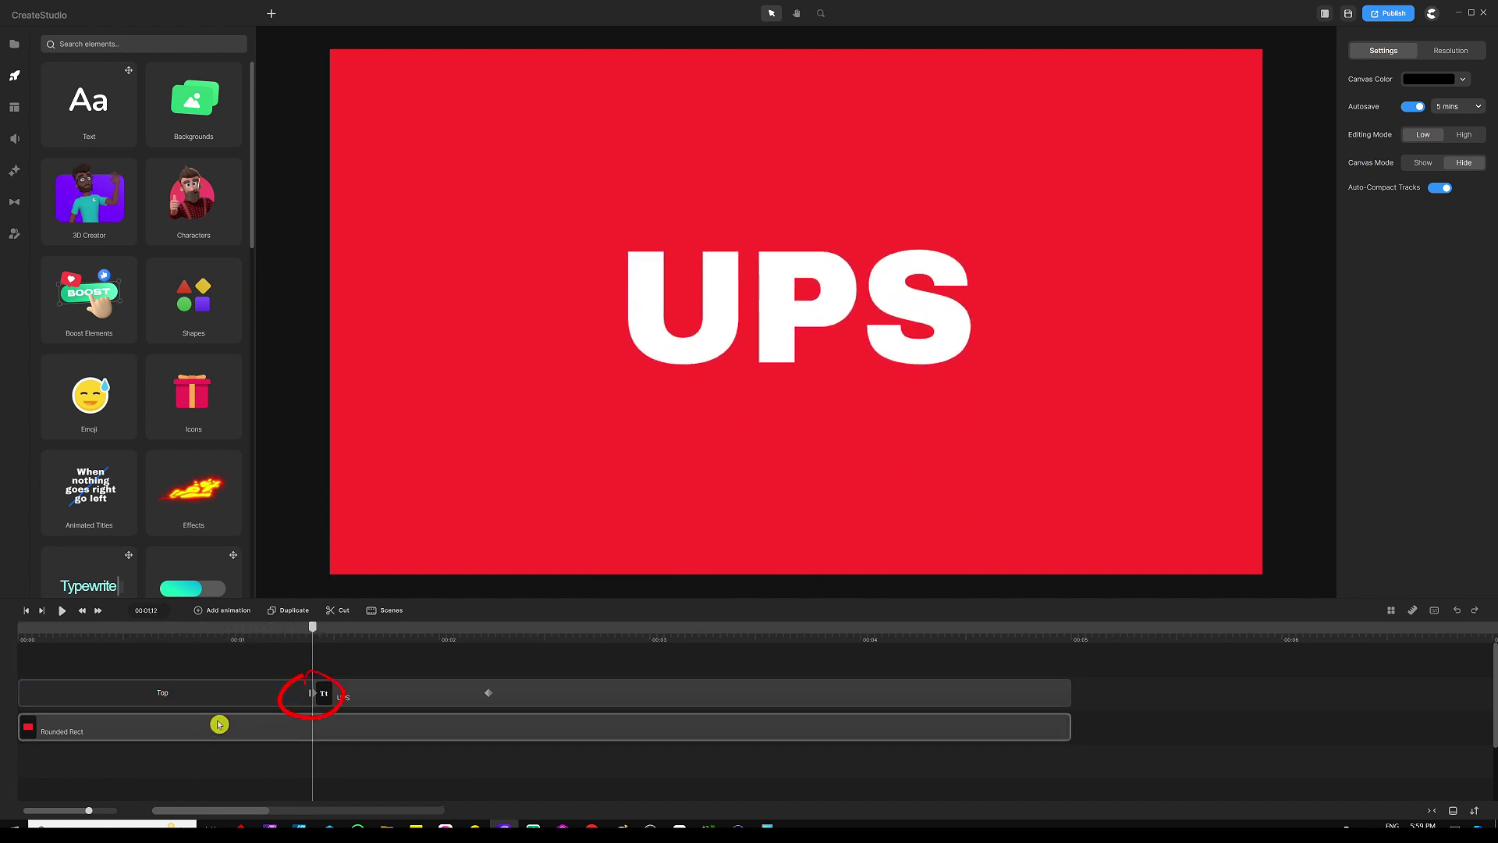
left_click(238, 704)
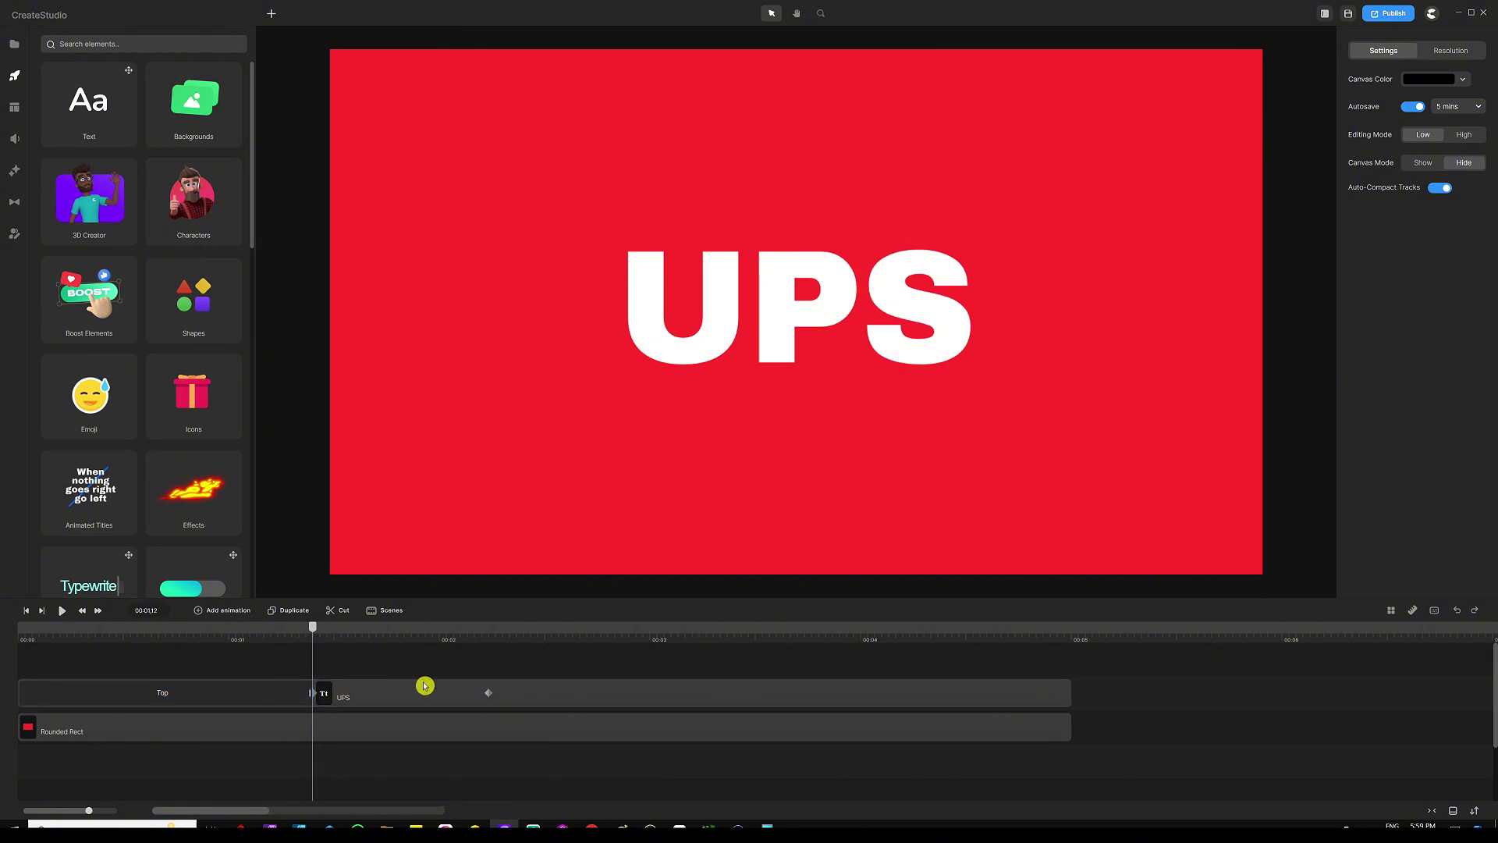
left_click(599, 702)
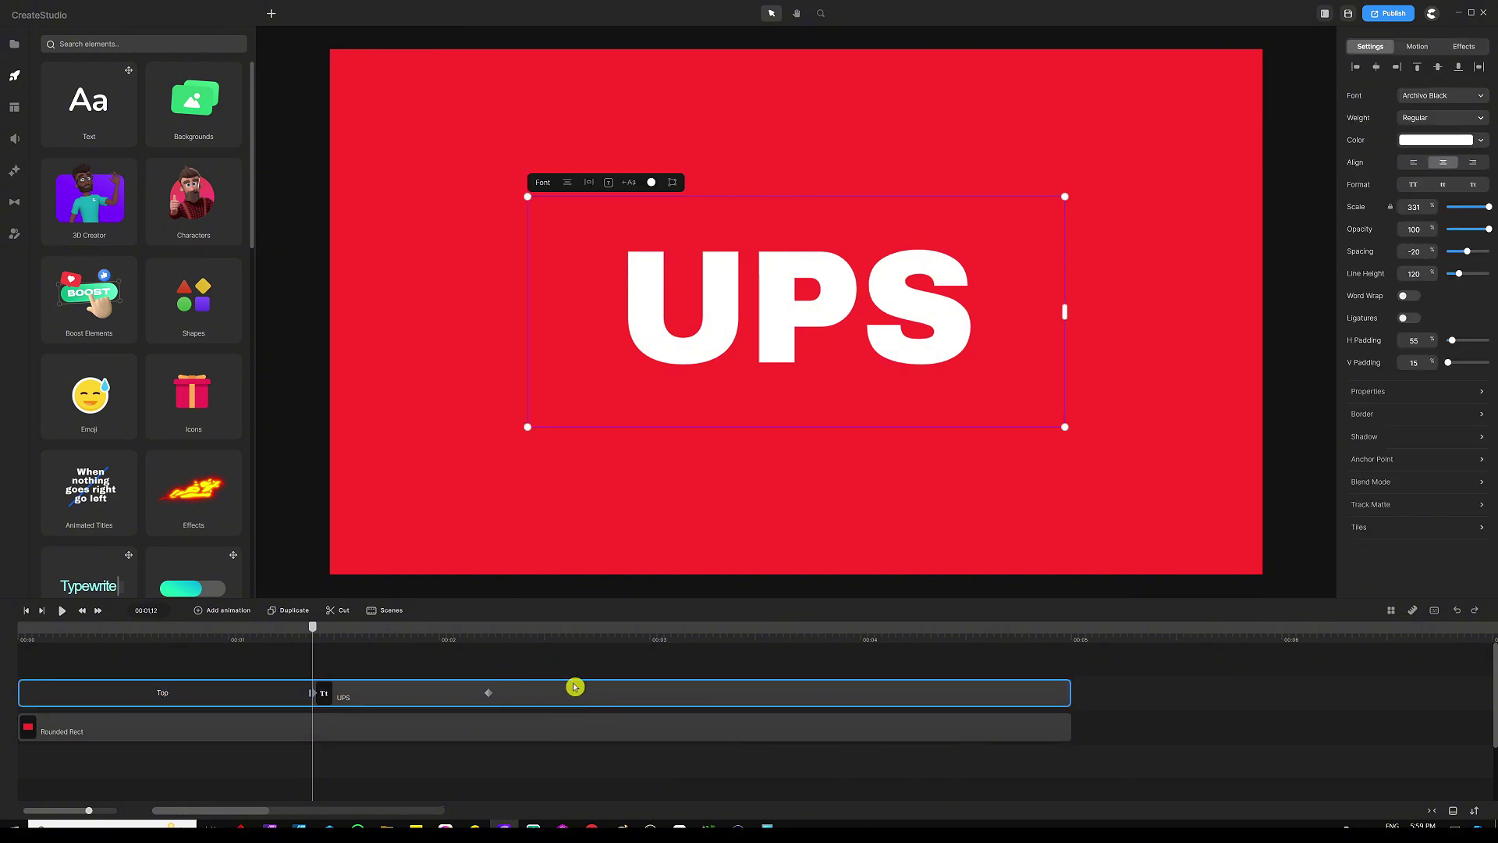
key("ctrl+d")
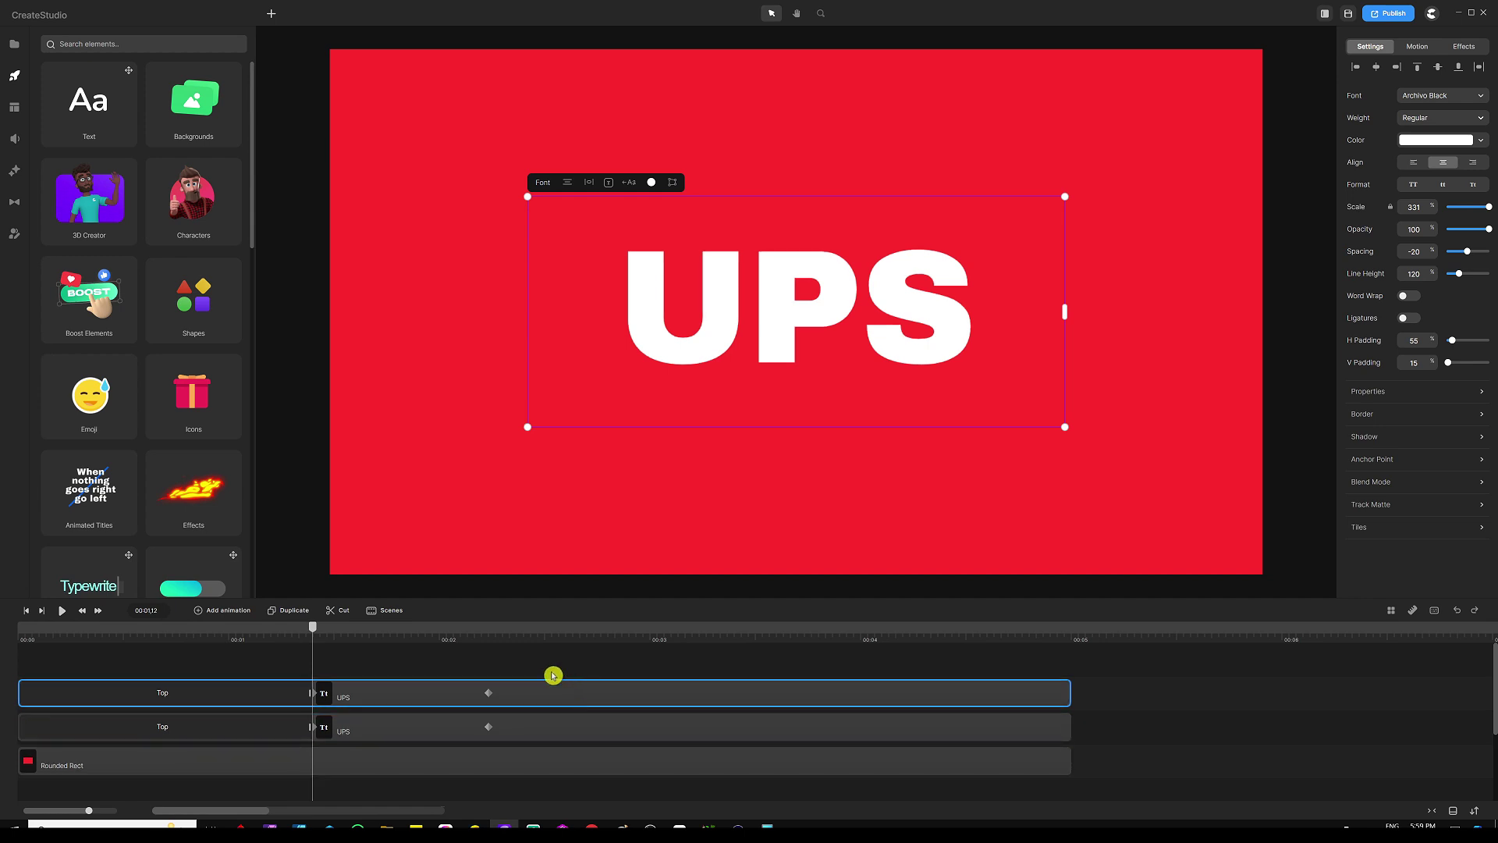
left_click(563, 658)
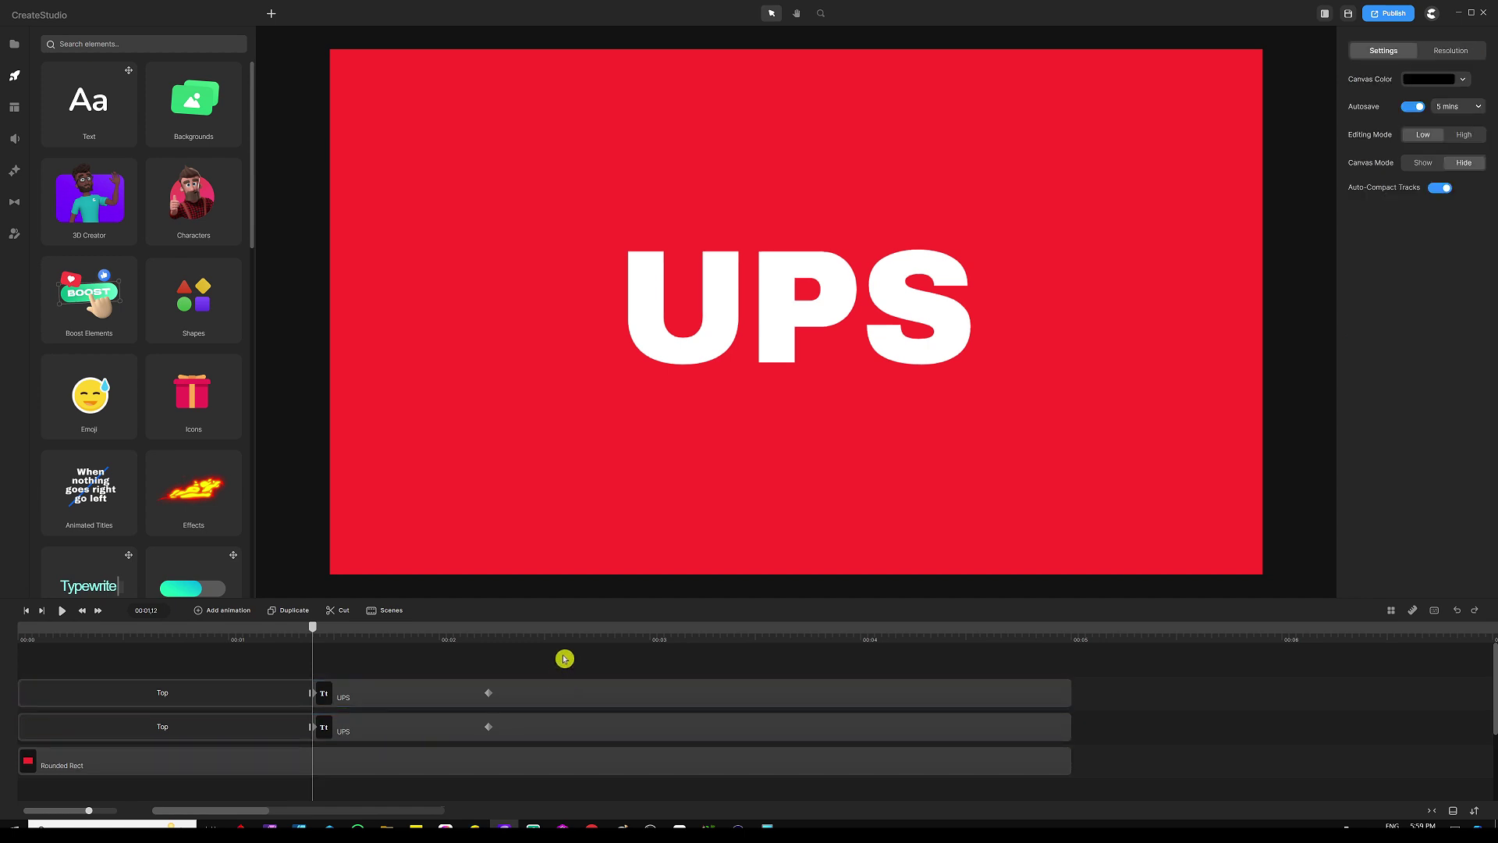
Change the fill color of the lower UPS text layer to black
left_click(550, 729)
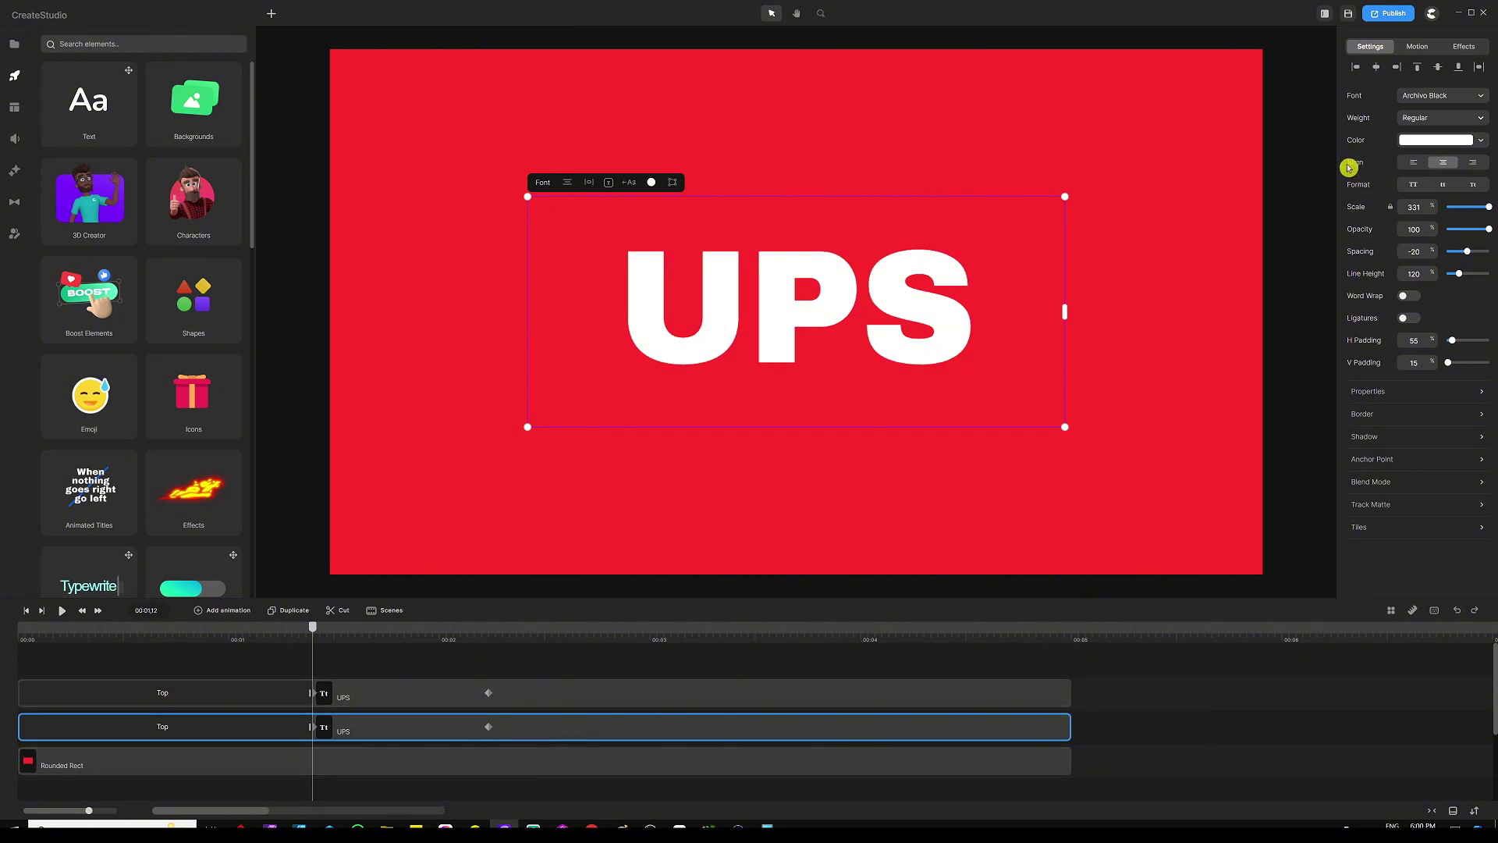
left_click(1413, 142)
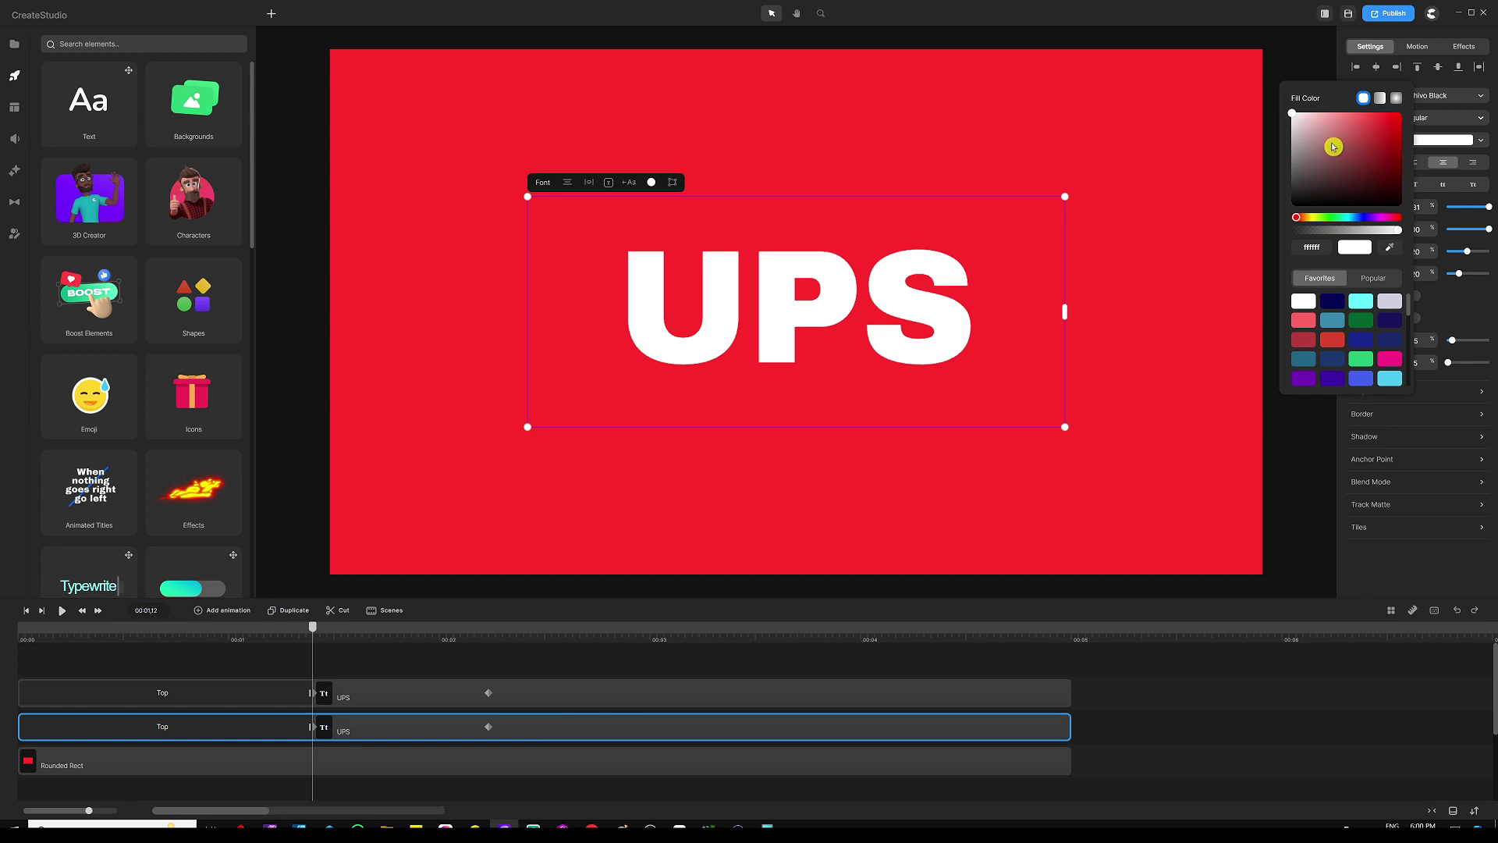
left_click_drag(1340, 144, 1448, 233)
left_click(542, 658)
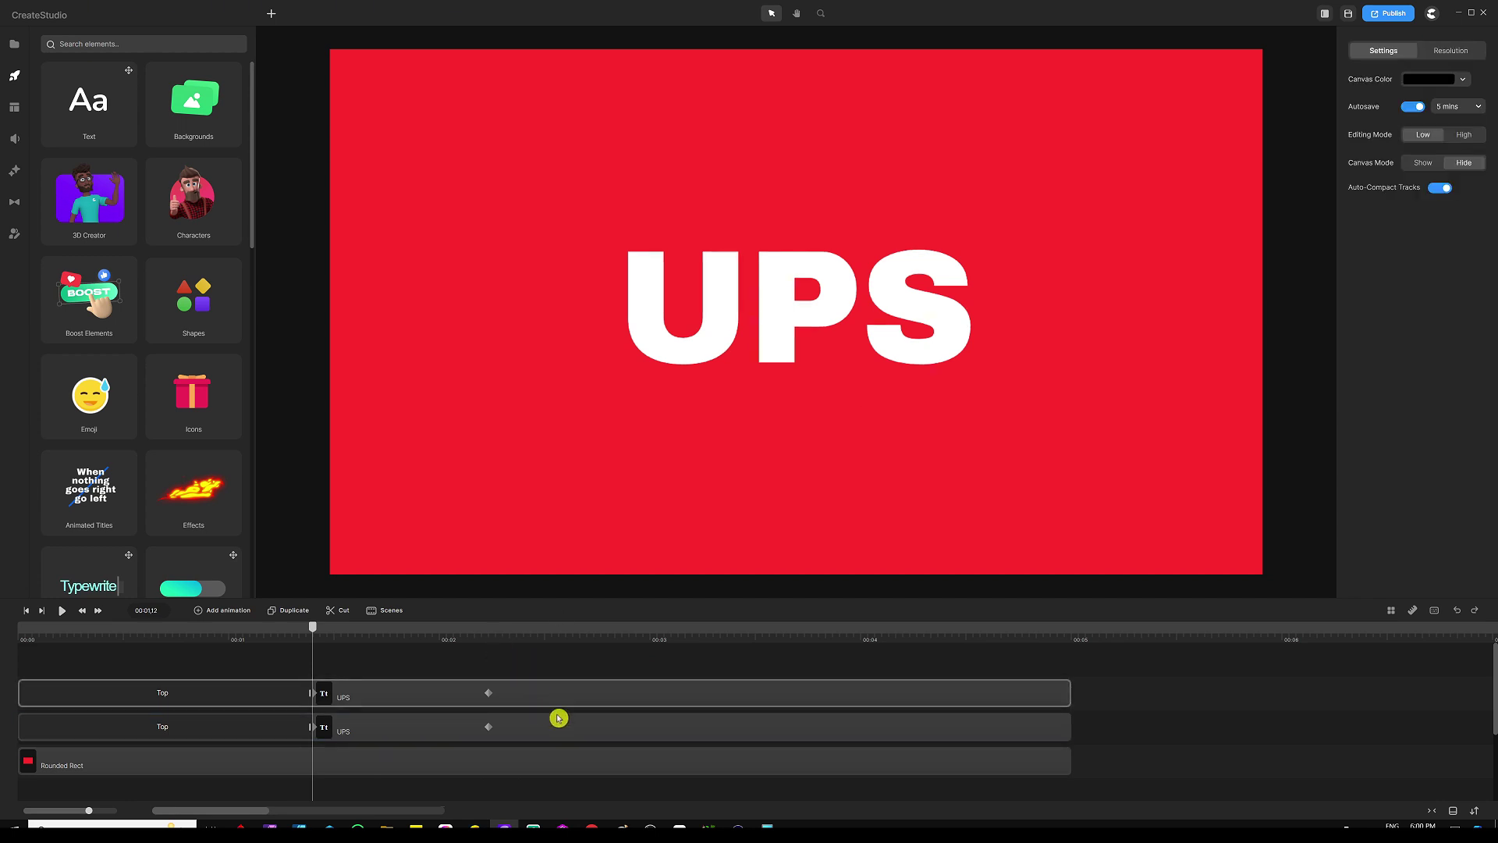
Nudge the black UPS text six steps to the right to form an offset shadow behind the white text
left_click(561, 721)
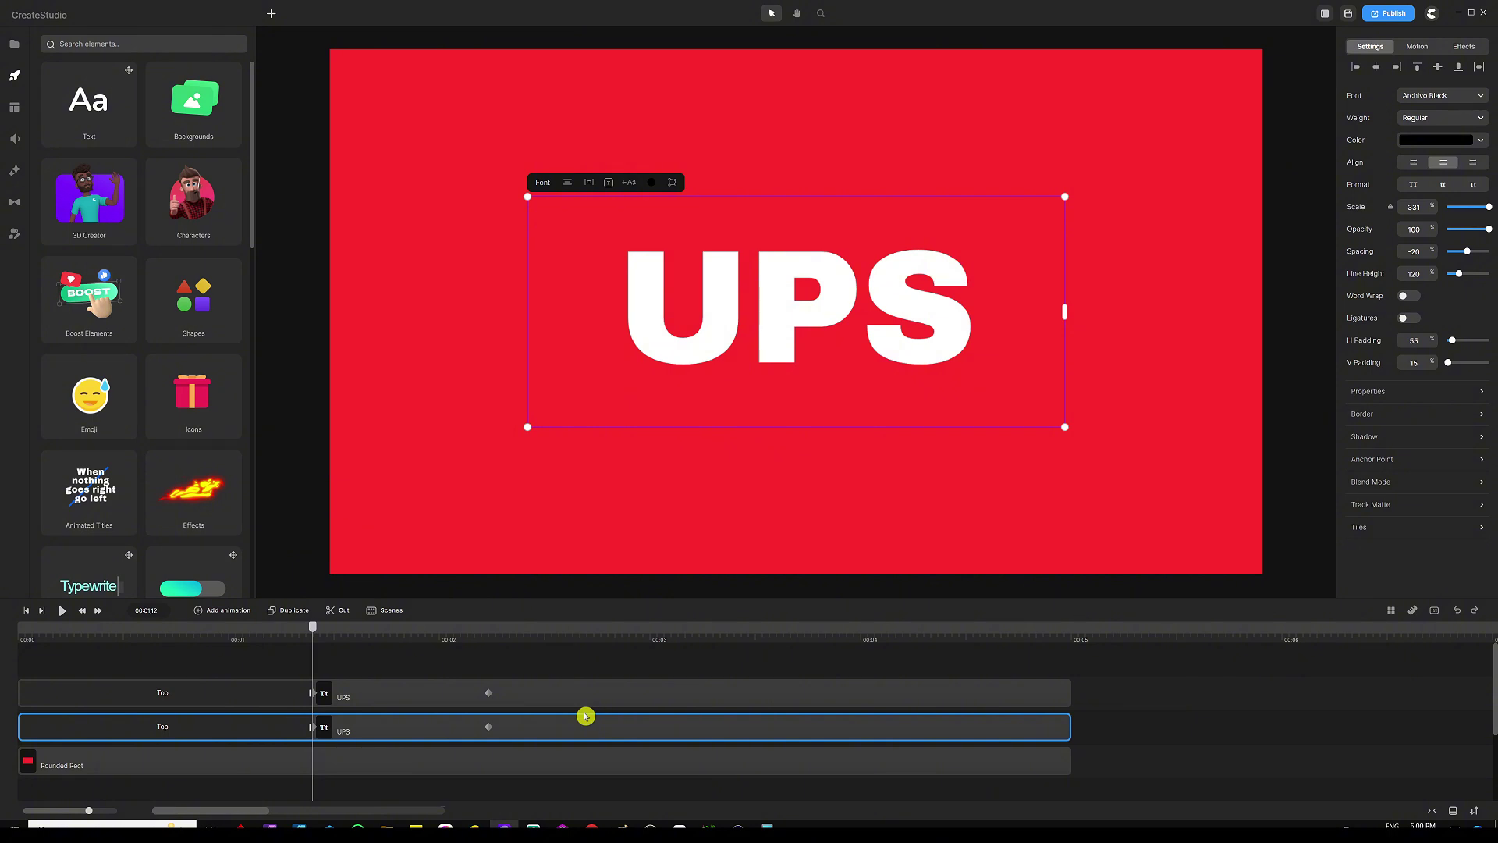
key("Right")
key("Right")
key("Right")
key("Right")
key("Right")
key("Right")
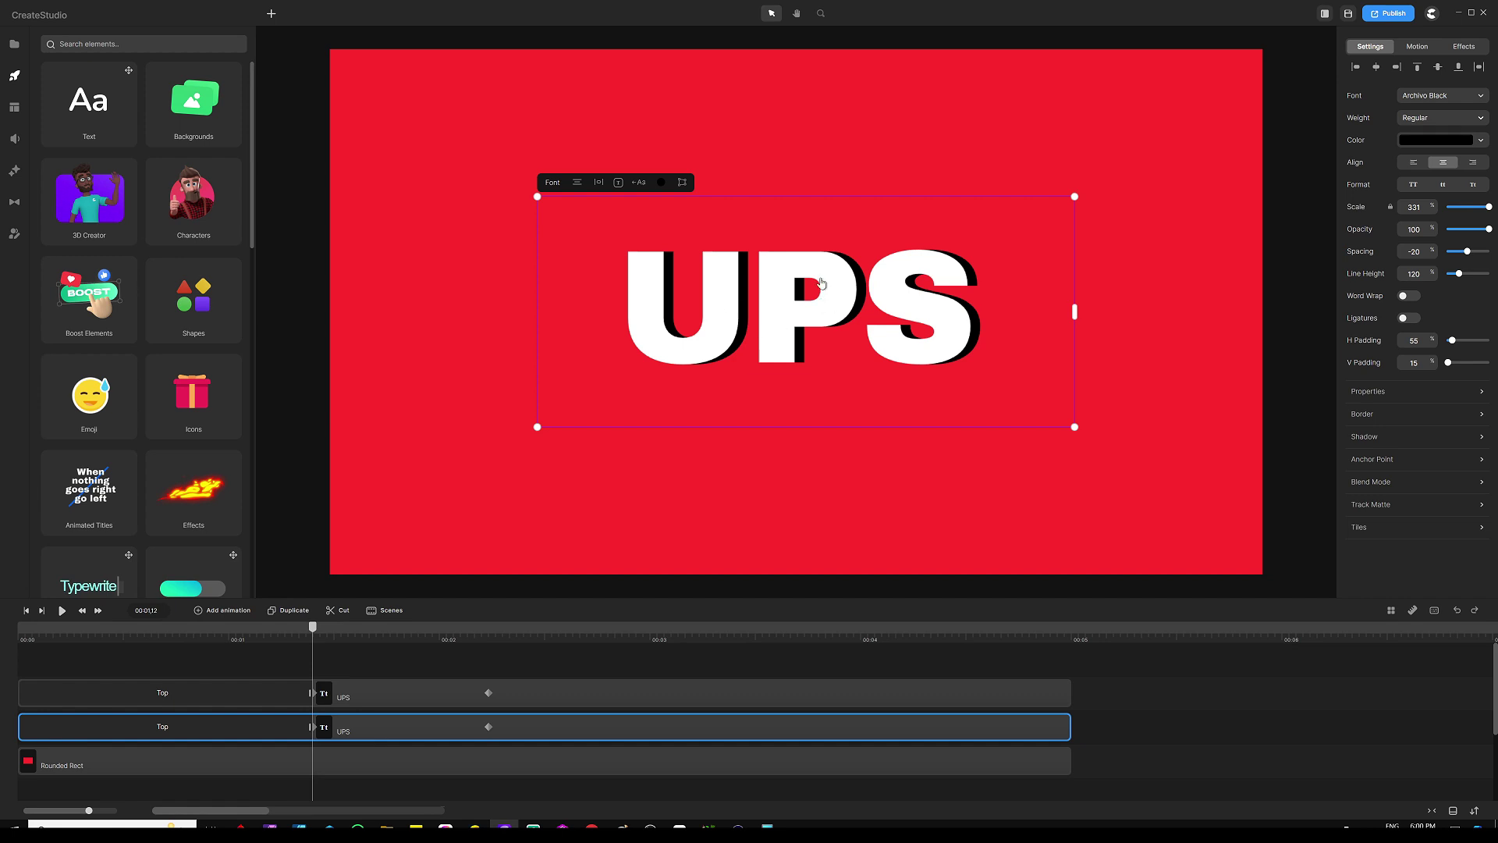
left_click(499, 674)
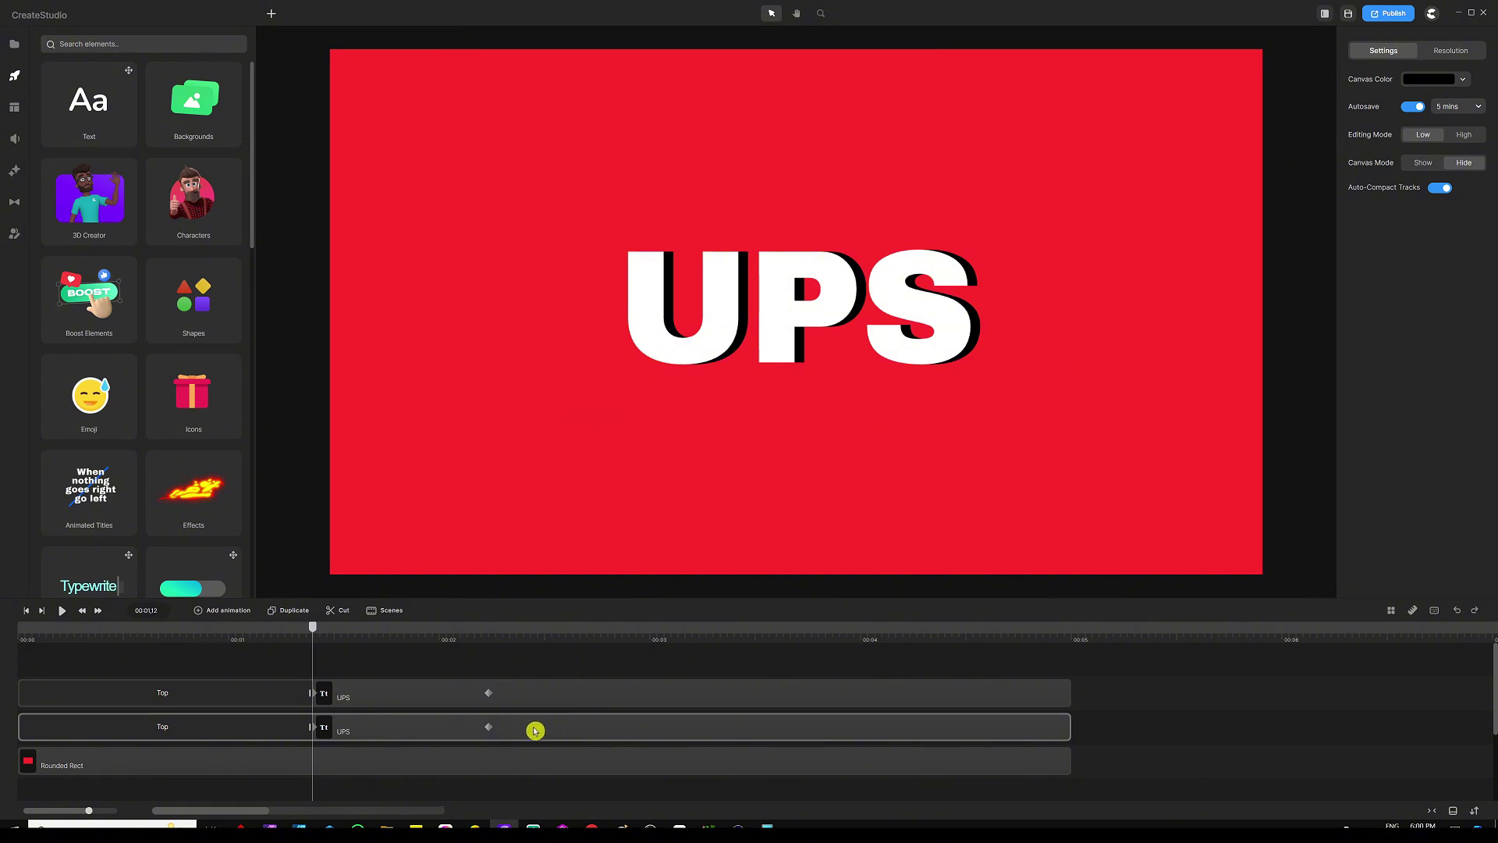
Delay the black UPS clip on the timeline so it starts at 00:00,01, one frame after the white one
left_click_drag(535, 731, 542, 730)
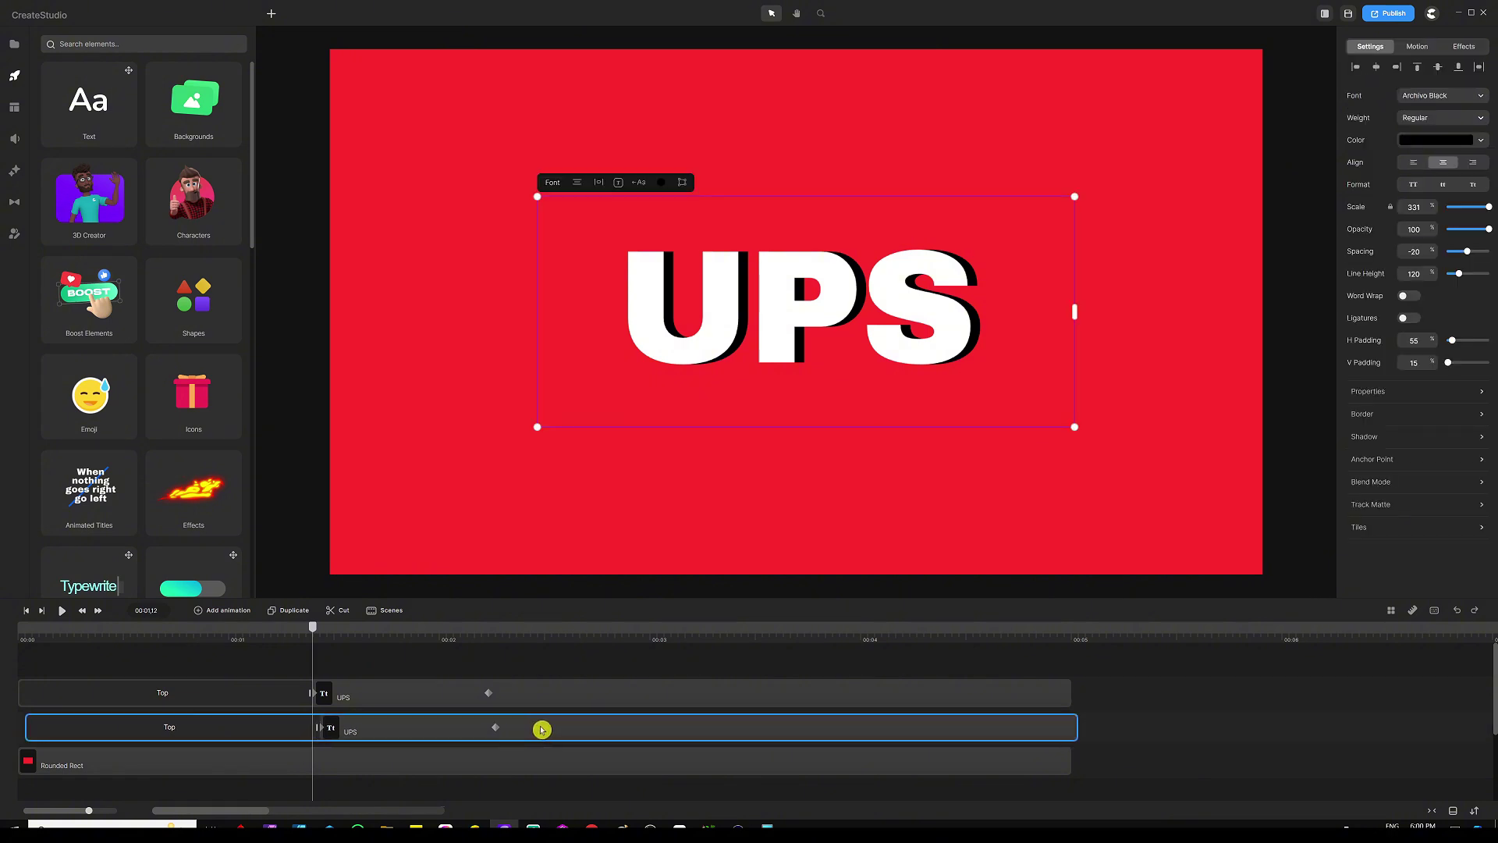
left_click_drag(312, 628, 11, 640)
left_click_drag(100, 632, 288, 636)
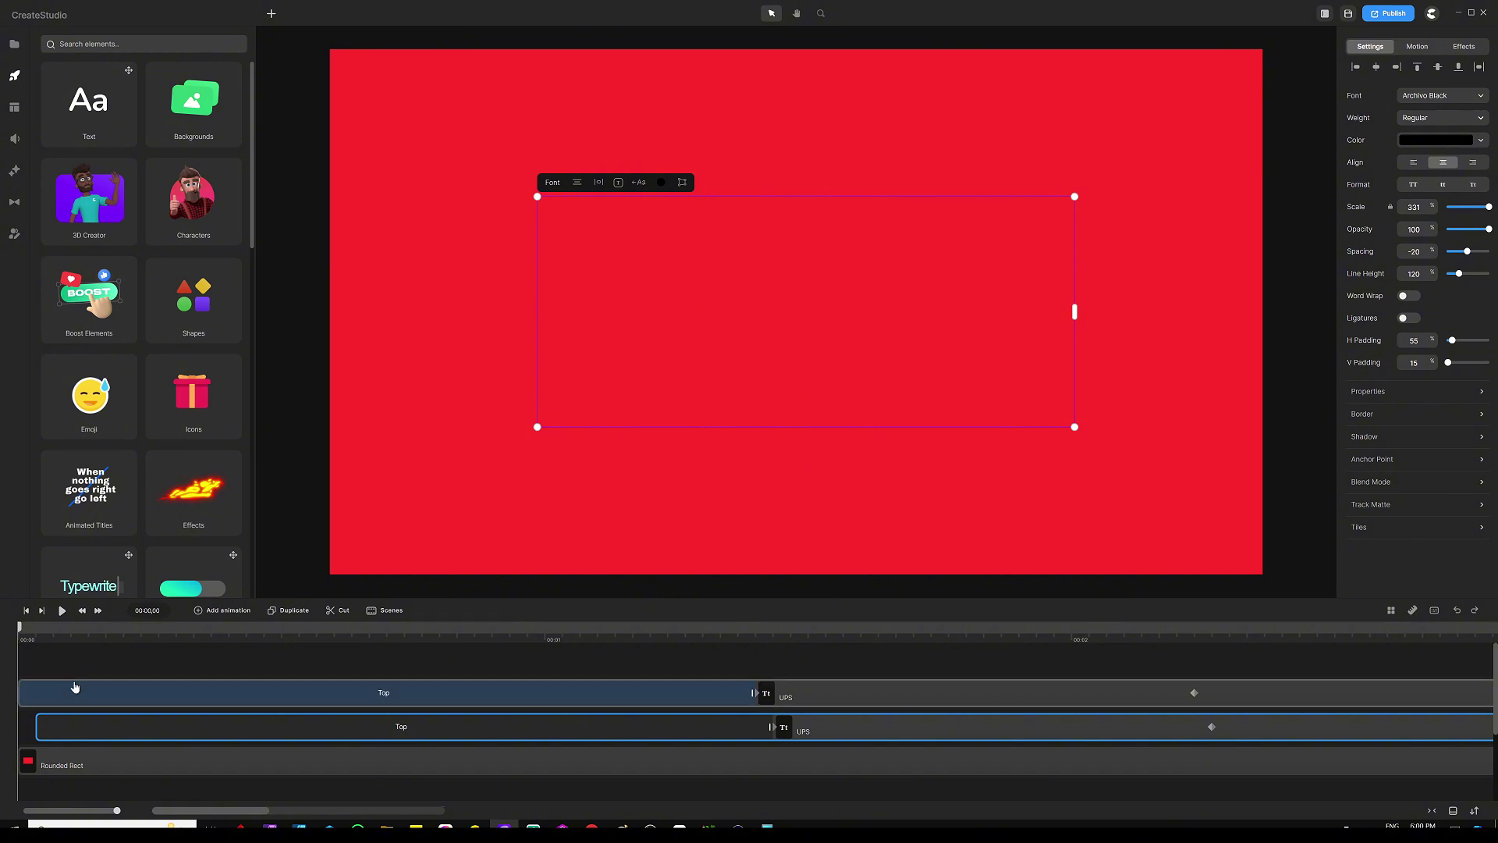
left_click(805, 696)
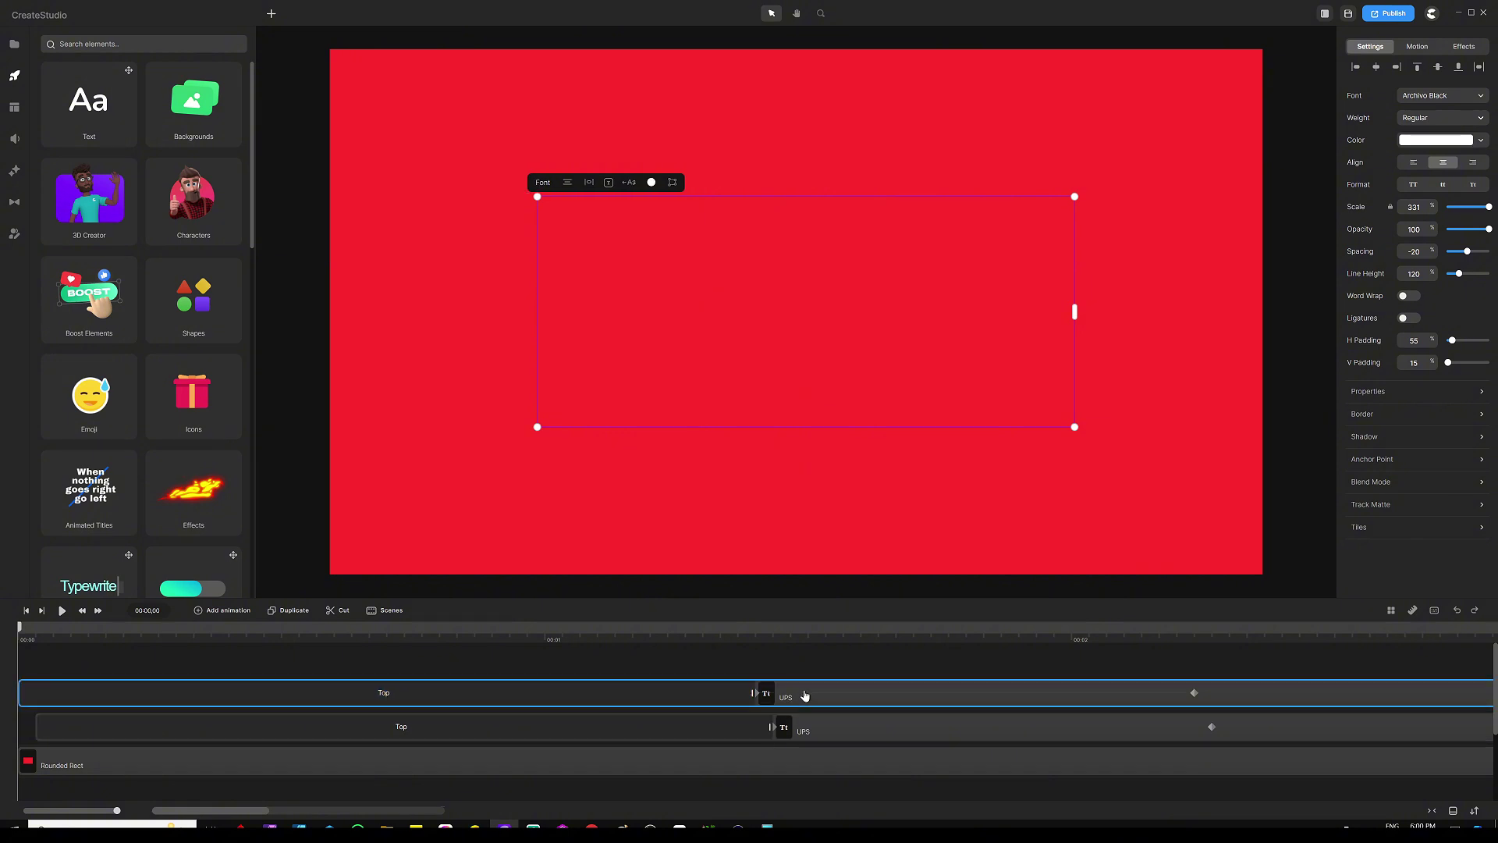
left_click(815, 730)
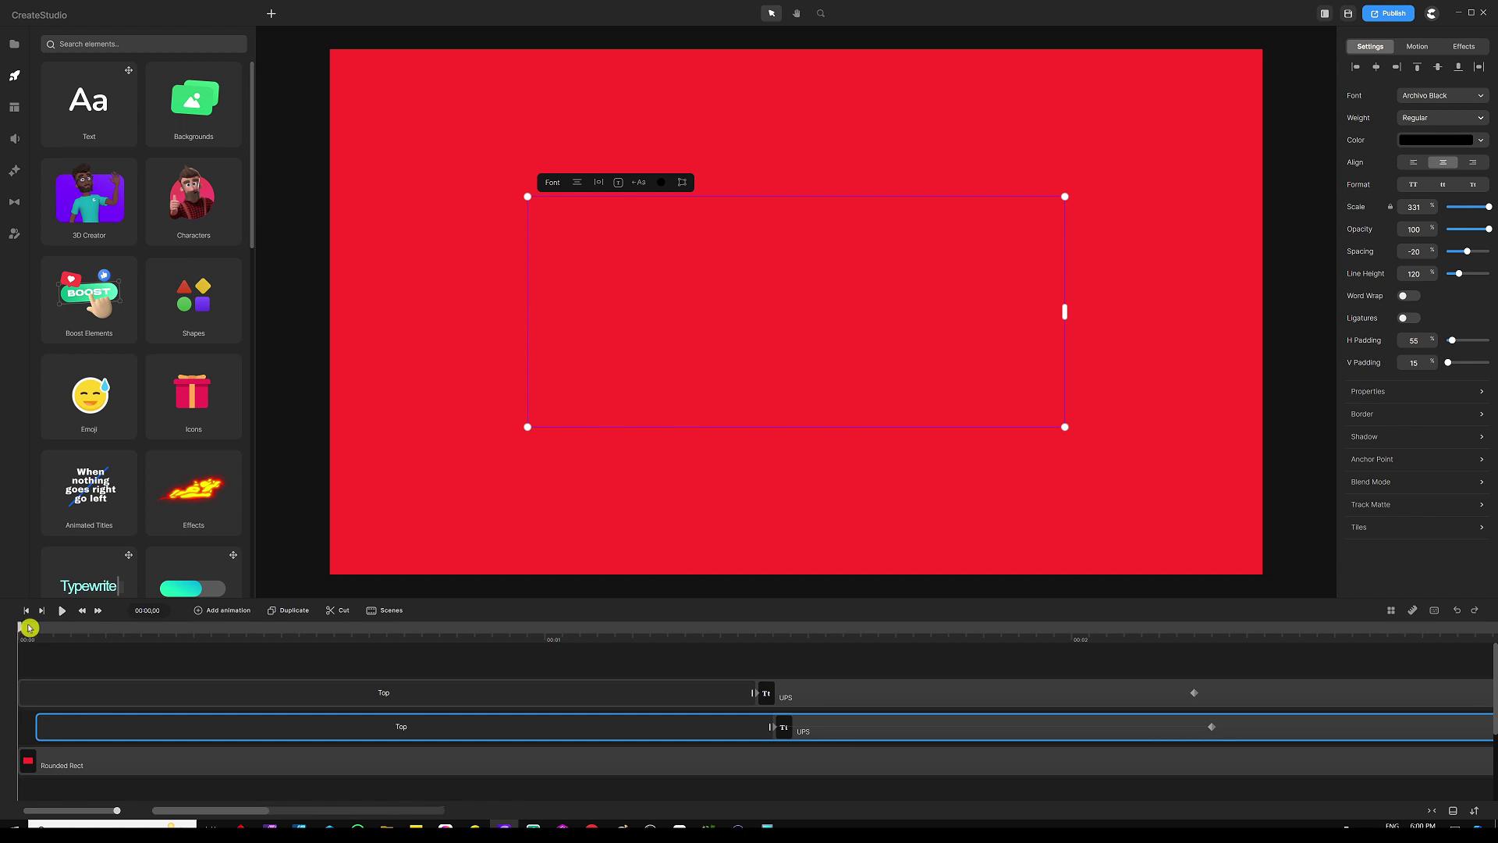
left_click_drag(29, 627, 33, 628)
Play the animation and scrub through the exit movement to check the white letters against their black shadow
scroll(188, 637, "down", 5)
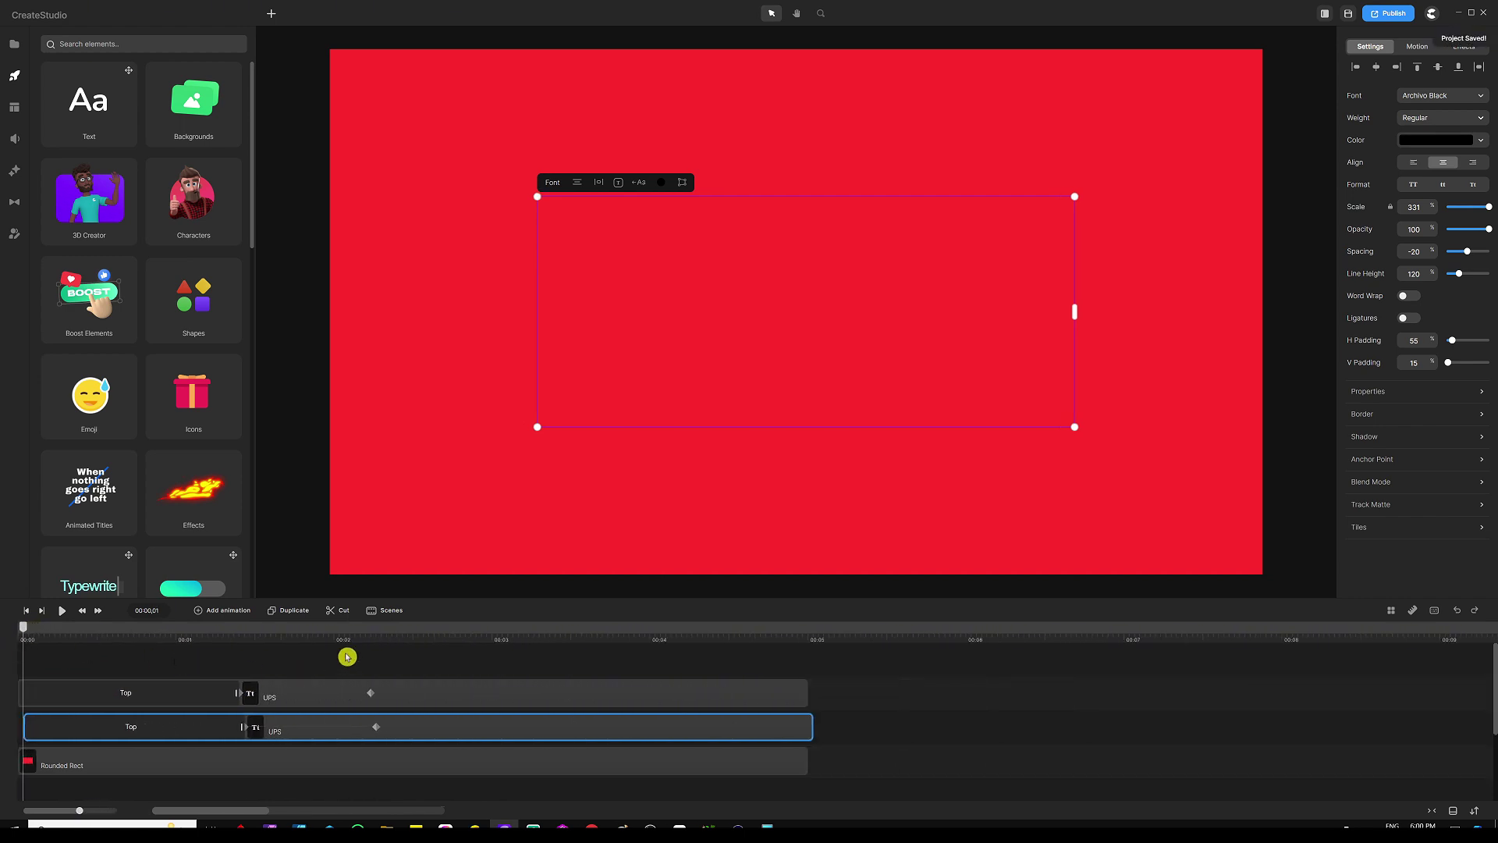
scroll(311, 635, "down", 2)
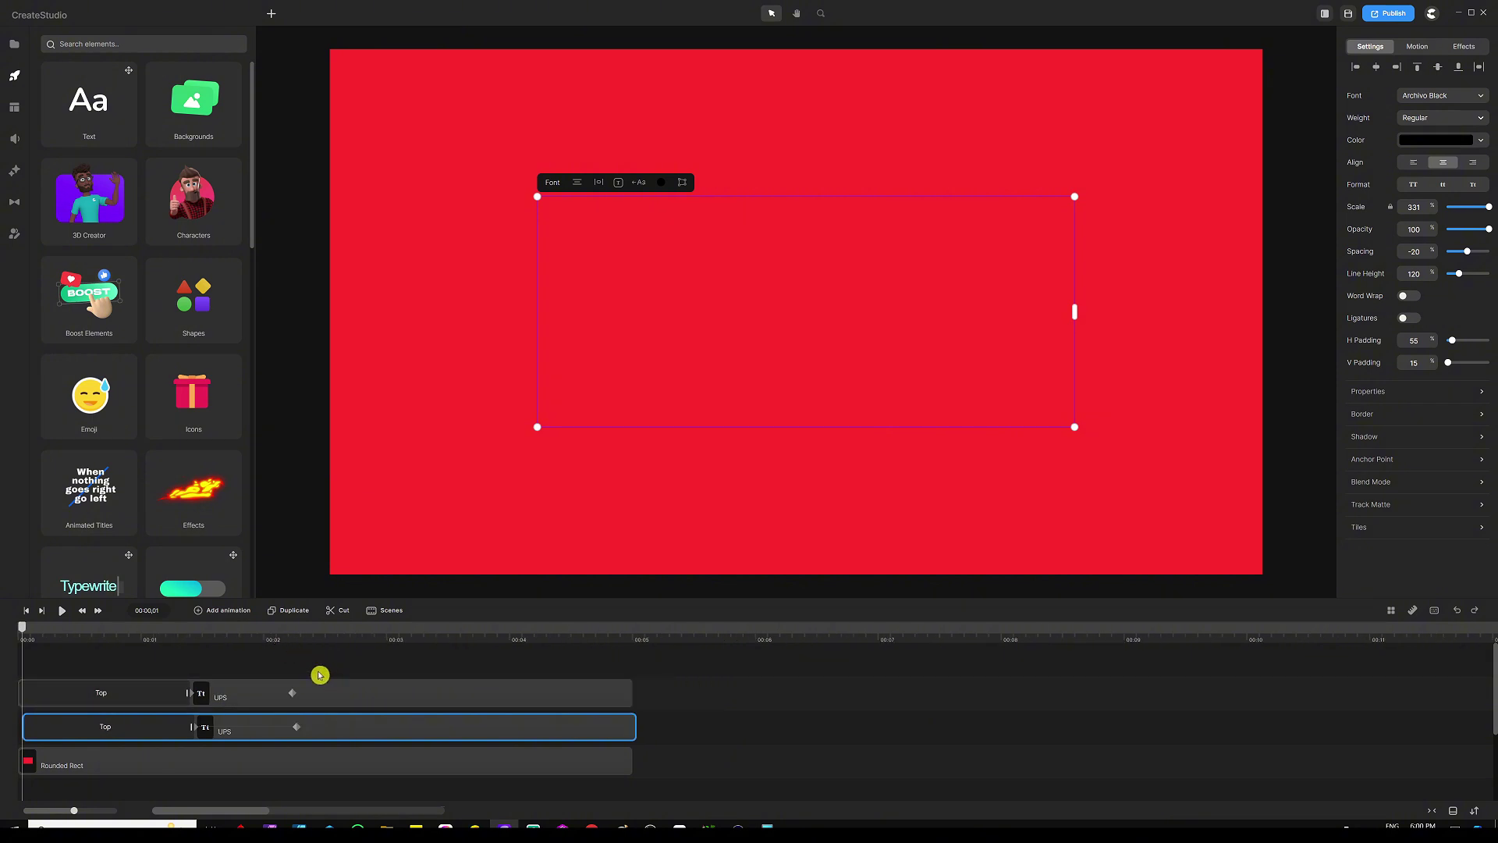
left_click(62, 615)
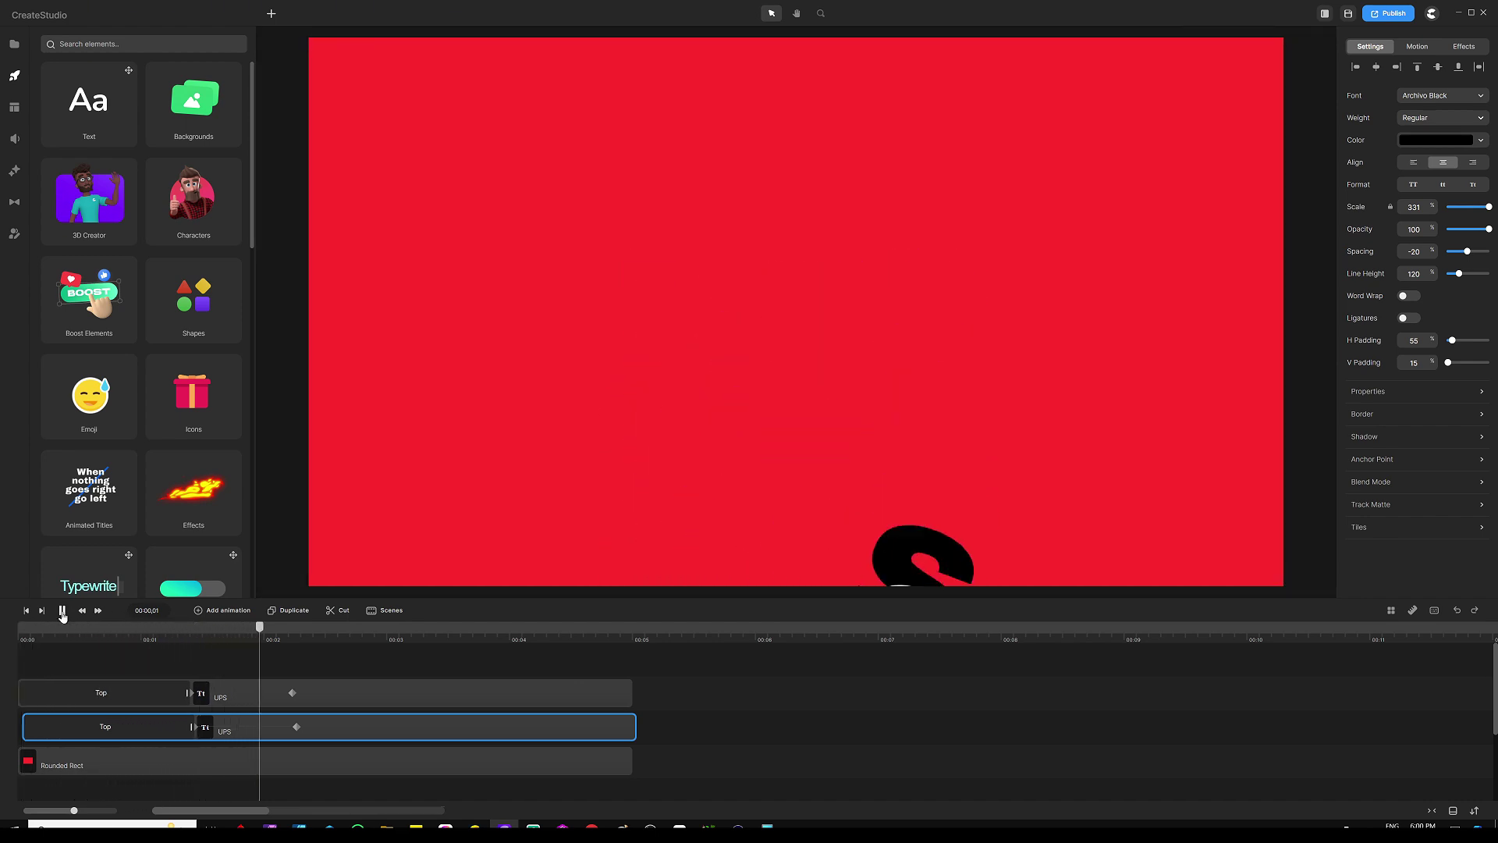
left_click(62, 615)
left_click_drag(288, 629, 238, 628)
left_click(163, 653)
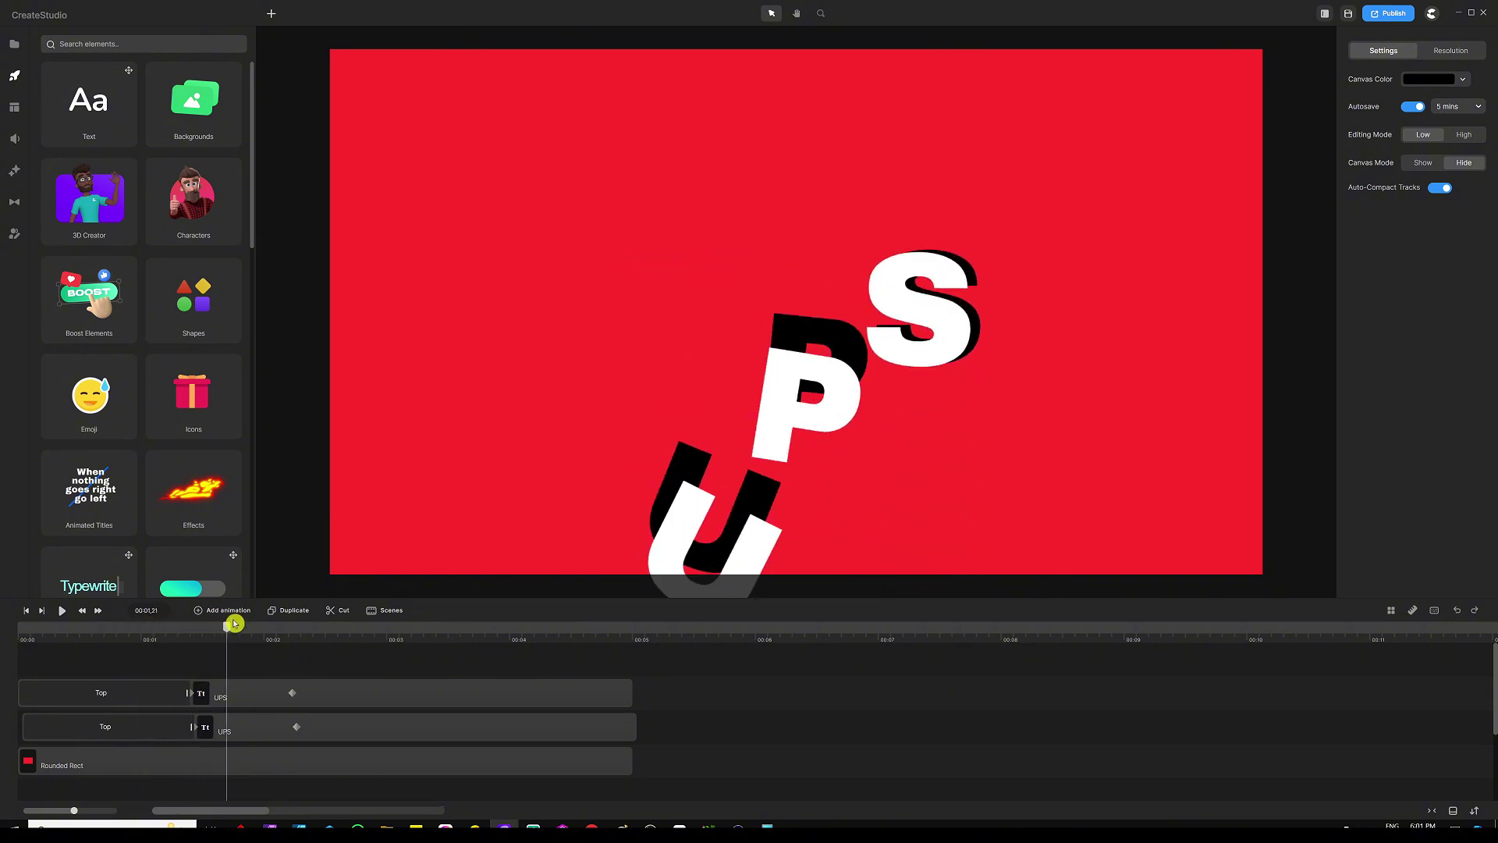
Trim both UPS clips together so that they end at 00:02,08
left_click_drag(228, 628, 295, 639)
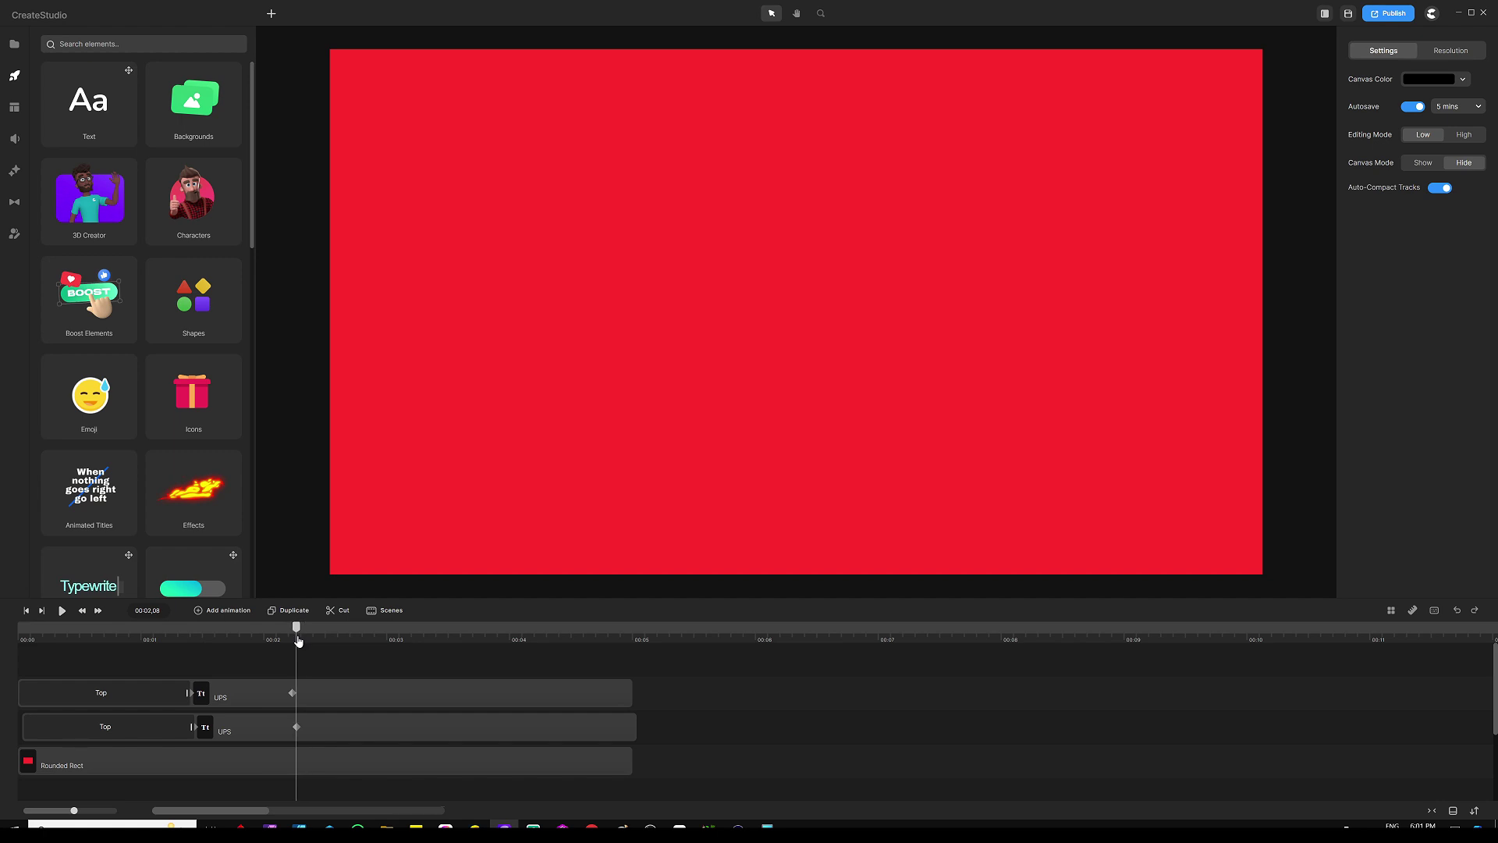
left_click(636, 731)
left_click_drag(557, 660, 547, 730)
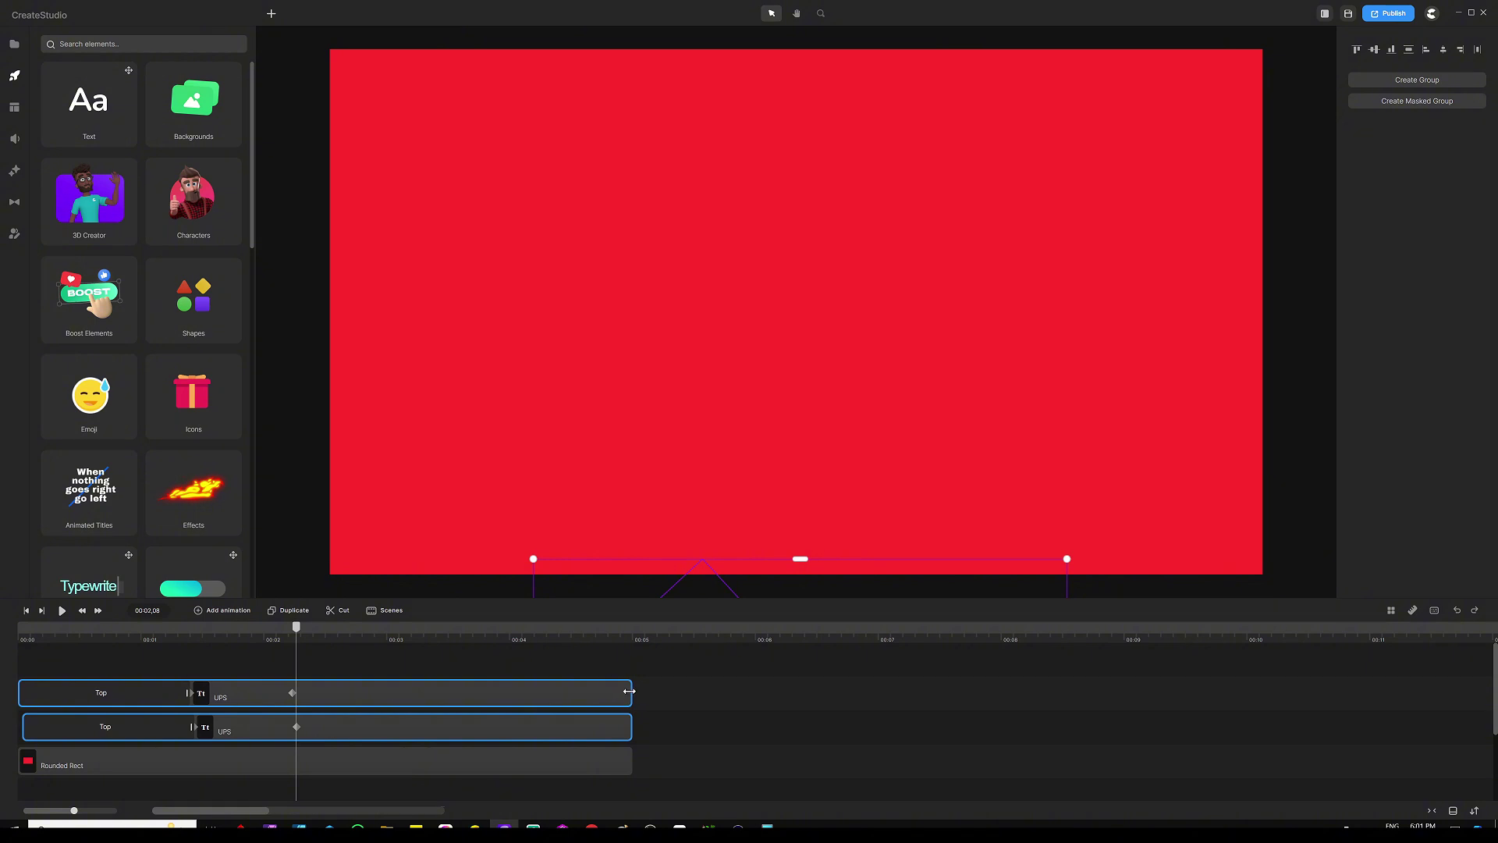
left_click_drag(629, 691, 303, 692)
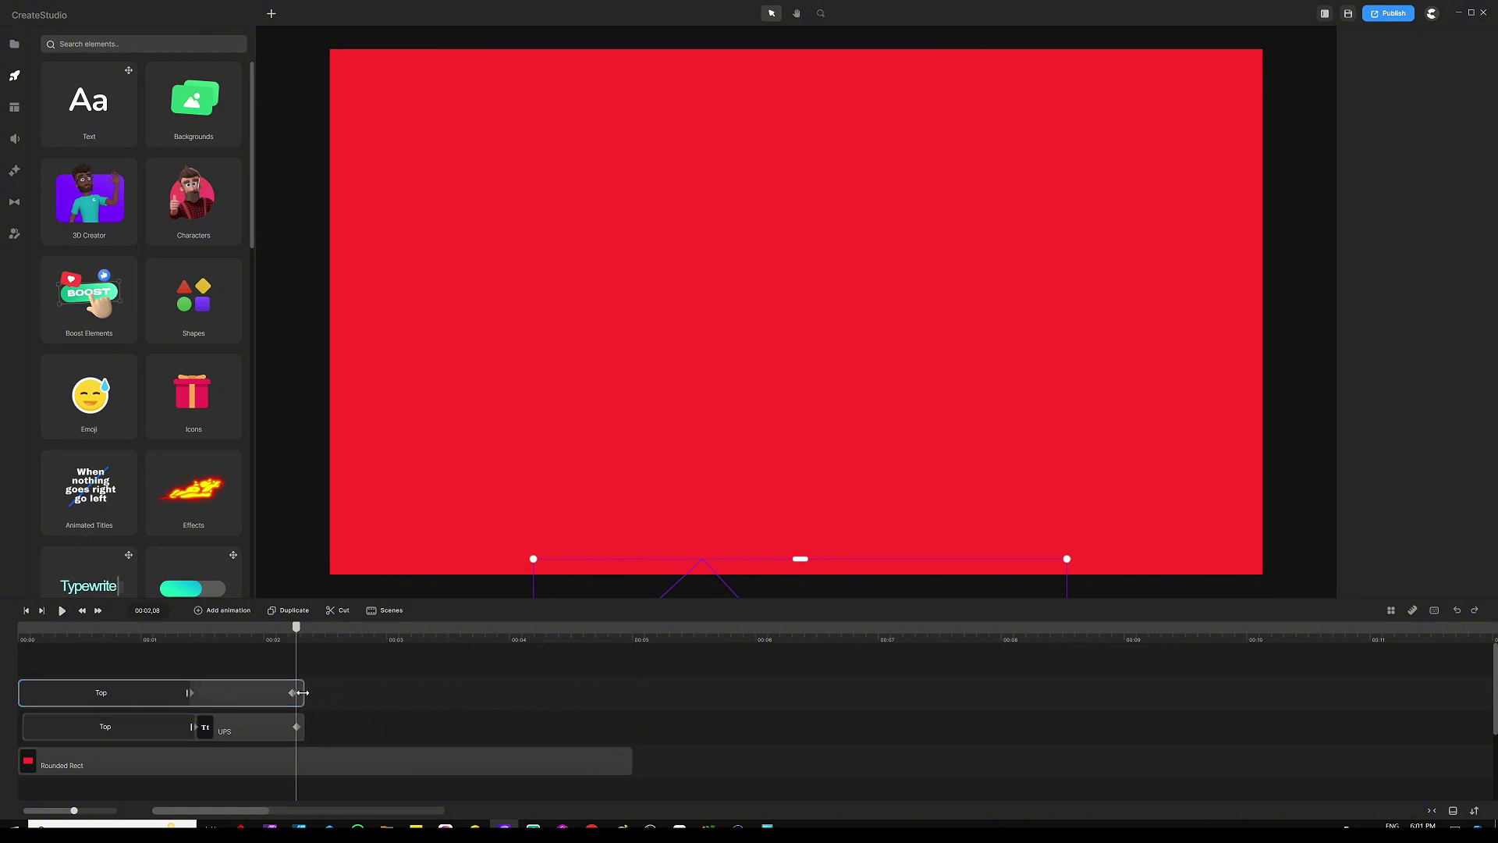
left_click(344, 700)
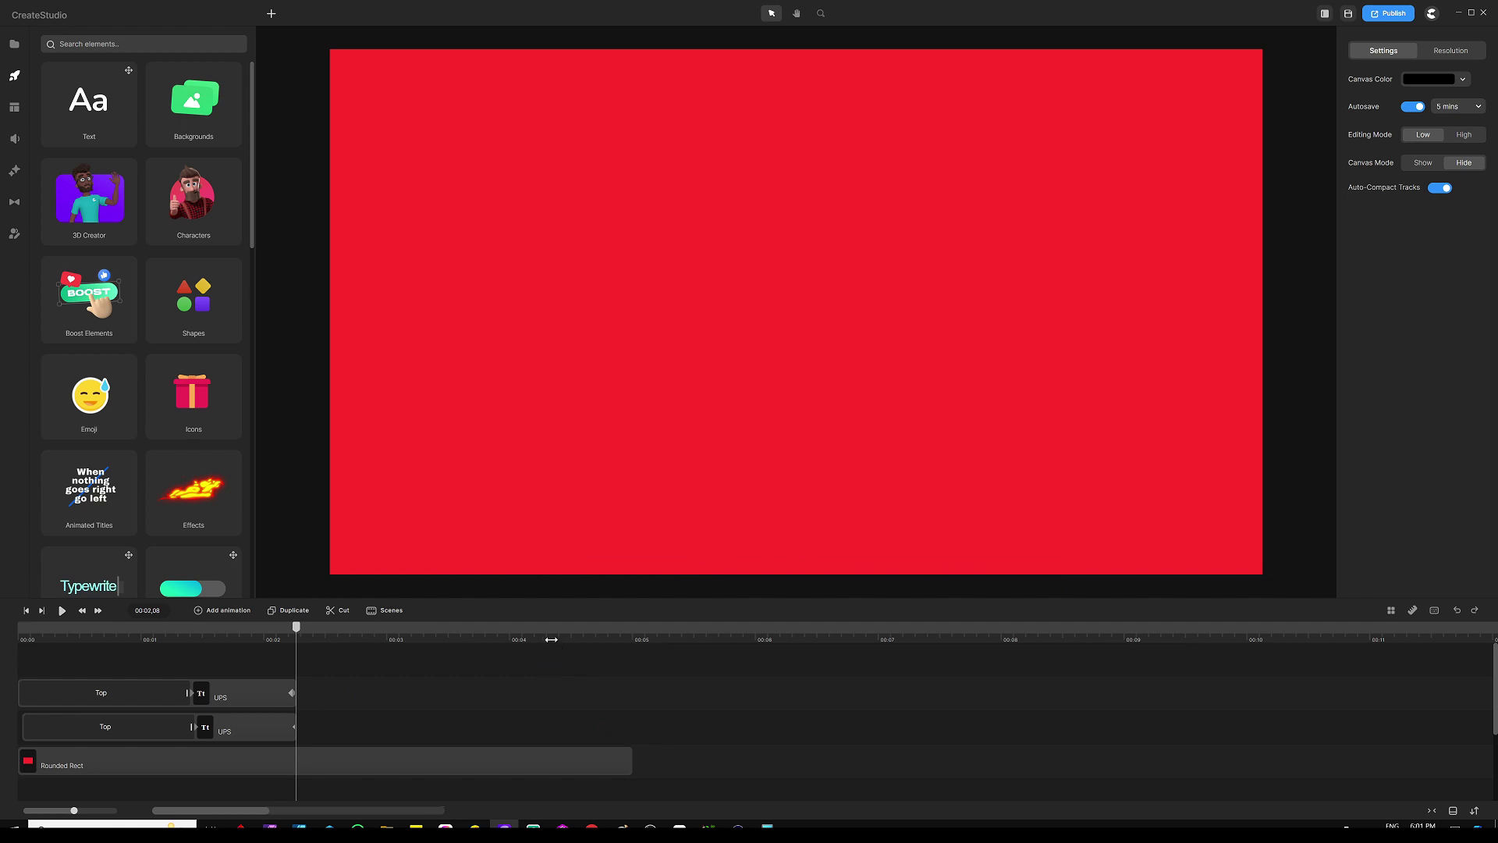
Extend the red Rounded Rect background clip to about 13 seconds on the timeline
scroll(553, 648, "down", 1)
left_click(597, 299)
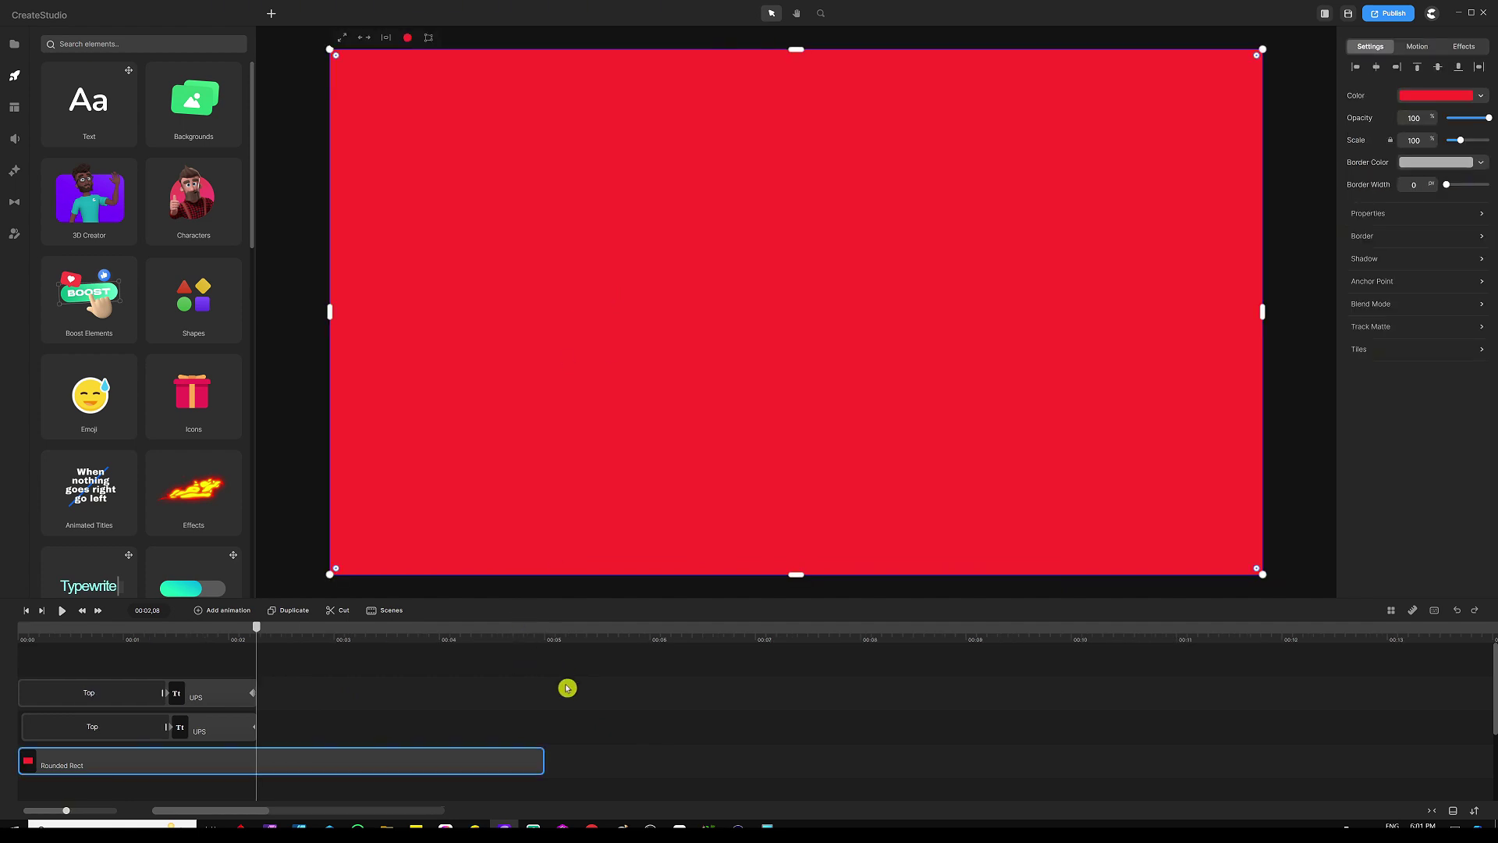
left_click_drag(542, 764, 1433, 726)
scroll(656, 639, "down", 2)
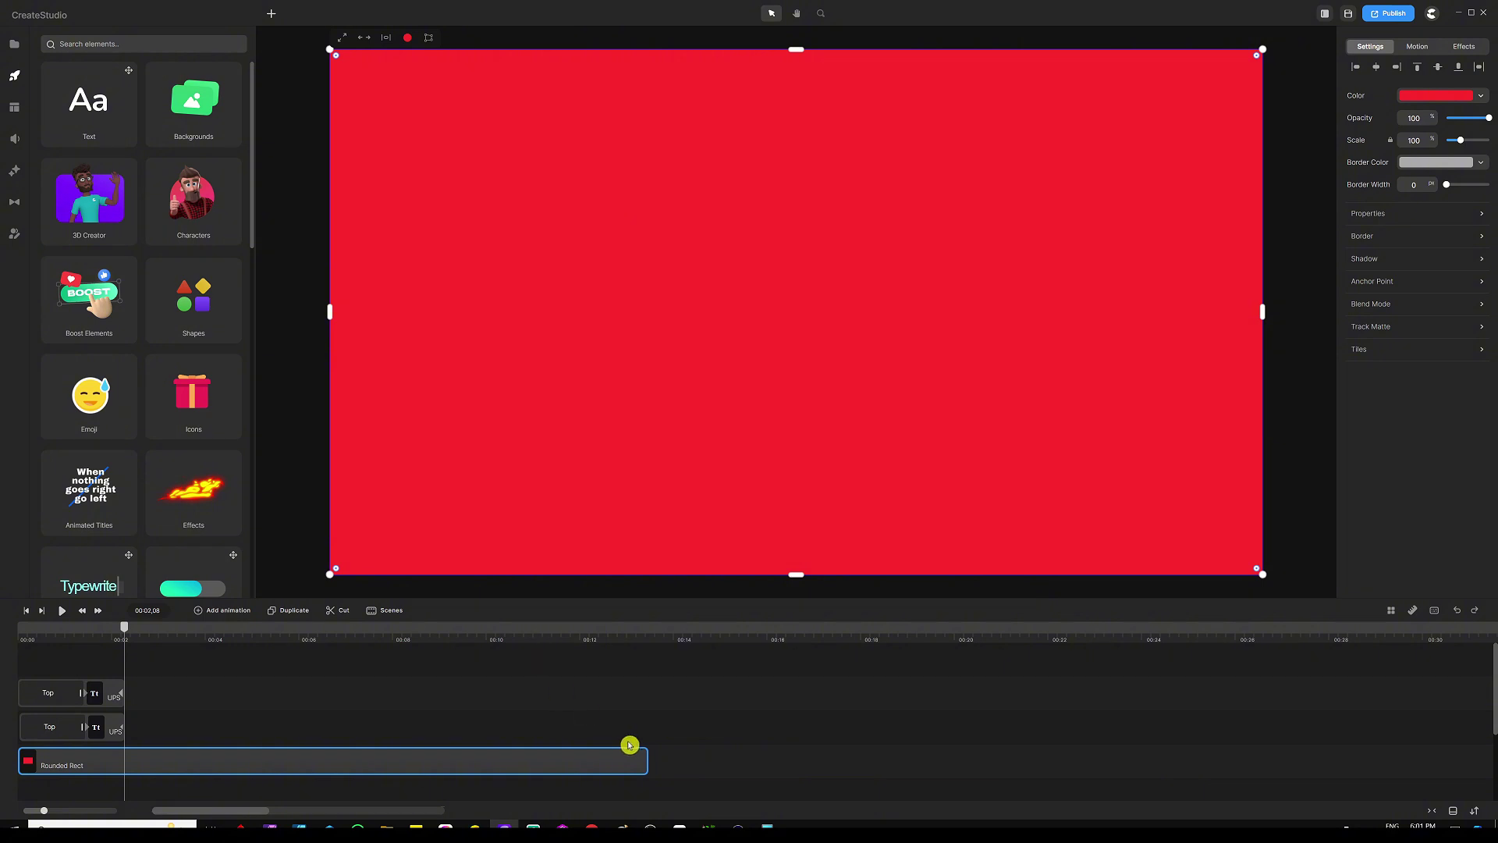
left_click(395, 645)
scroll(395, 645, "up", 2)
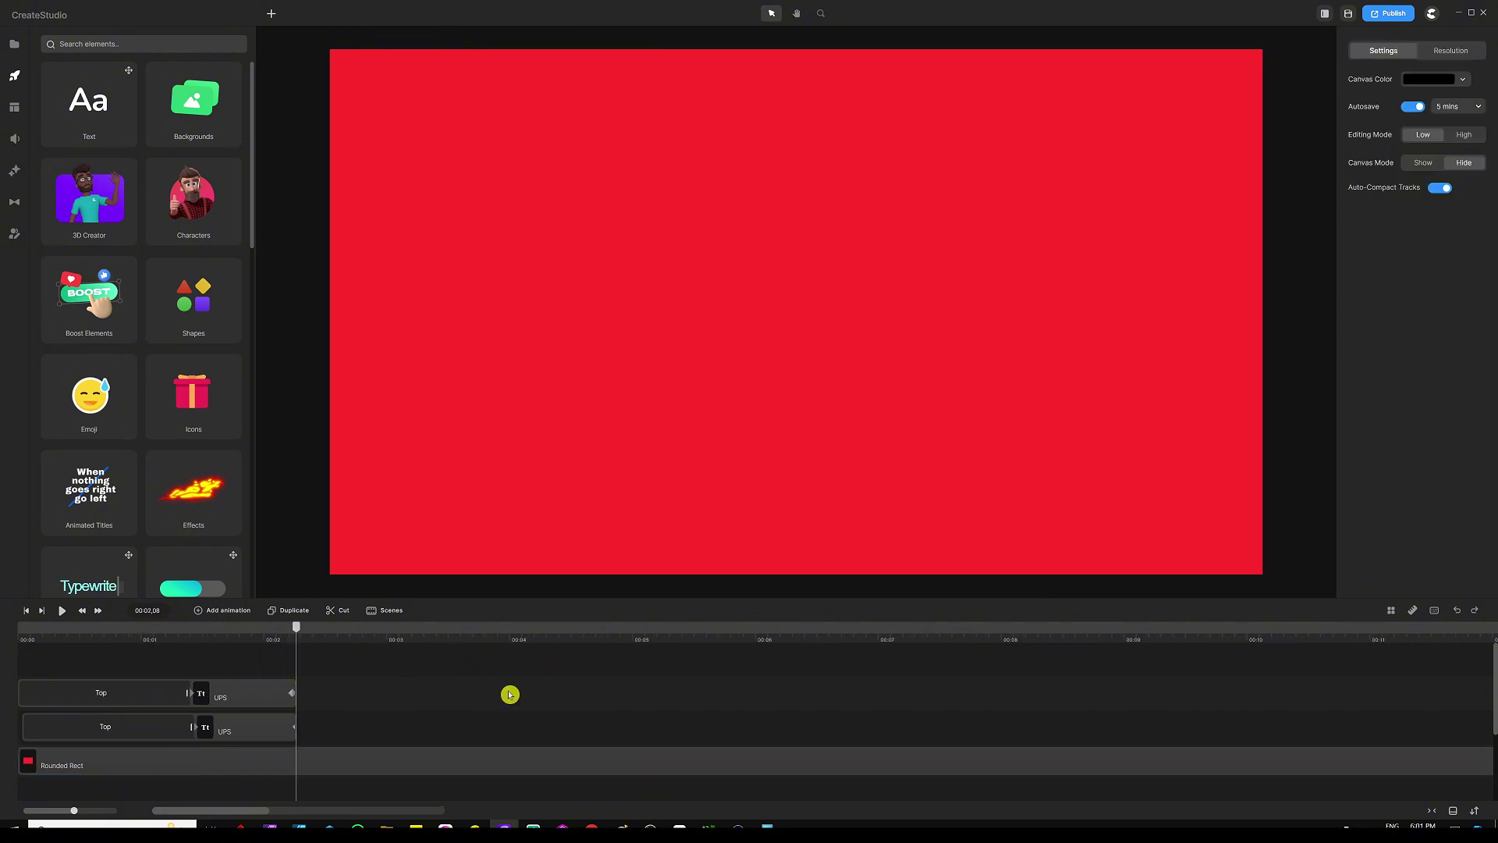
Add a text element at 00:02,08 reading "DOWNS"
left_click(463, 690)
double_click(752, 316)
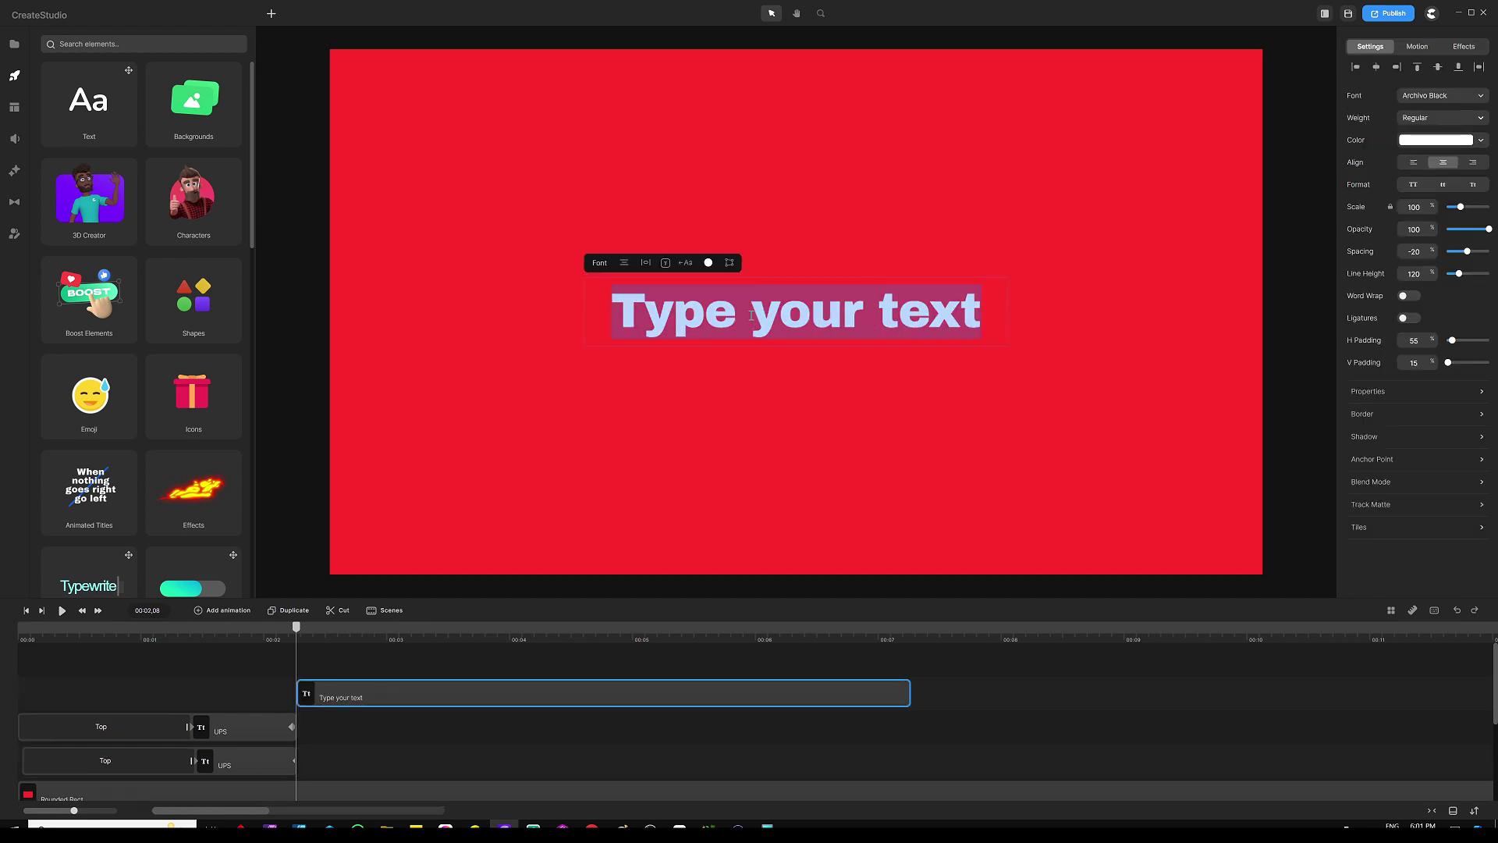
type("DOWNS")
key("Escape")
Enlarge the DOWNS text to a scale of 245% and widen its letter spacing to 268%
left_click(747, 312)
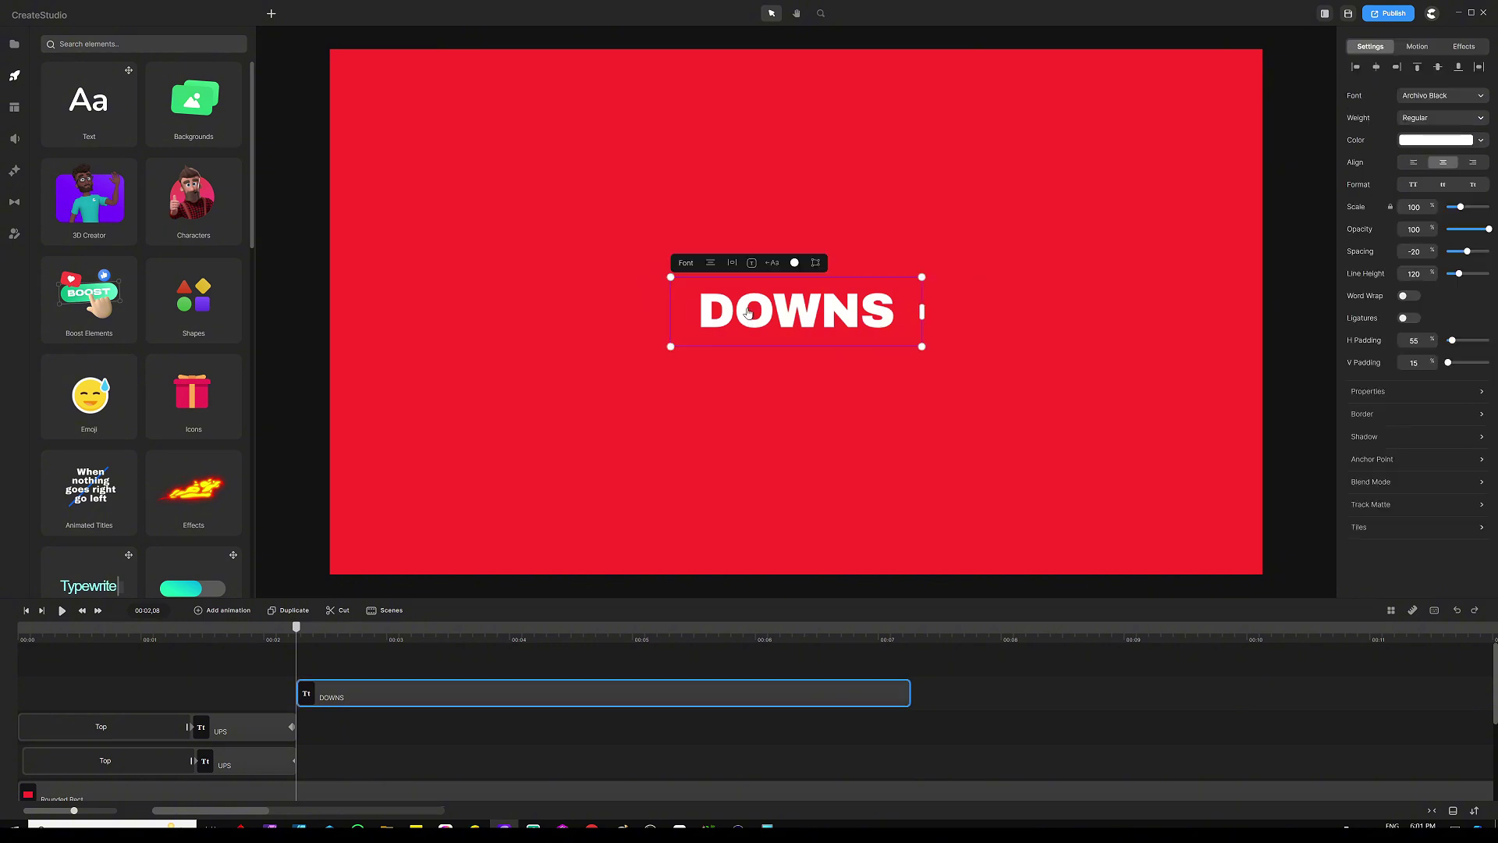
left_click_drag(671, 346, 497, 405)
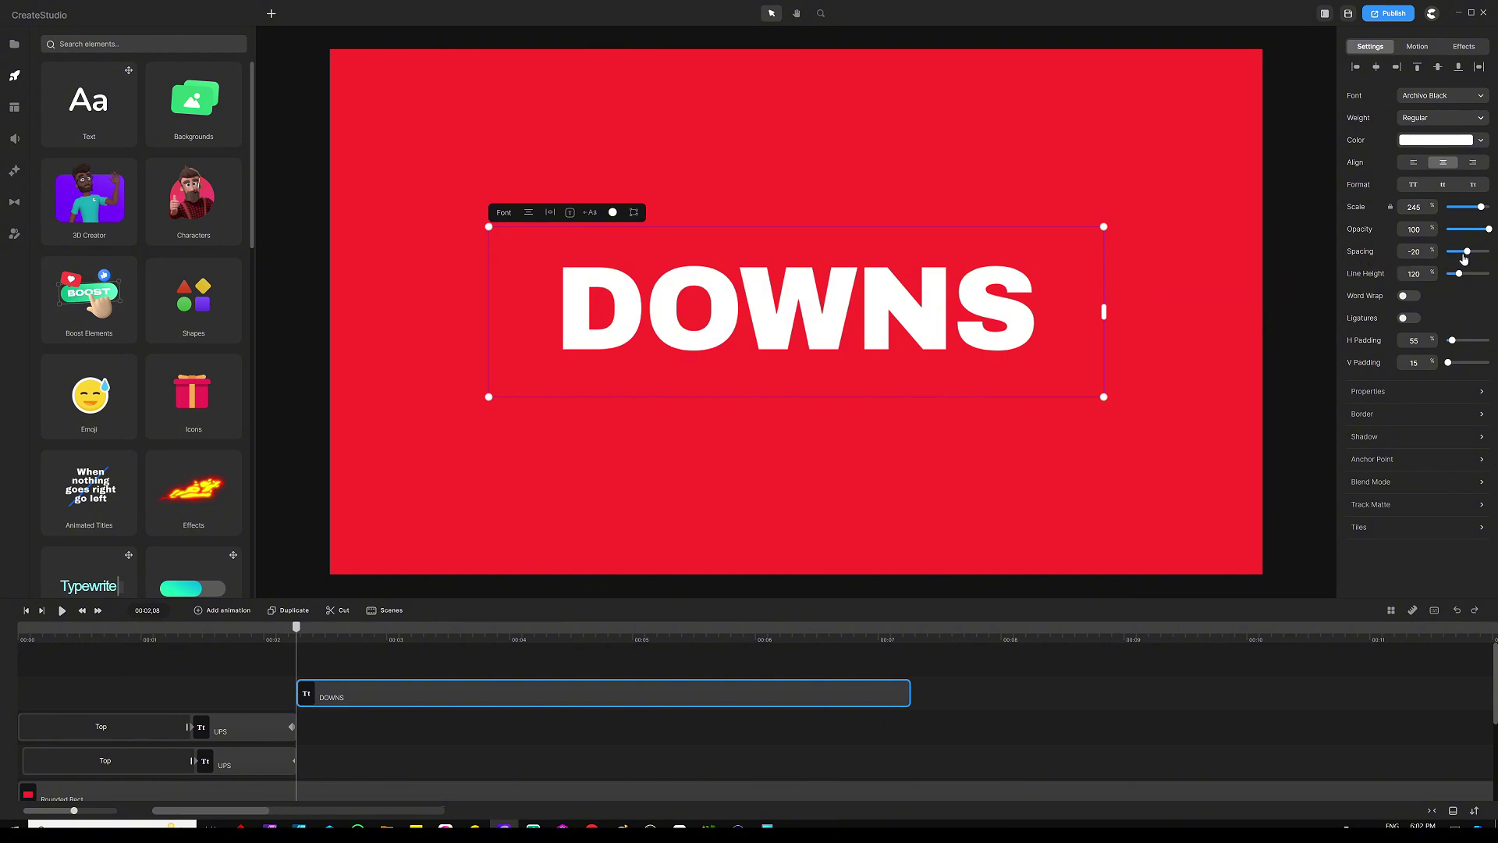
left_click_drag(1466, 249, 1473, 249)
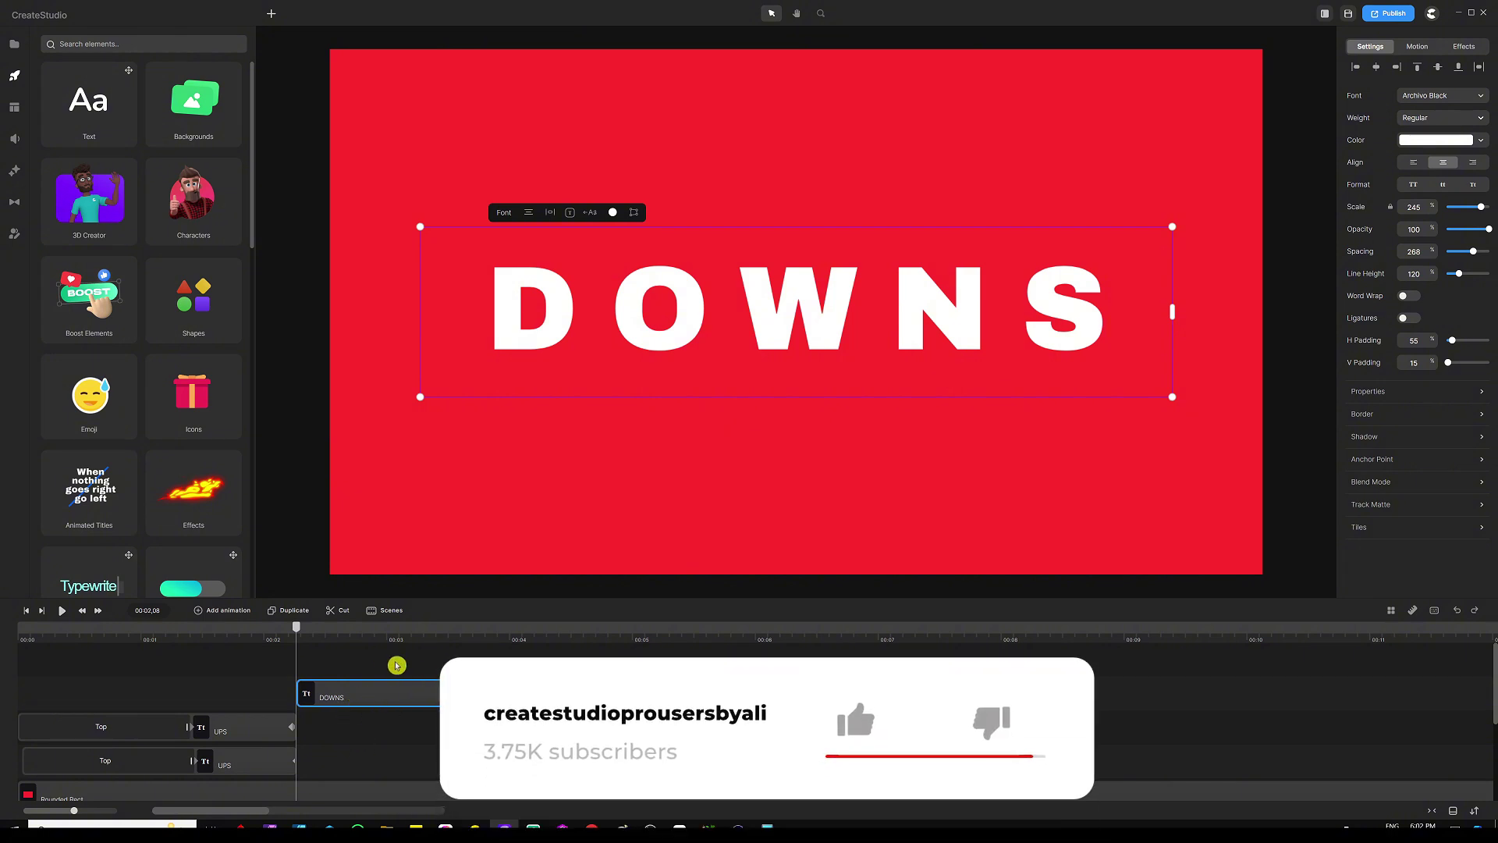
left_click(607, 545)
left_click(722, 328)
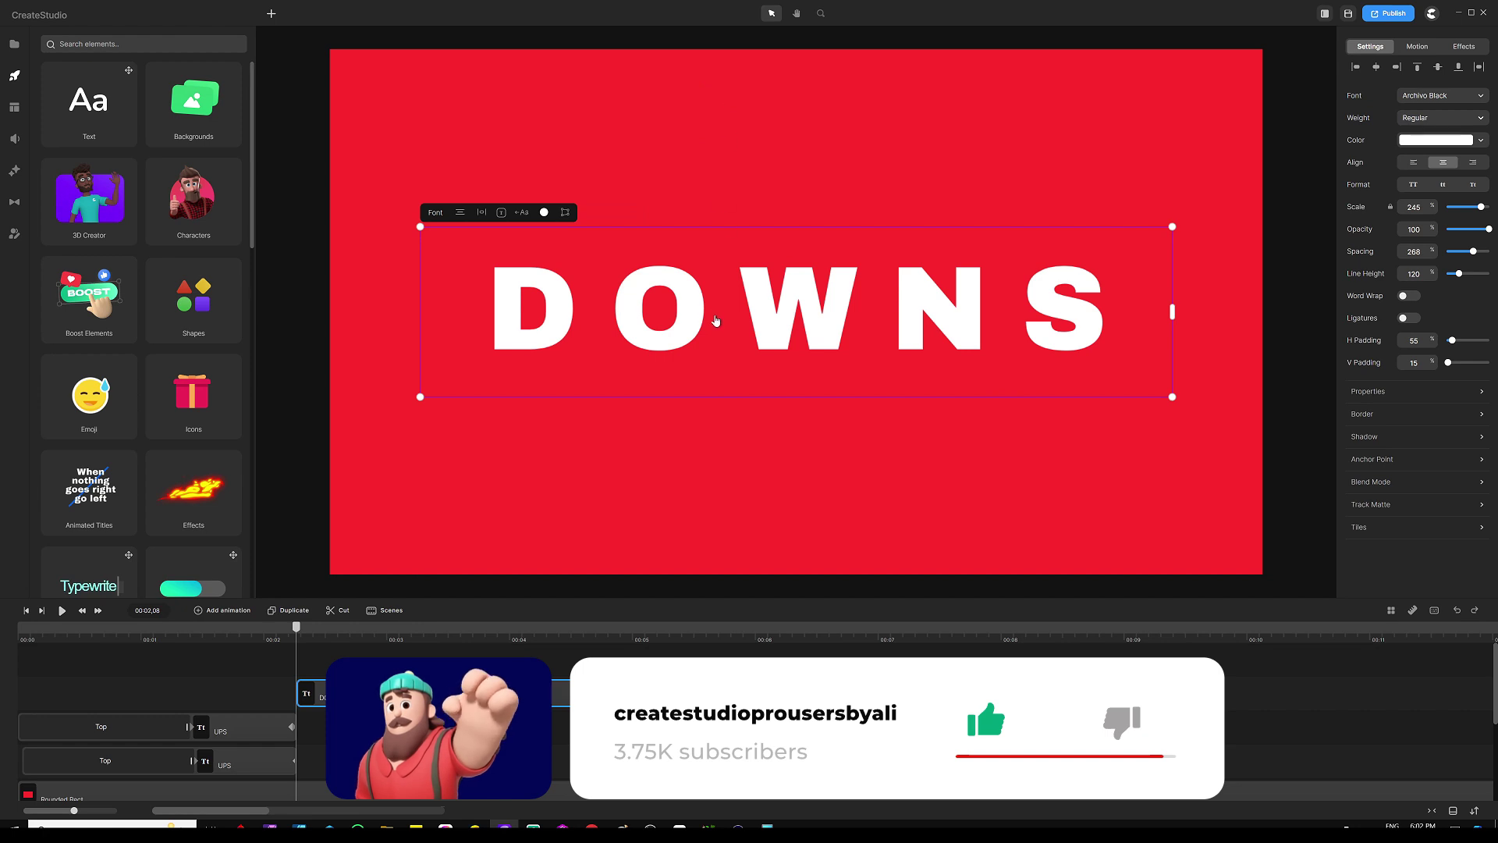
Move the DOWNS text lower on the canvas and give it a Bounce Bottom entrance with a Y position of -115%
left_click_drag(712, 301, 775, 386)
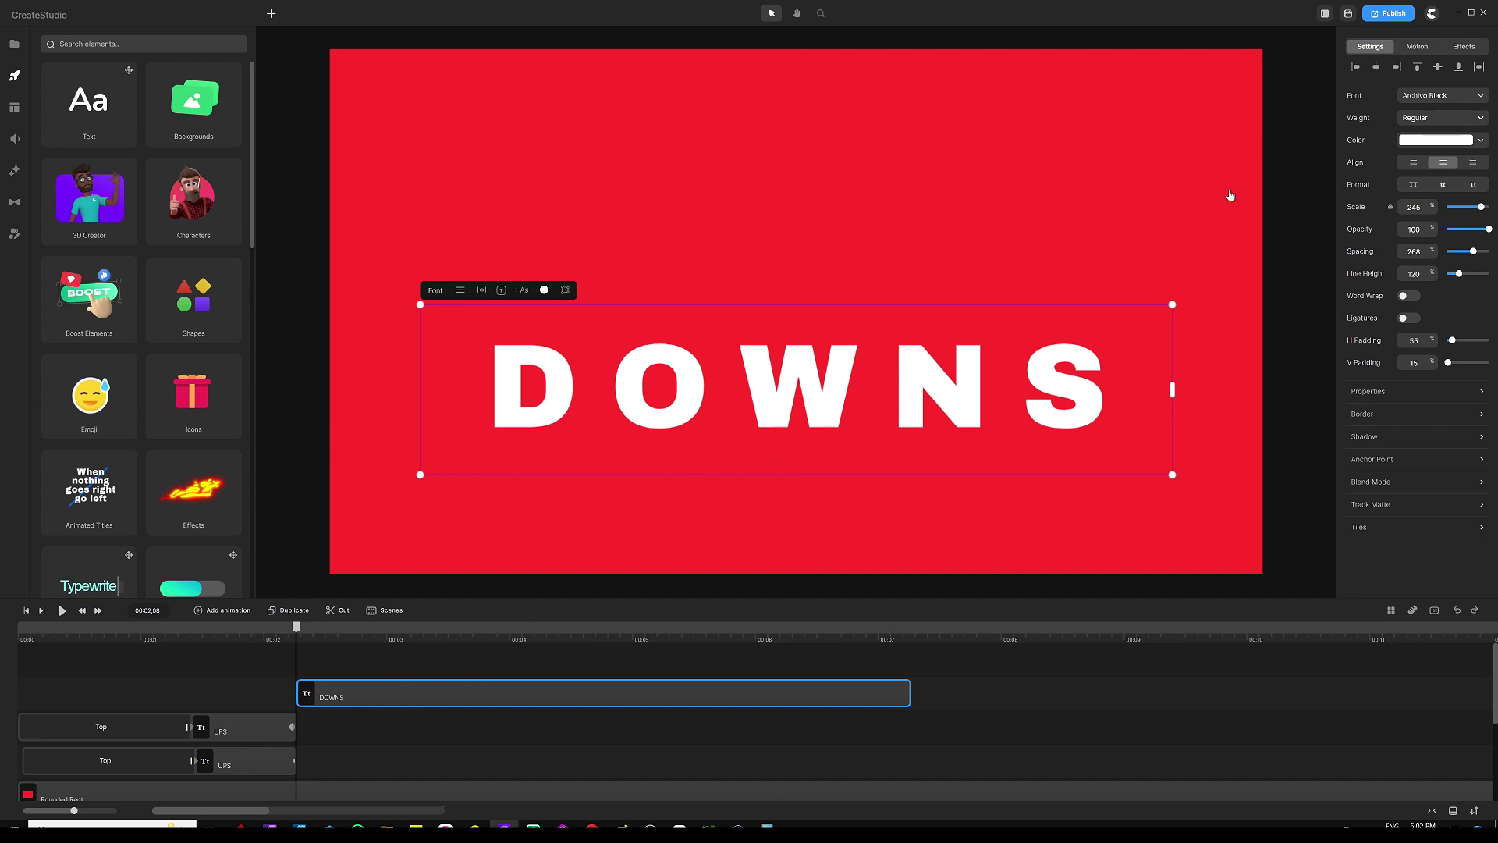
left_click(1422, 48)
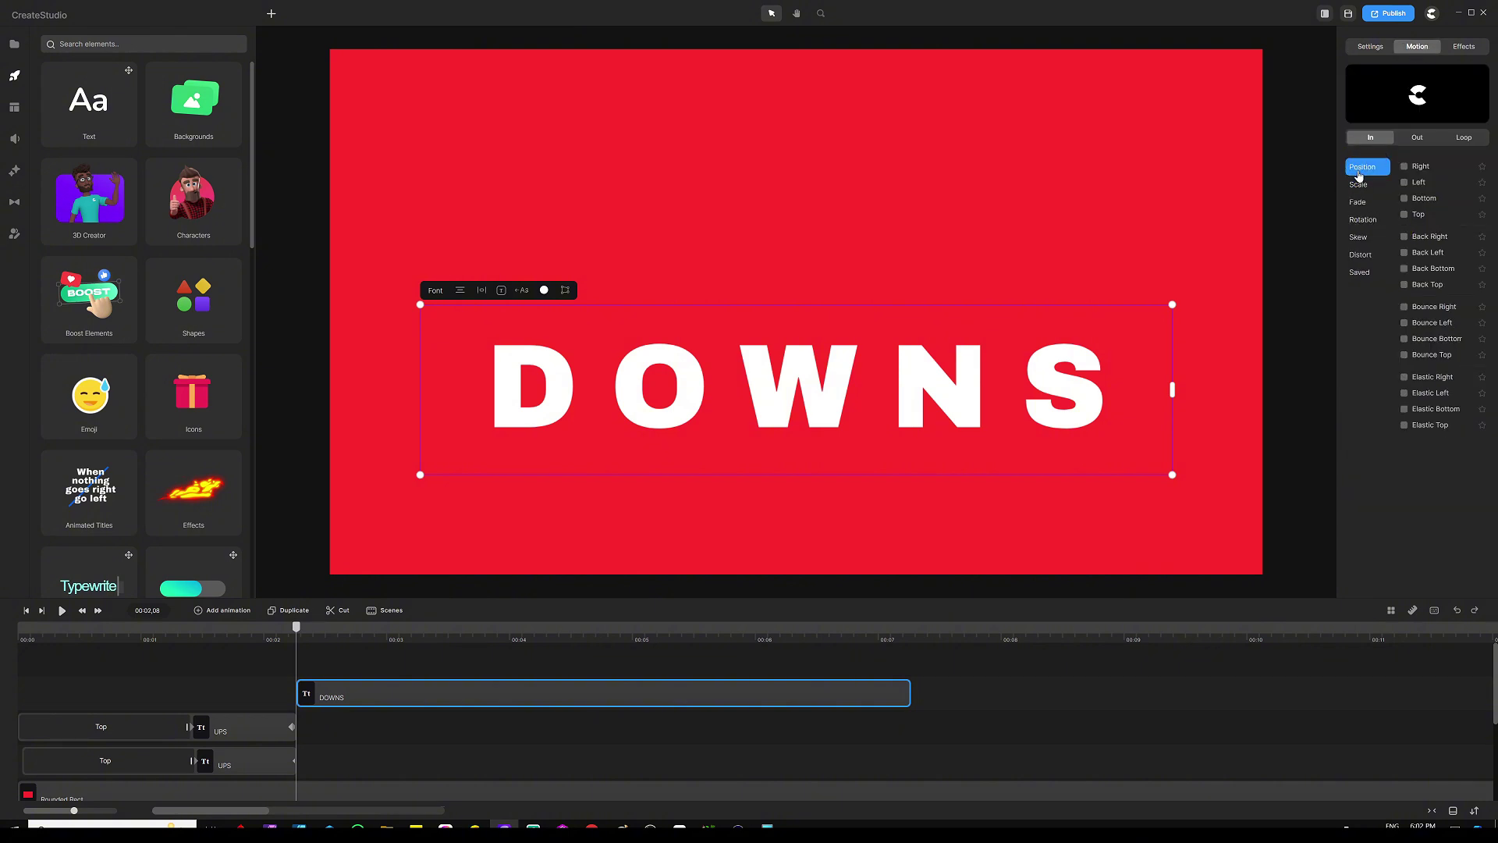
left_click(1403, 340)
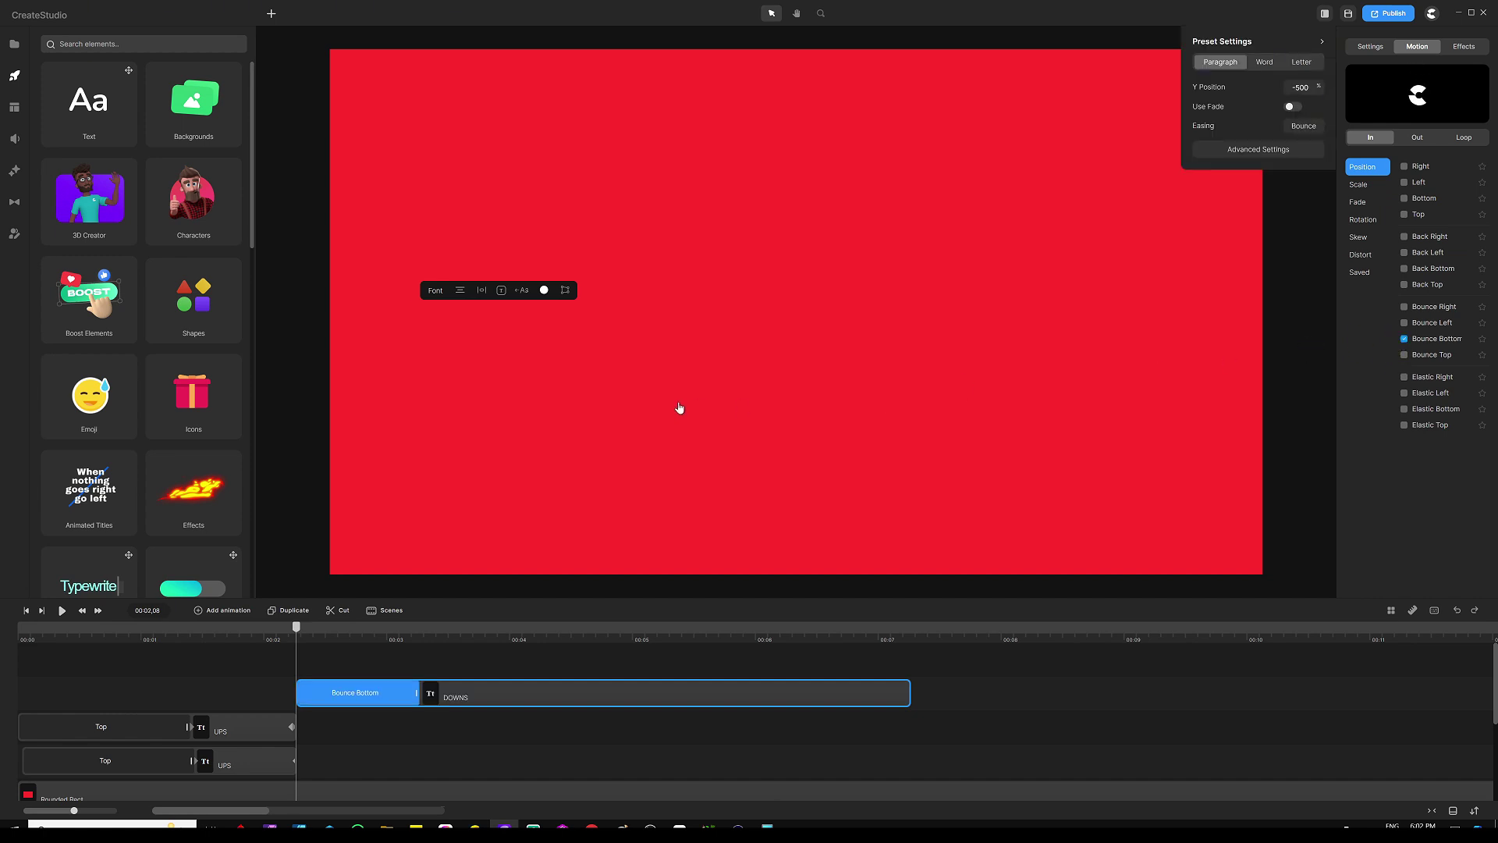
scroll(720, 399, "down", 3)
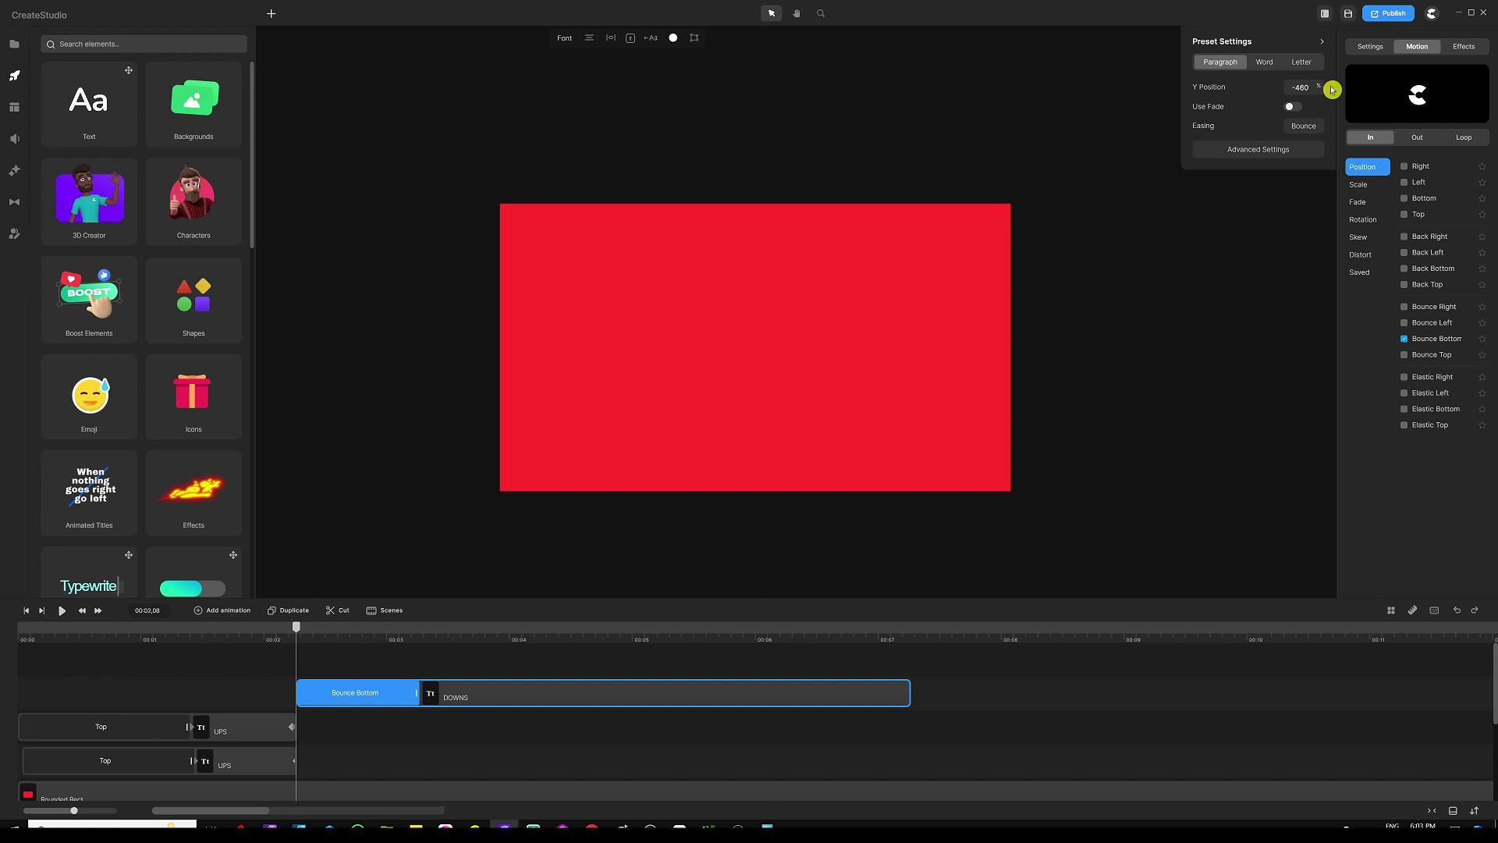
left_click_drag(1345, 89, 1409, 83)
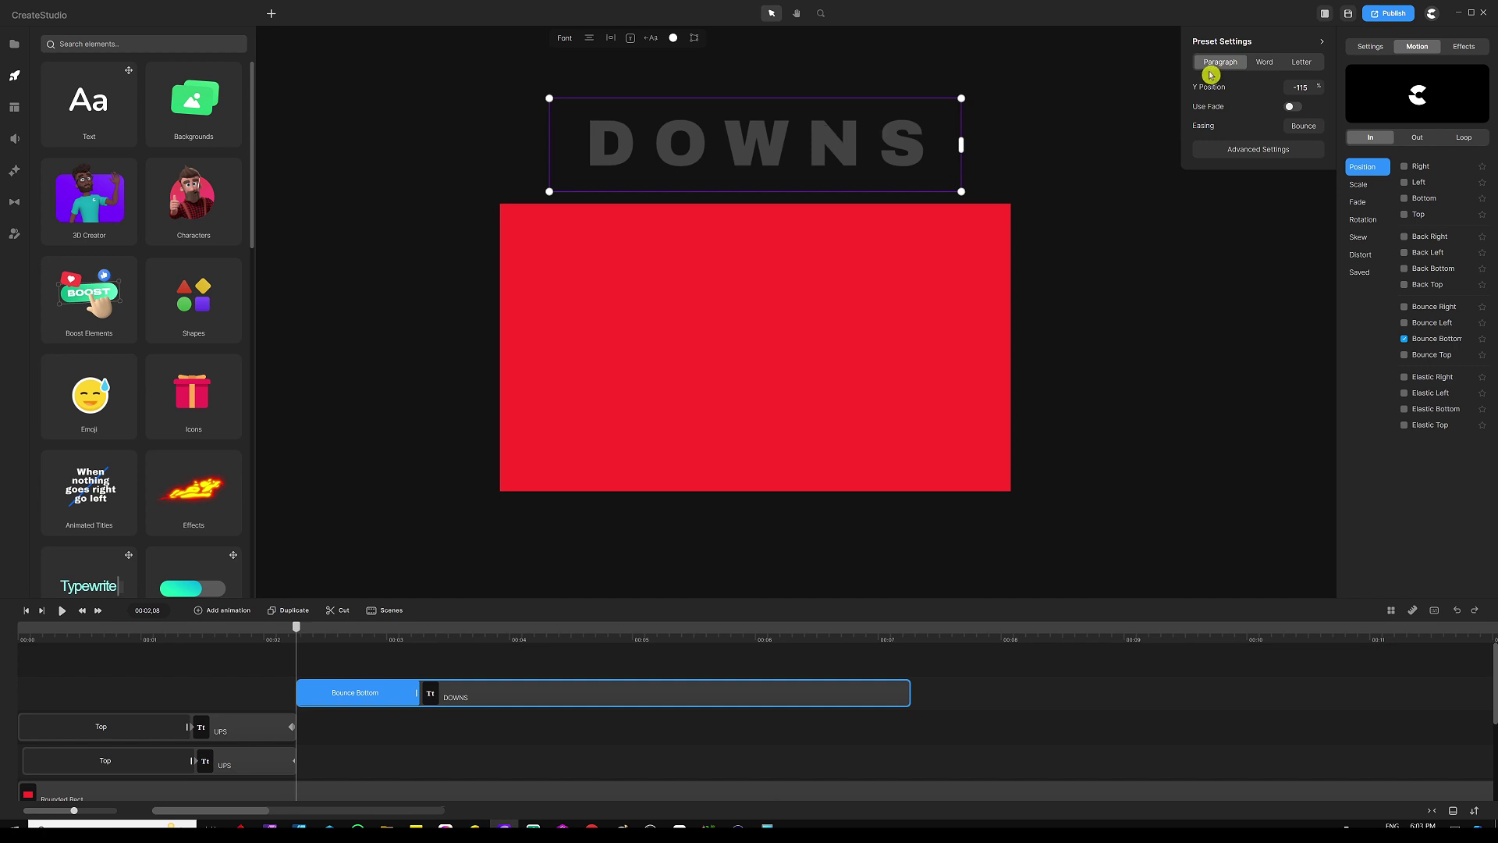
Make the DOWNS entrance animate letter by letter in forward order with a rotation of -22
left_click(1302, 64)
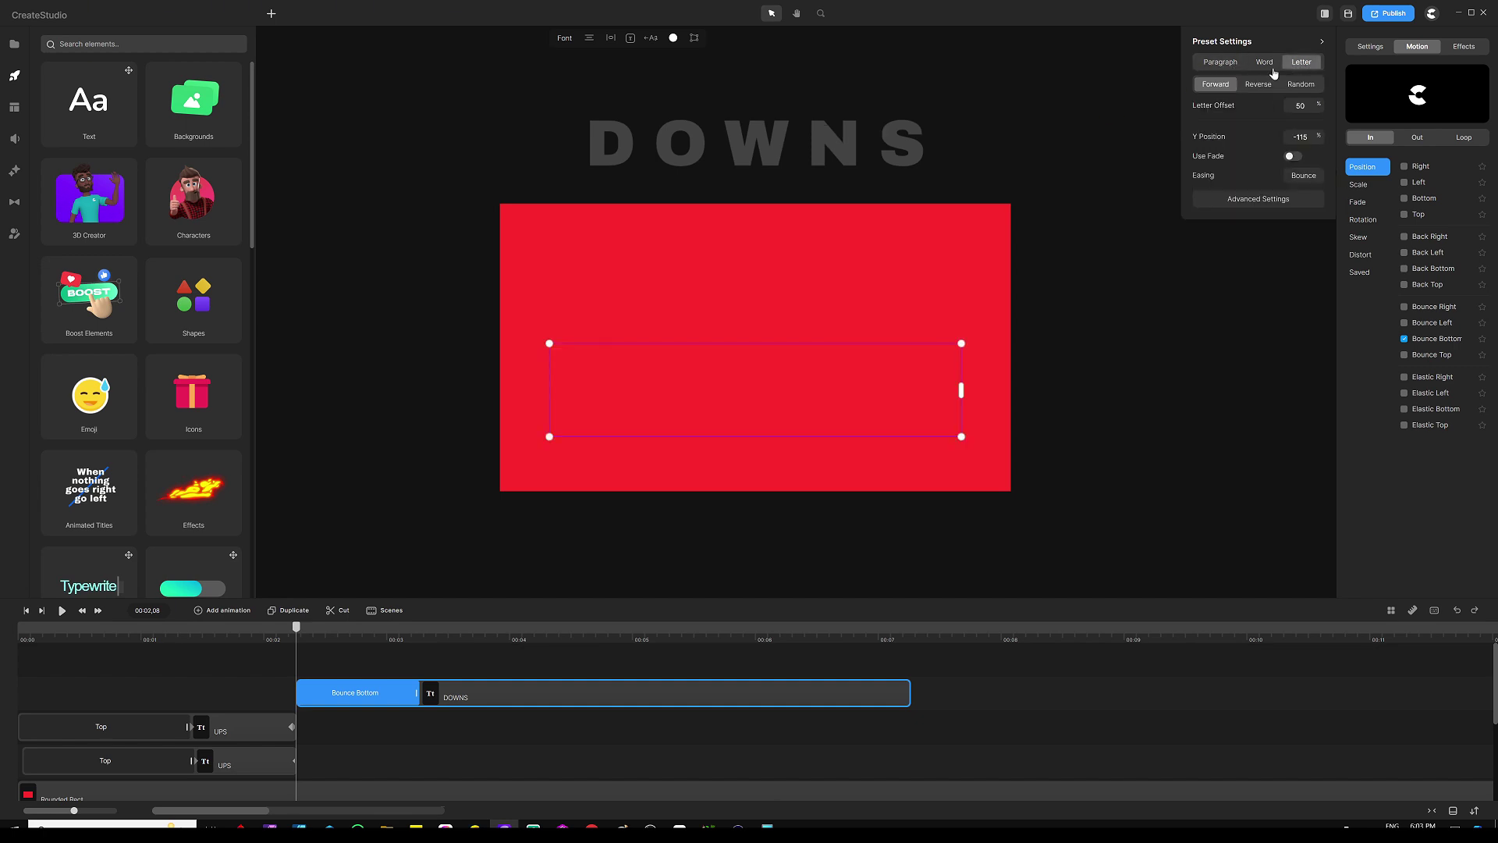
left_click(1212, 92)
left_click(1251, 200)
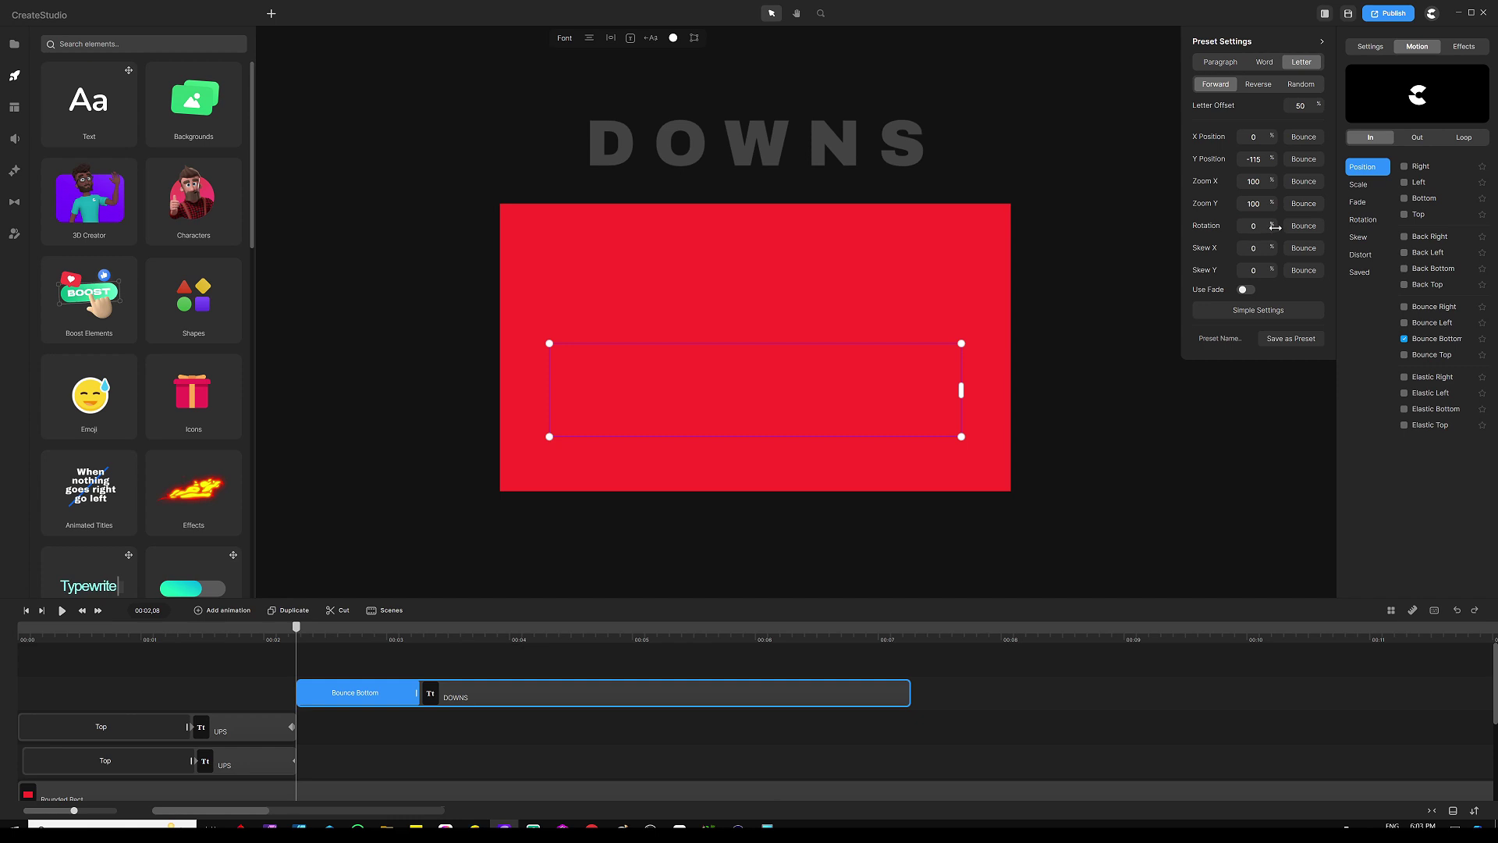
left_click_drag(1275, 225, 1230, 221)
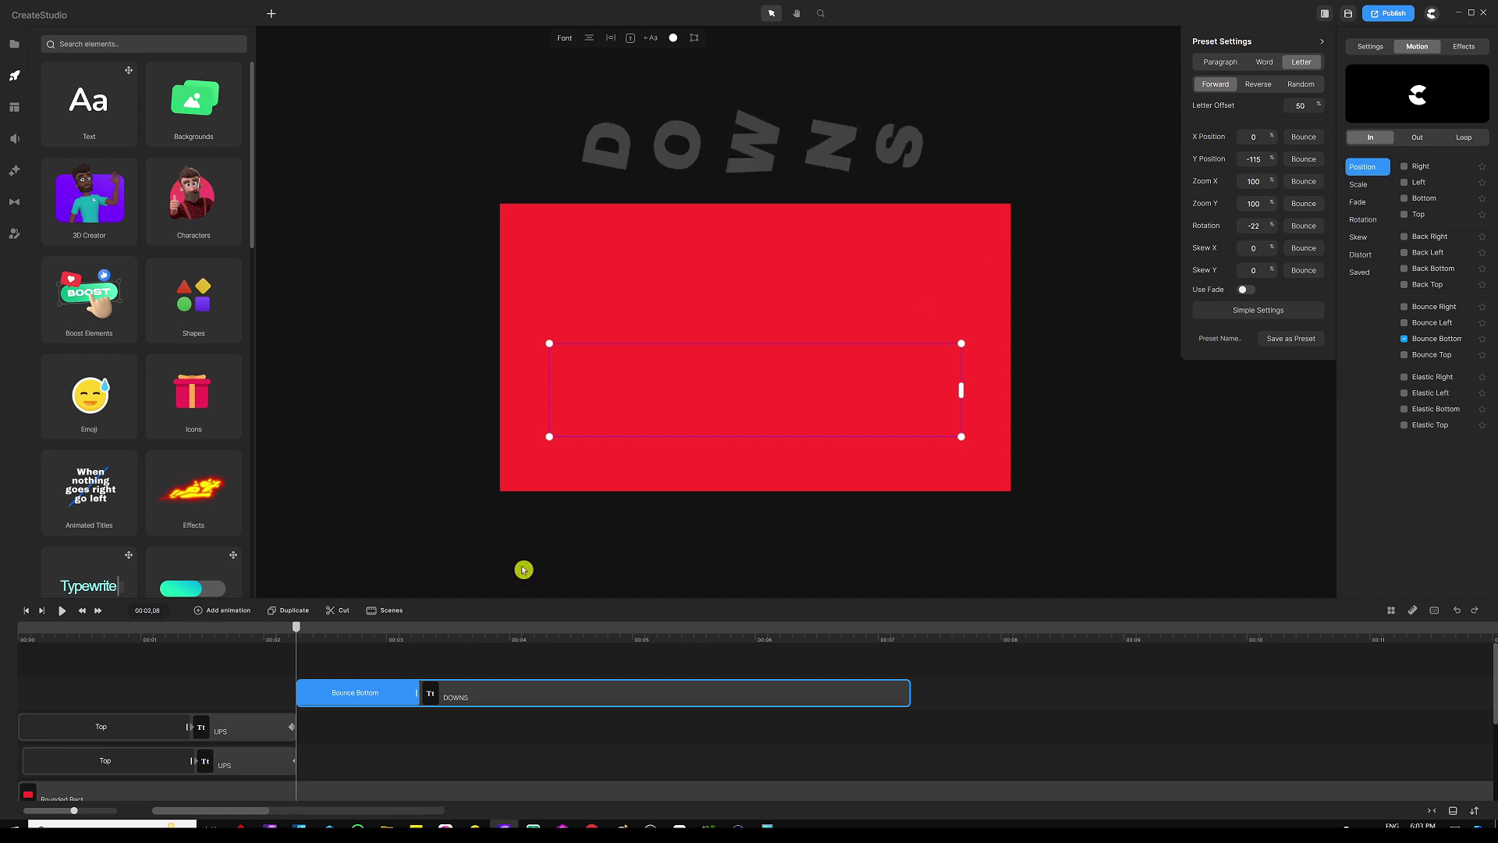
Lengthen the Bounce Bottom entrance so it ends at about 00:05 on the timeline, and preview it
left_click(438, 662)
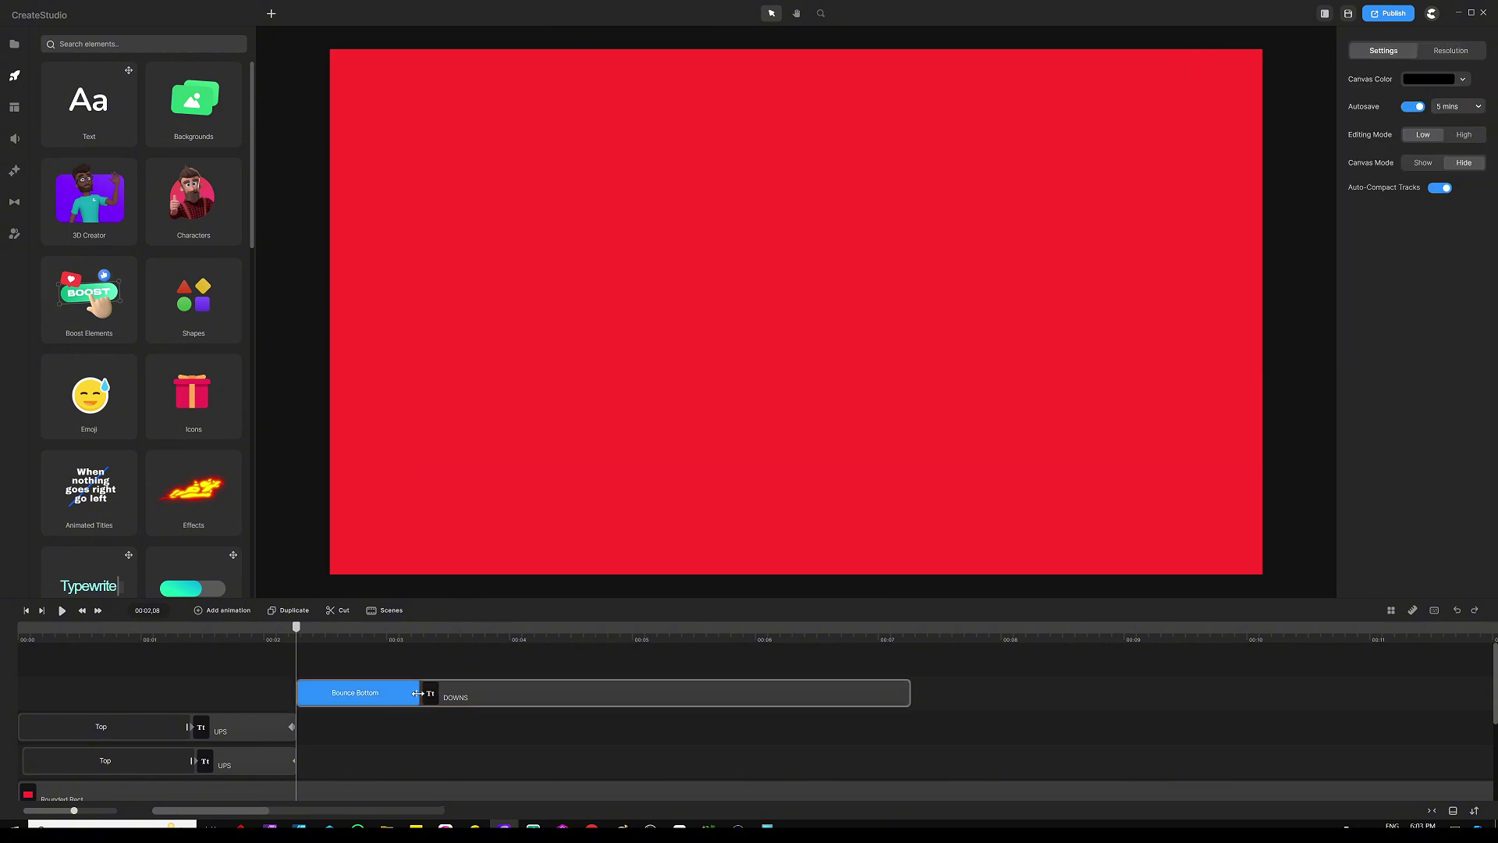
left_click_drag(418, 693, 645, 678)
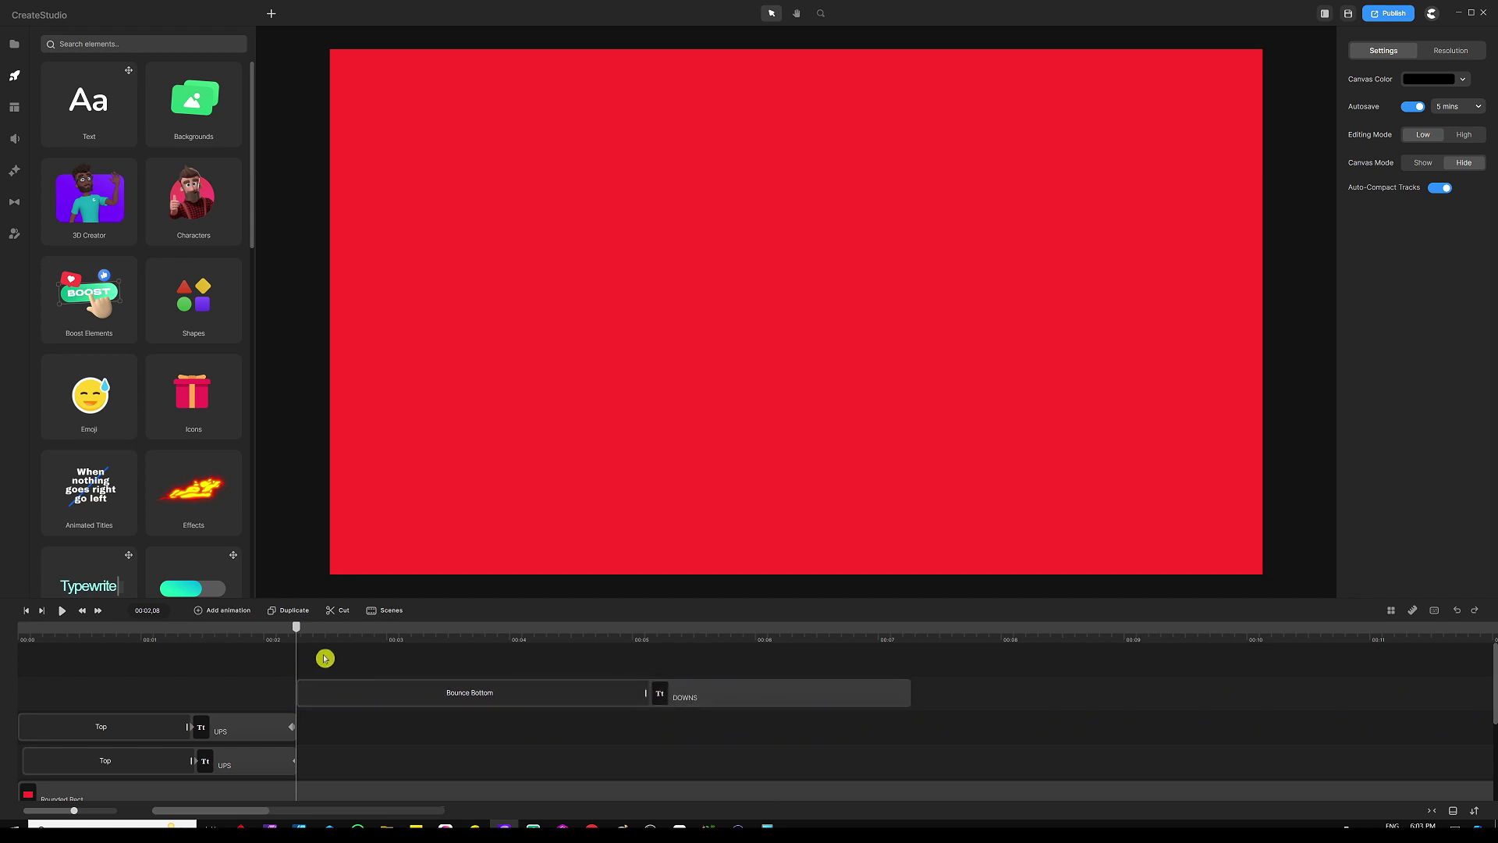
key("space")
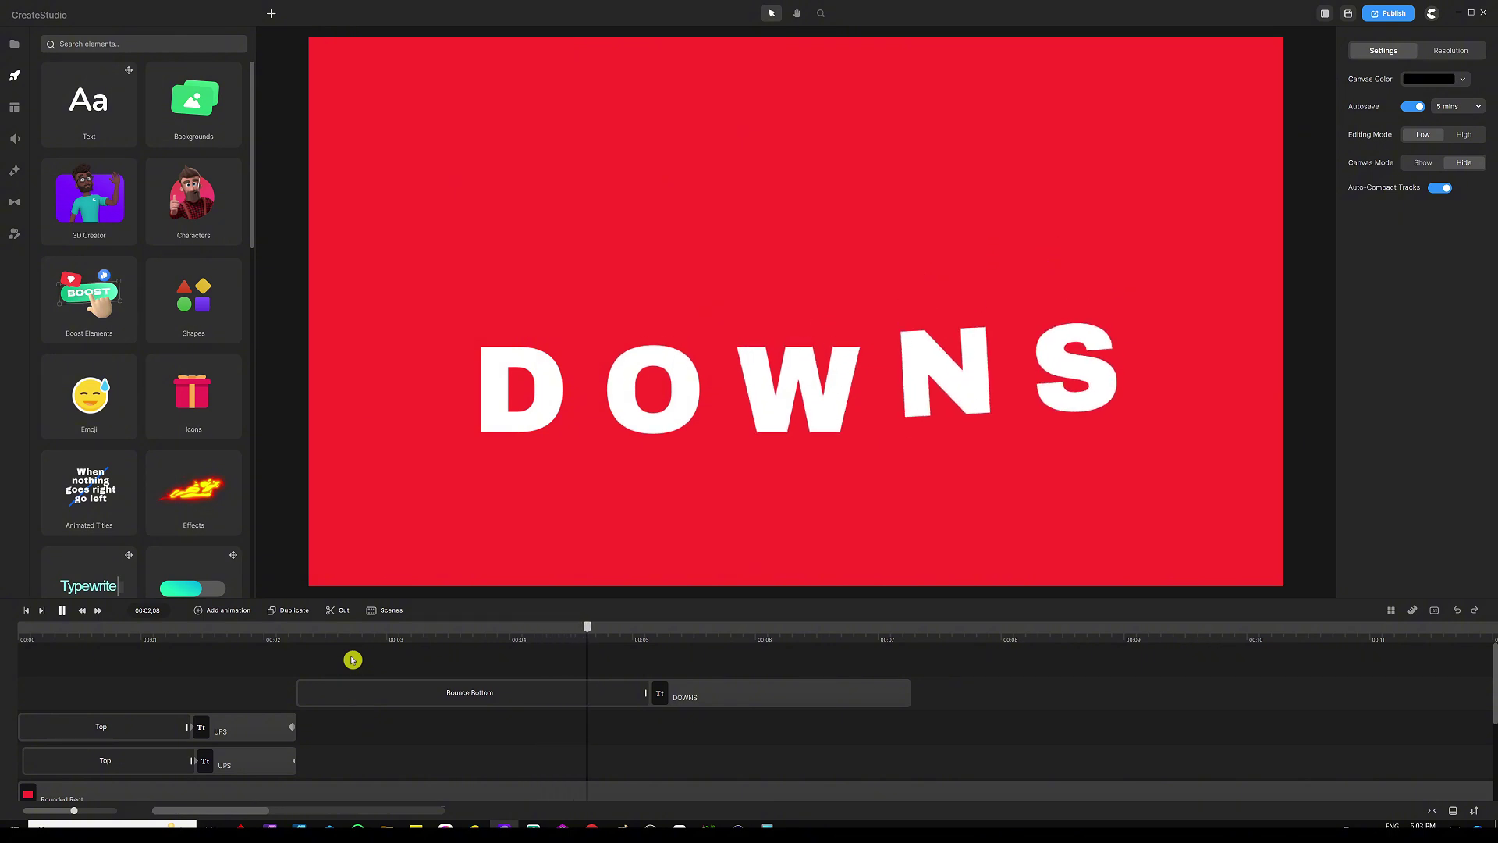
key("space")
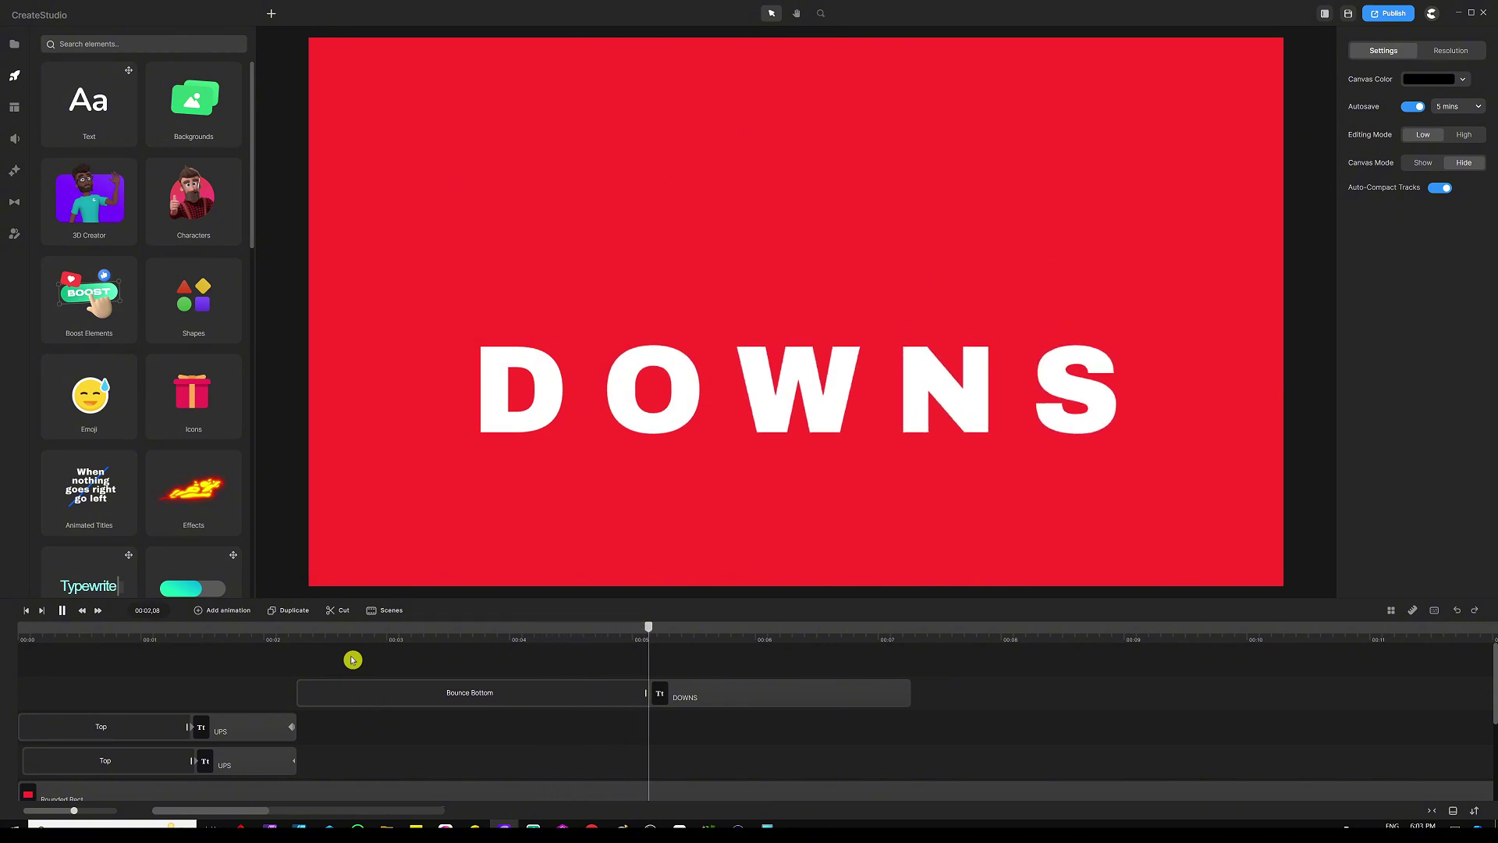
Change the DOWNS text color to black
left_click(691, 686)
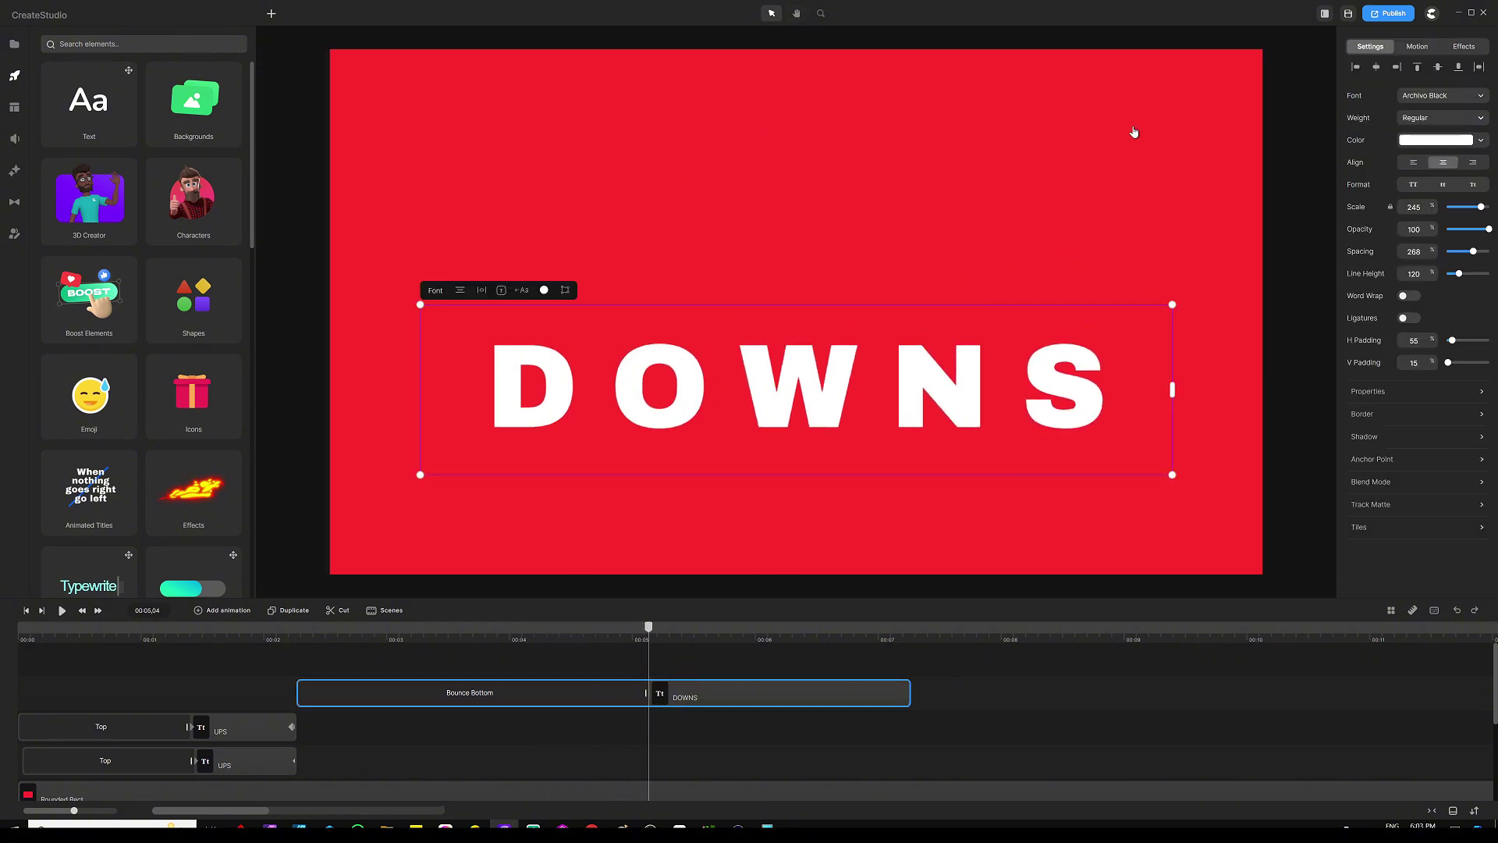
left_click(1416, 152)
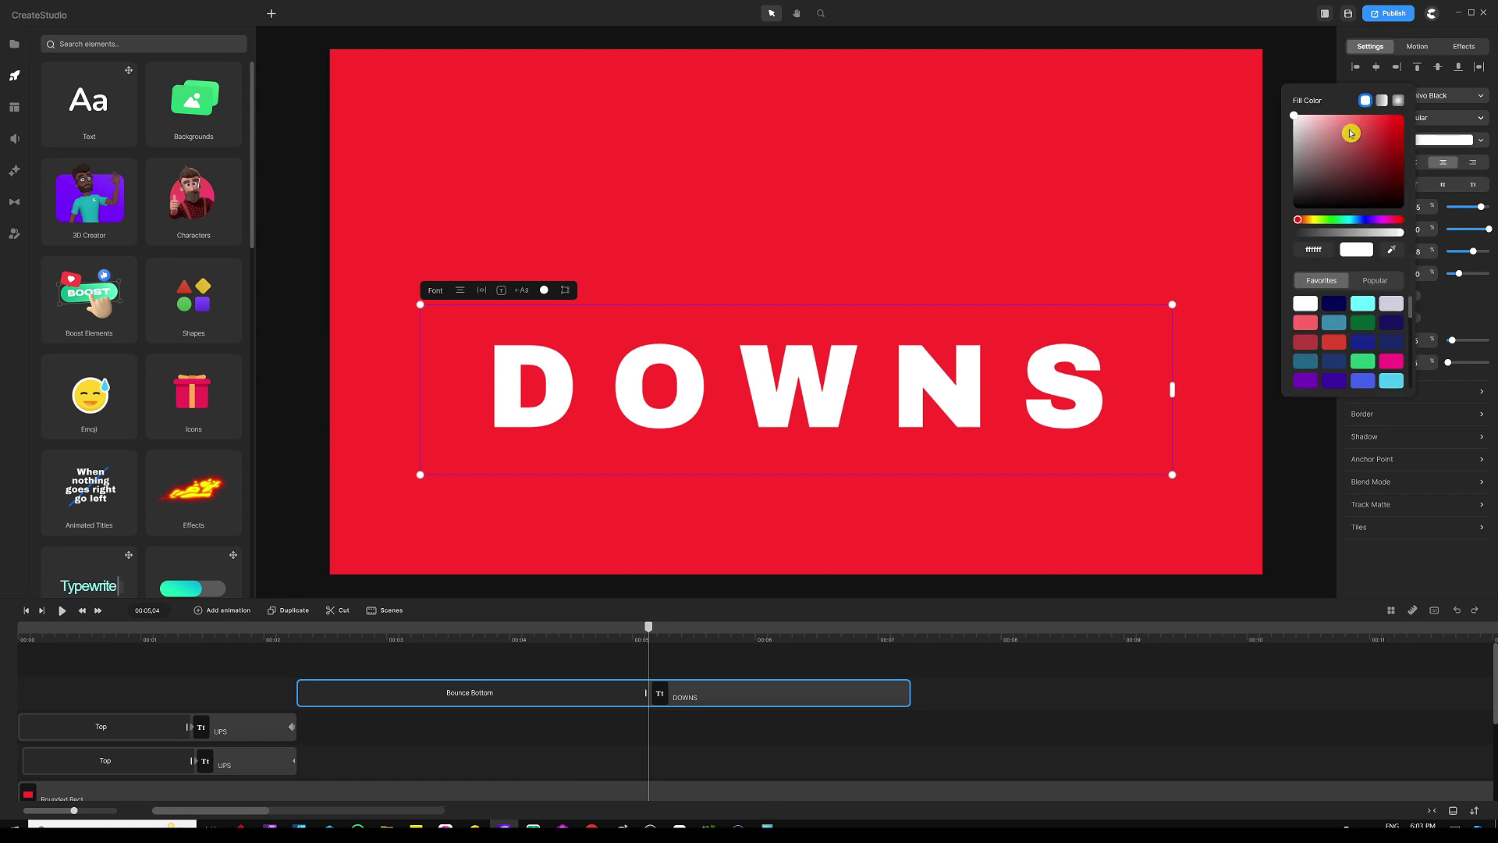
left_click_drag(1303, 165, 1300, 206)
left_click(685, 404)
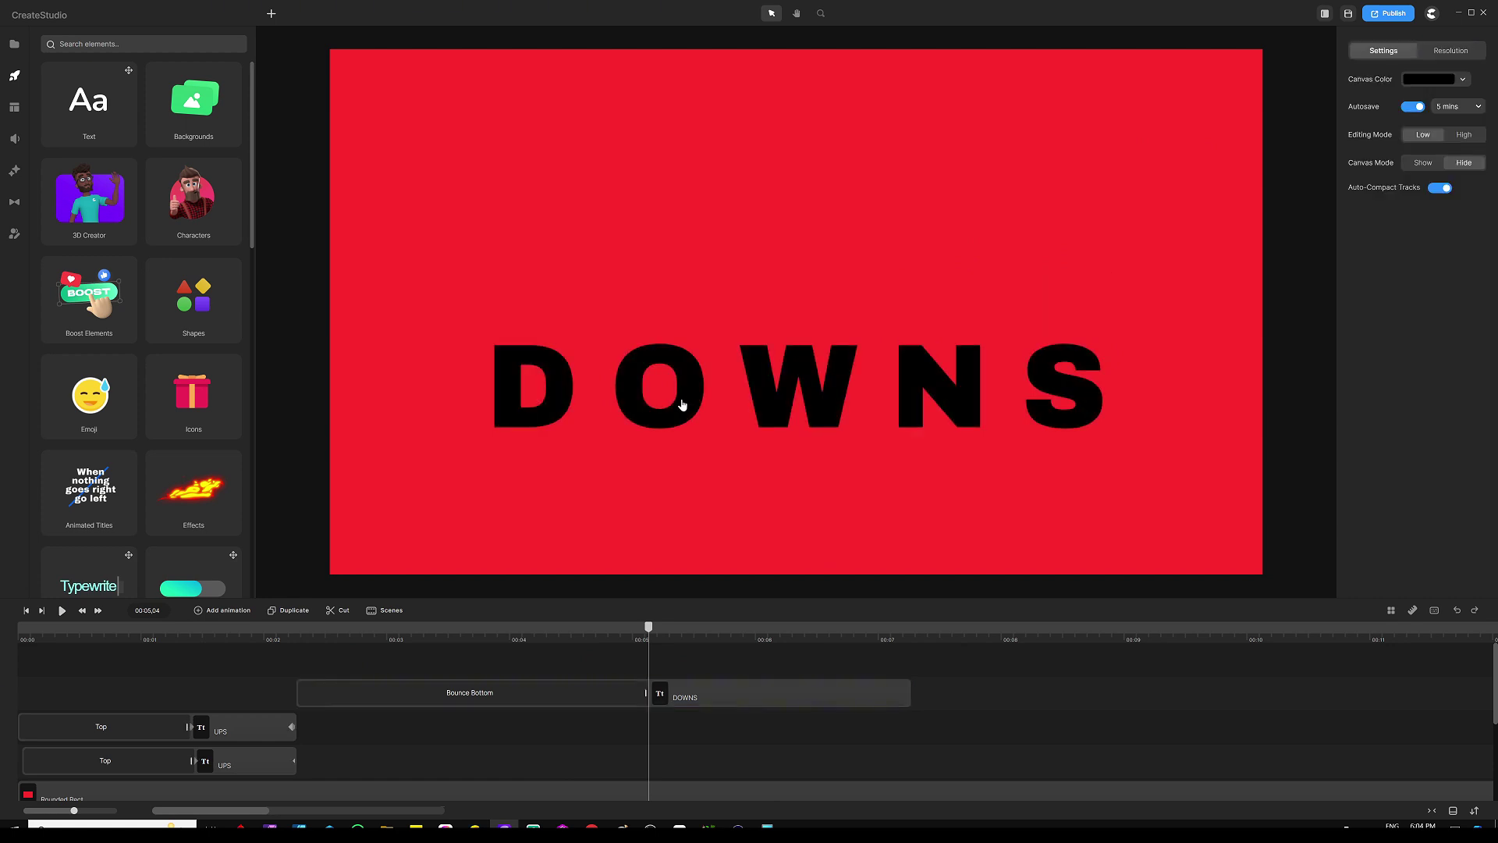
Add a blue rounded rectangle at 00:05,04, fit it to the canvas, and lower its upper edge to the baseline of DOWNS
key("ctrl+v")
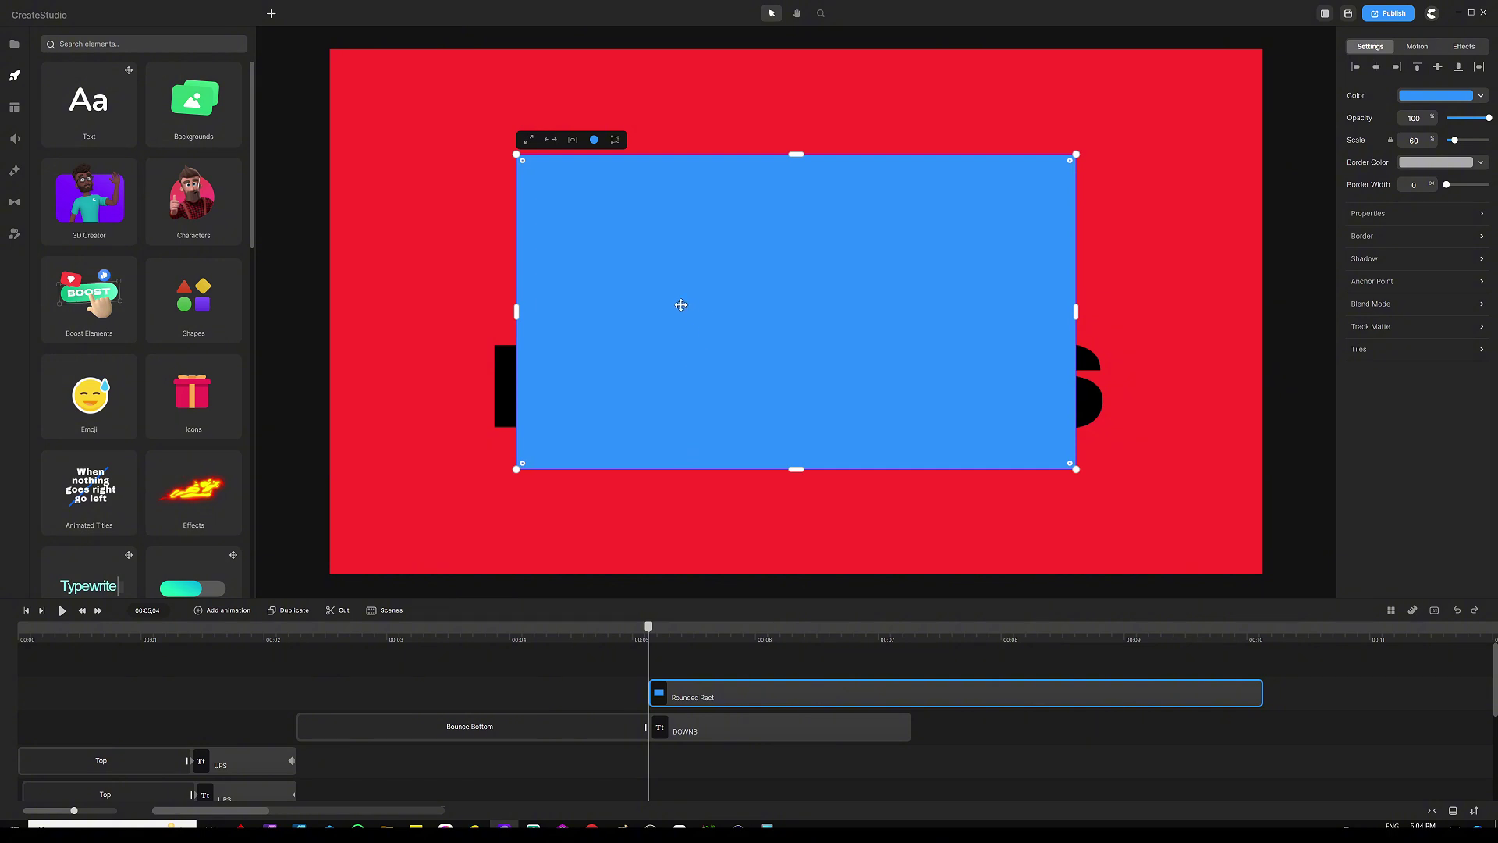
left_click(529, 140)
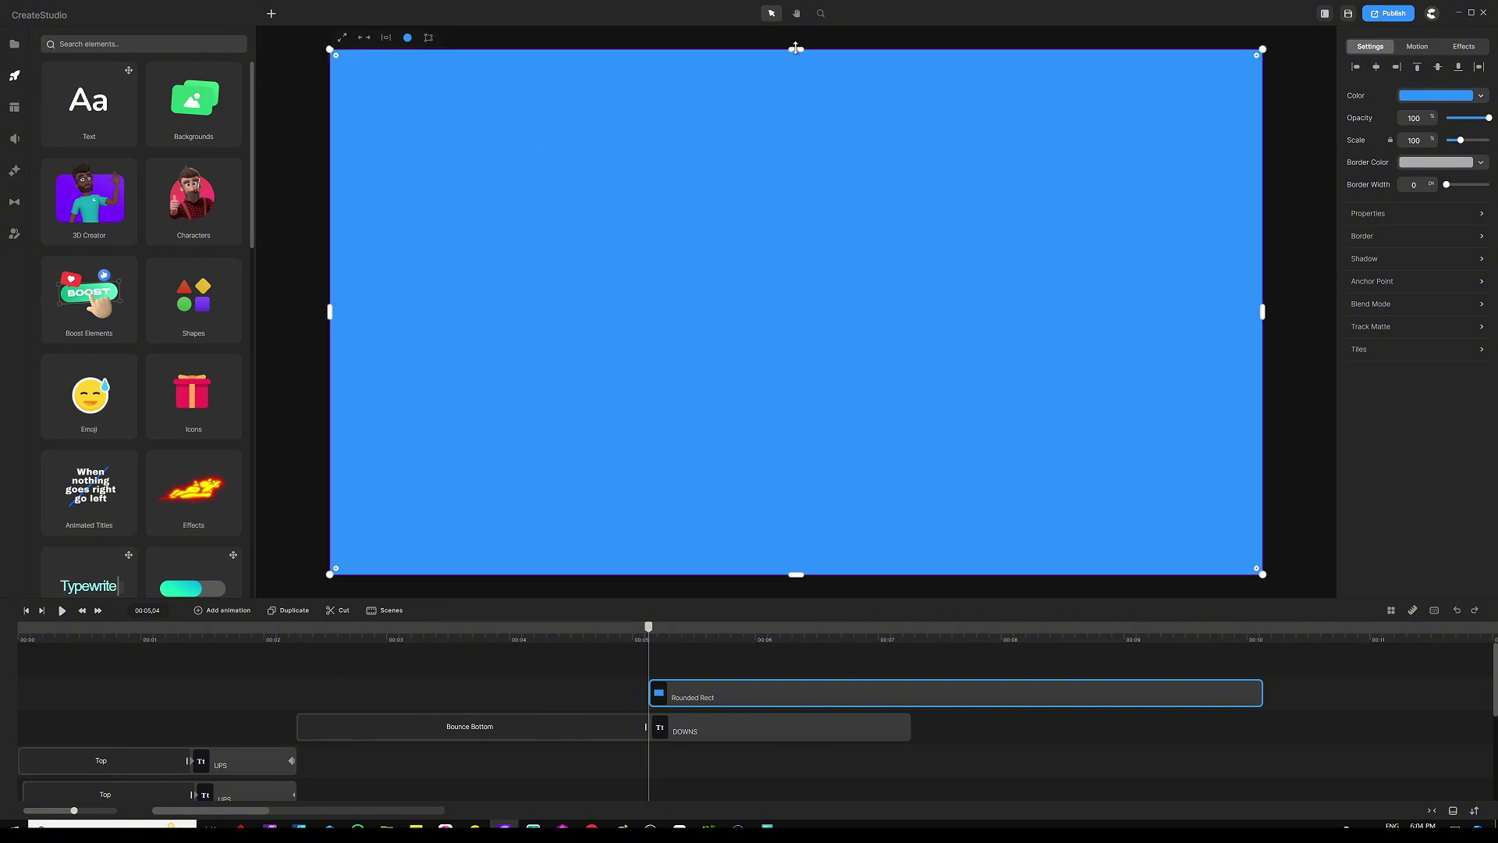
left_click_drag(795, 48, 808, 426)
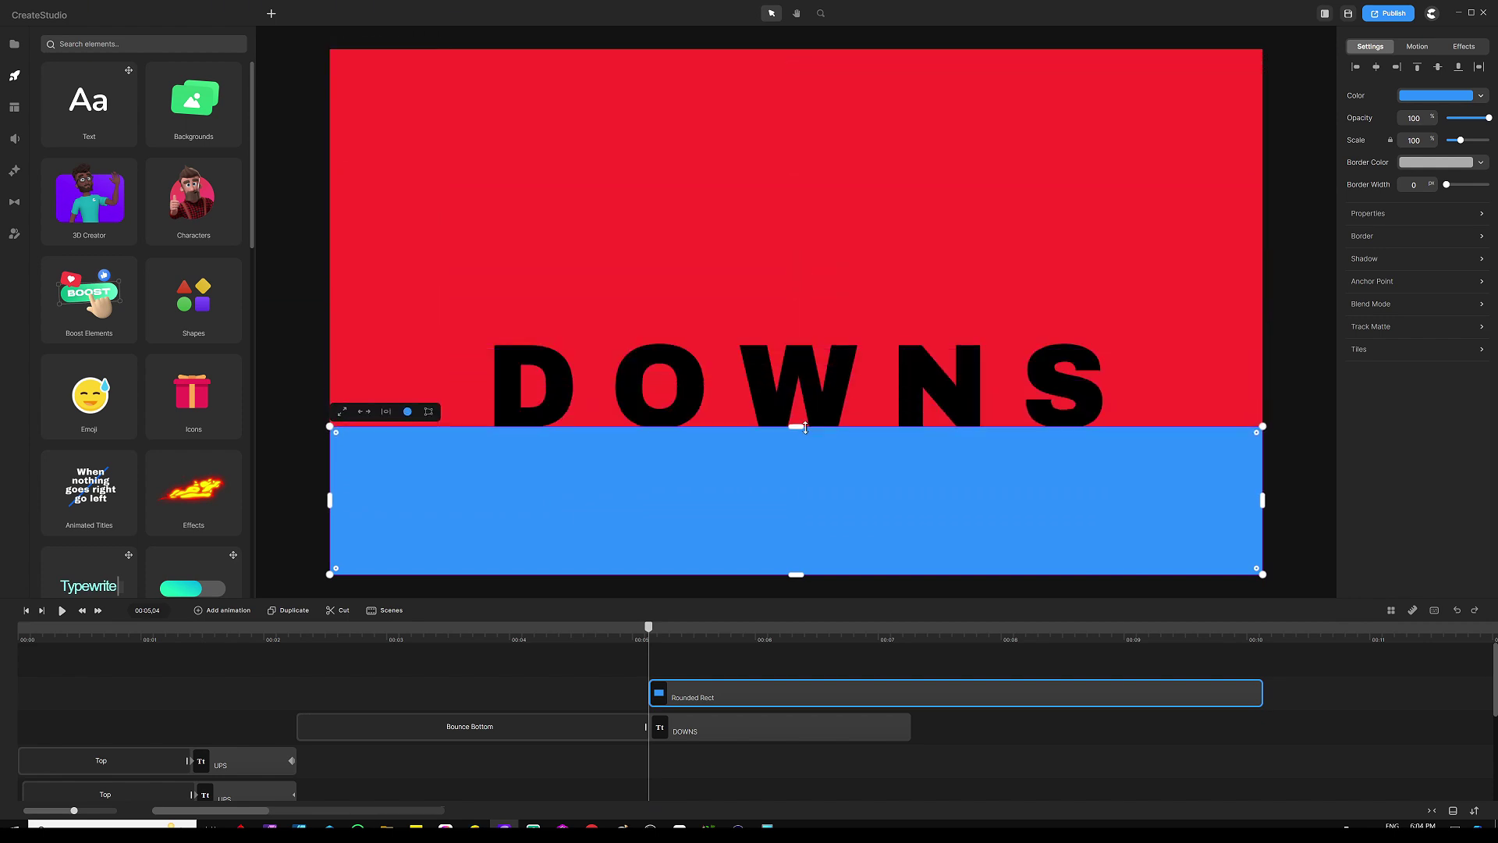
scroll(805, 428, "up", 5)
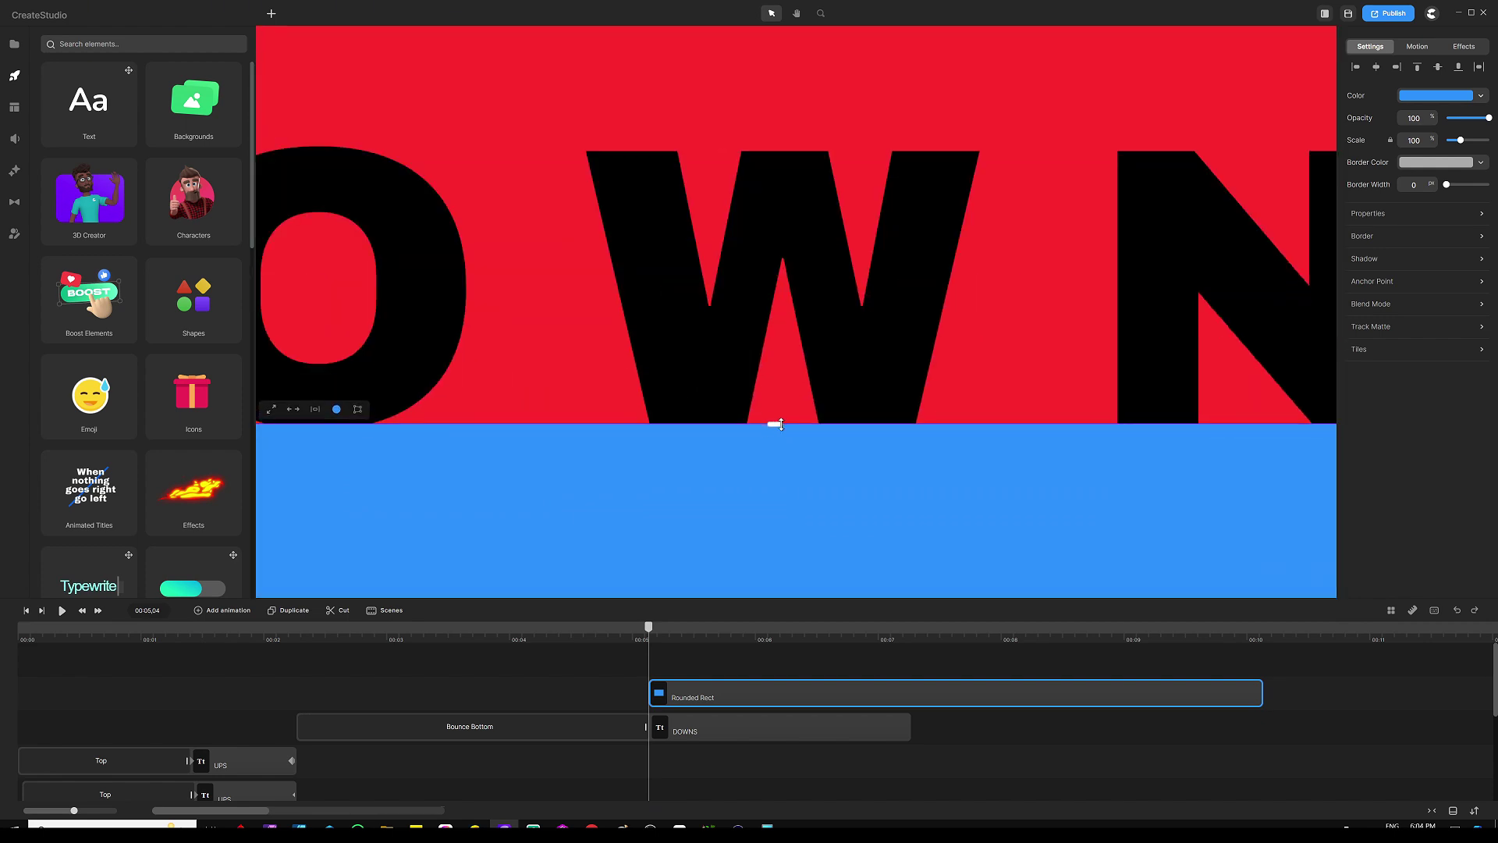
scroll(779, 423, "up", 3)
left_click_drag(758, 421, 761, 426)
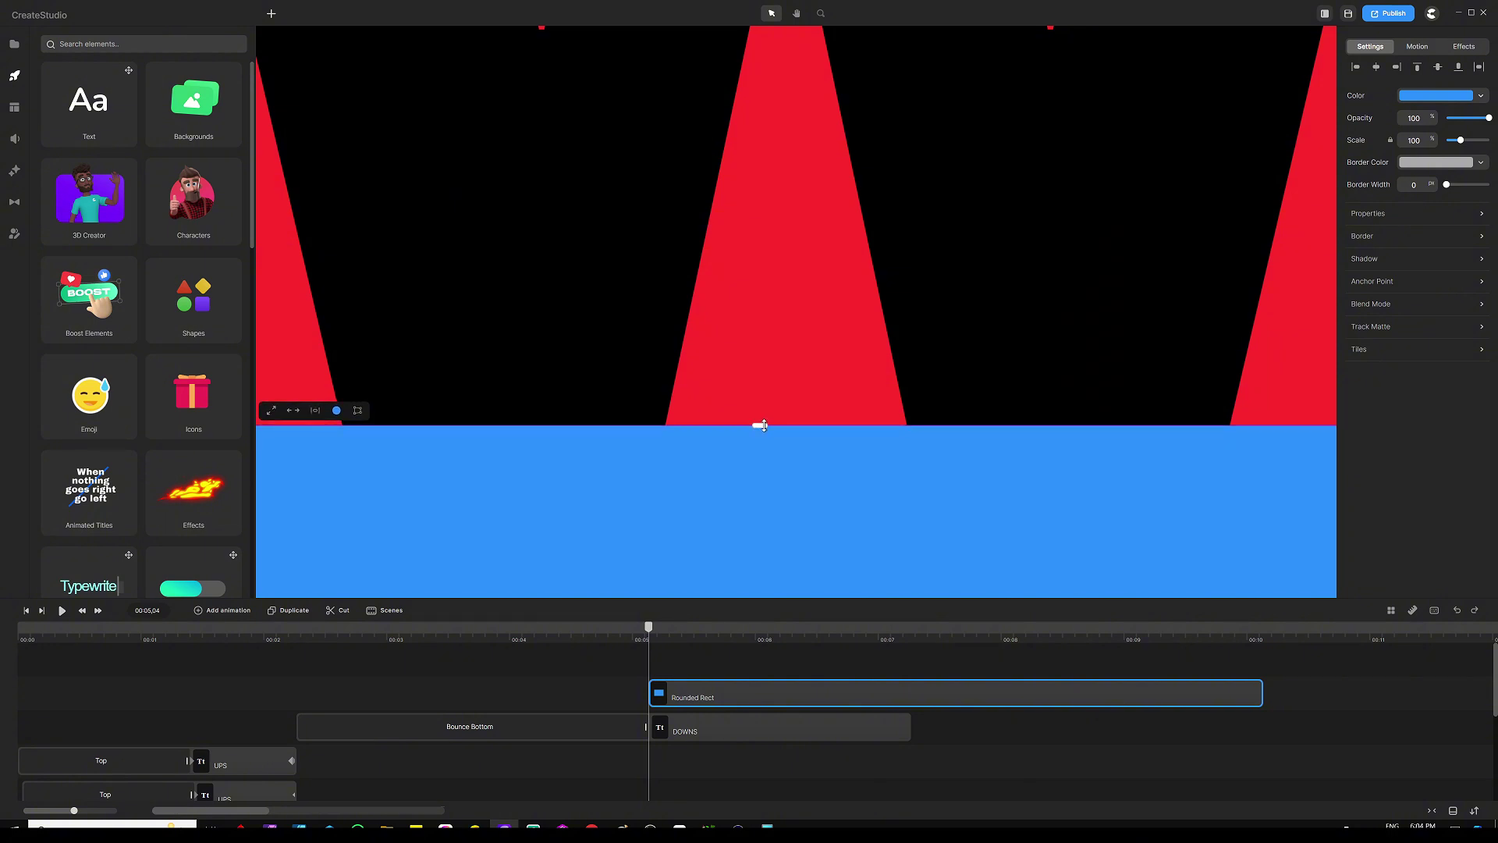
scroll(764, 426, "down", 8)
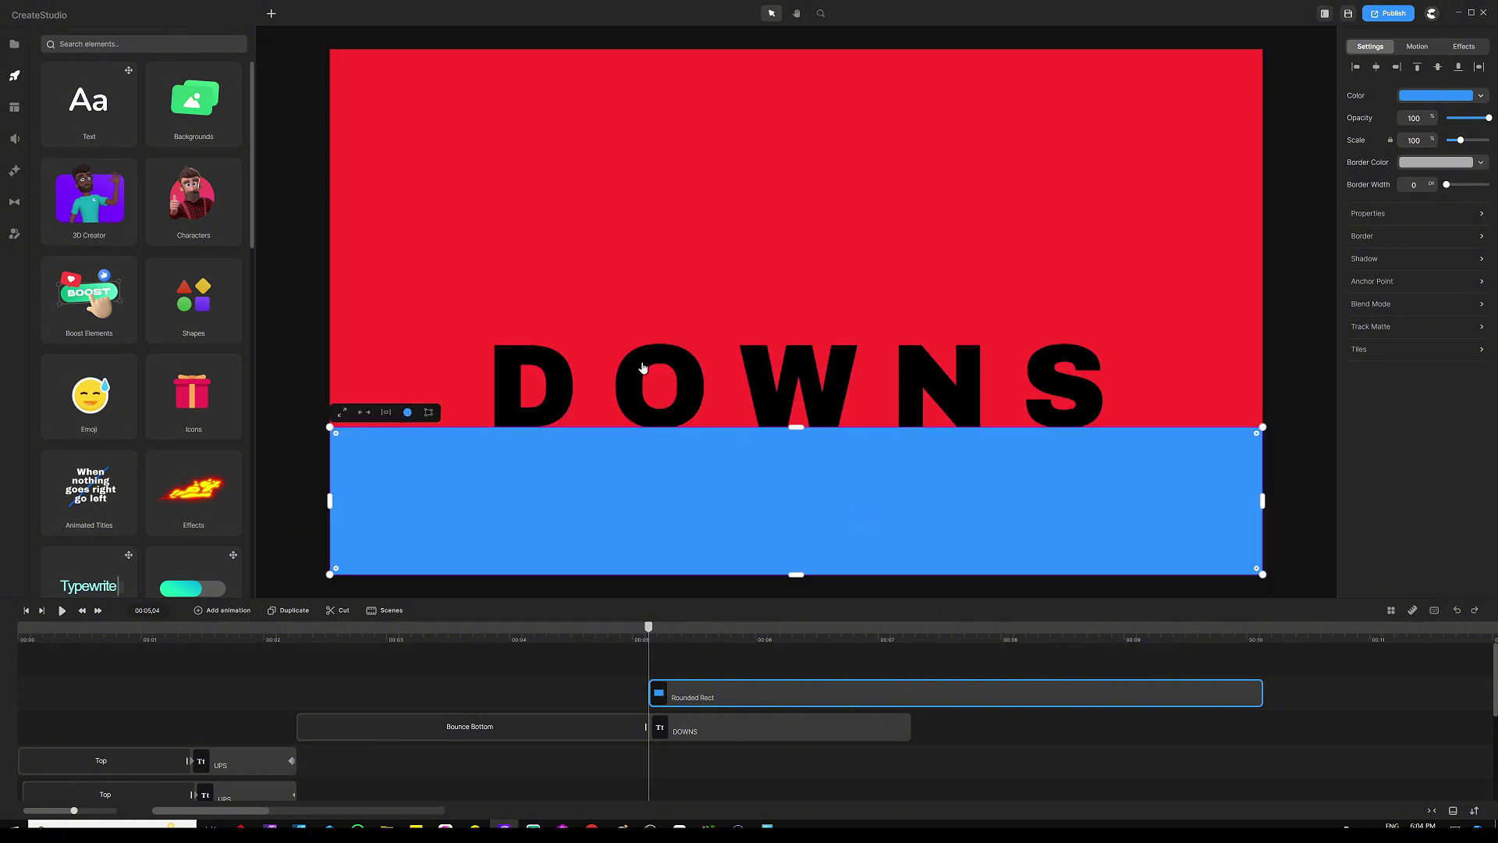
Widen the blue rectangle to a scale of 214% and extend its lower edge well below the canvas
scroll(694, 334, "down", 3)
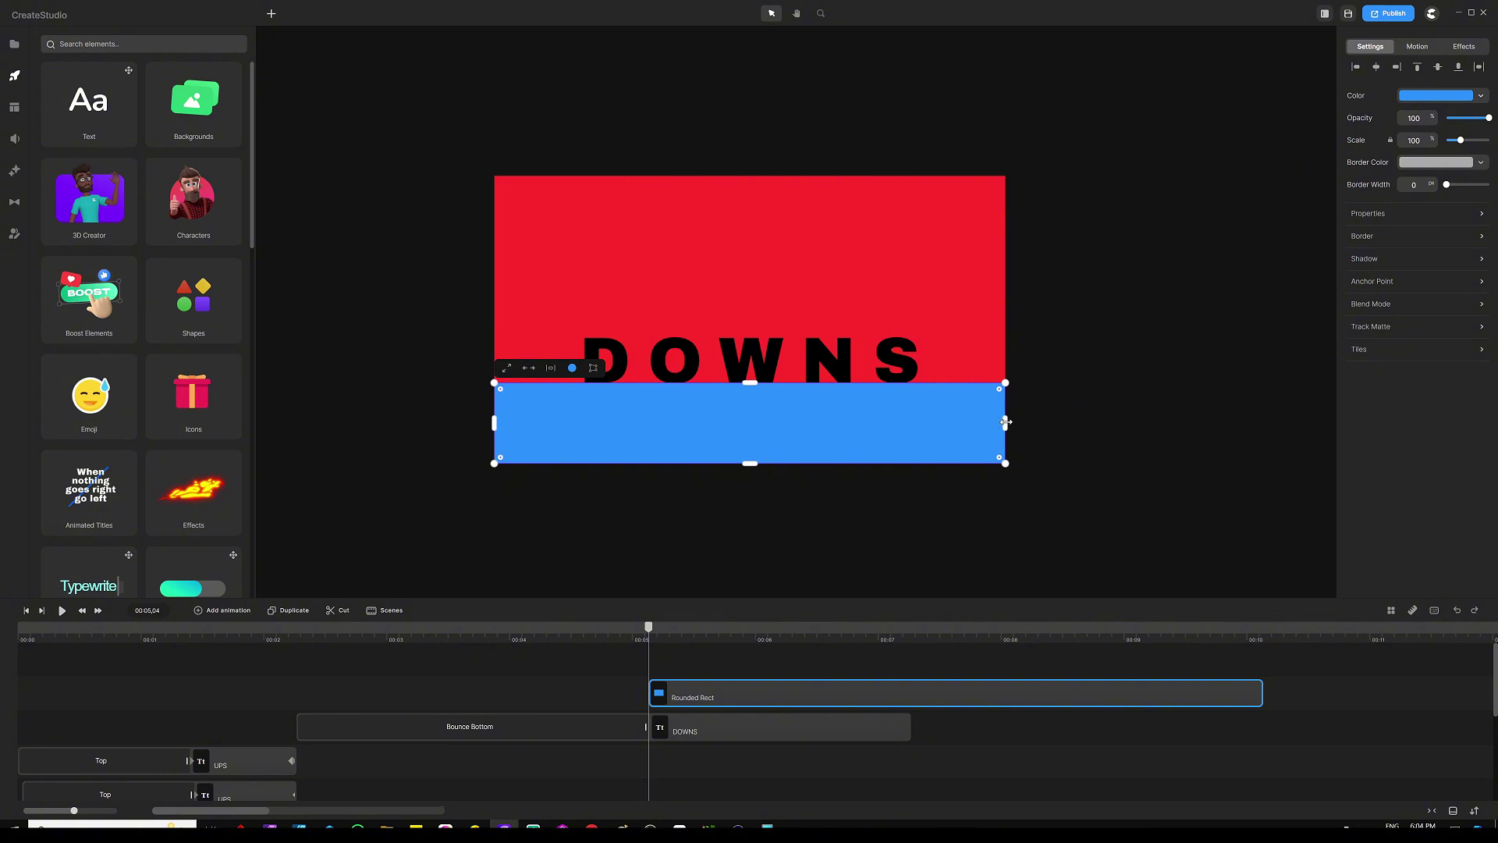
left_click_drag(1006, 422, 1296, 423)
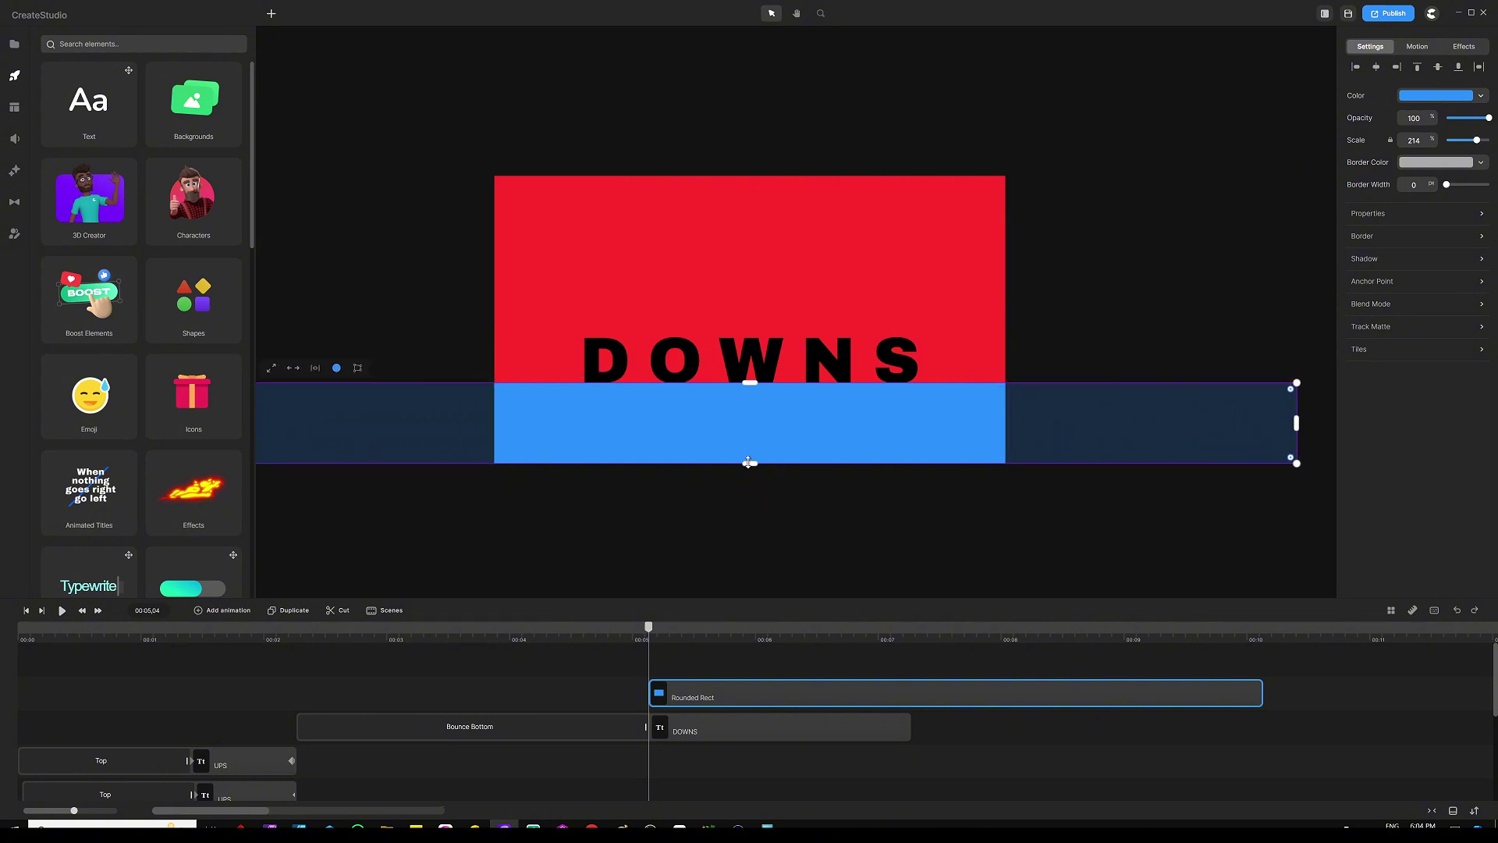
left_click_drag(747, 463, 745, 666)
scroll(726, 443, "down", 3)
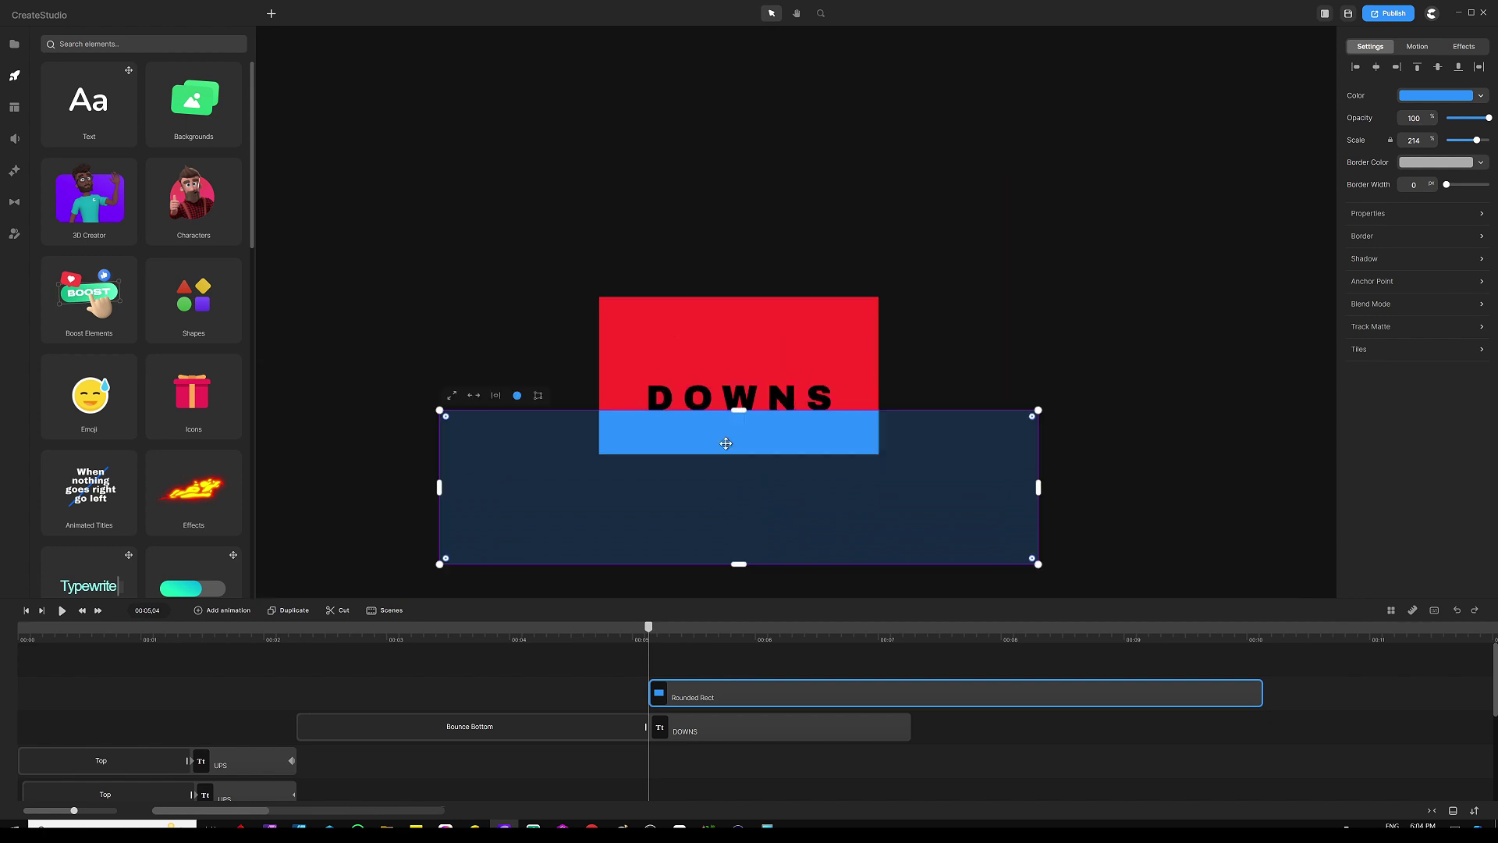
left_click_drag(746, 567, 741, 594)
scroll(753, 488, "up", 3)
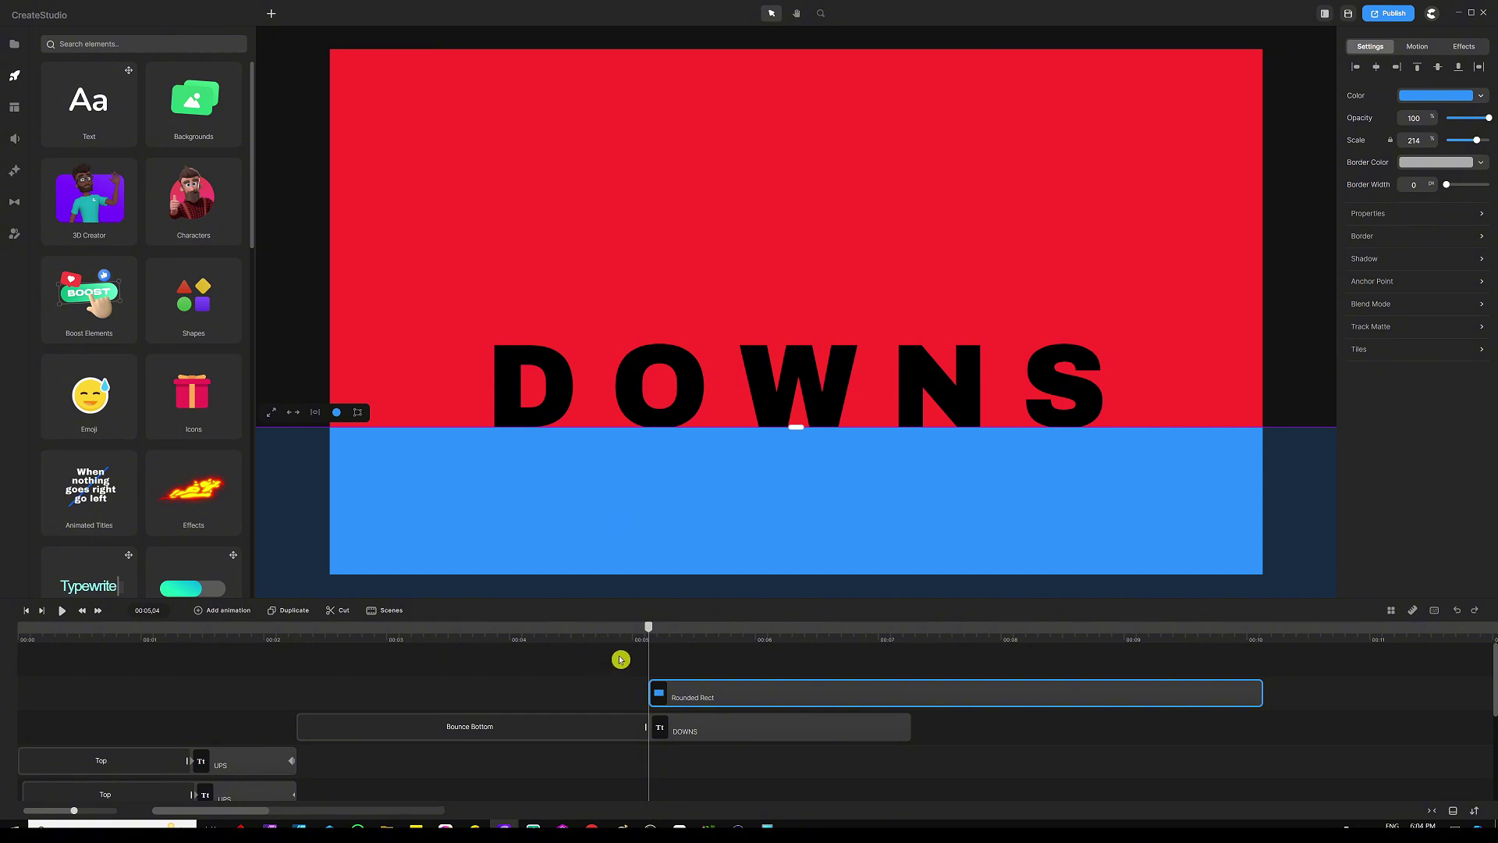
Extend the DOWNS clip to about 9.4 seconds on the timeline
scroll(726, 639, "up", 2)
scroll(727, 638, "up", 2)
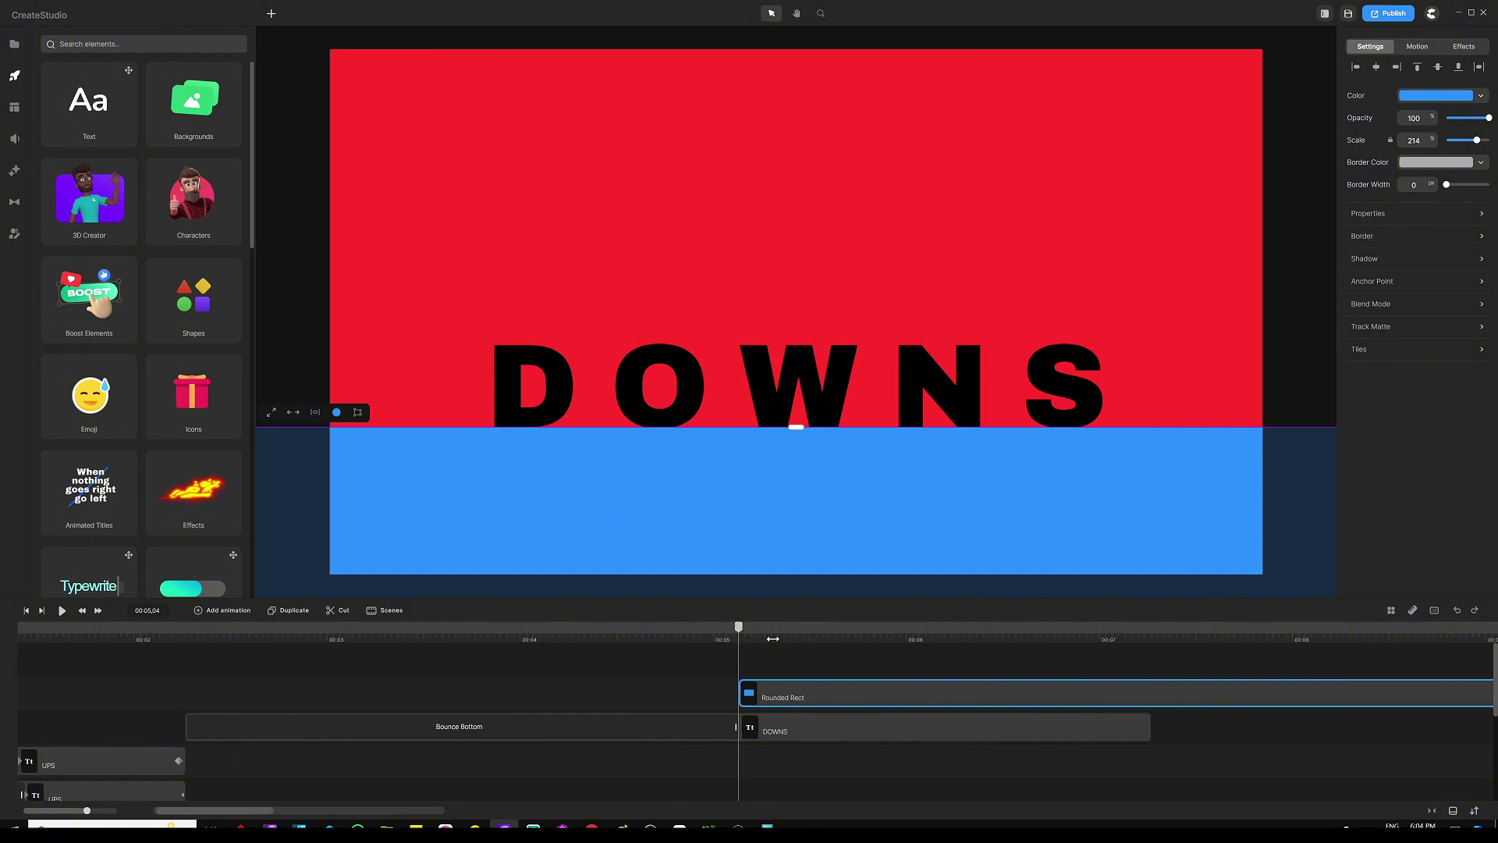
scroll(253, 812, "right", 3)
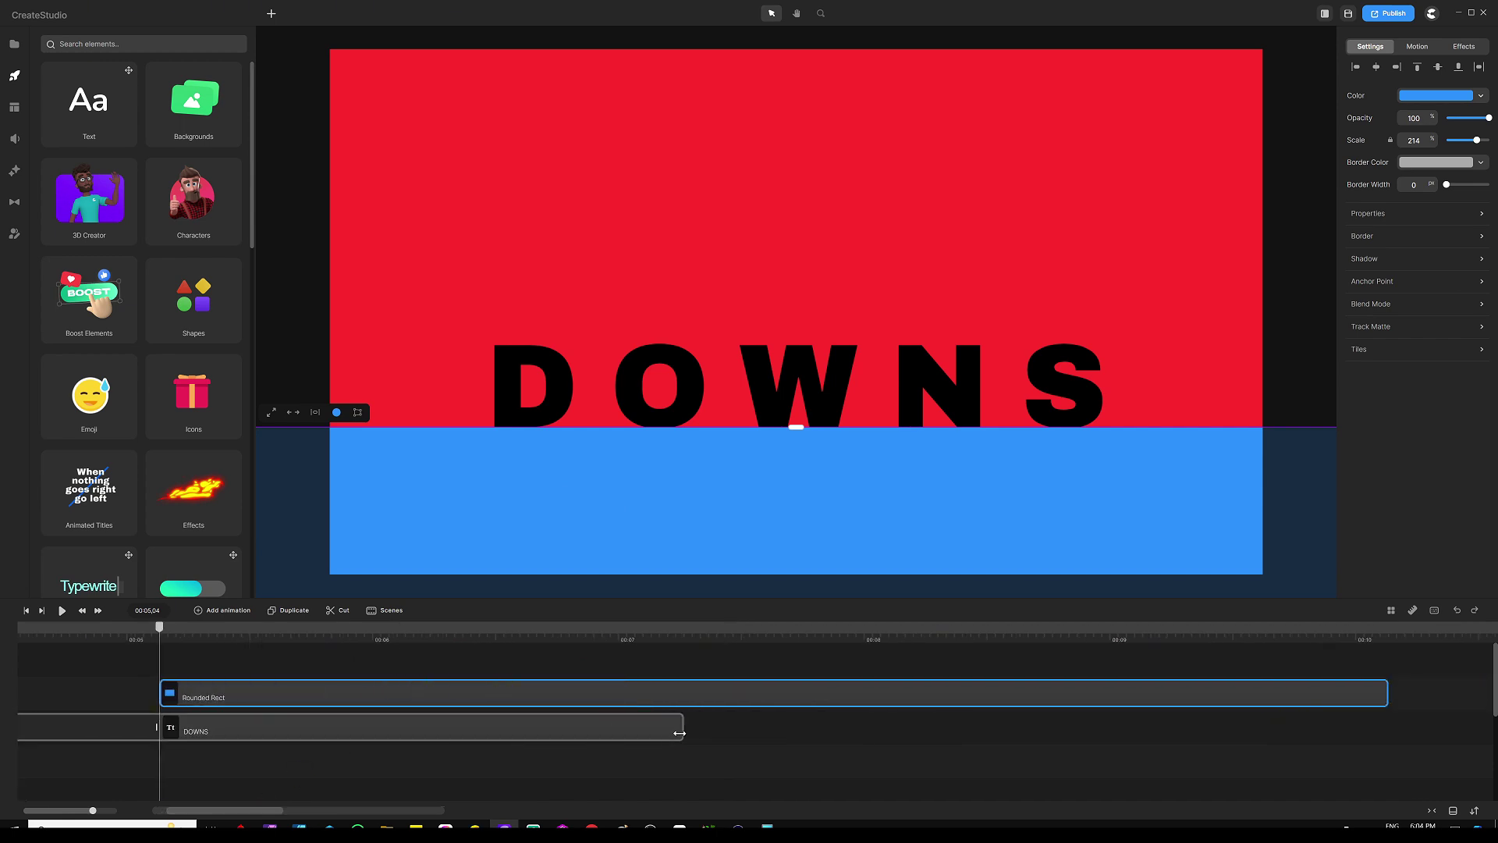
left_click_drag(682, 727, 1223, 728)
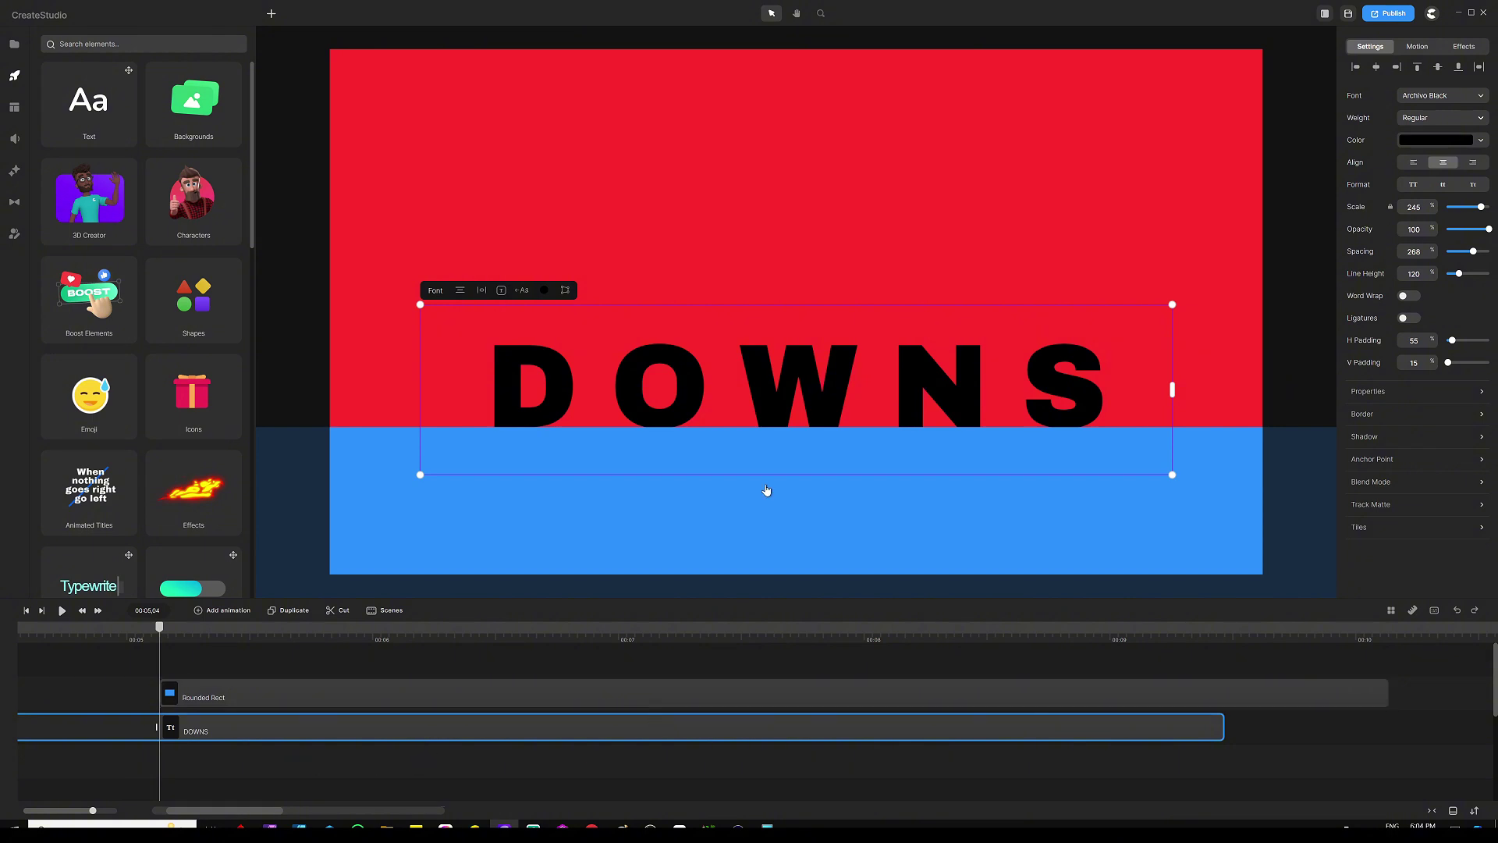
Add a Position and Rotation animation to the DOWNS text from 00:05,04 and go to its end keyframe at 00:05,29
left_click(238, 609)
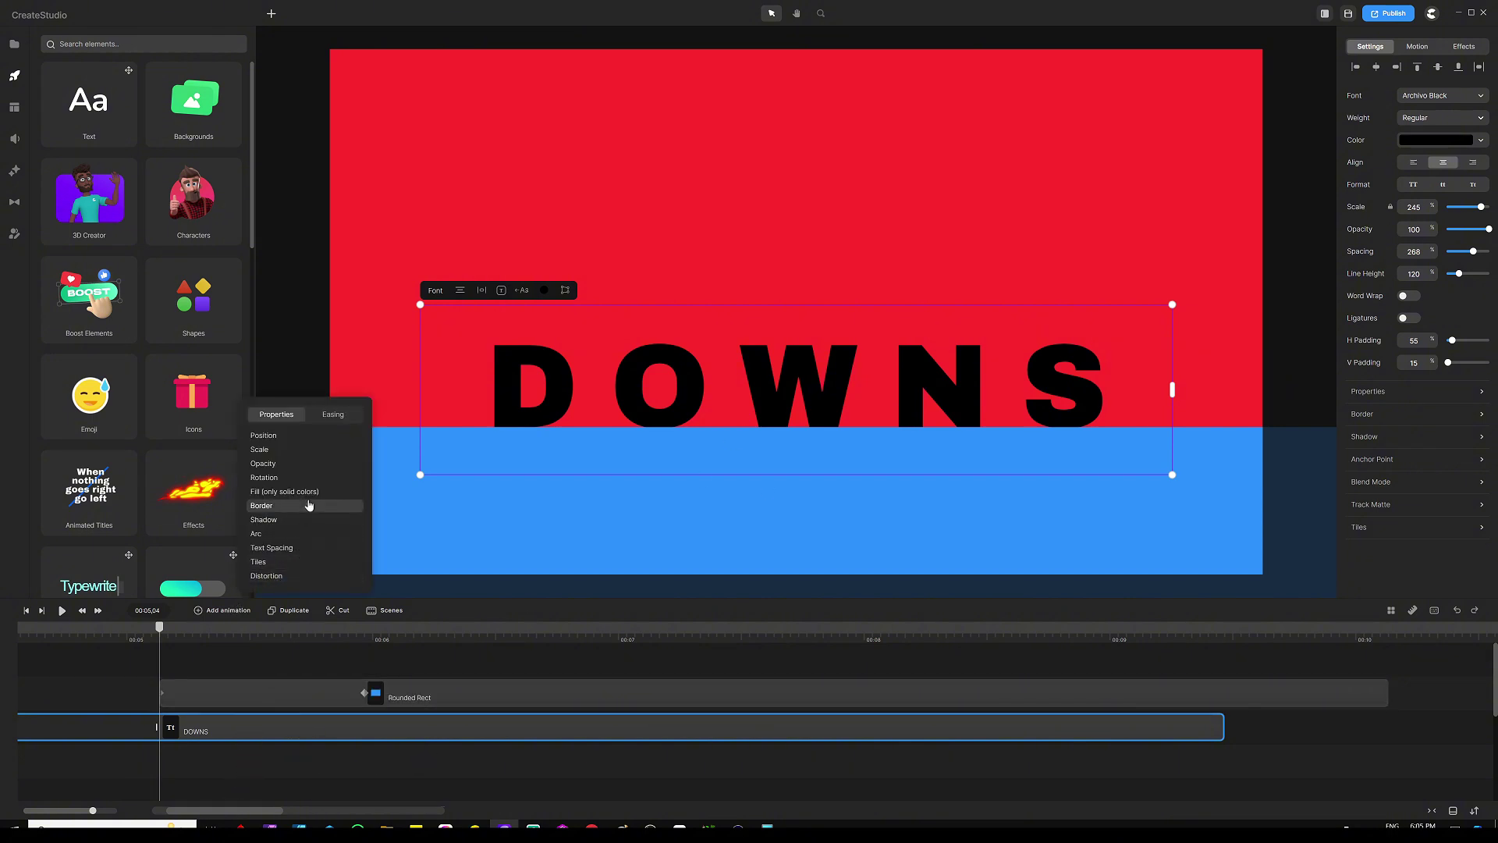
left_click(288, 435)
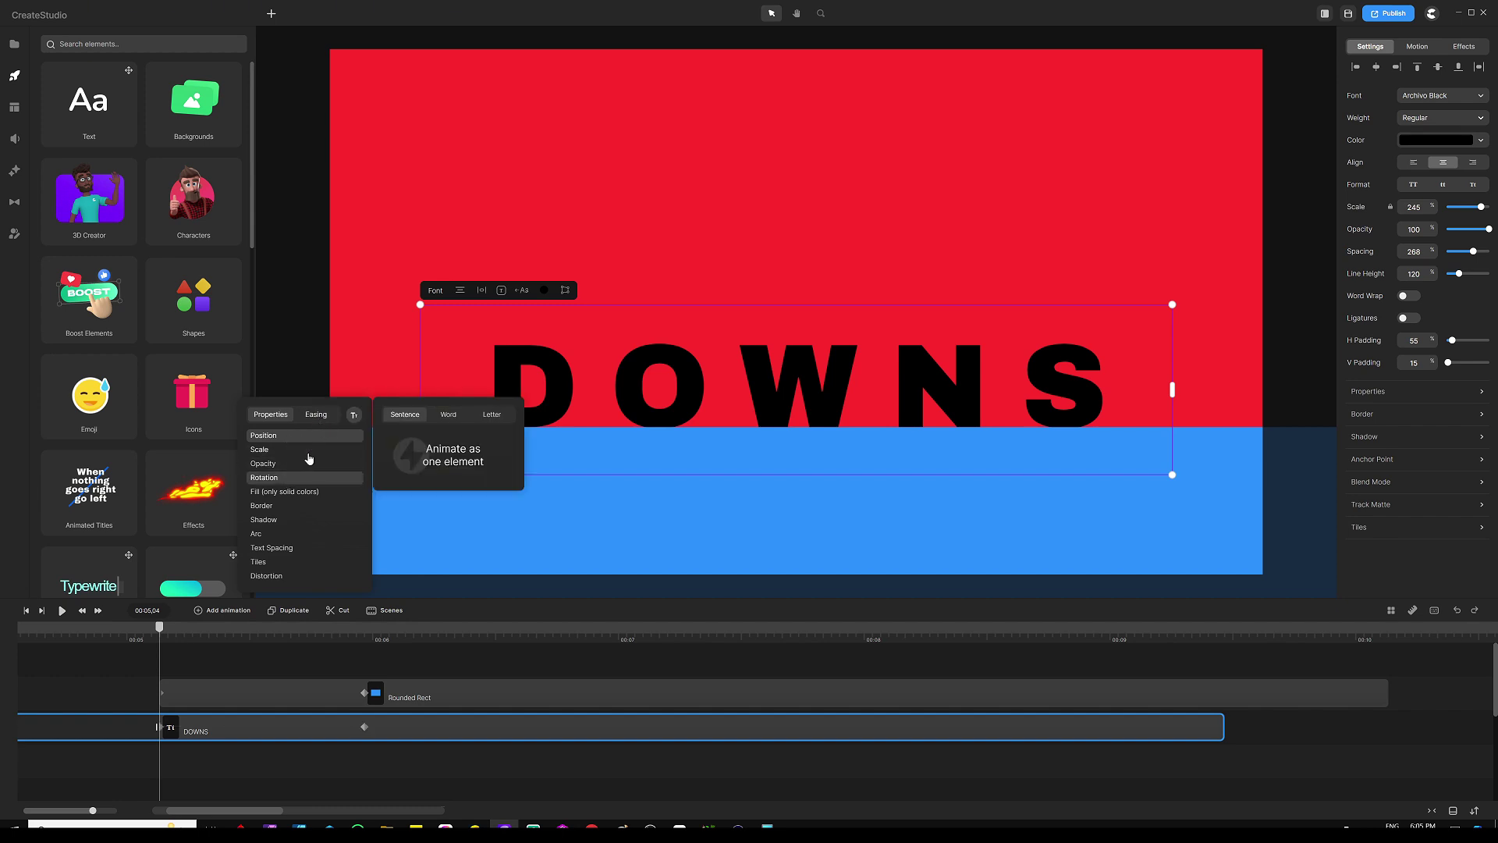
left_click(237, 676)
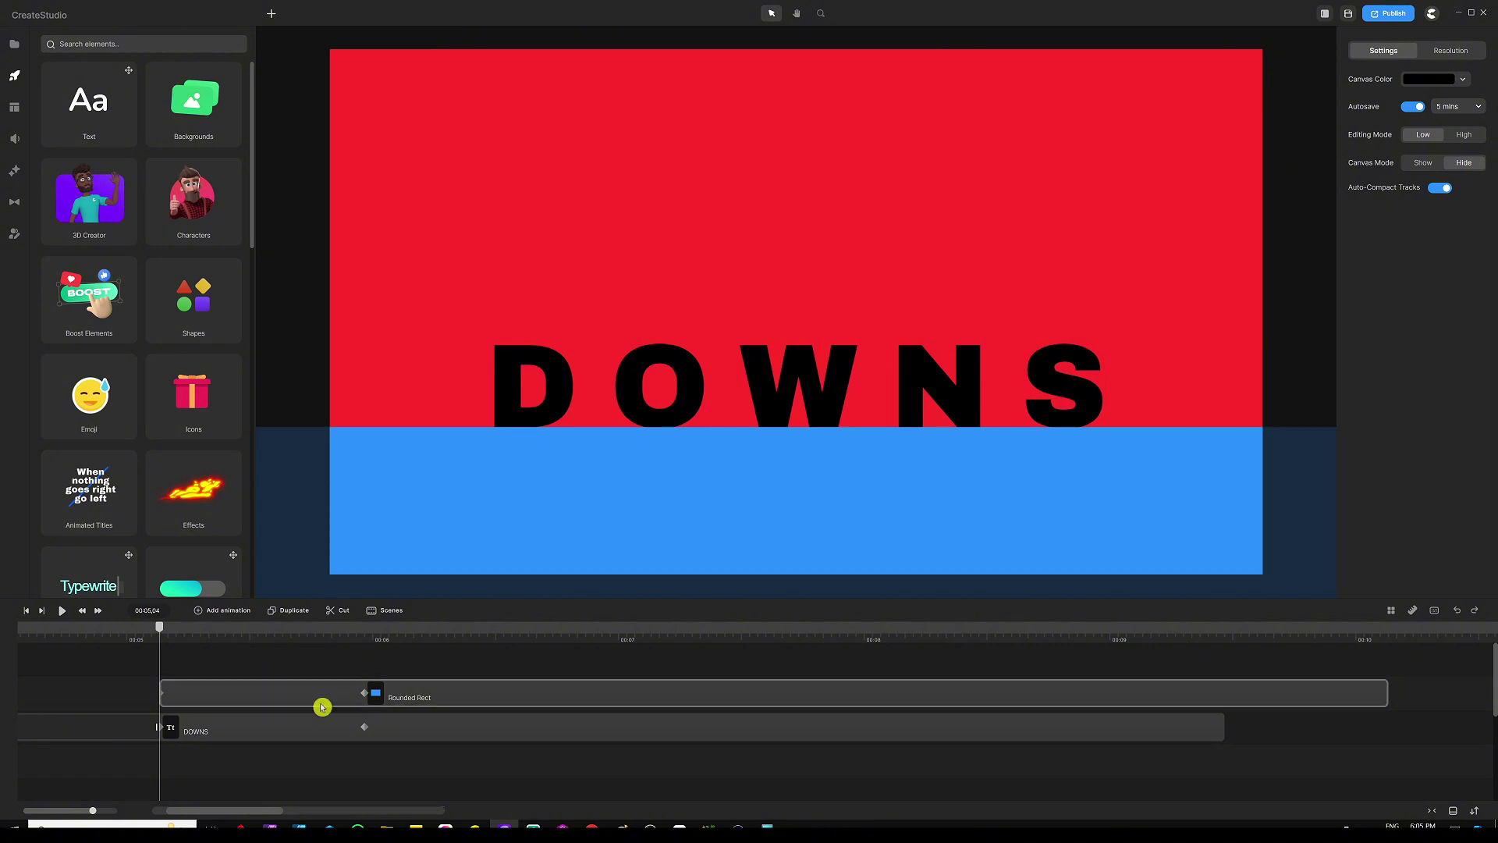
left_click(366, 728)
left_click(365, 728)
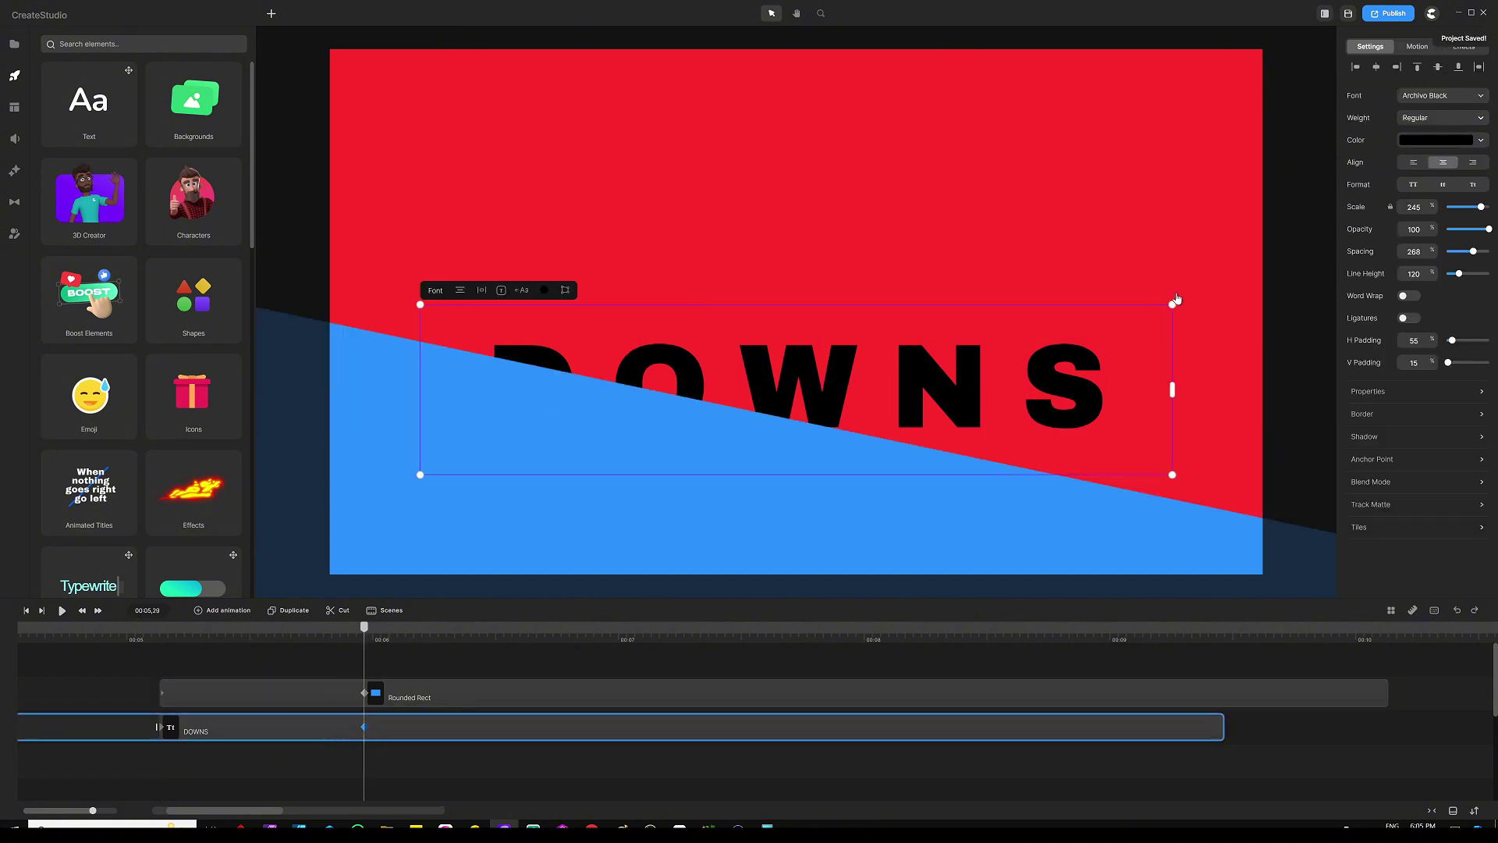
At 00:05,29, rotate the DOWNS text to match the blue slope and position its letters along the sloping edge
left_click_drag(1175, 298, 1193, 382)
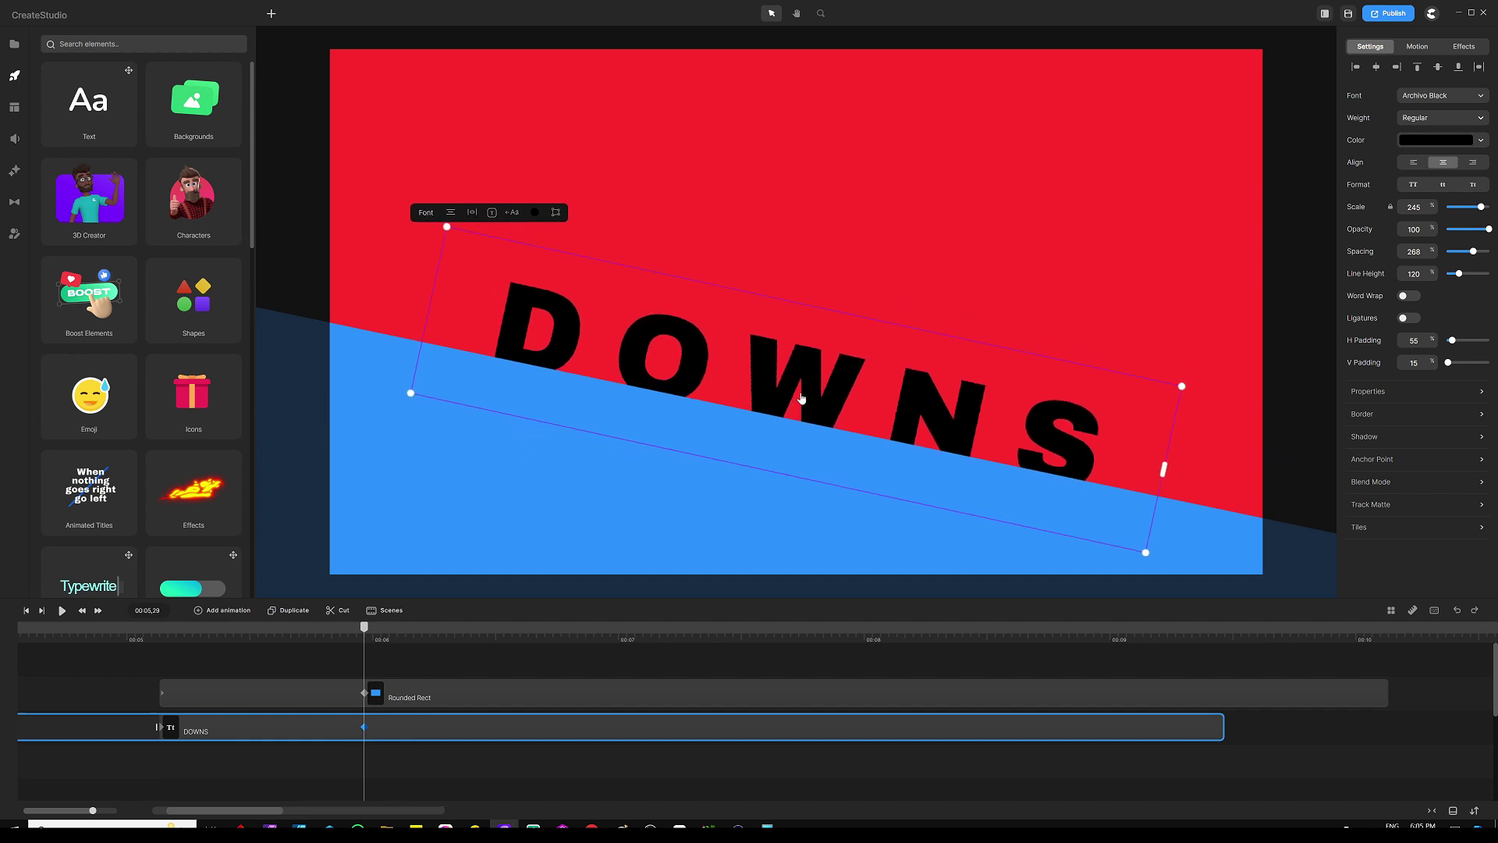
left_click_drag(802, 399, 814, 385)
scroll(805, 398, "up", 3)
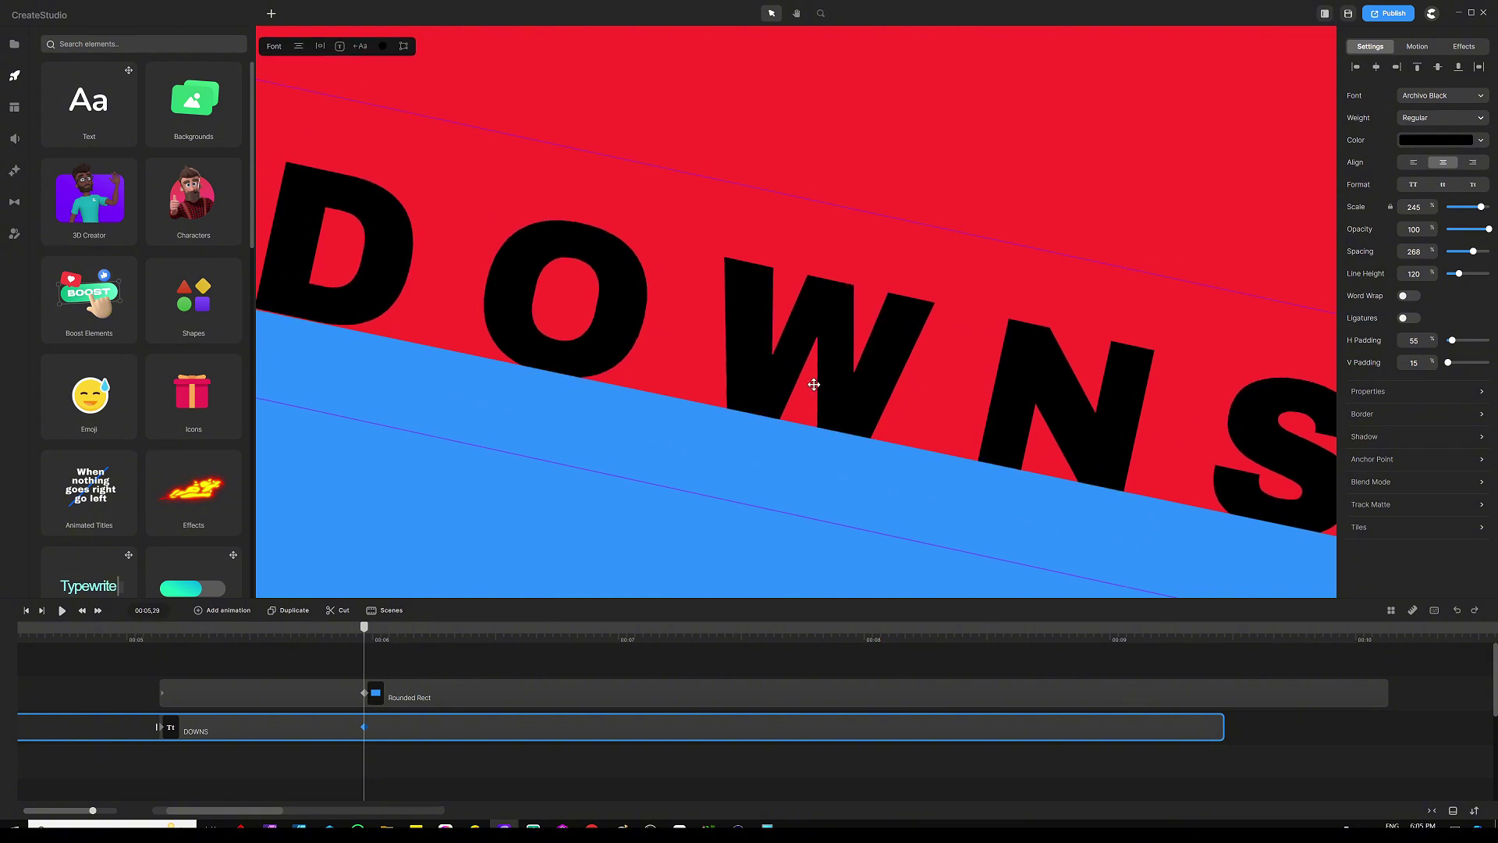
scroll(789, 302, "down", 3)
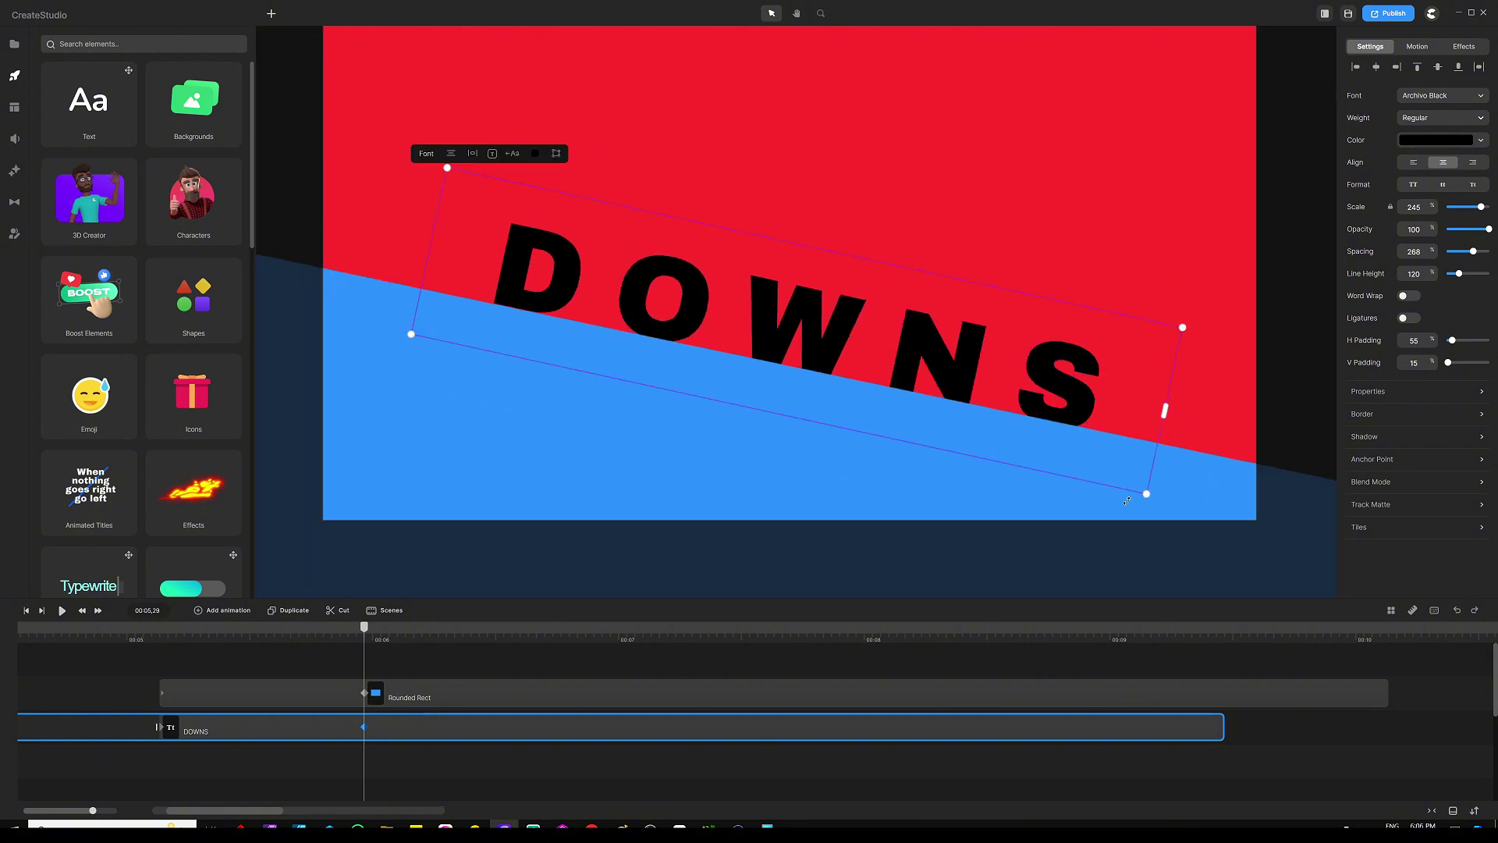
Fine-tune the rotation of the DOWNS text so its letters line up with the sloping edge of the blue rectangle
left_click_drag(1148, 502, 1141, 493)
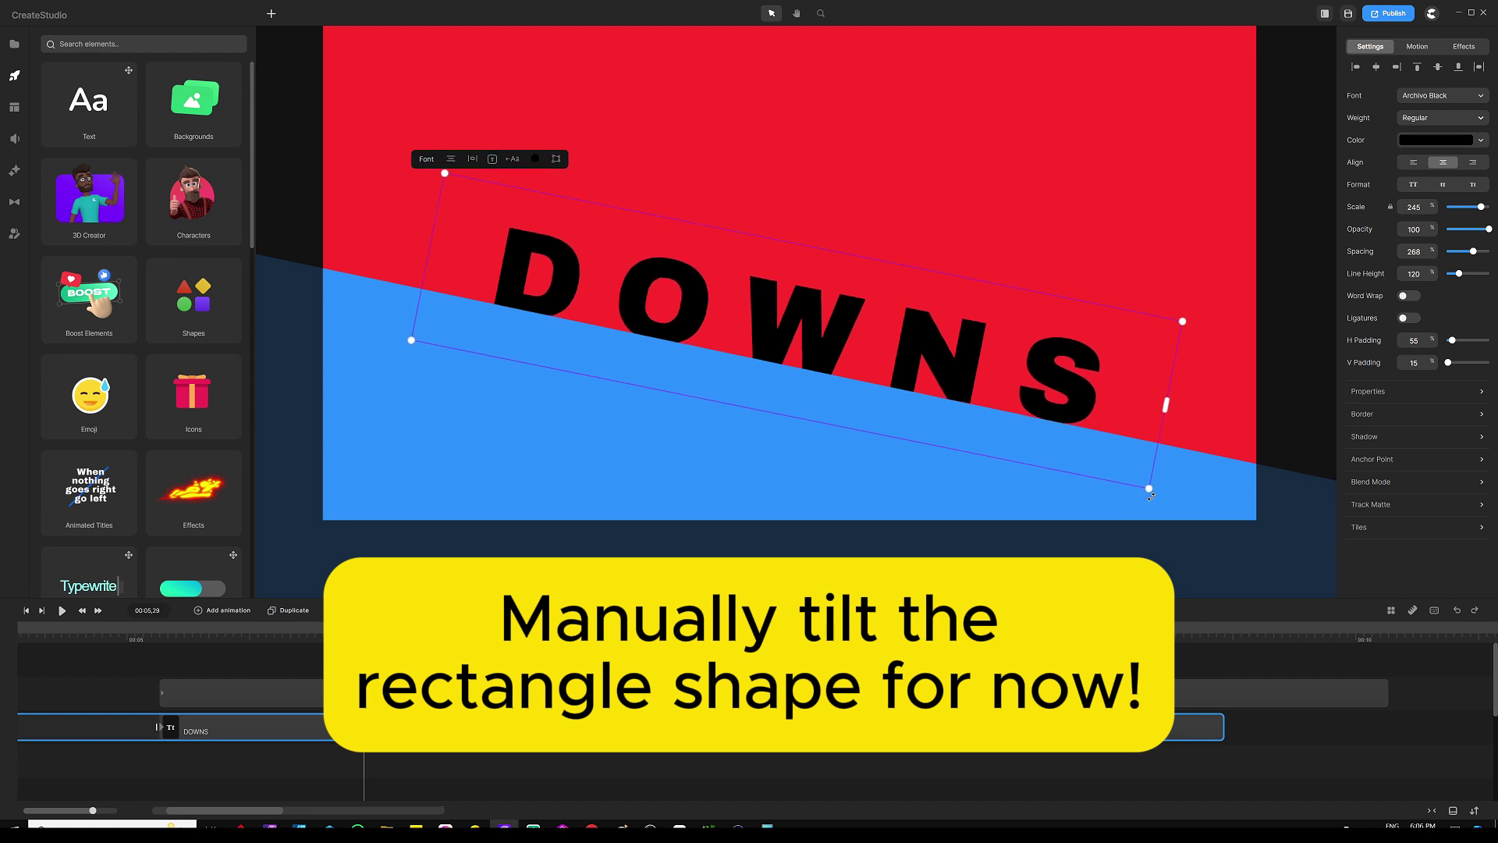
scroll(603, 272, "up", 3)
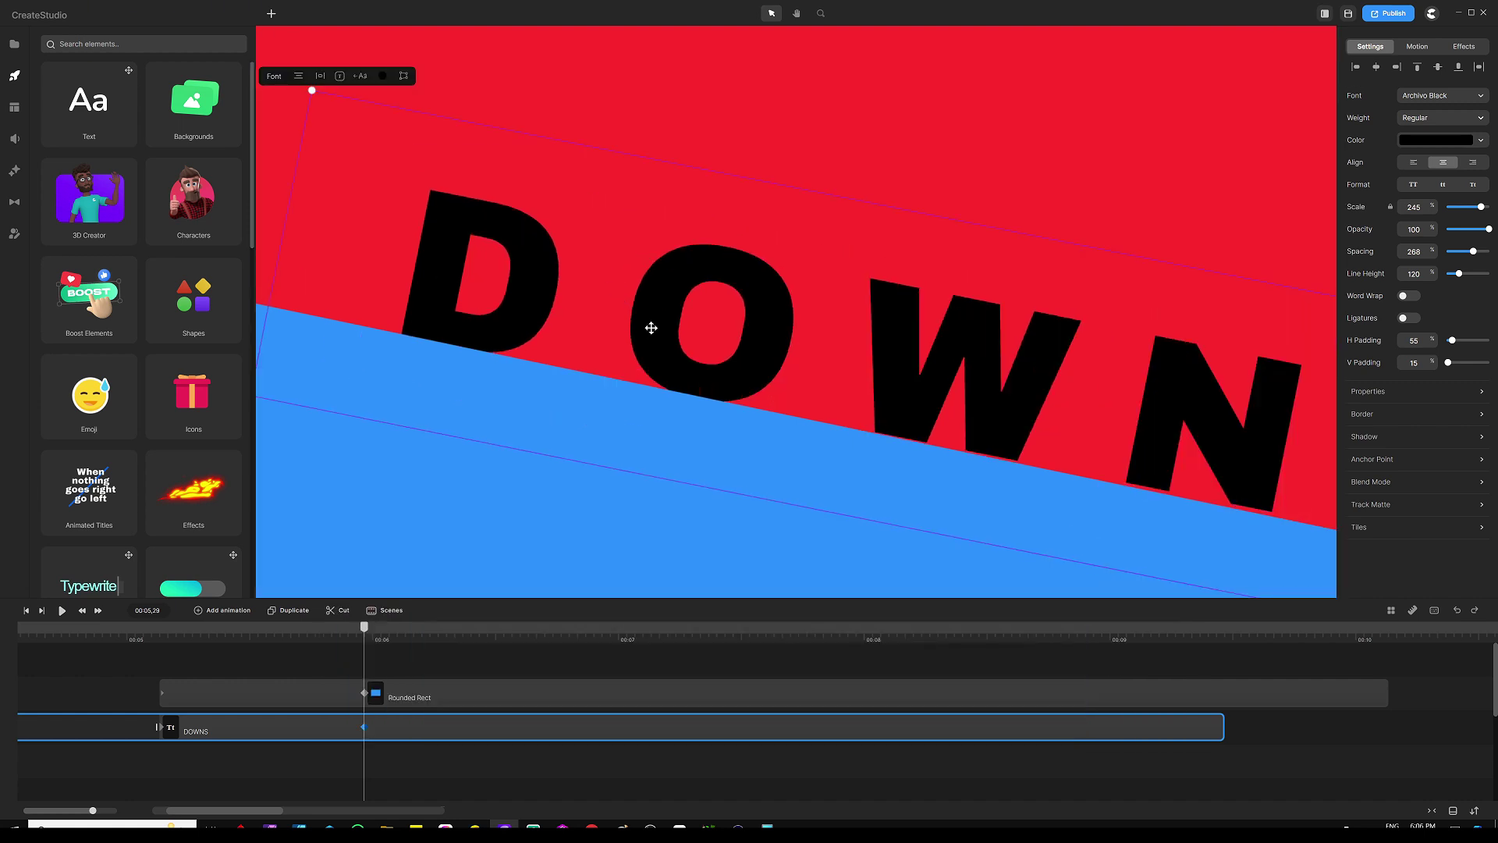
scroll(645, 325, "down", 3)
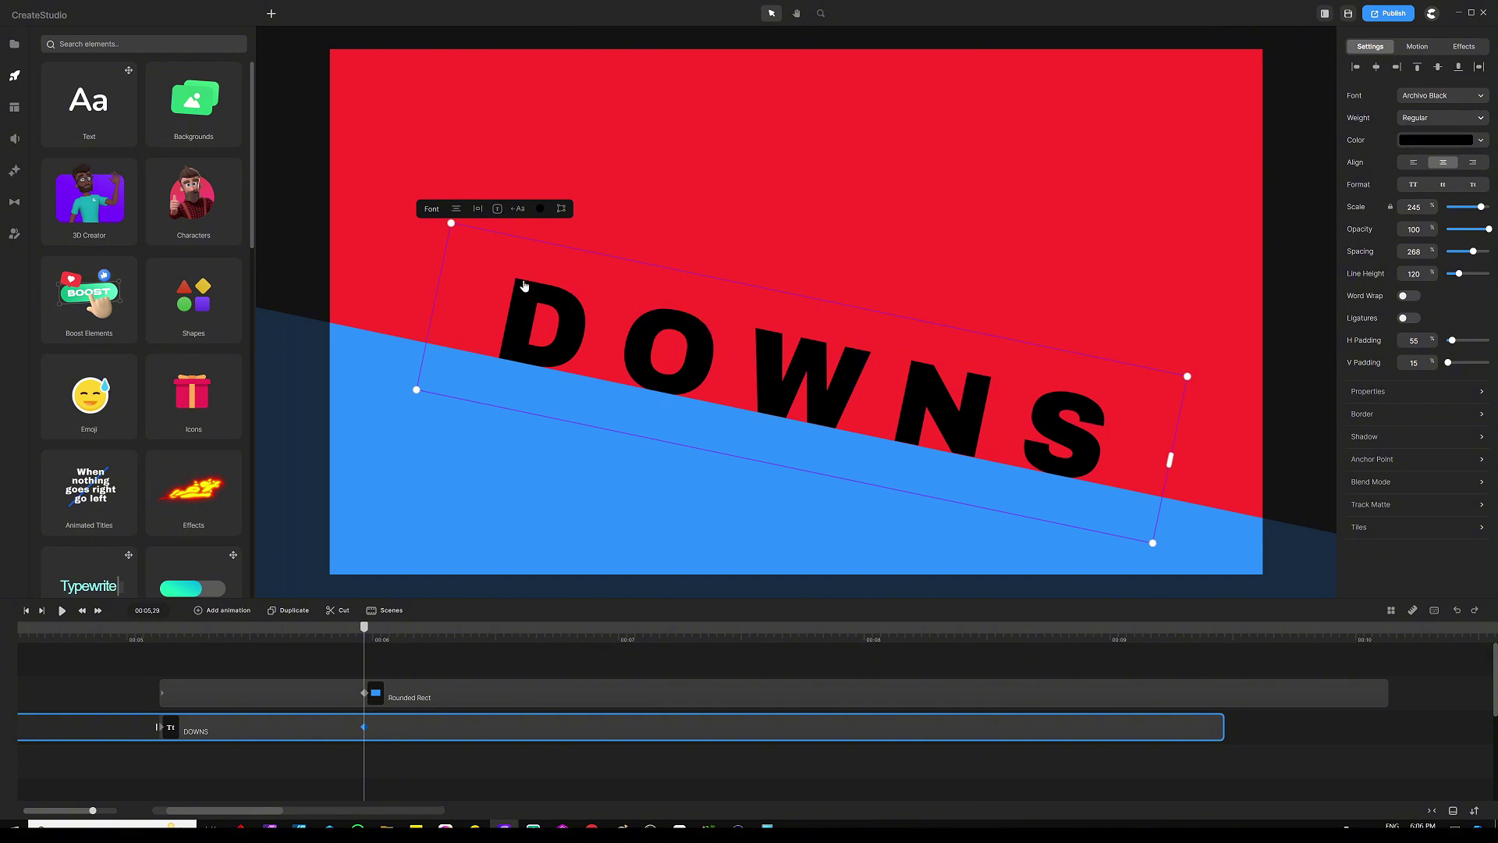
scroll(519, 319, "down", 3)
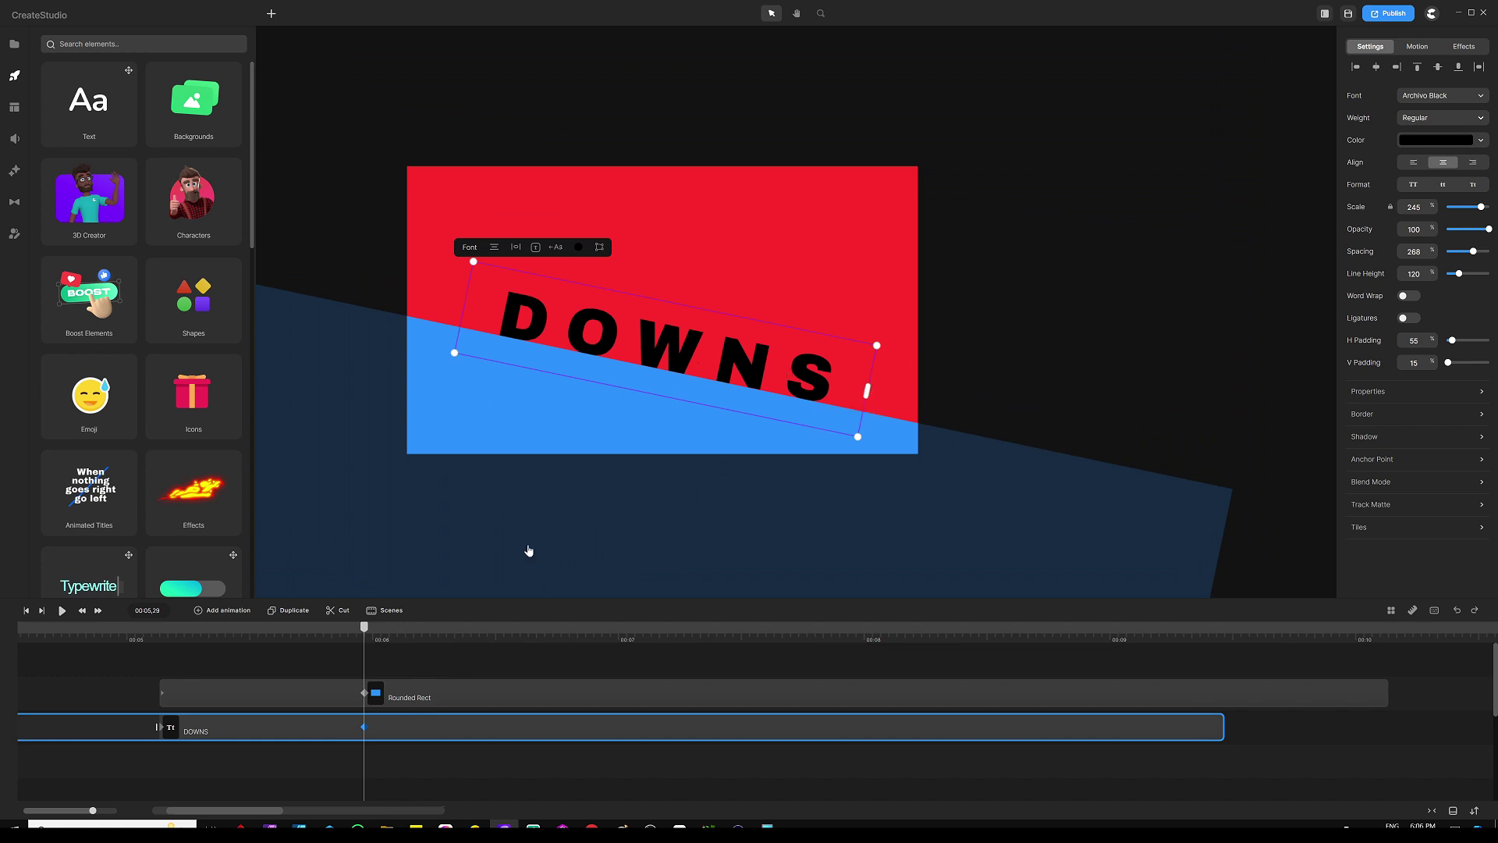
Add a Position animation to the DOWNS text from 00:05,29 with Sine In & Out easing
left_click(451, 681)
left_click(424, 677)
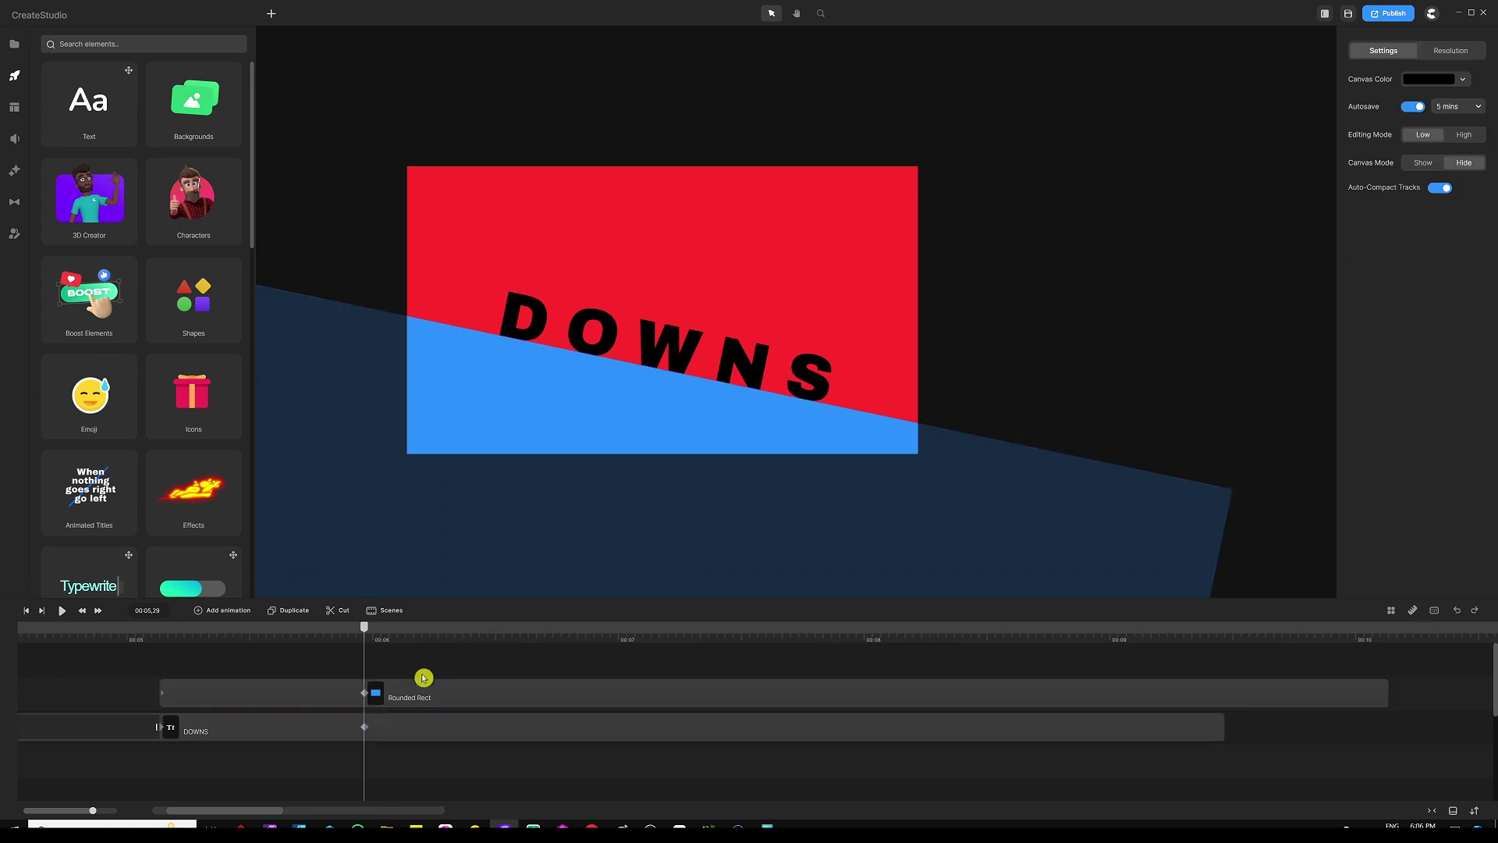
left_click(428, 724)
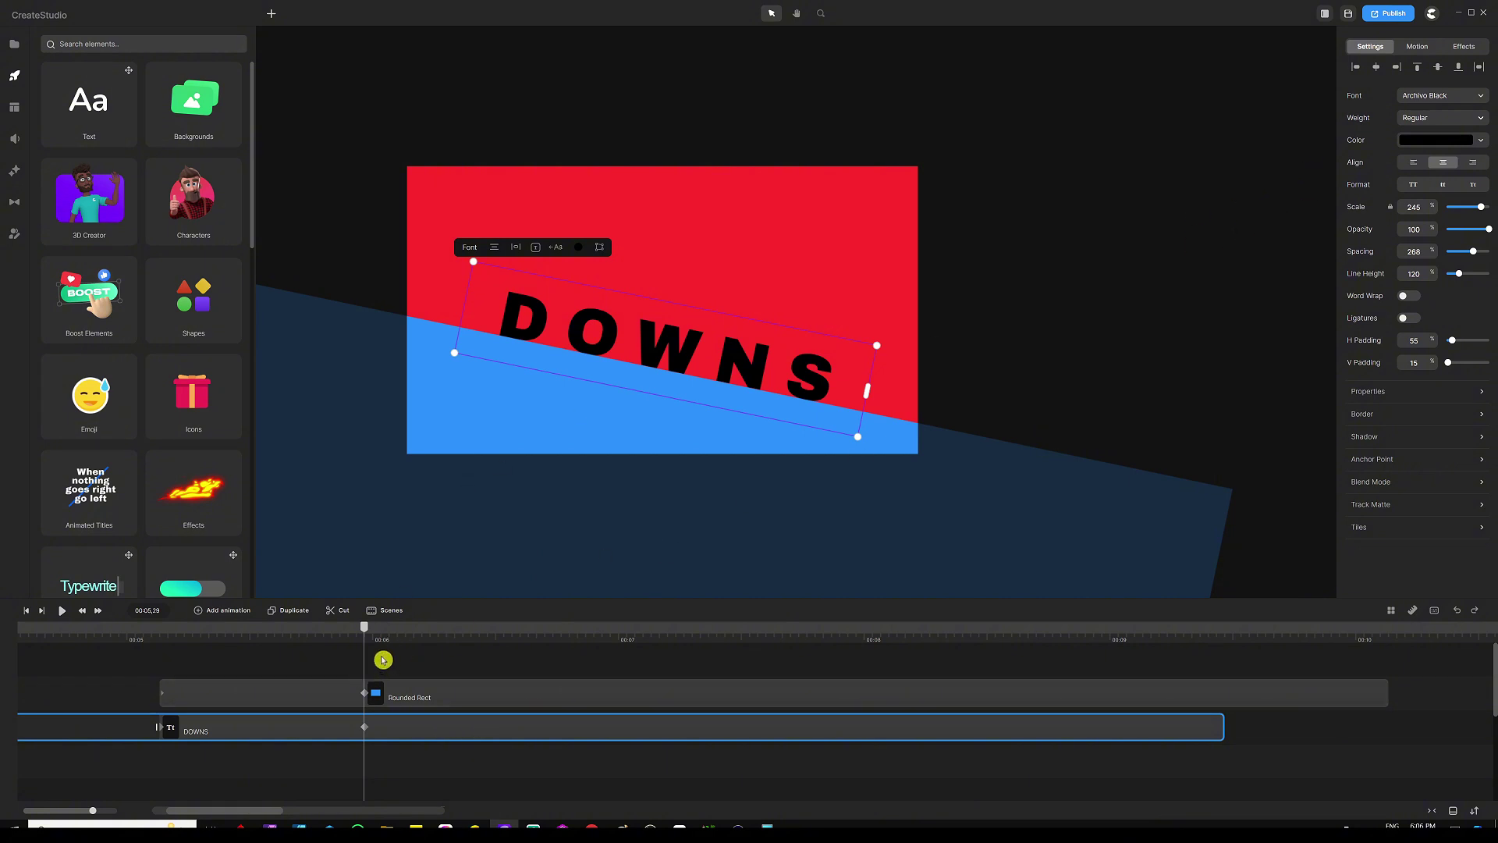
left_click(232, 610)
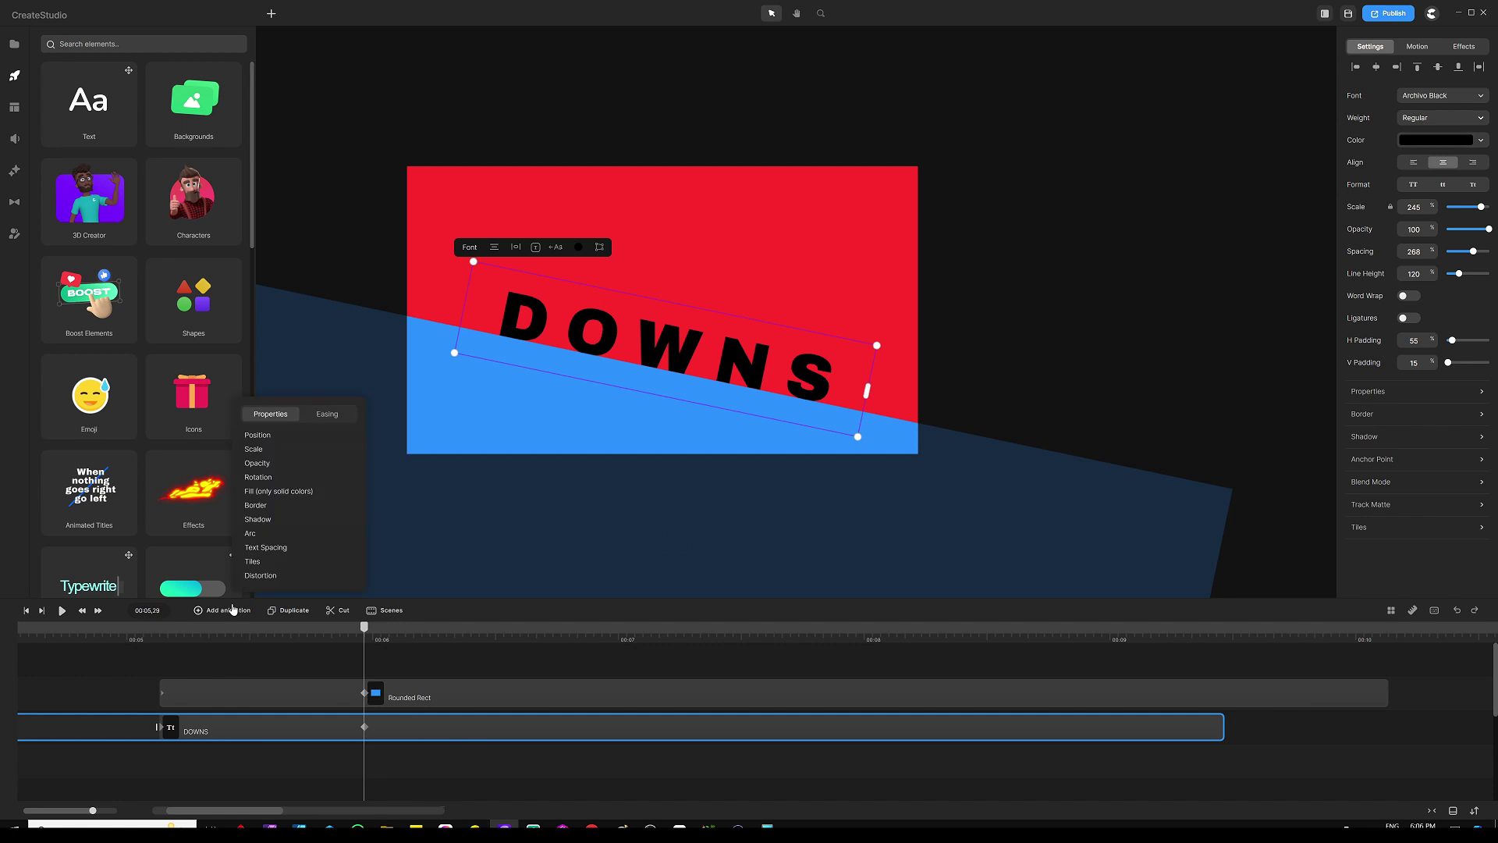
left_click(292, 439)
left_click(307, 419)
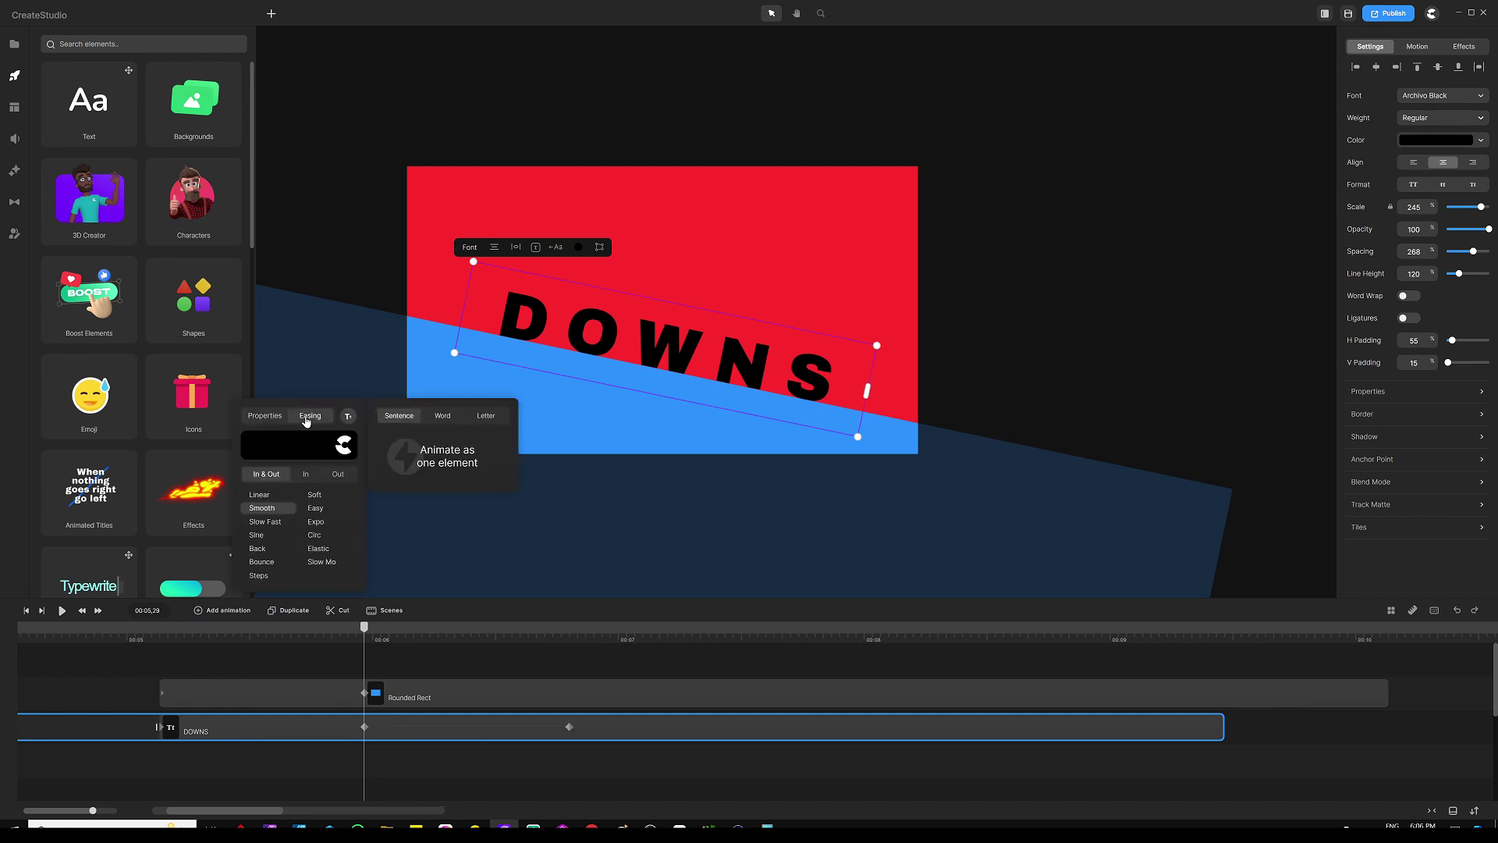
left_click(259, 536)
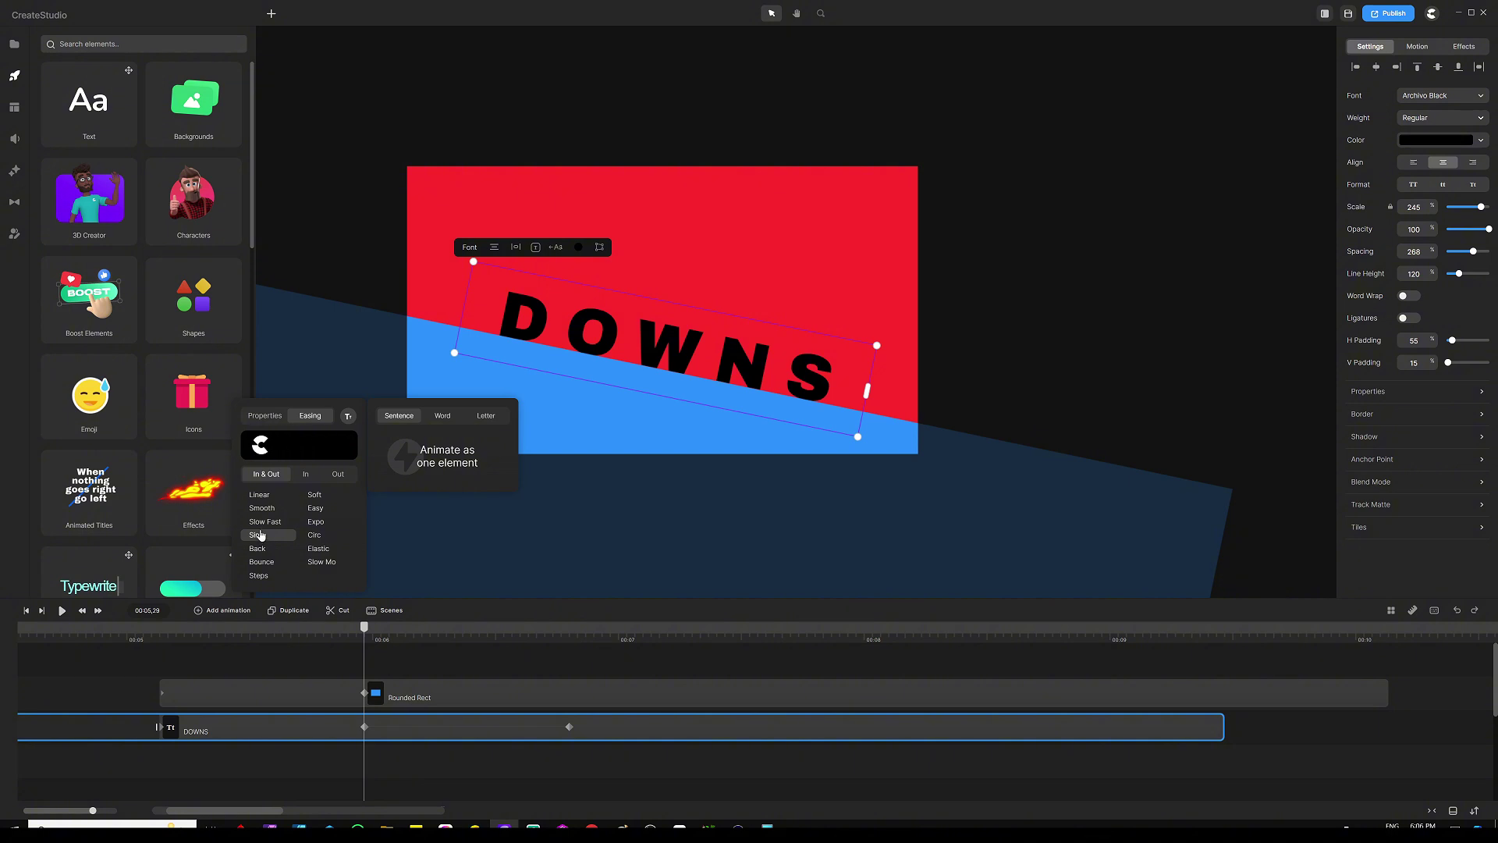
Extend the new DOWNS position animation by moving its end keyframe to 00:07,16
left_click(434, 662)
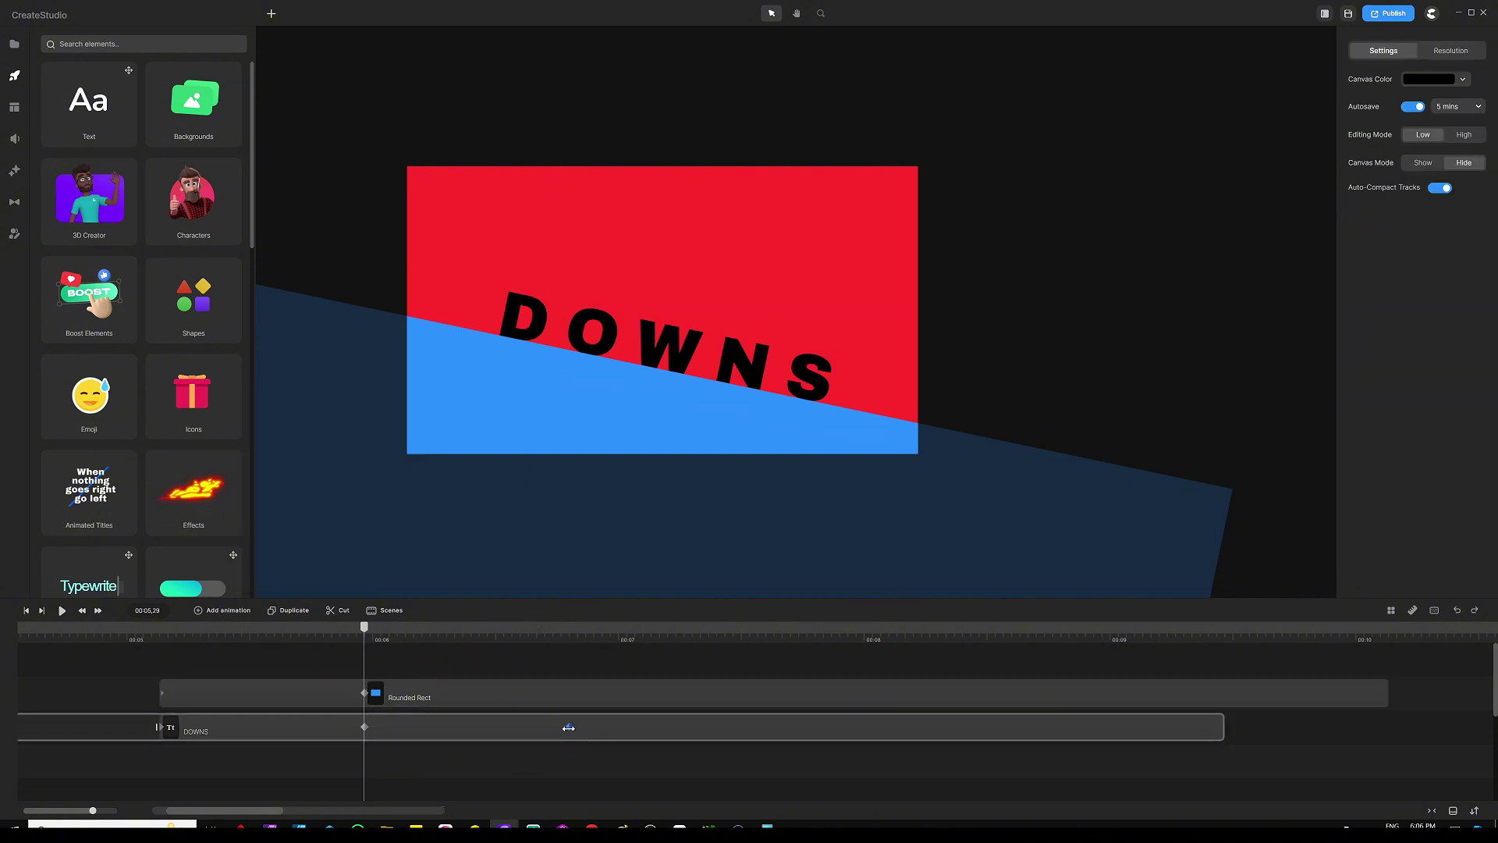
left_click_drag(568, 727, 594, 730)
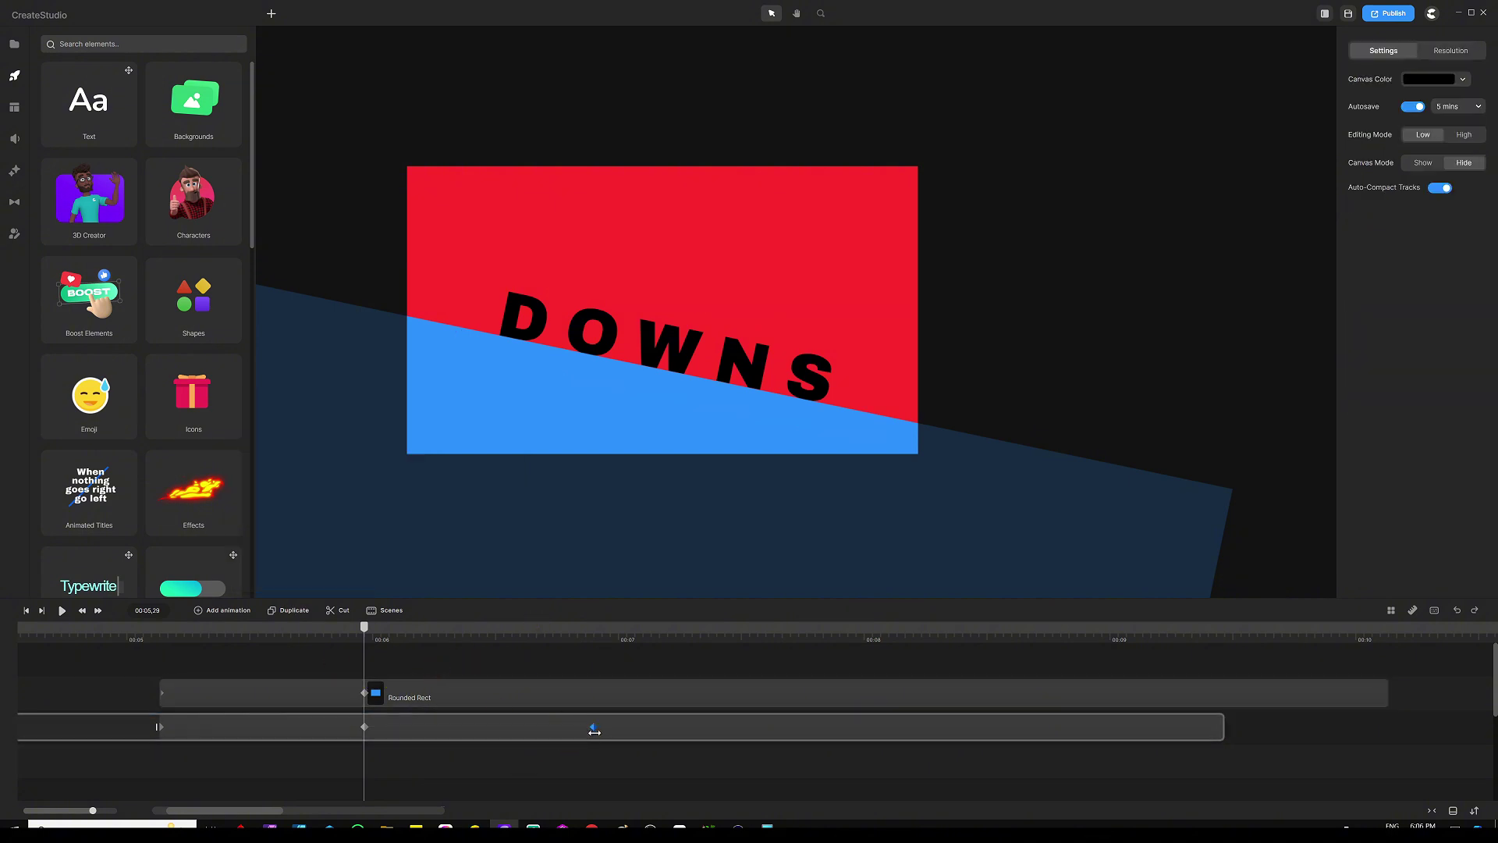
left_click(747, 729)
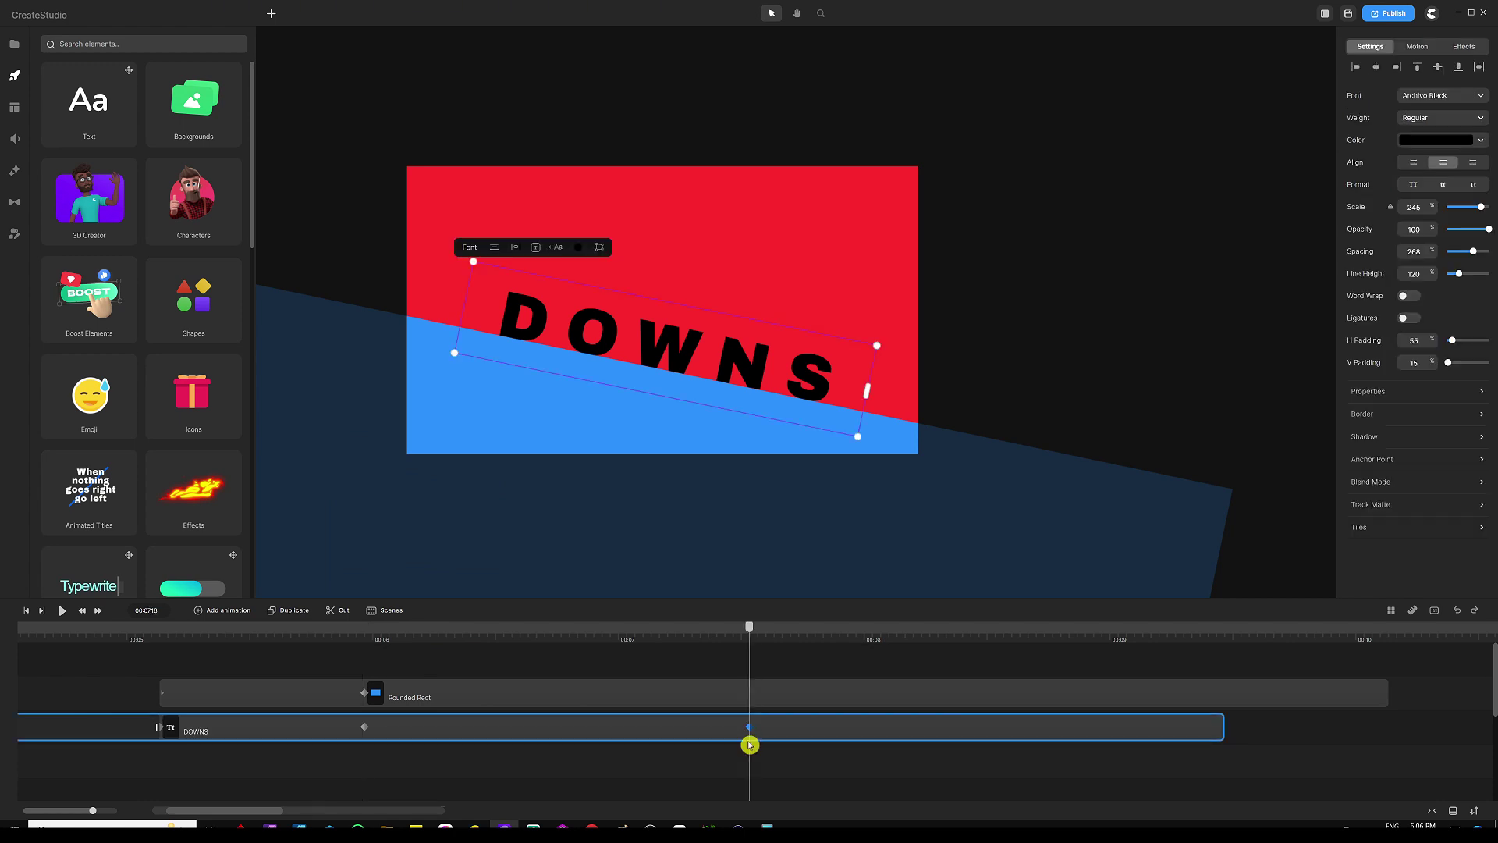
left_click(672, 712)
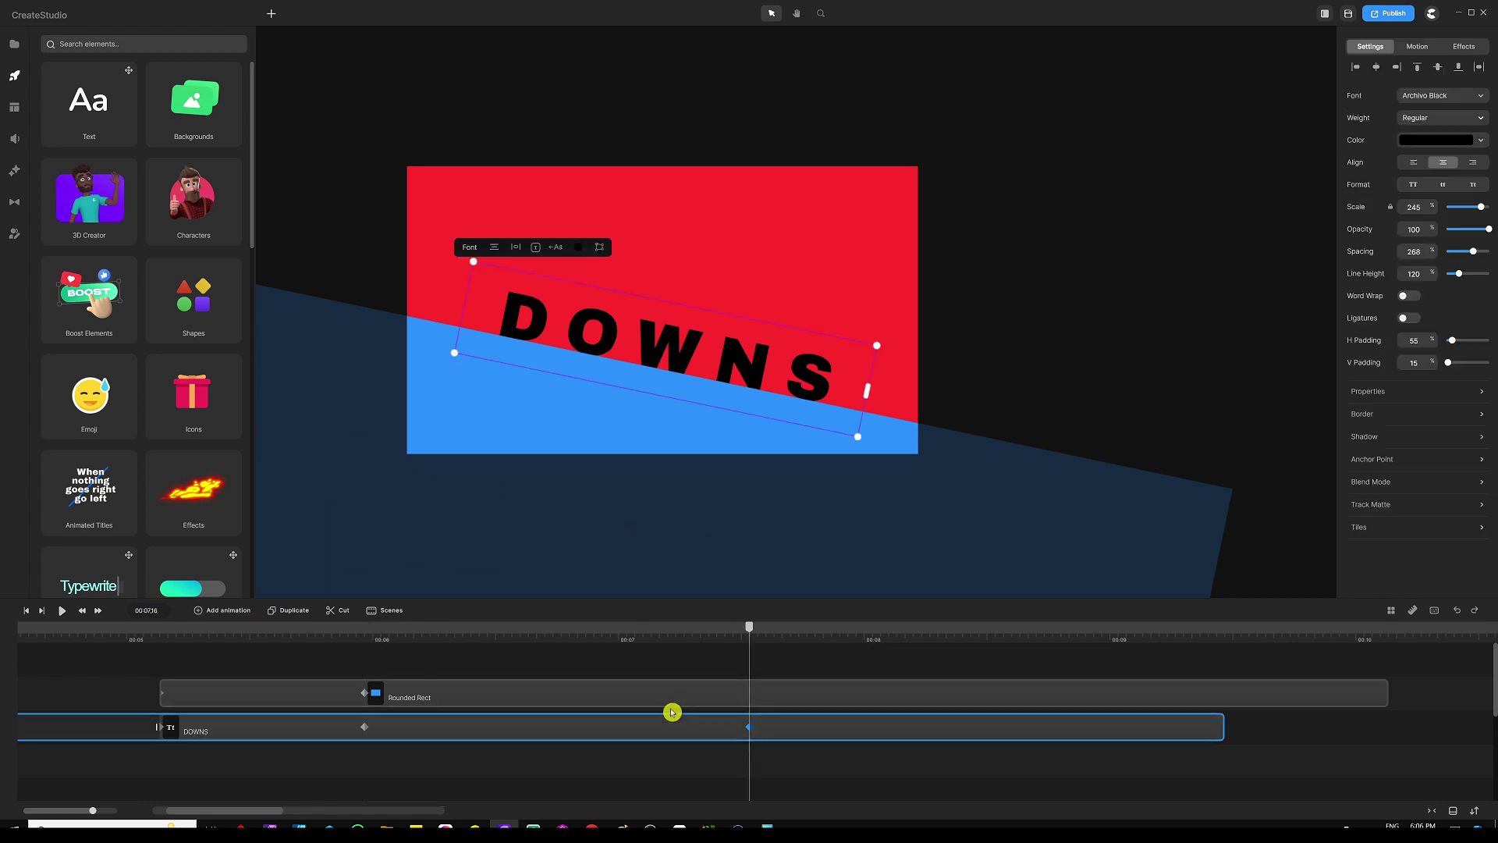
Set the second DOWNS animation to animate by Letter in Reverse order
left_click(560, 729)
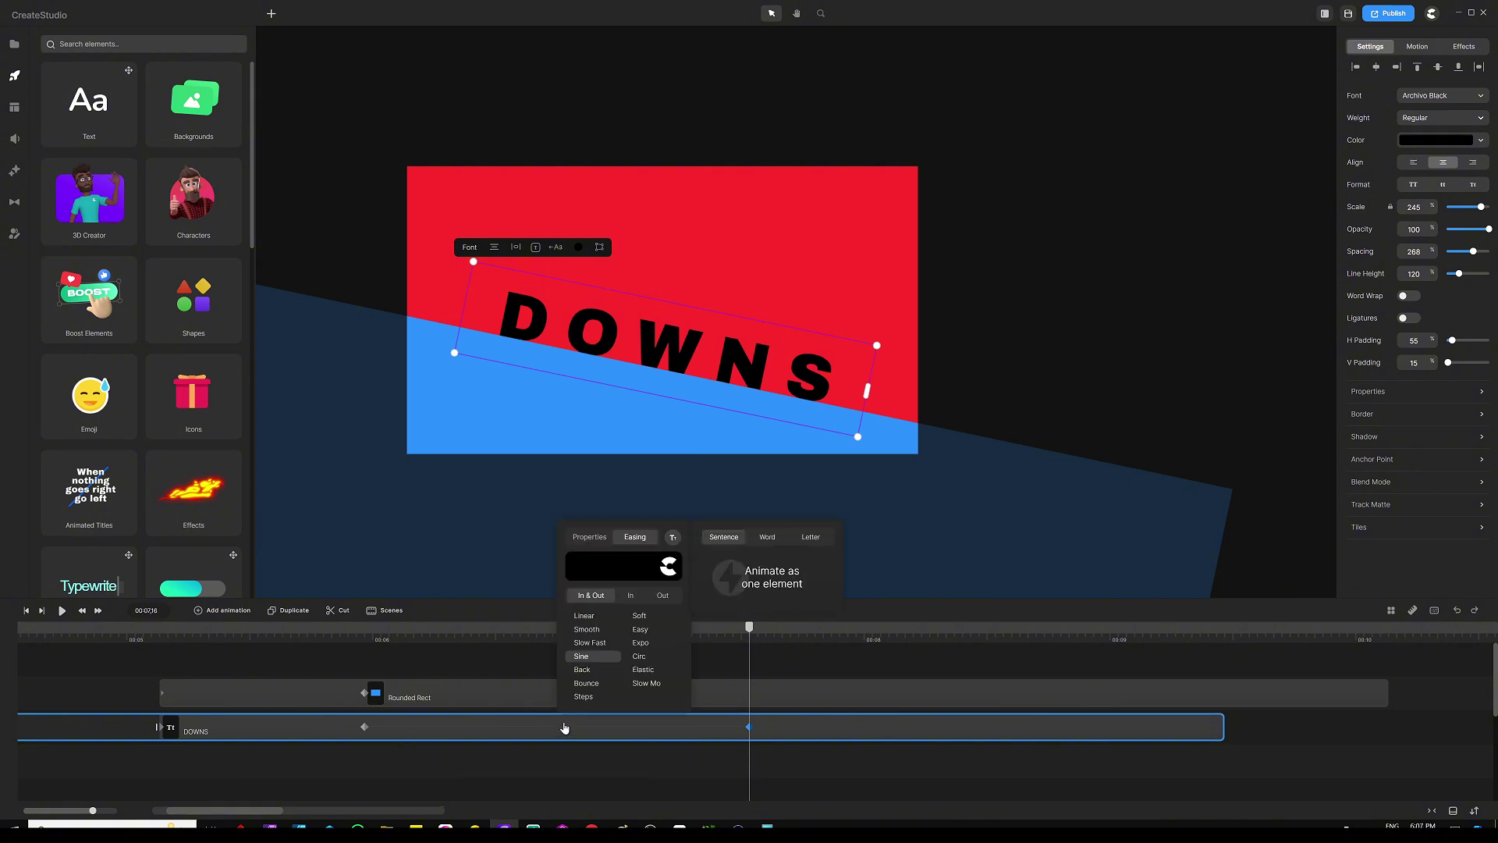
left_click(604, 595)
left_click(710, 564)
left_click(811, 538)
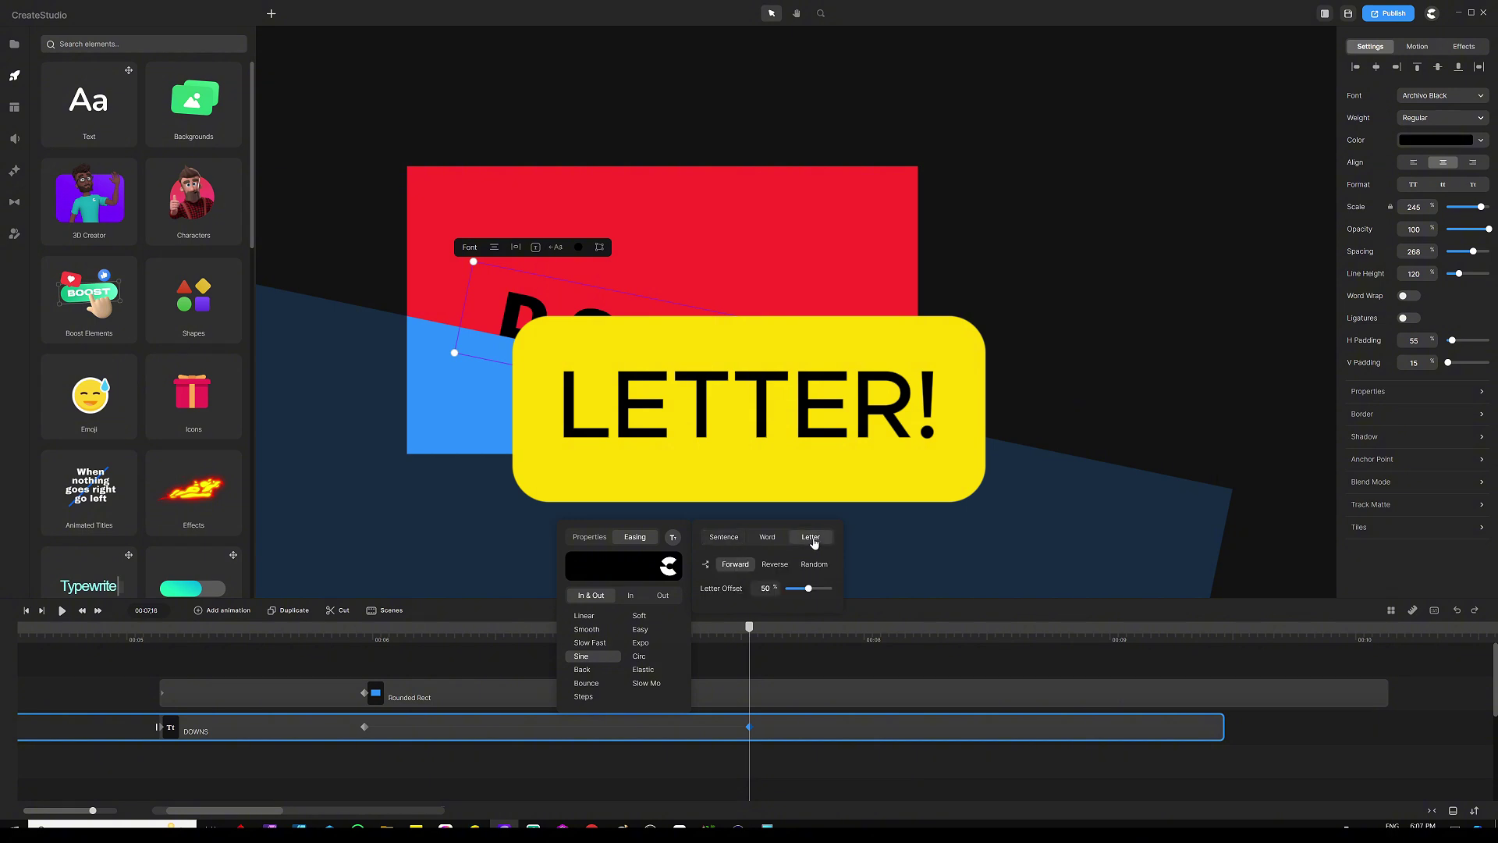
left_click(773, 567)
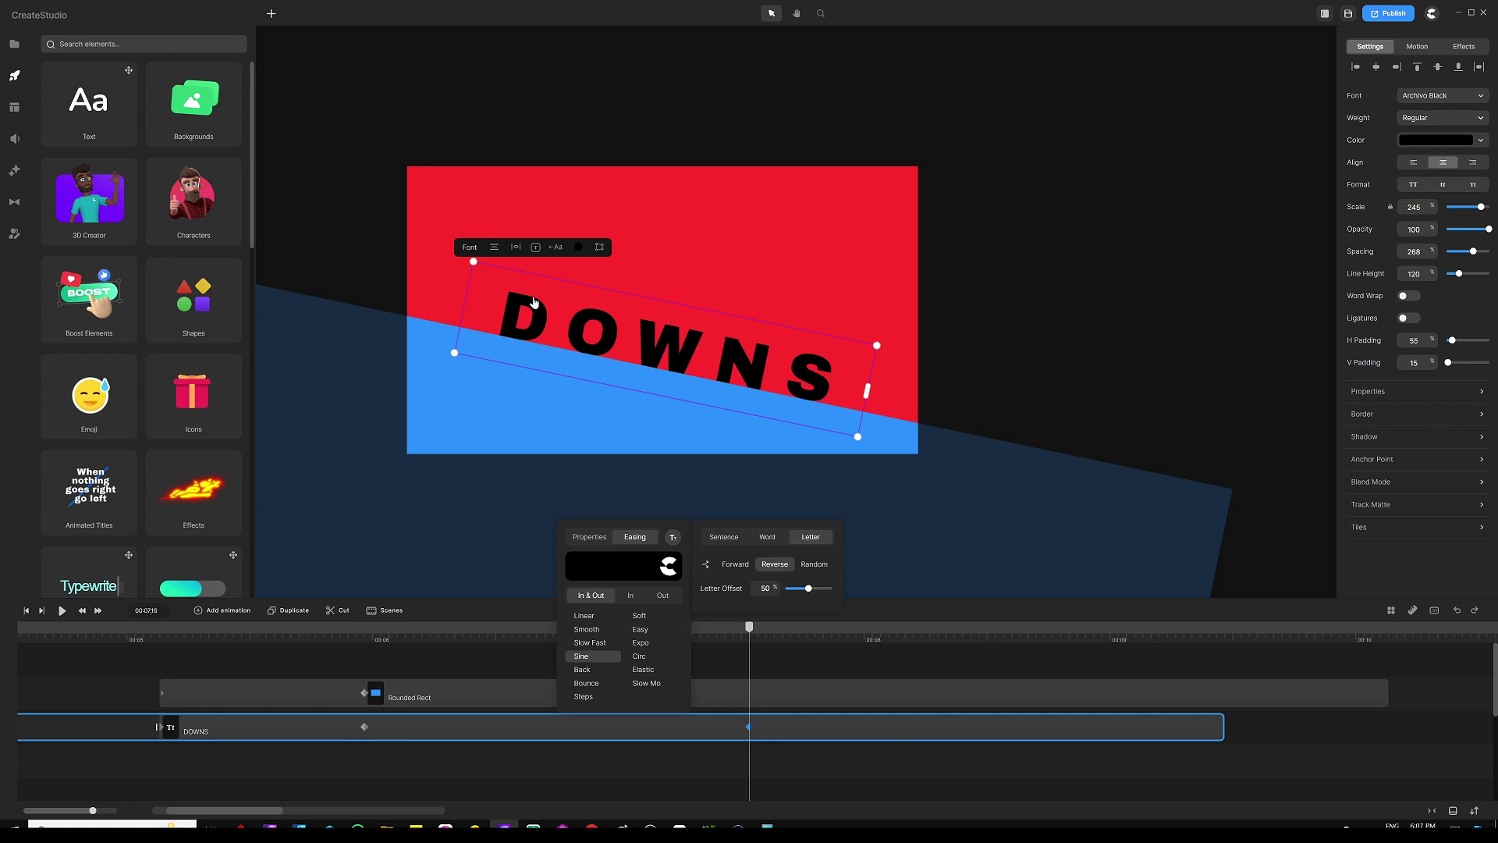
left_click(502, 652)
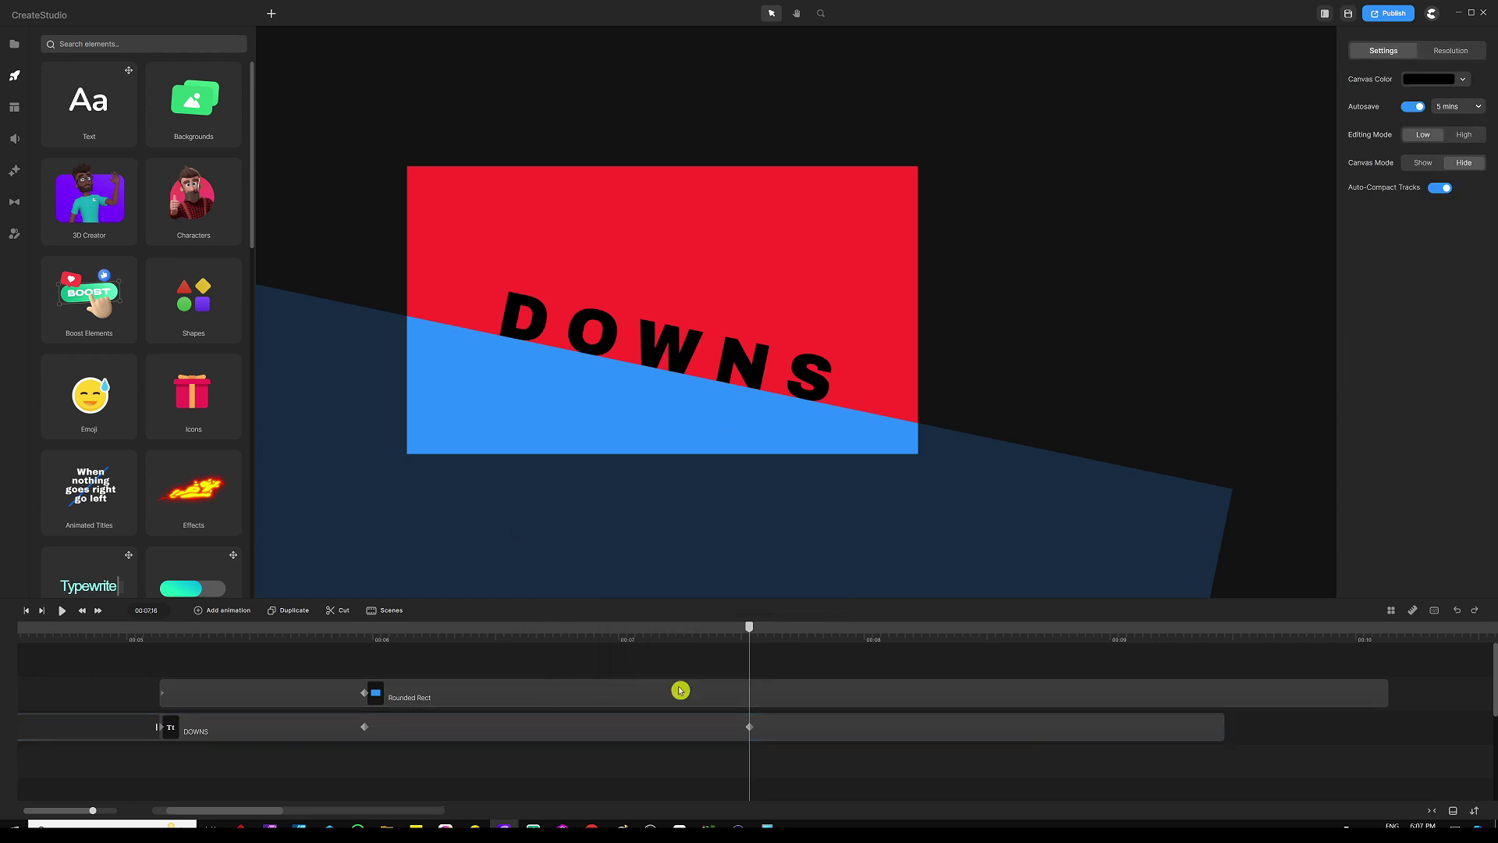
At the 00:07,16 keyframe, move the DOWNS text down along the slope until it is outside the canvas's right edge
left_click(747, 727)
scroll(627, 279, "down", 3)
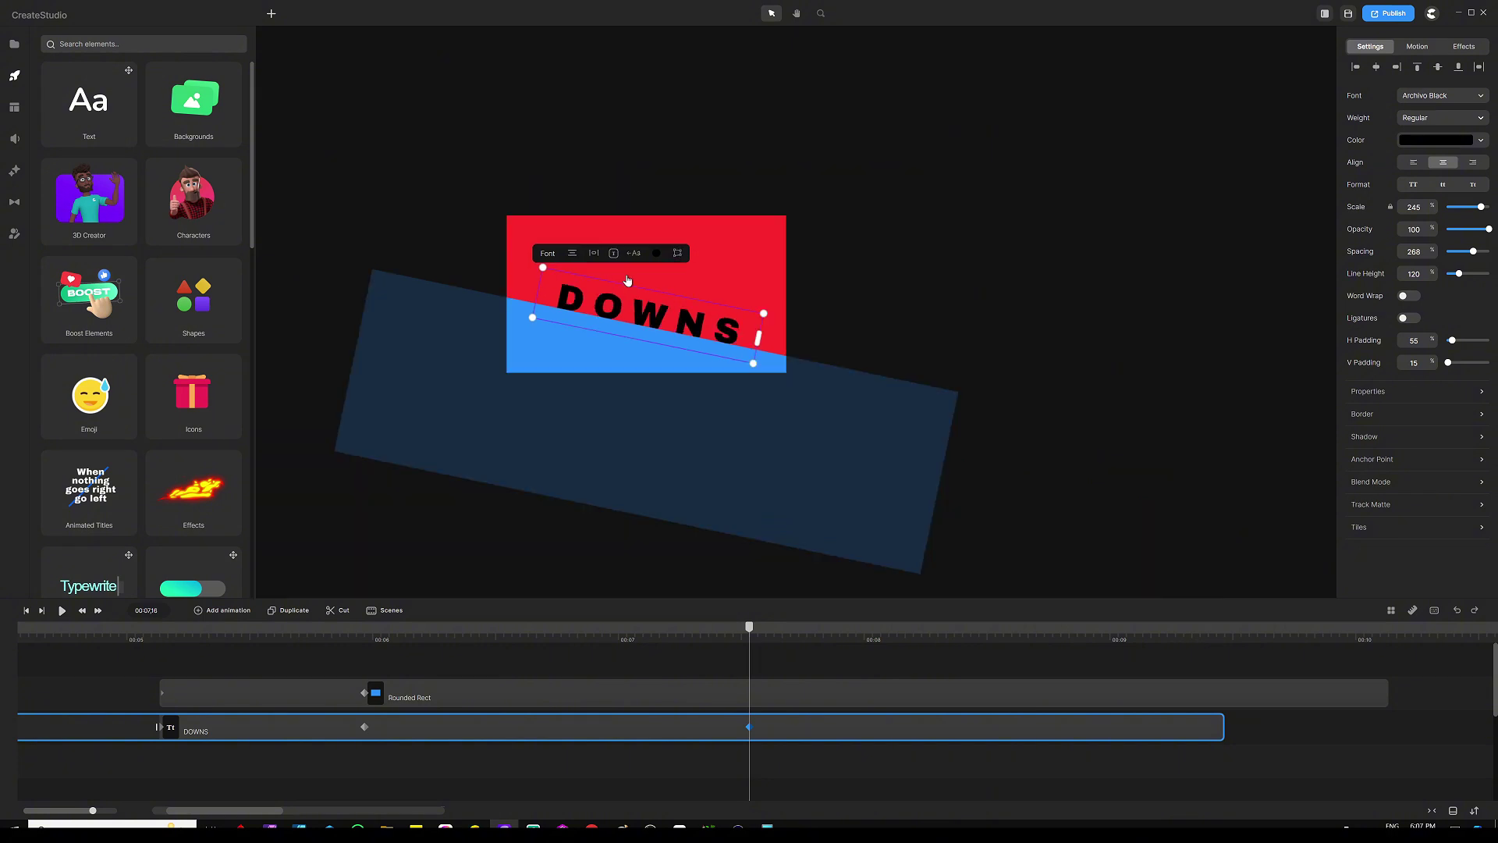
left_click_drag(640, 318, 877, 362)
scroll(885, 352, "up", 4)
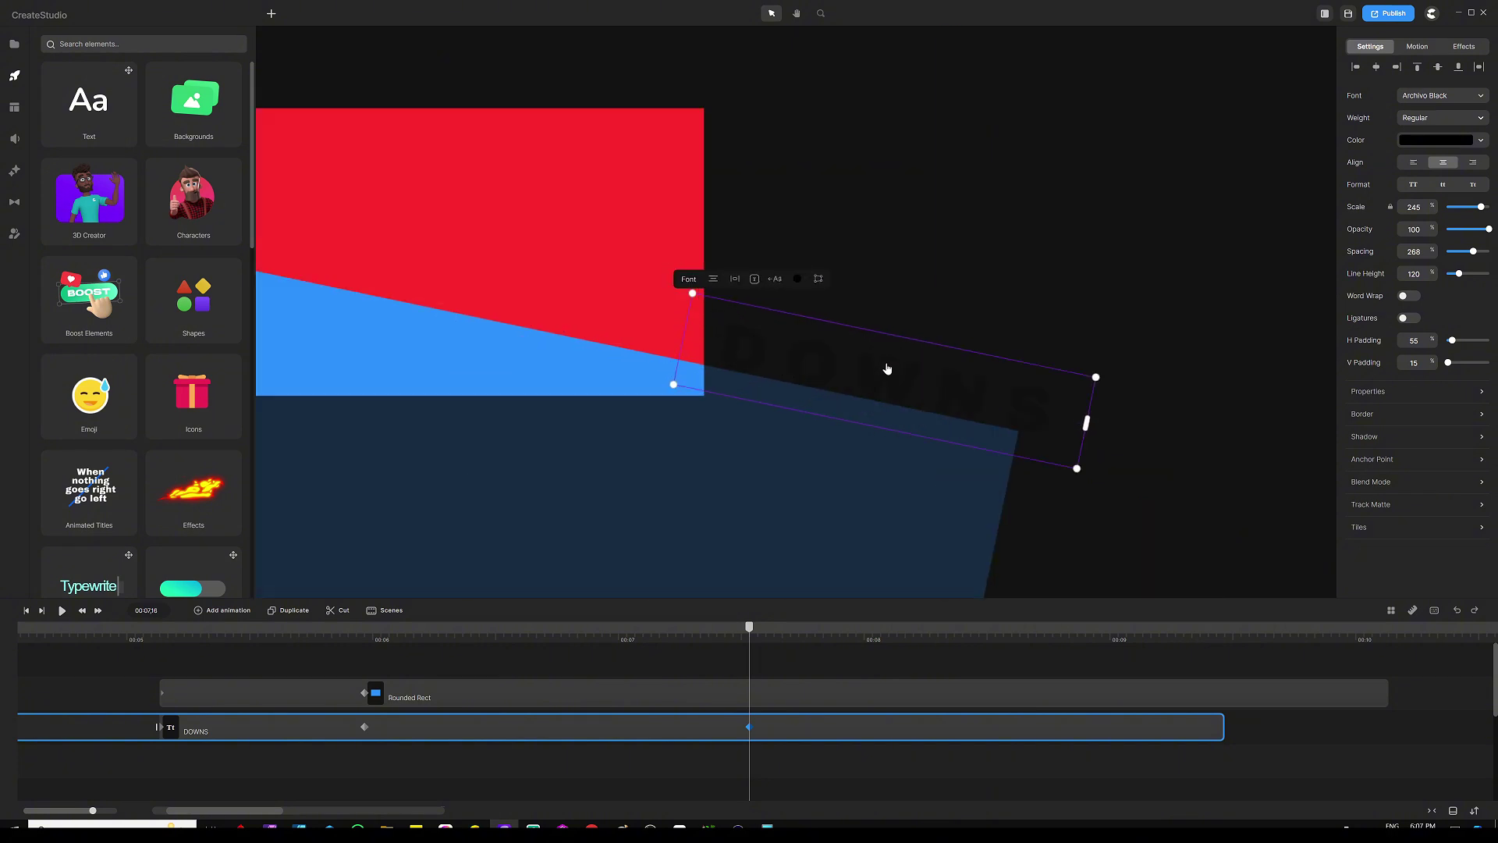
left_click(897, 258)
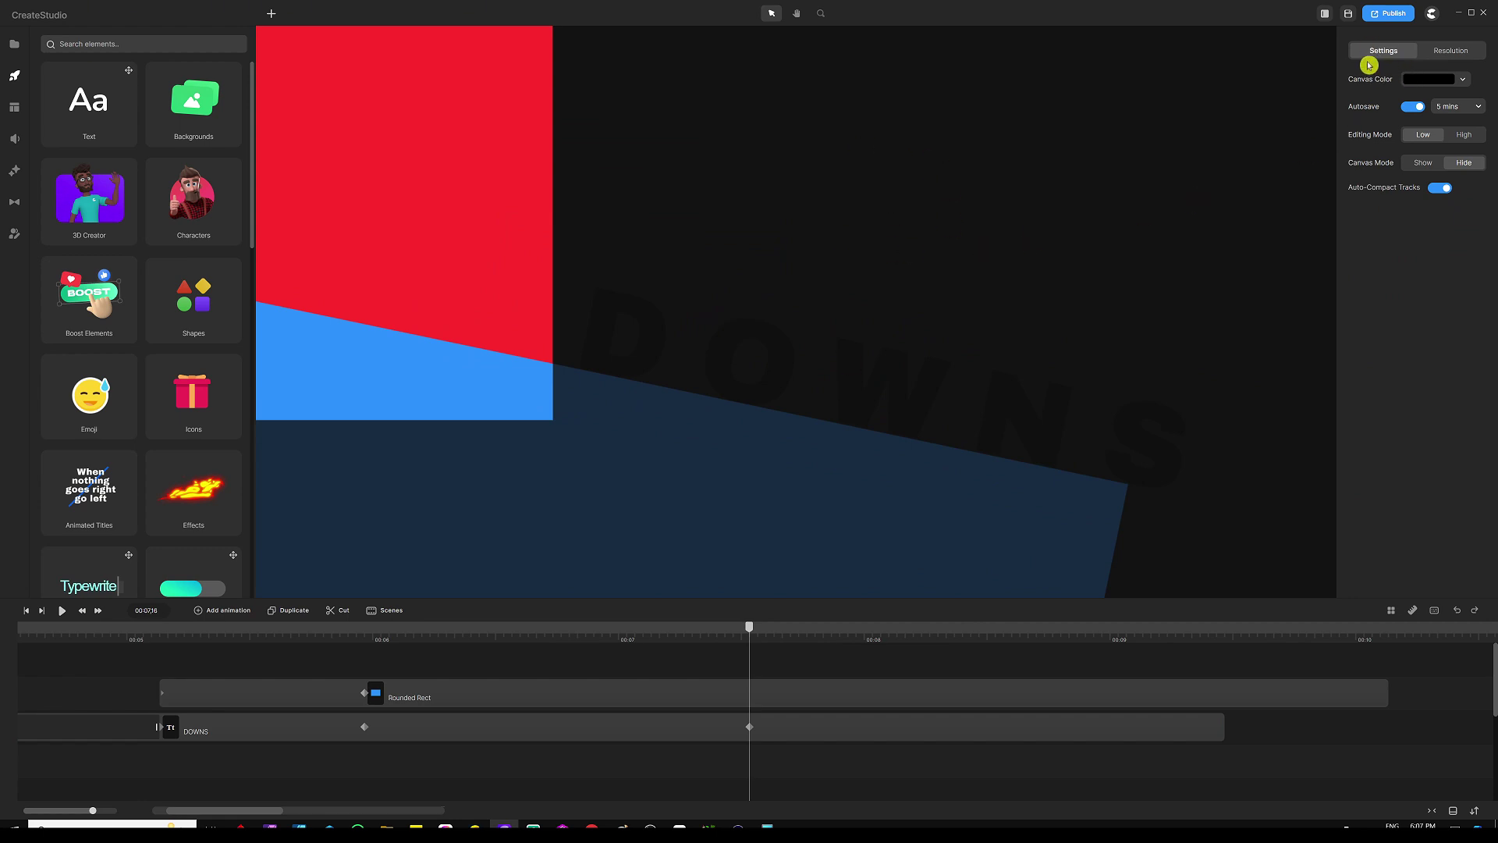
Show the layers outside the canvas and colour the DOWNS text red (e54242) so it stands out against the dark background
left_click(1422, 164)
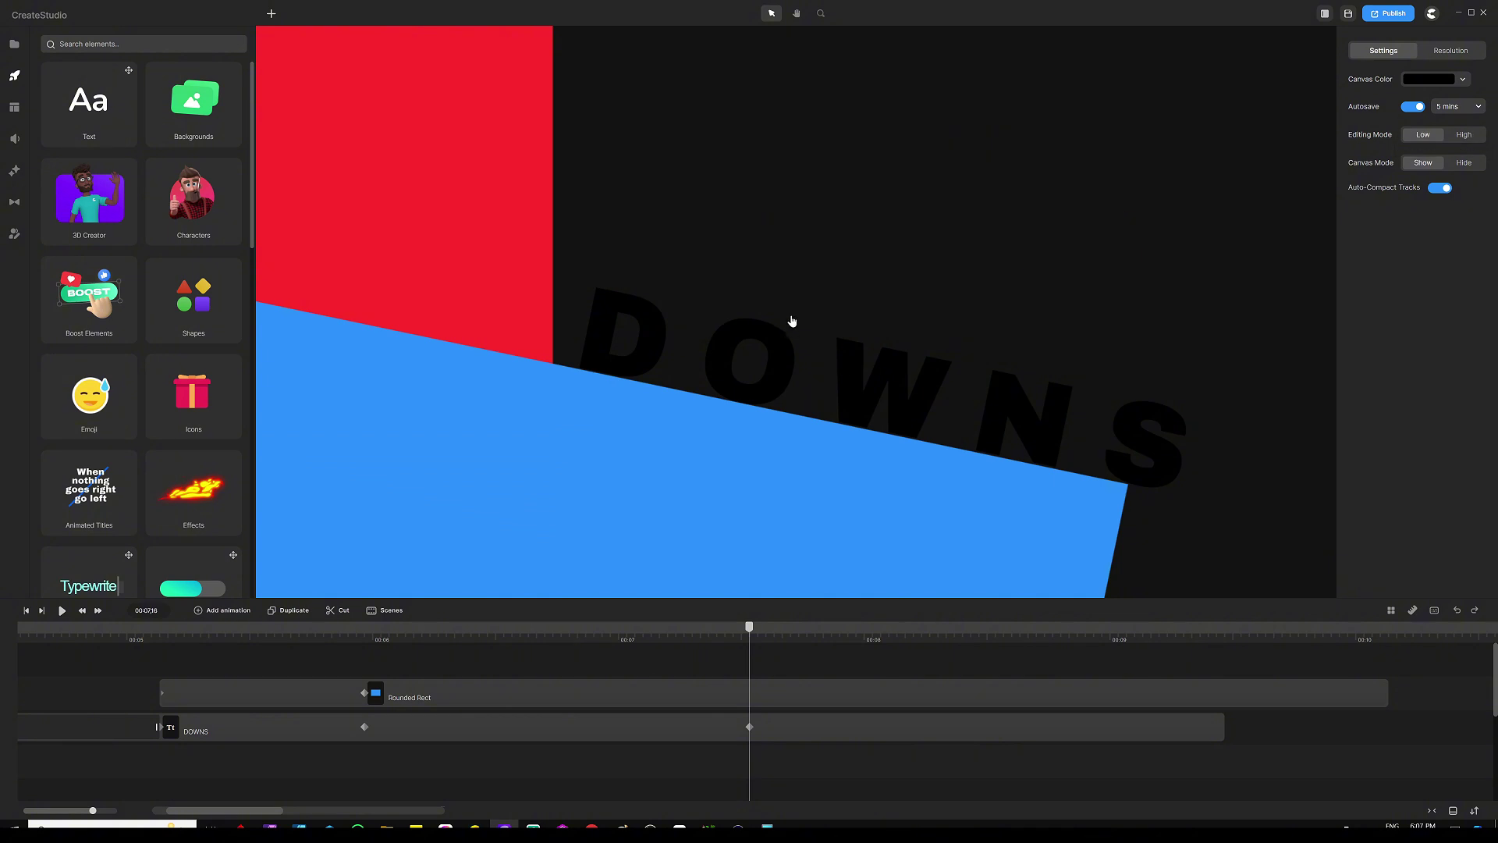
left_click(851, 739)
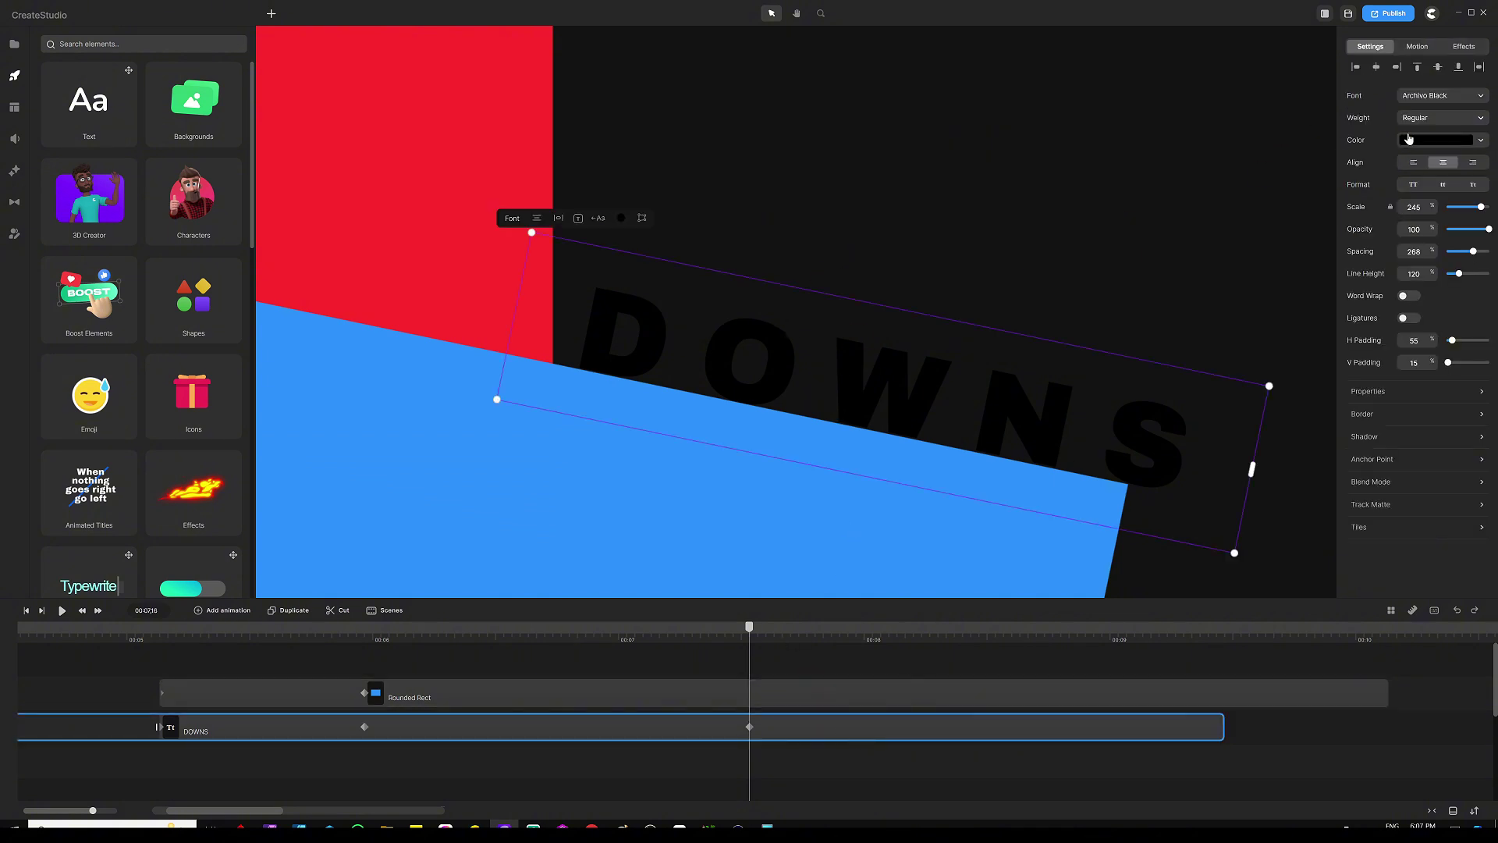
left_click(1428, 153)
left_click(860, 370)
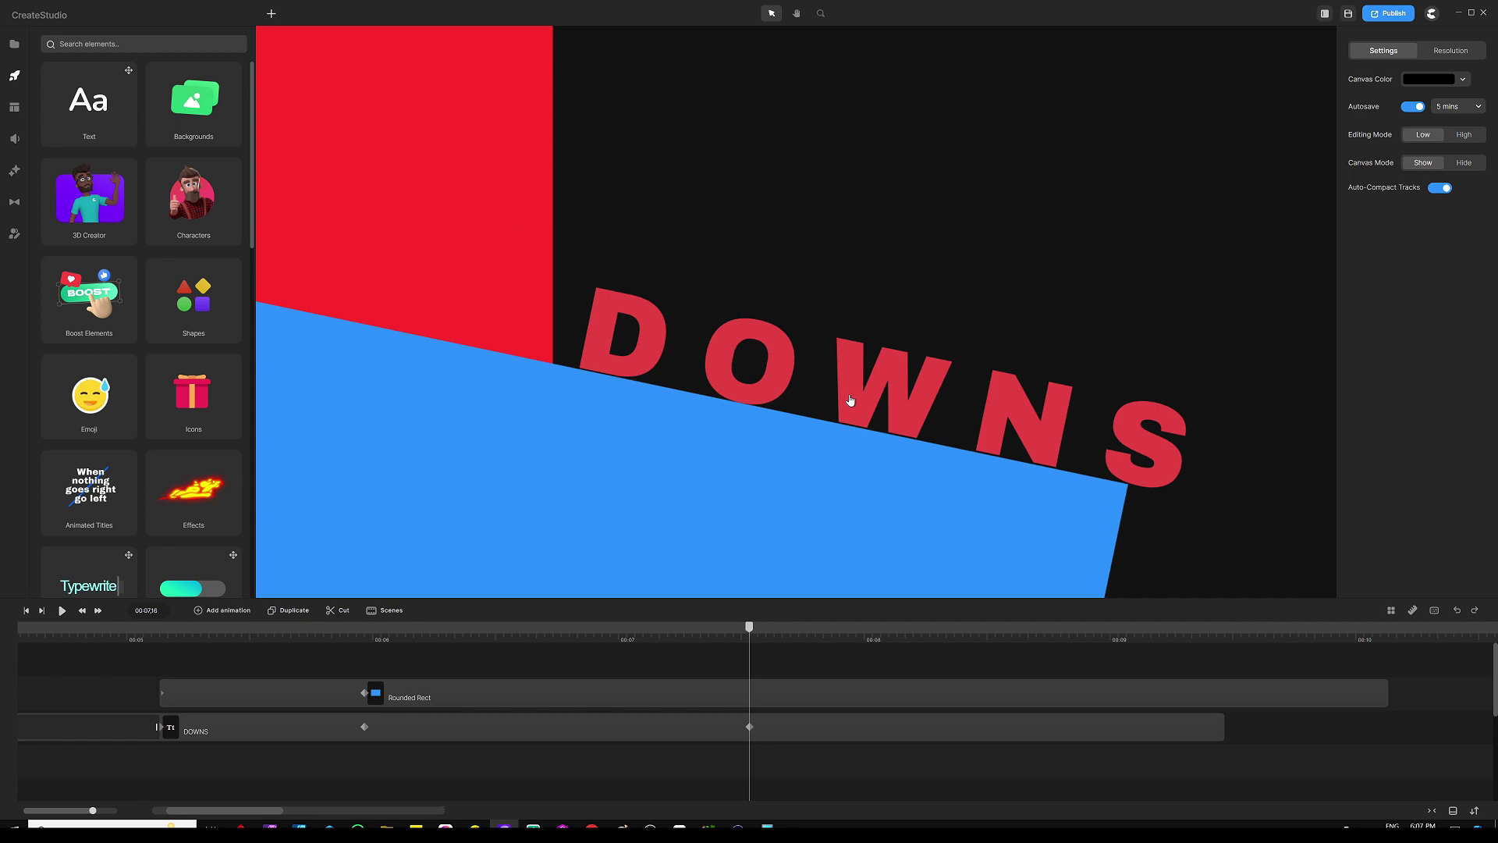
Nudge the DOWNS text slightly further down the slope, keeping its letters resting on the rectangle's edge
scroll(850, 400, "up", 3)
left_click(850, 399)
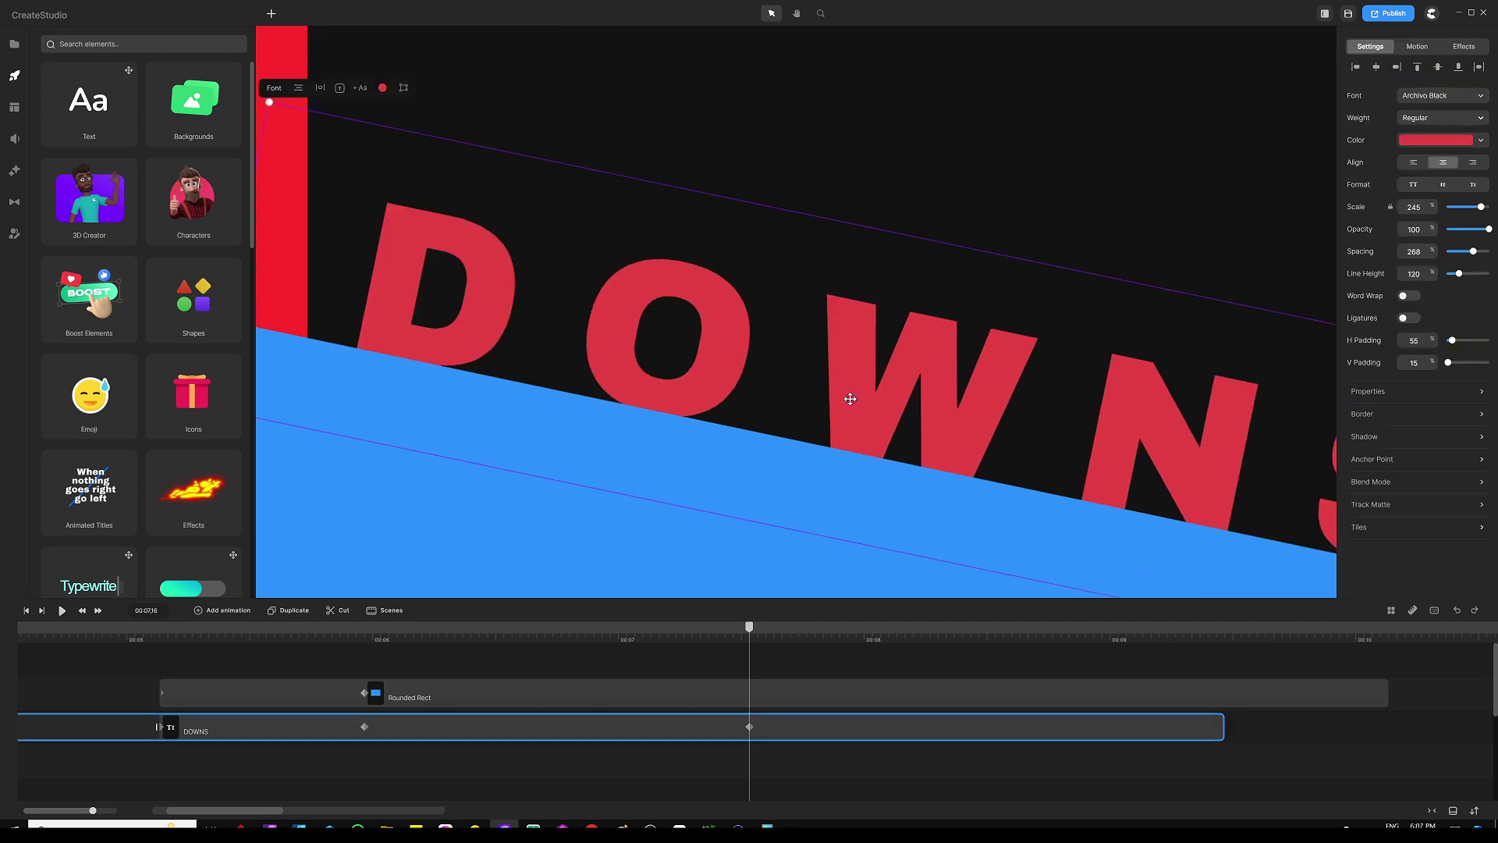
left_click_drag(851, 399, 882, 408)
scroll(705, 288, "down", 3)
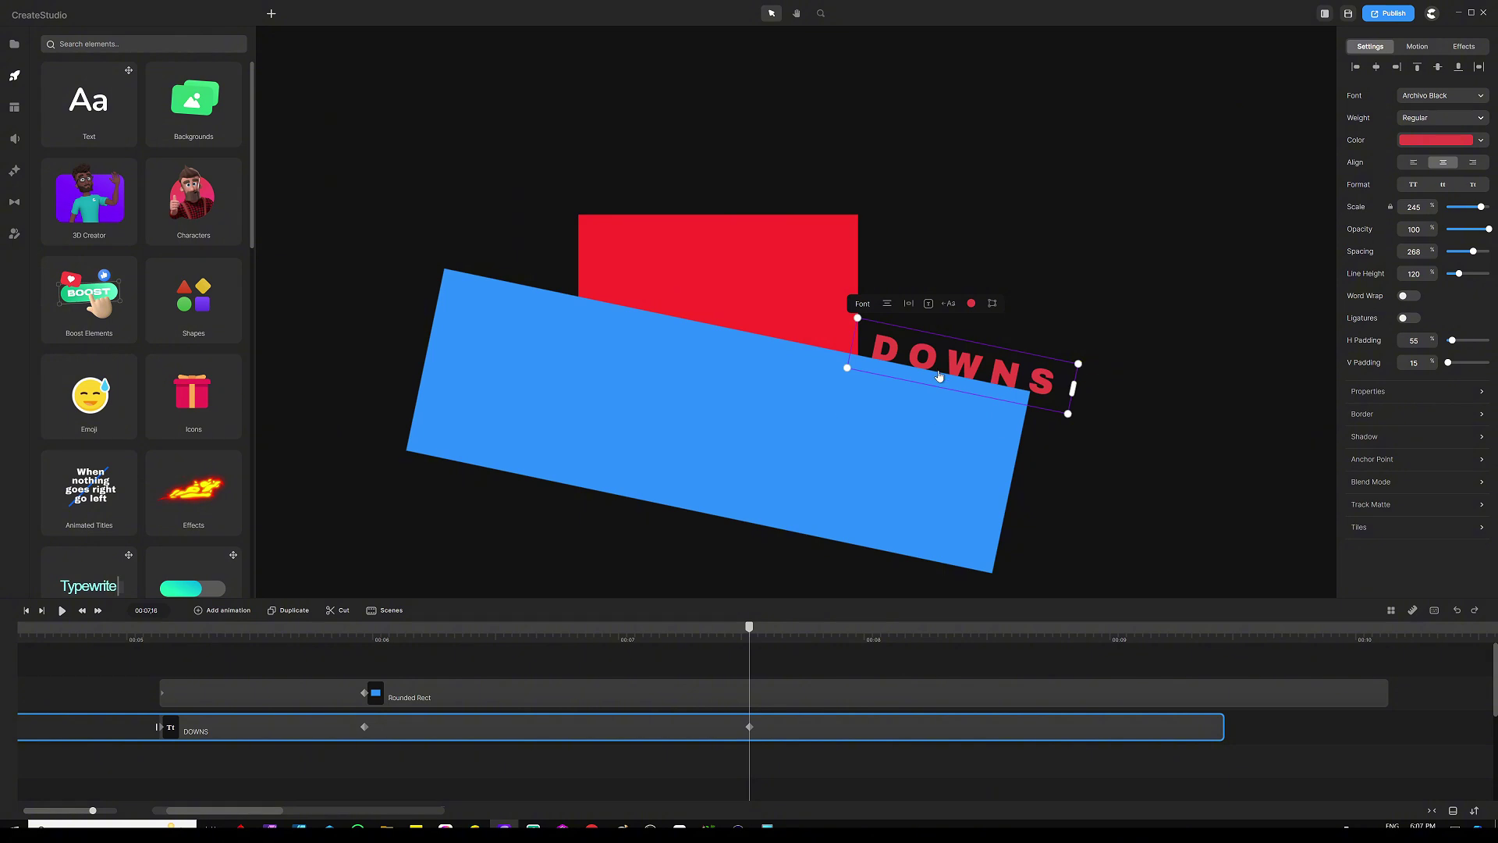
Restore the DOWNS text colour to black and hide the layers outside the canvas
left_click(1437, 141)
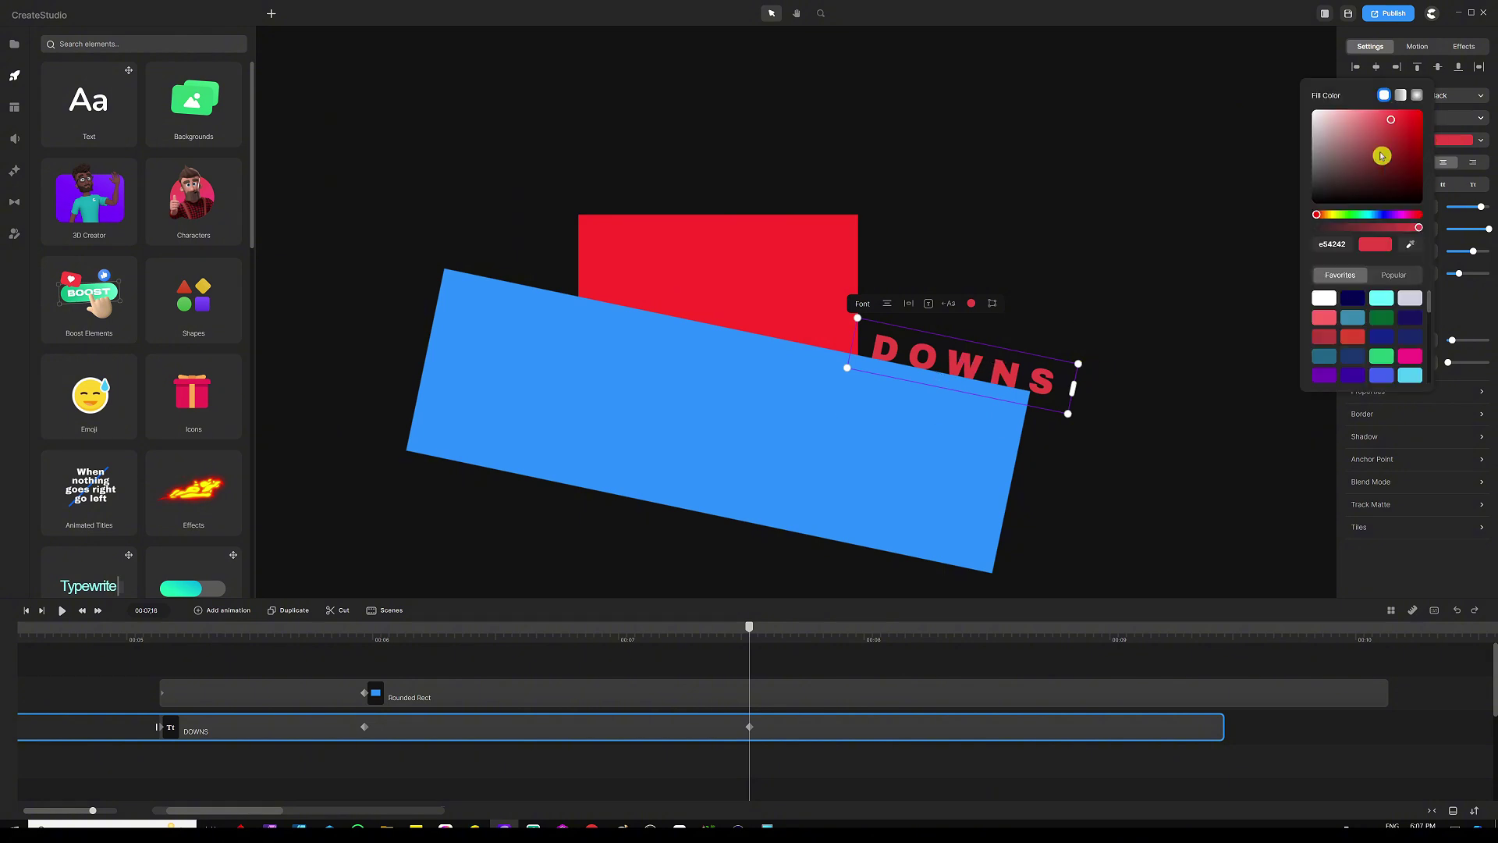
left_click_drag(1382, 156, 1470, 259)
left_click(1227, 431)
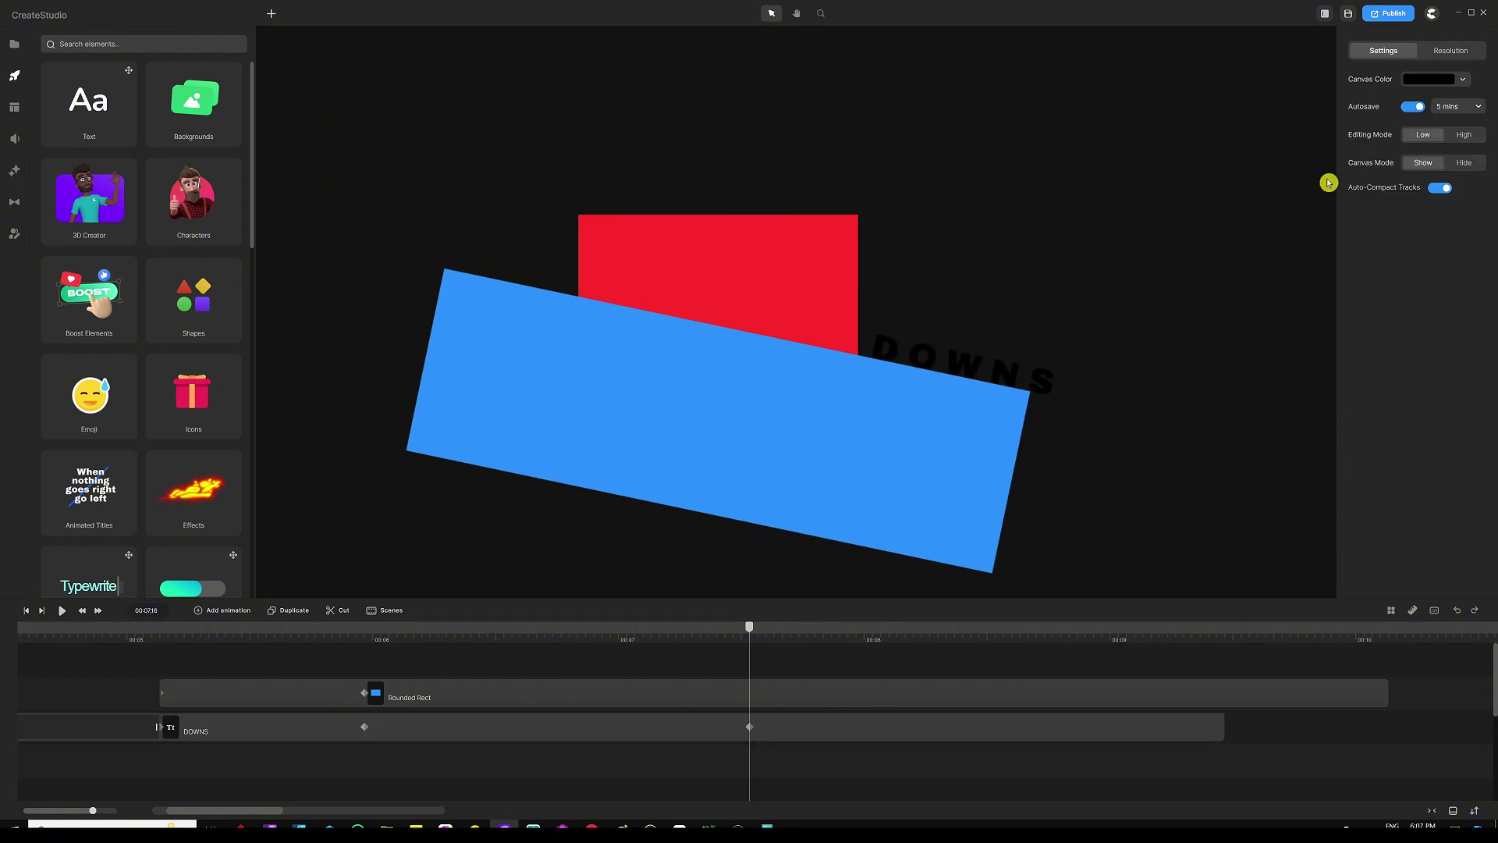
left_click(1461, 163)
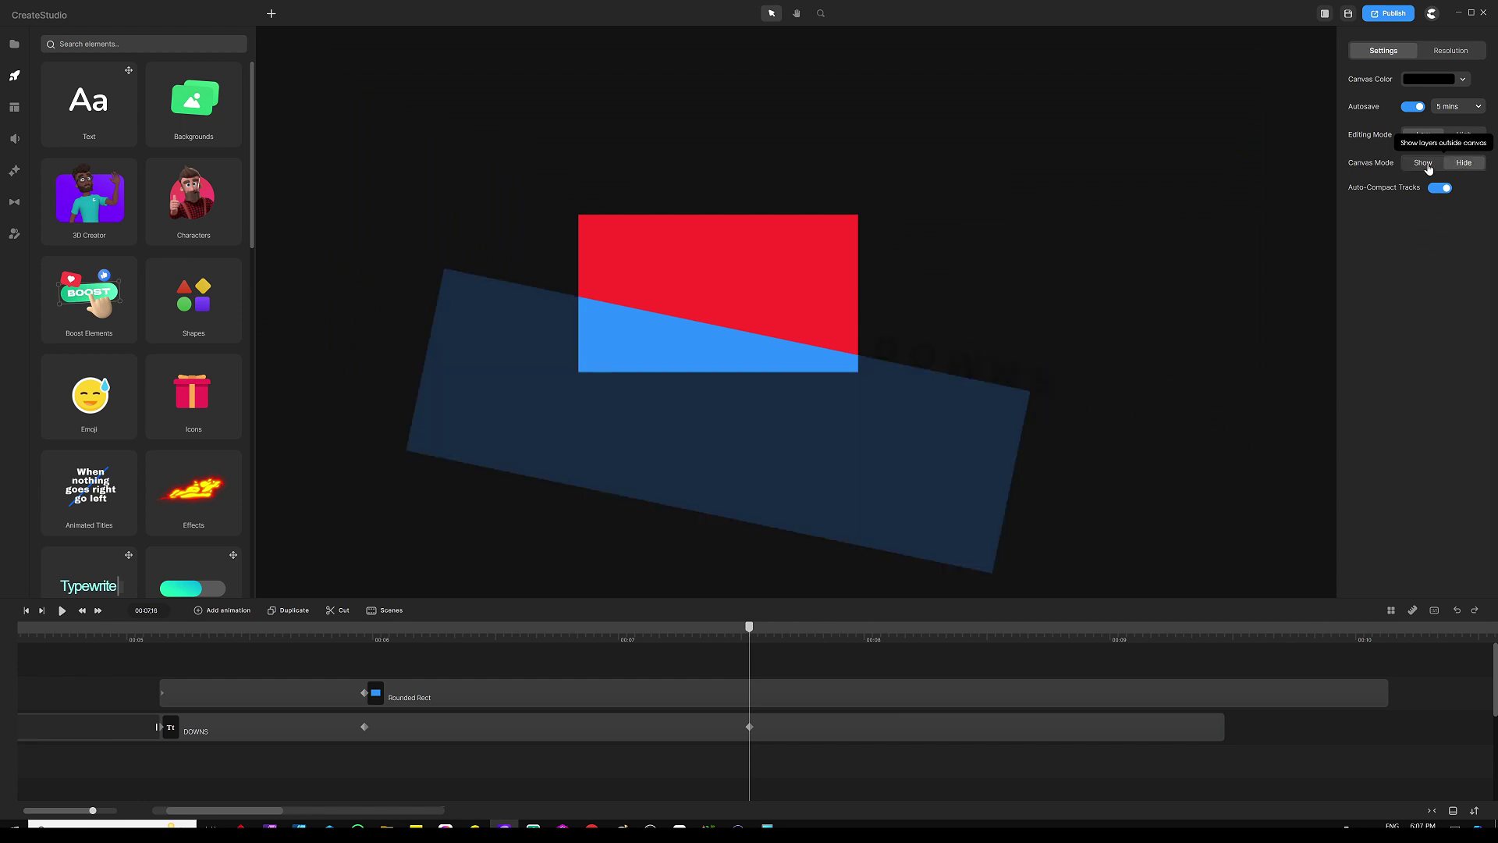
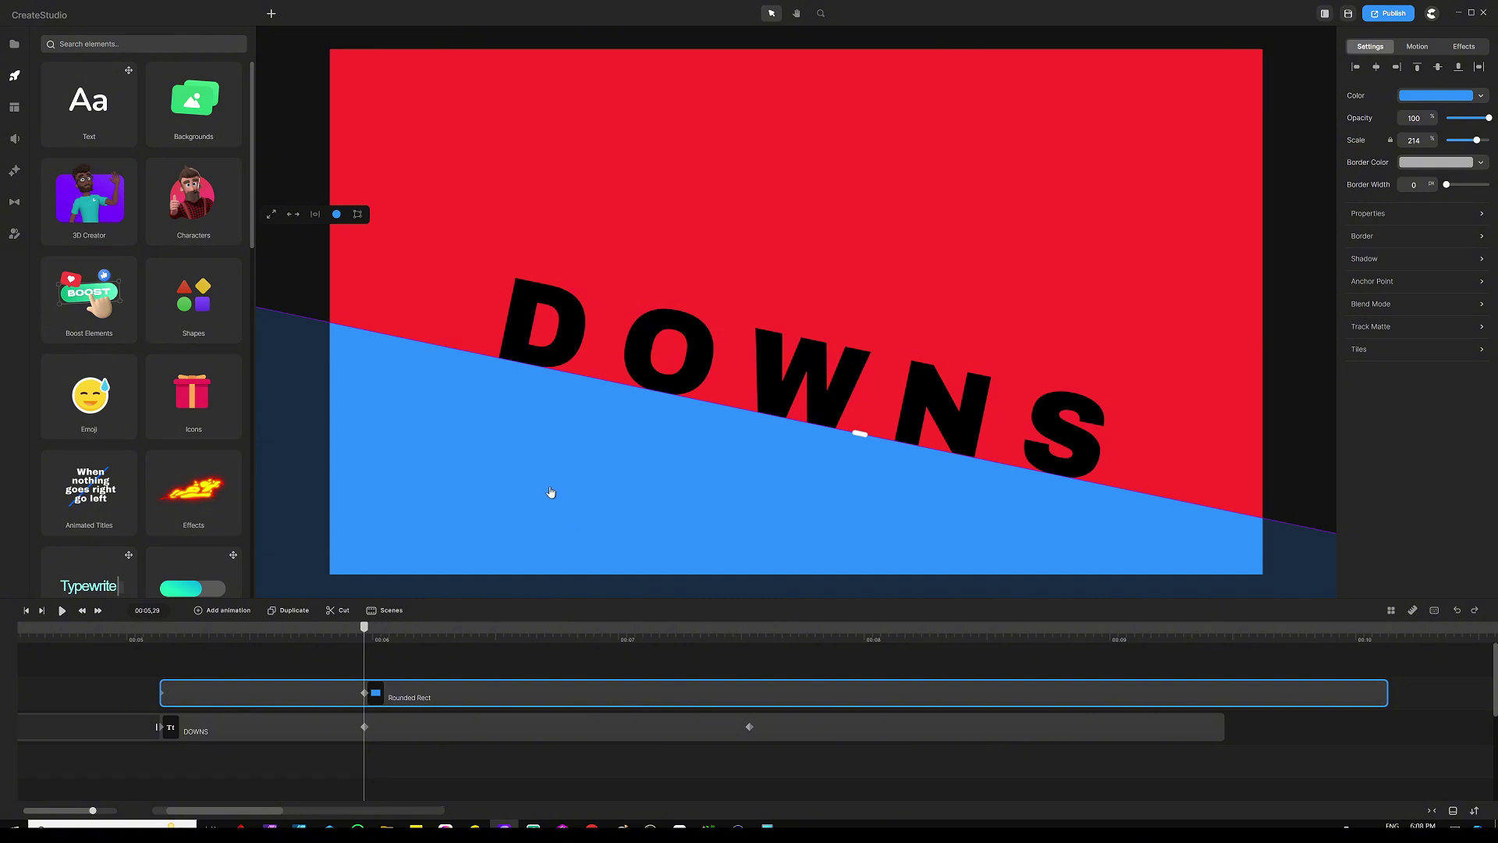
Change the sloping rectangle's fill colour from blue to black (000000)
left_click(336, 213)
left_click(293, 242)
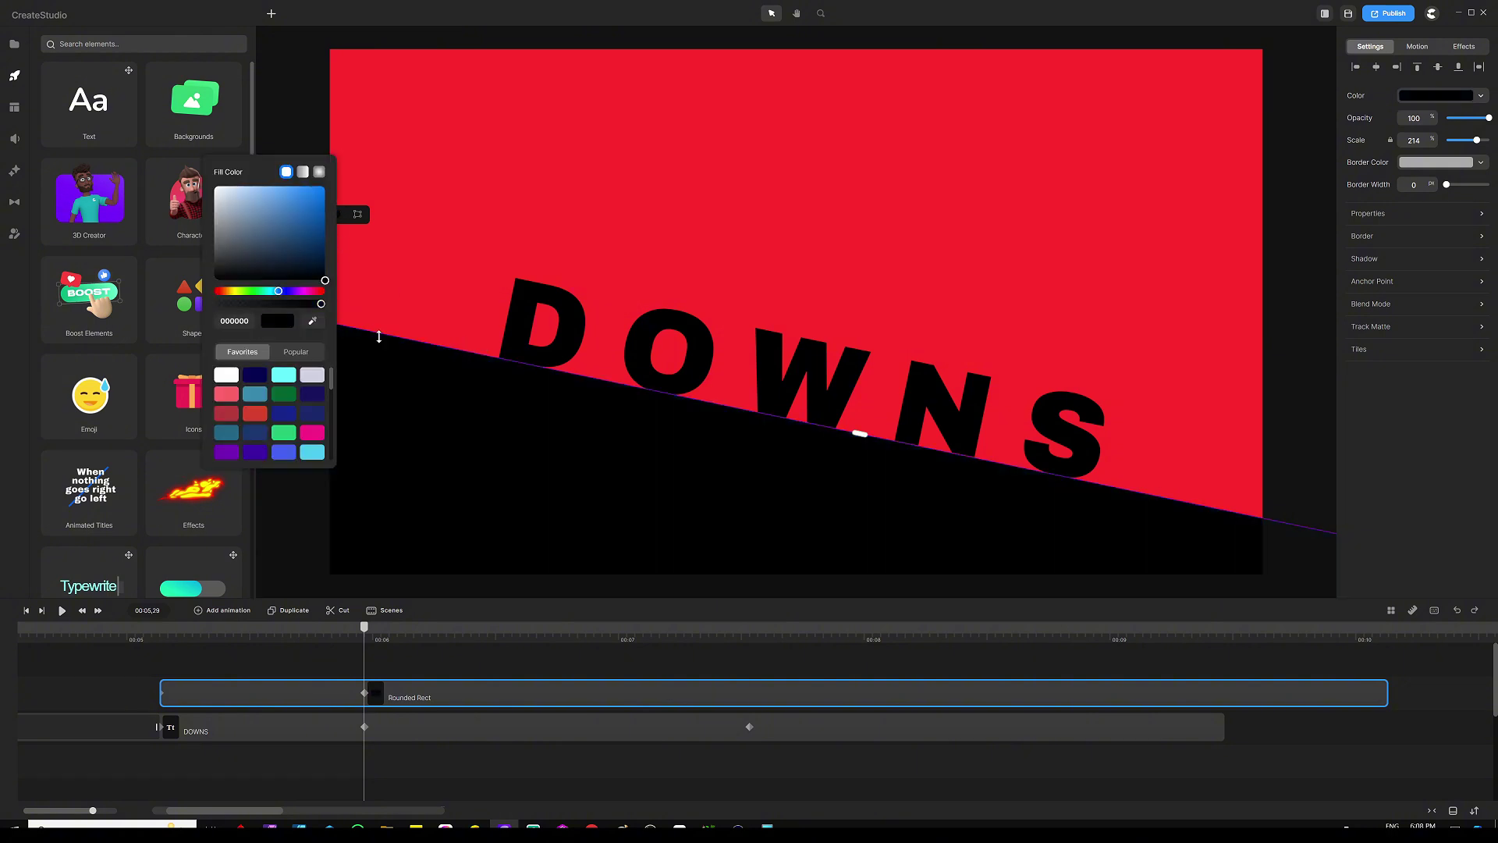
key("Escape")
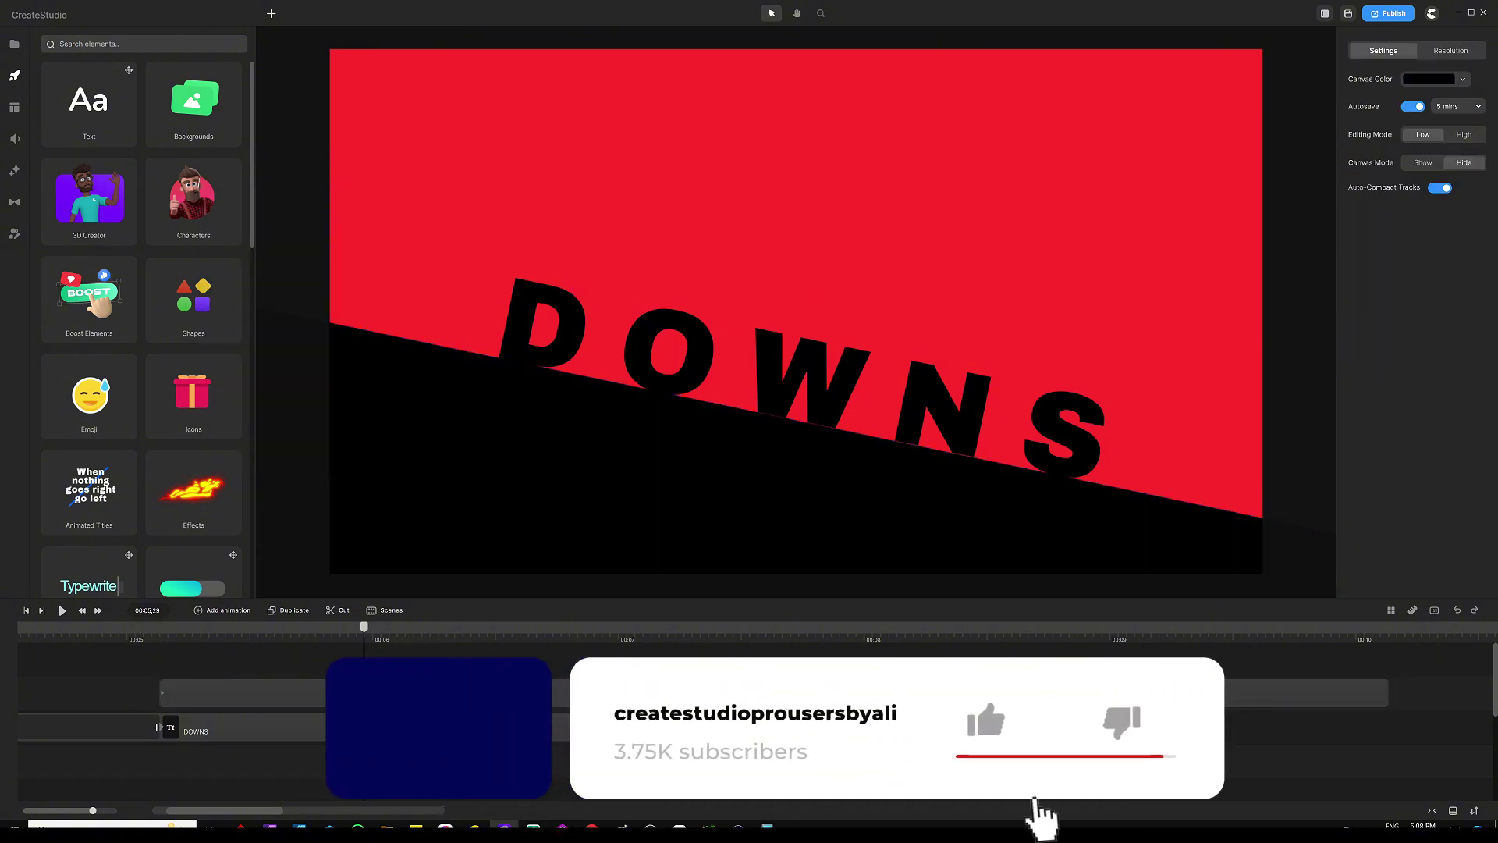
Duplicate the DOWNS clip with its animations and select the lower copy on the timeline
left_click(781, 437)
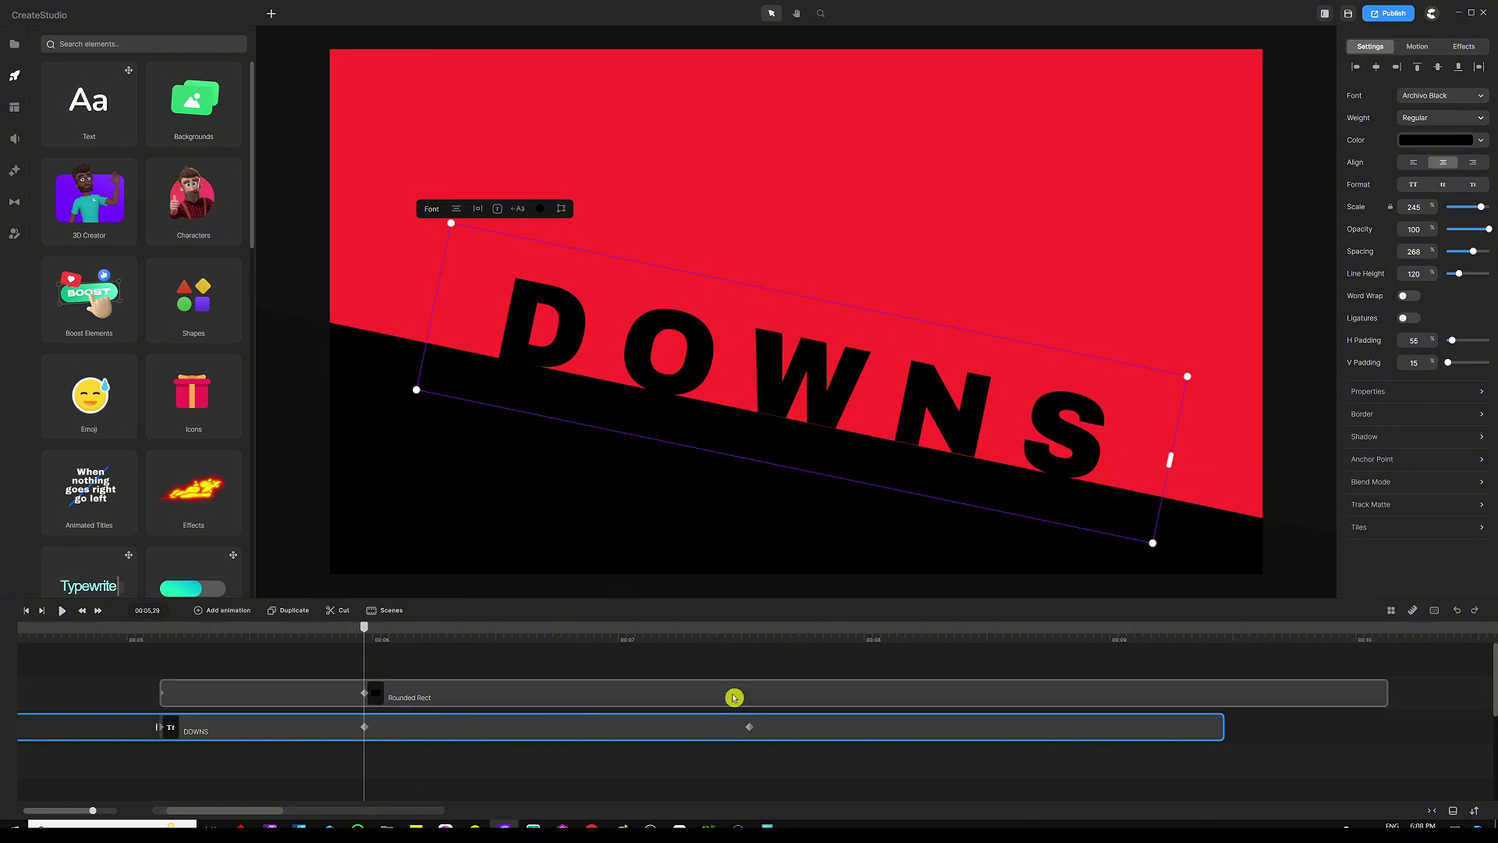
left_click_drag(683, 635, 521, 635)
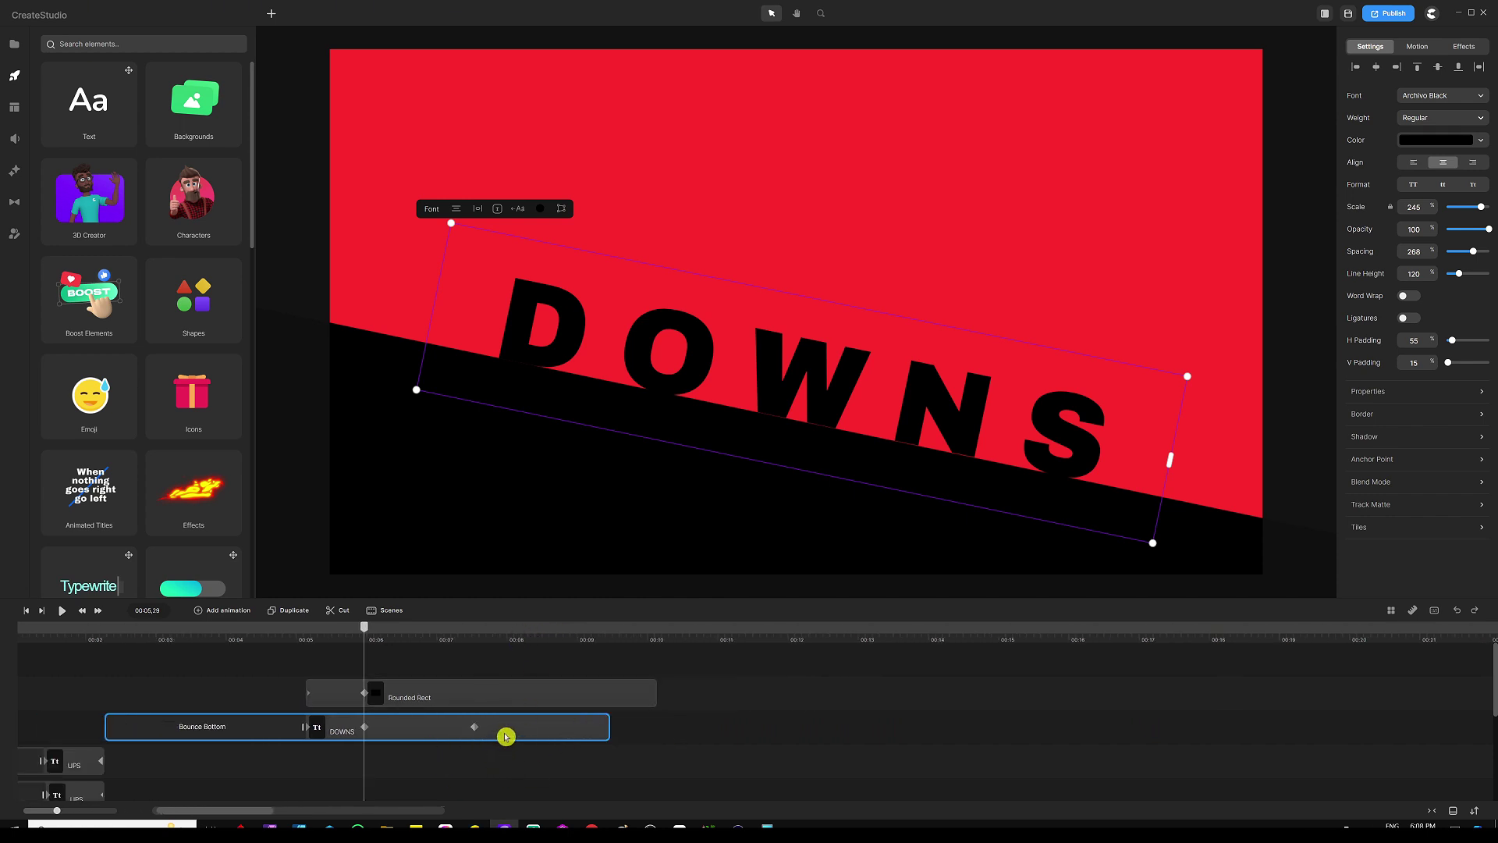
key("ctrl+d")
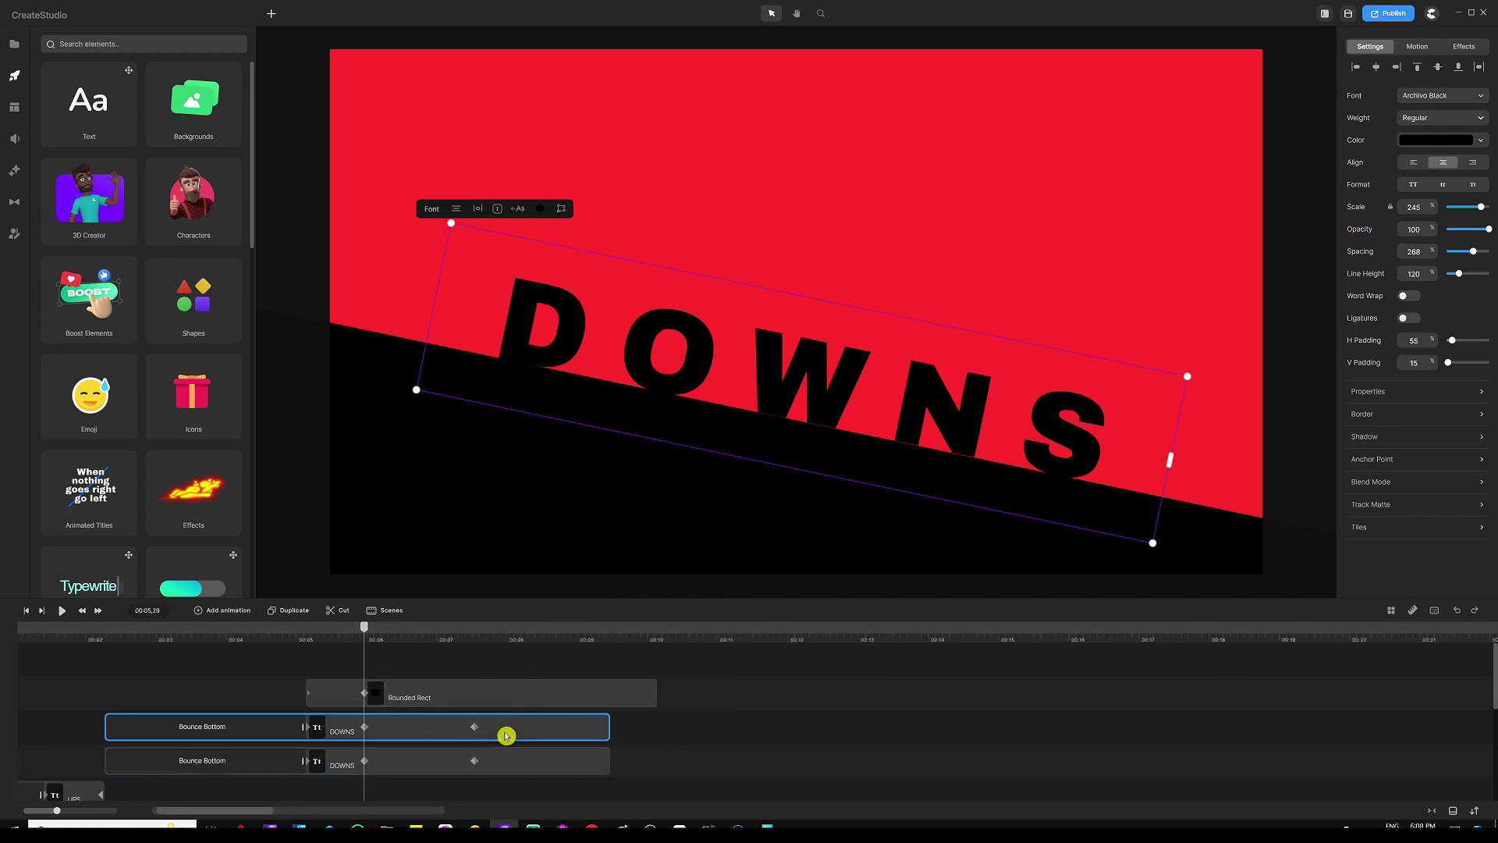
left_click(537, 765)
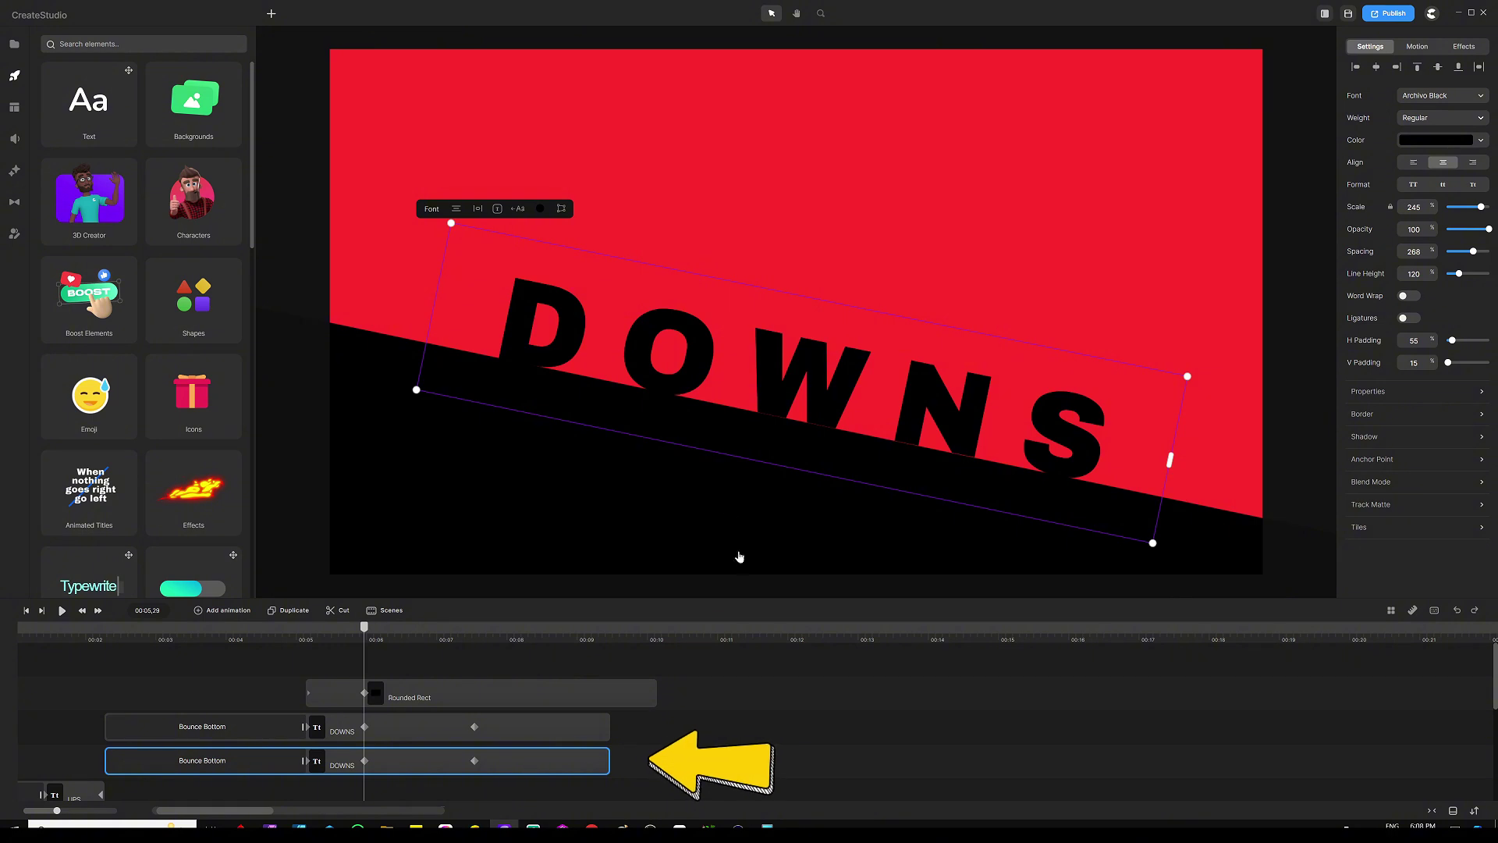
Change the text colour of the lower DOWNS copy to white
left_click(1419, 141)
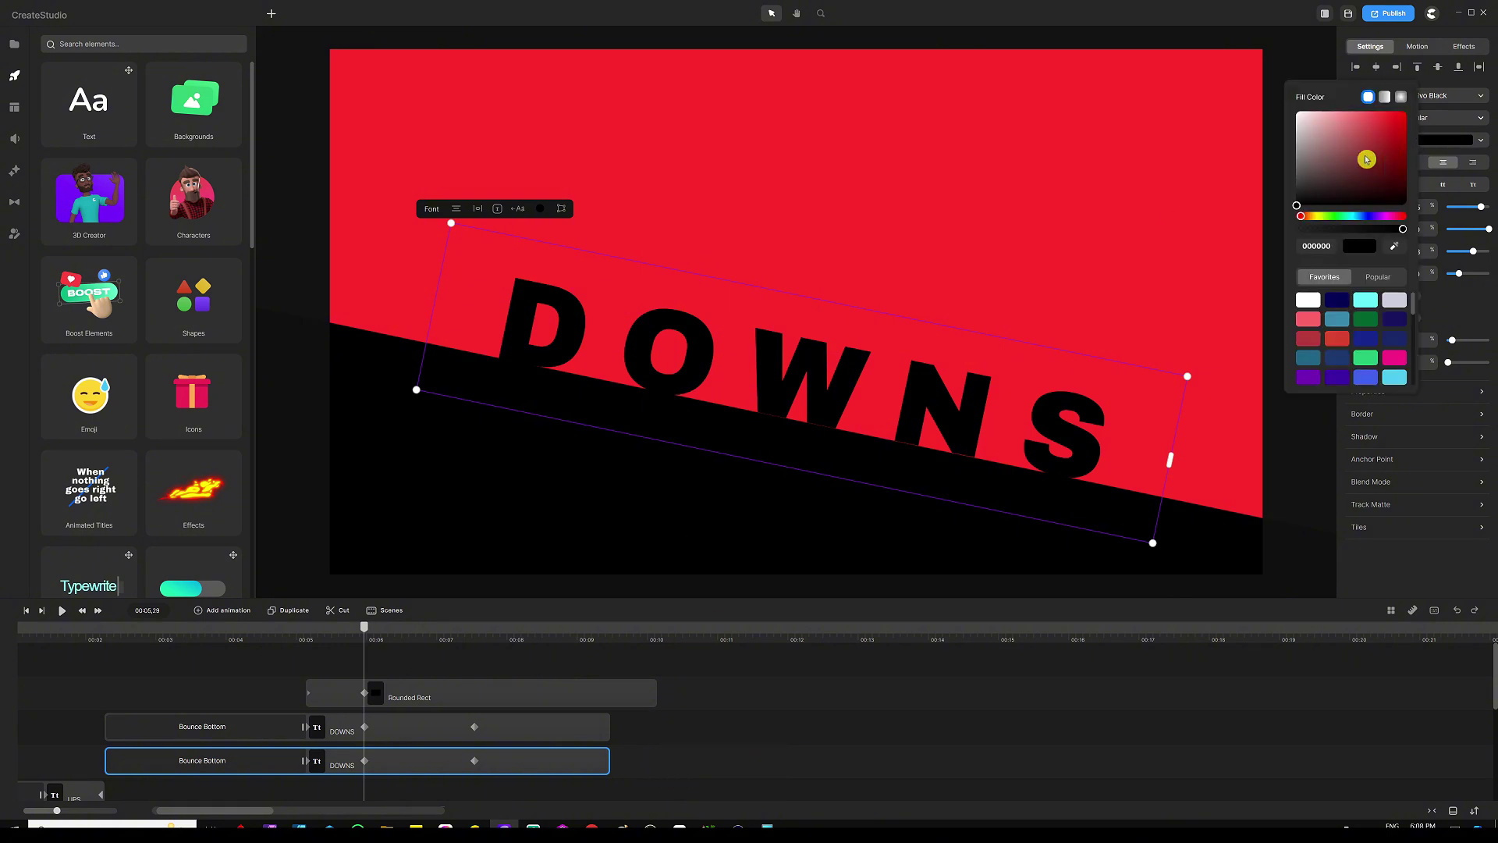
left_click_drag(1364, 157, 1302, 109)
left_click(382, 650)
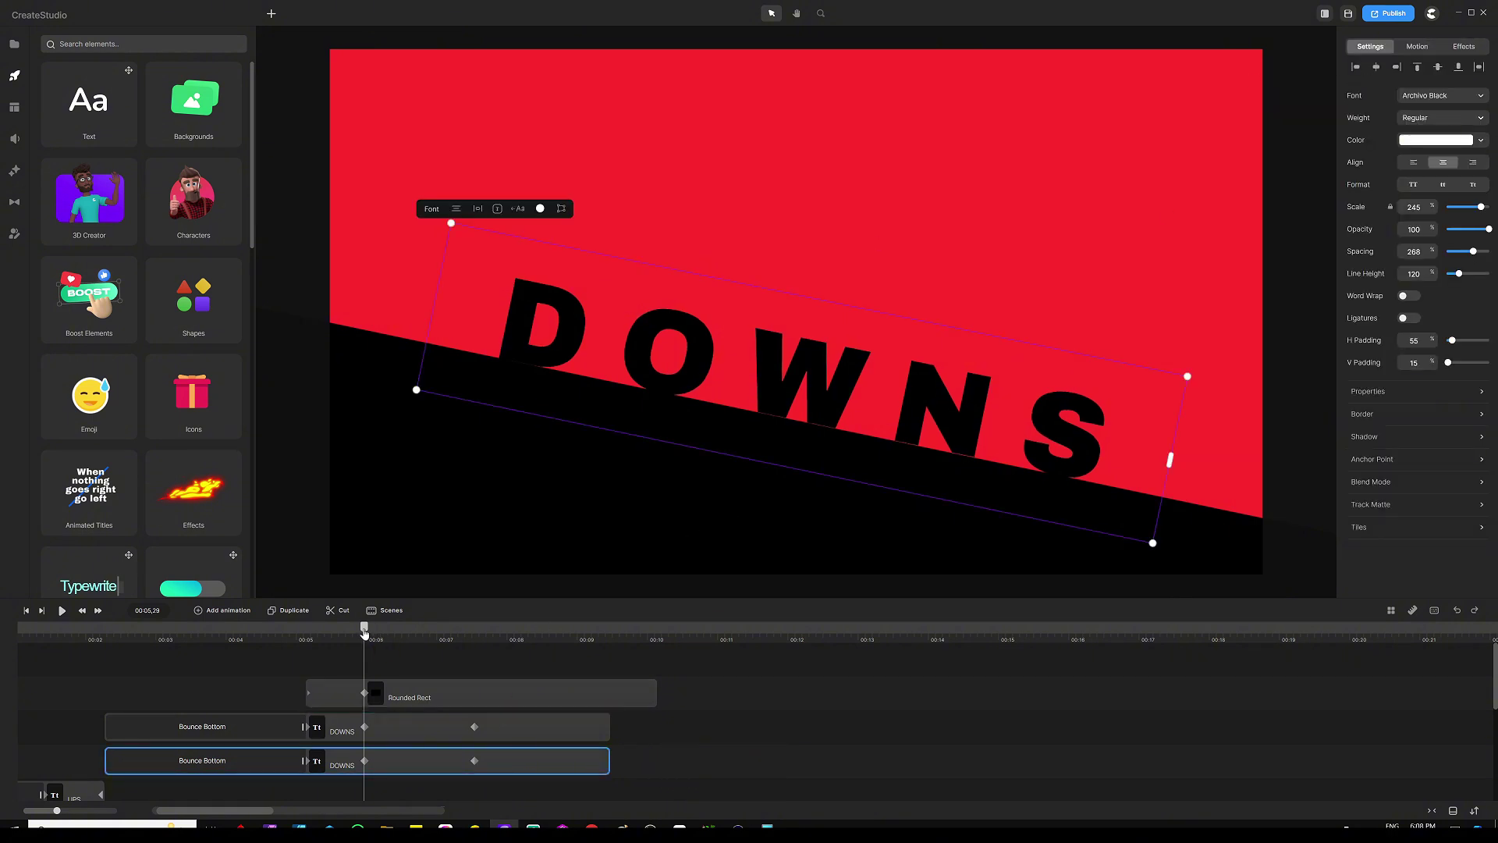
Offset the white DOWNS copy slightly to the right of the black text at the start of the tilt
left_click_drag(365, 632, 568, 762)
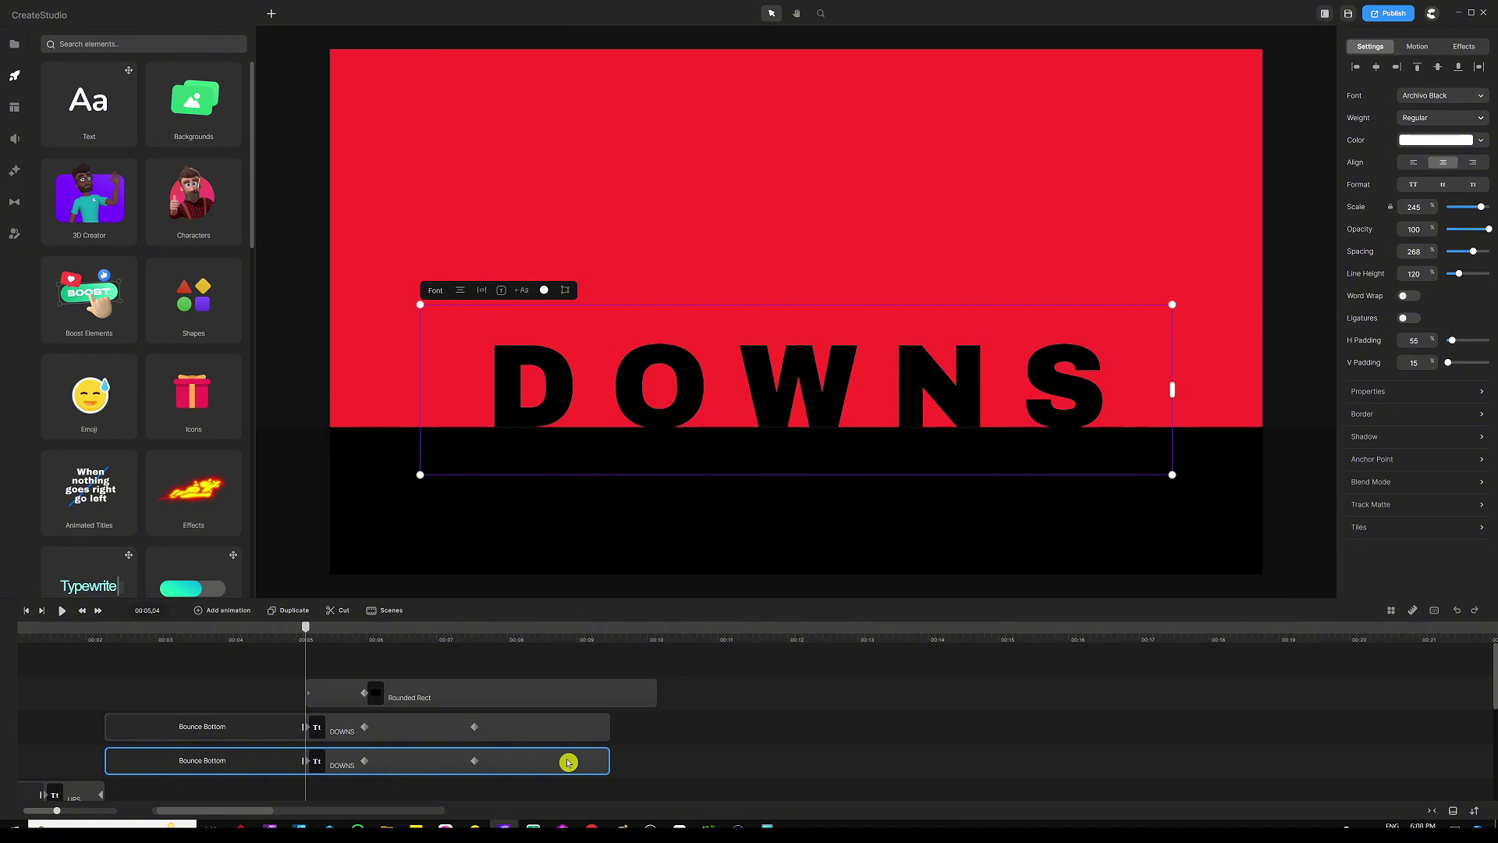
key("Right")
key("Right")
key("Right")
key("Right")
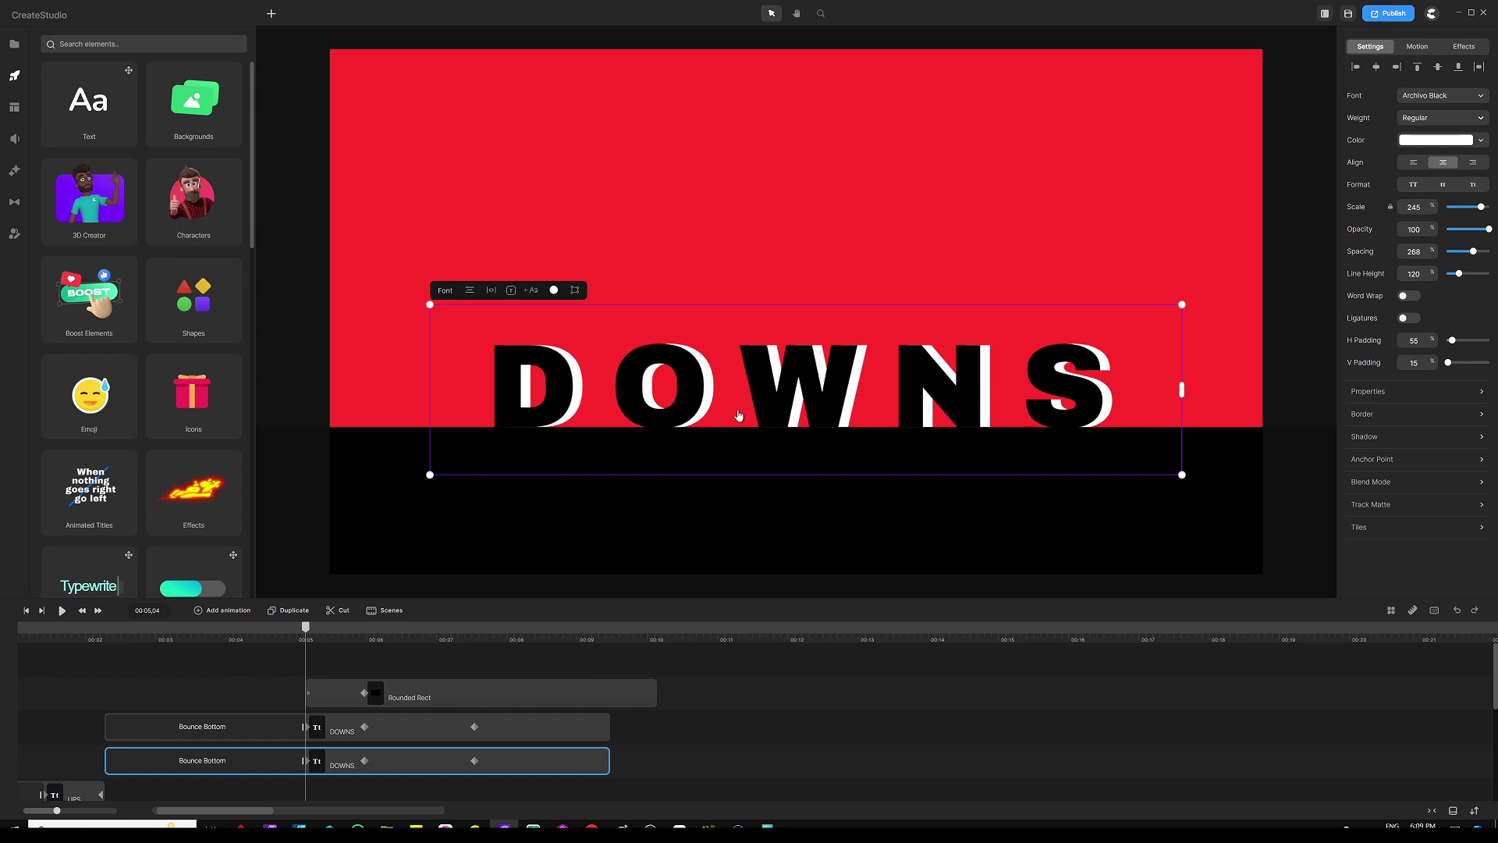
Shift the white DOWNS clip slightly later on the timeline so its letters trail the black ones
left_click(360, 650)
left_click_drag(305, 633, 171, 644)
scroll(197, 638, "up", 3)
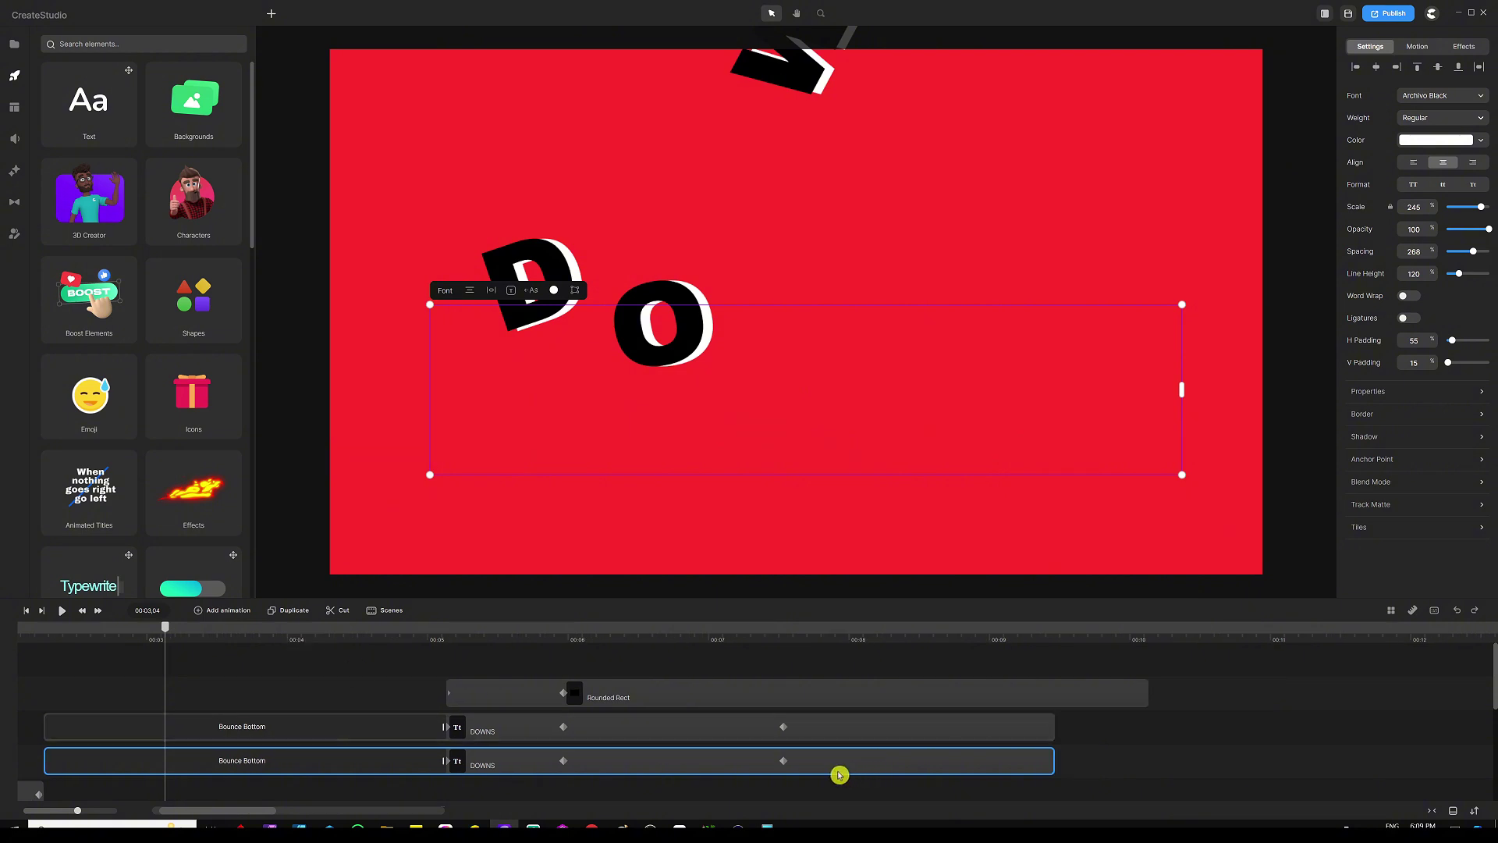
left_click_drag(839, 774, 849, 773)
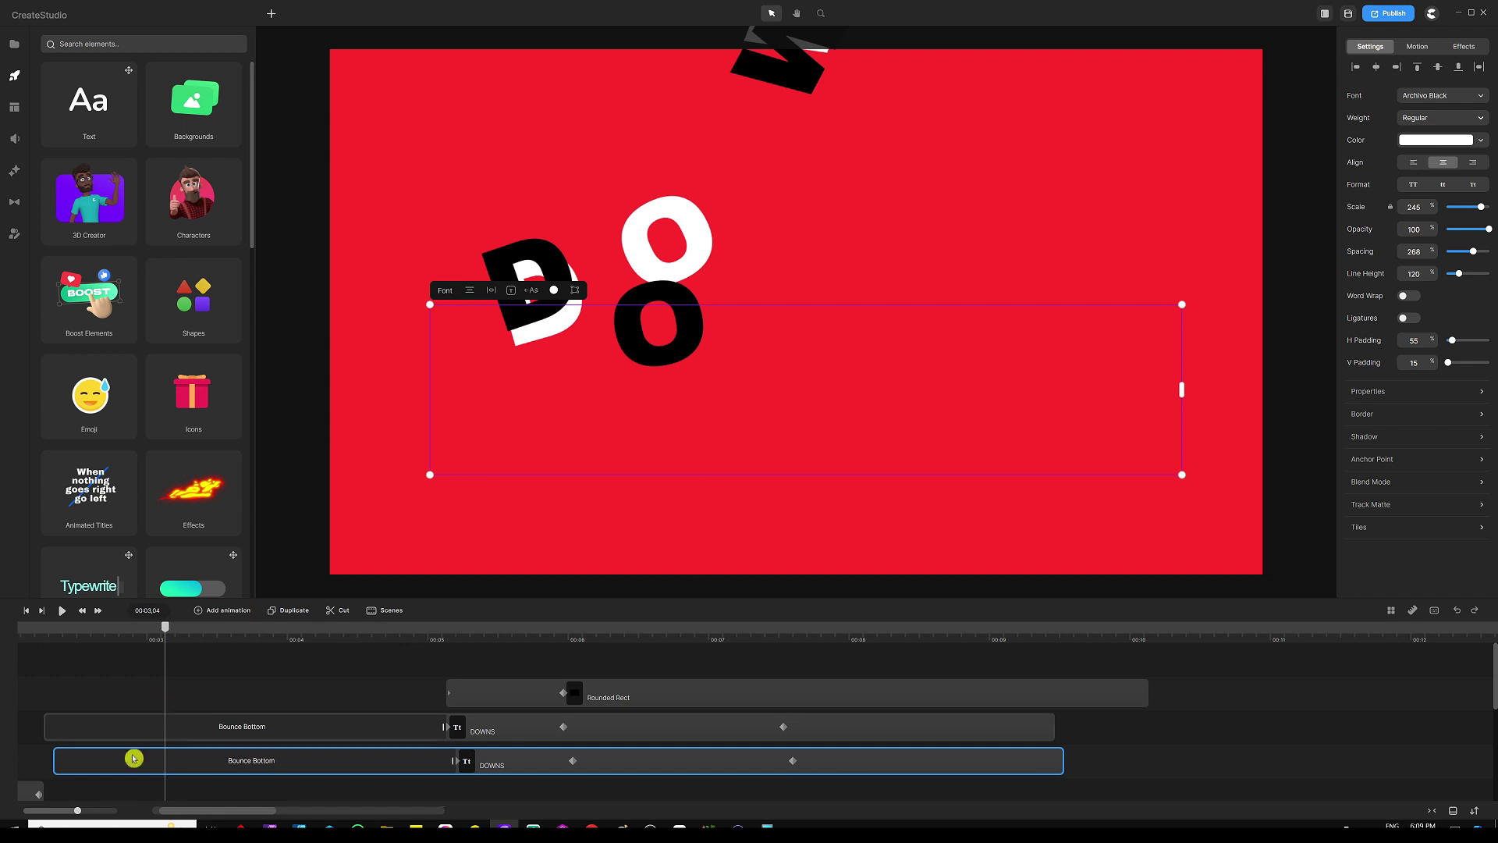
Play back the DOWNS sequence from the end of the UPS clips to check the white trailing letters
scroll(390, 636, "down", 3)
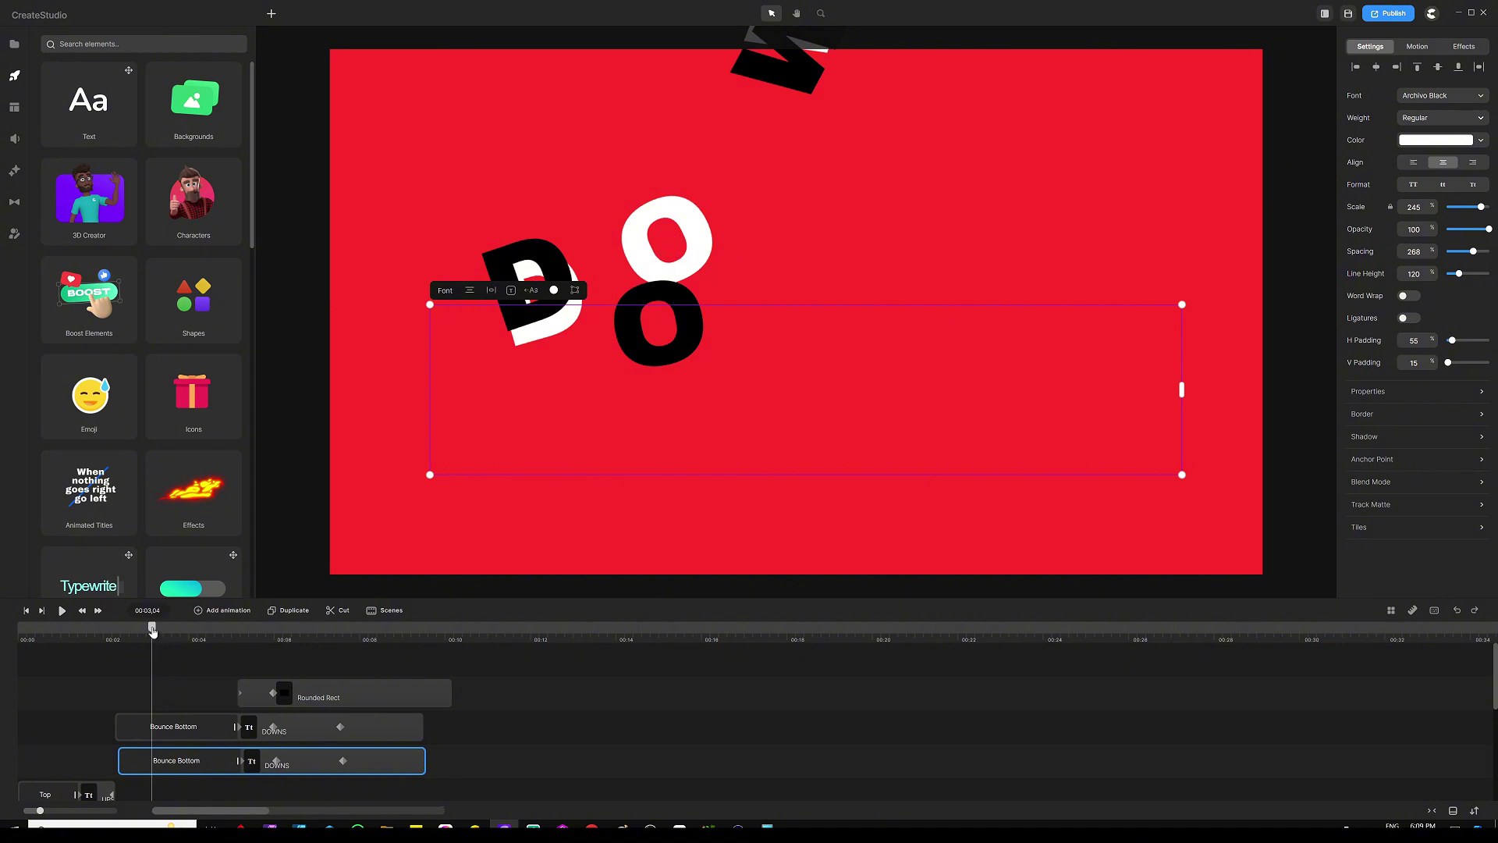
left_click(108, 636)
left_click(91, 665)
key("space")
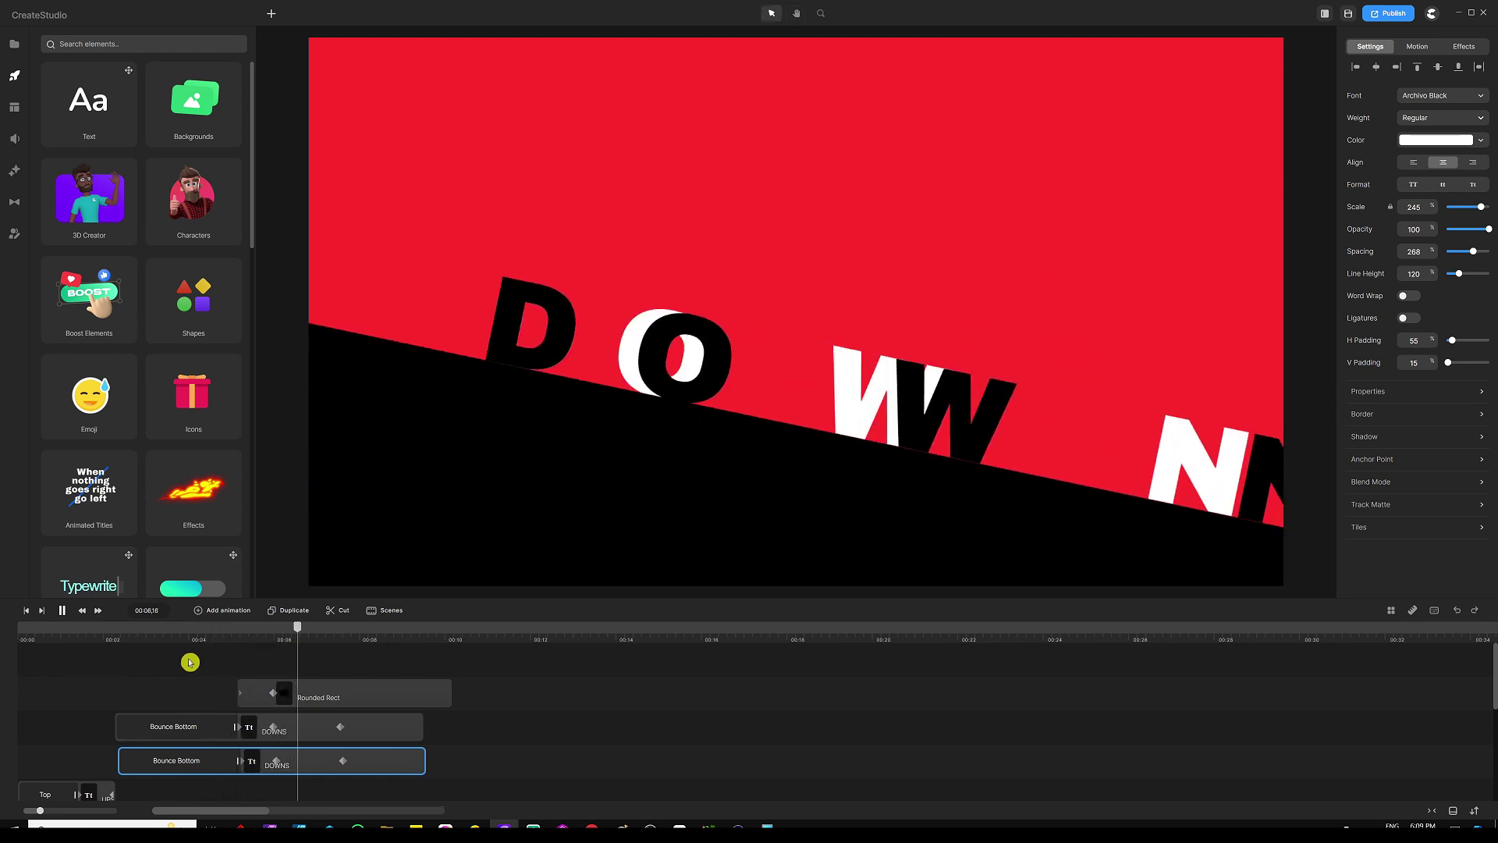
left_click(302, 629)
left_click_drag(303, 629, 248, 629)
Clear the black rectangle's rotation keyframes and move its clip earlier so it starts at about 3 seconds
left_click(669, 535)
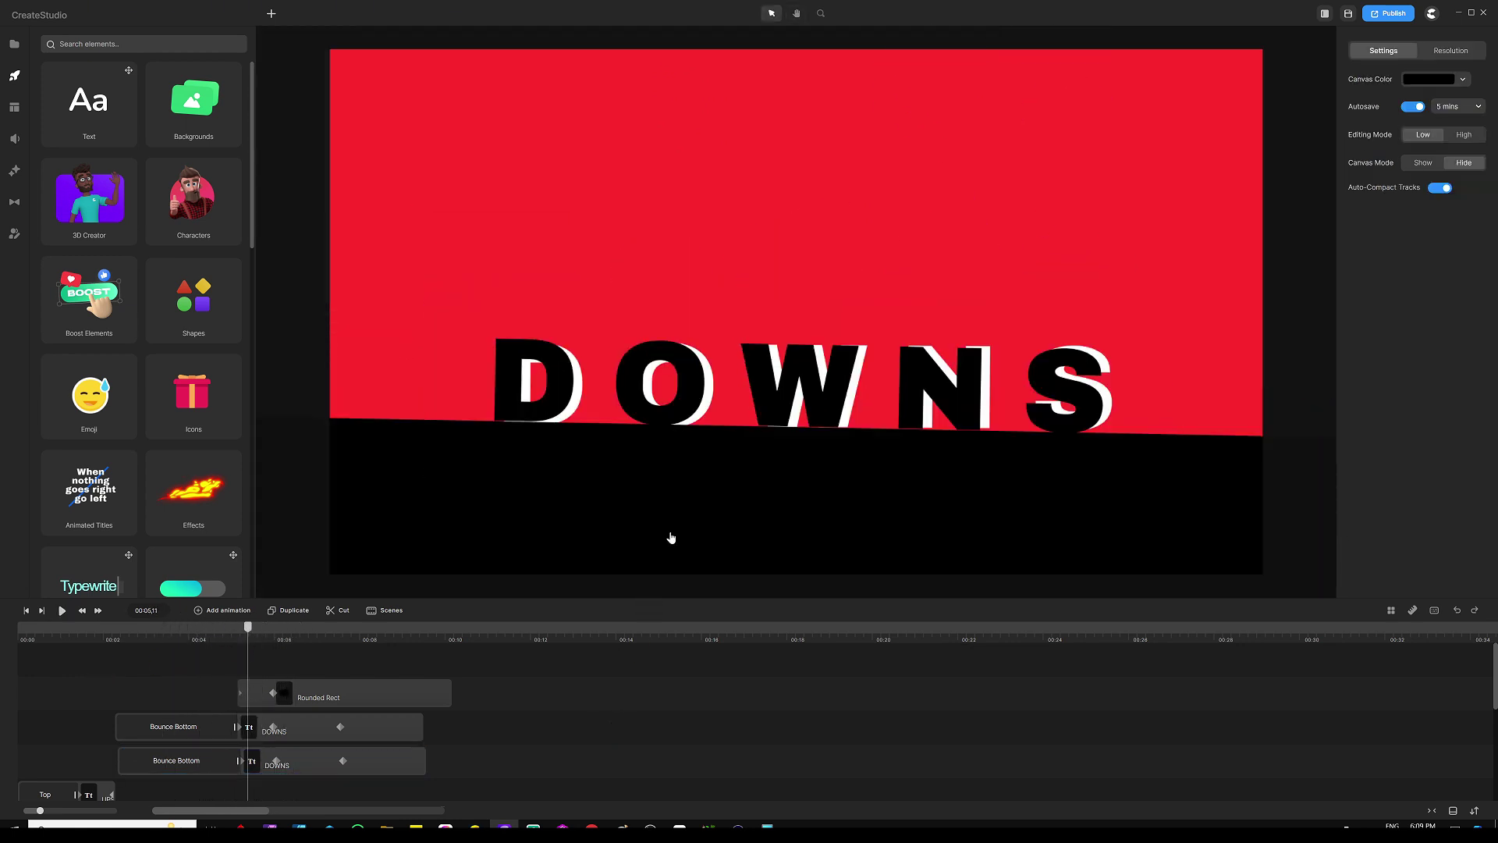
scroll(702, 338, "down", 3)
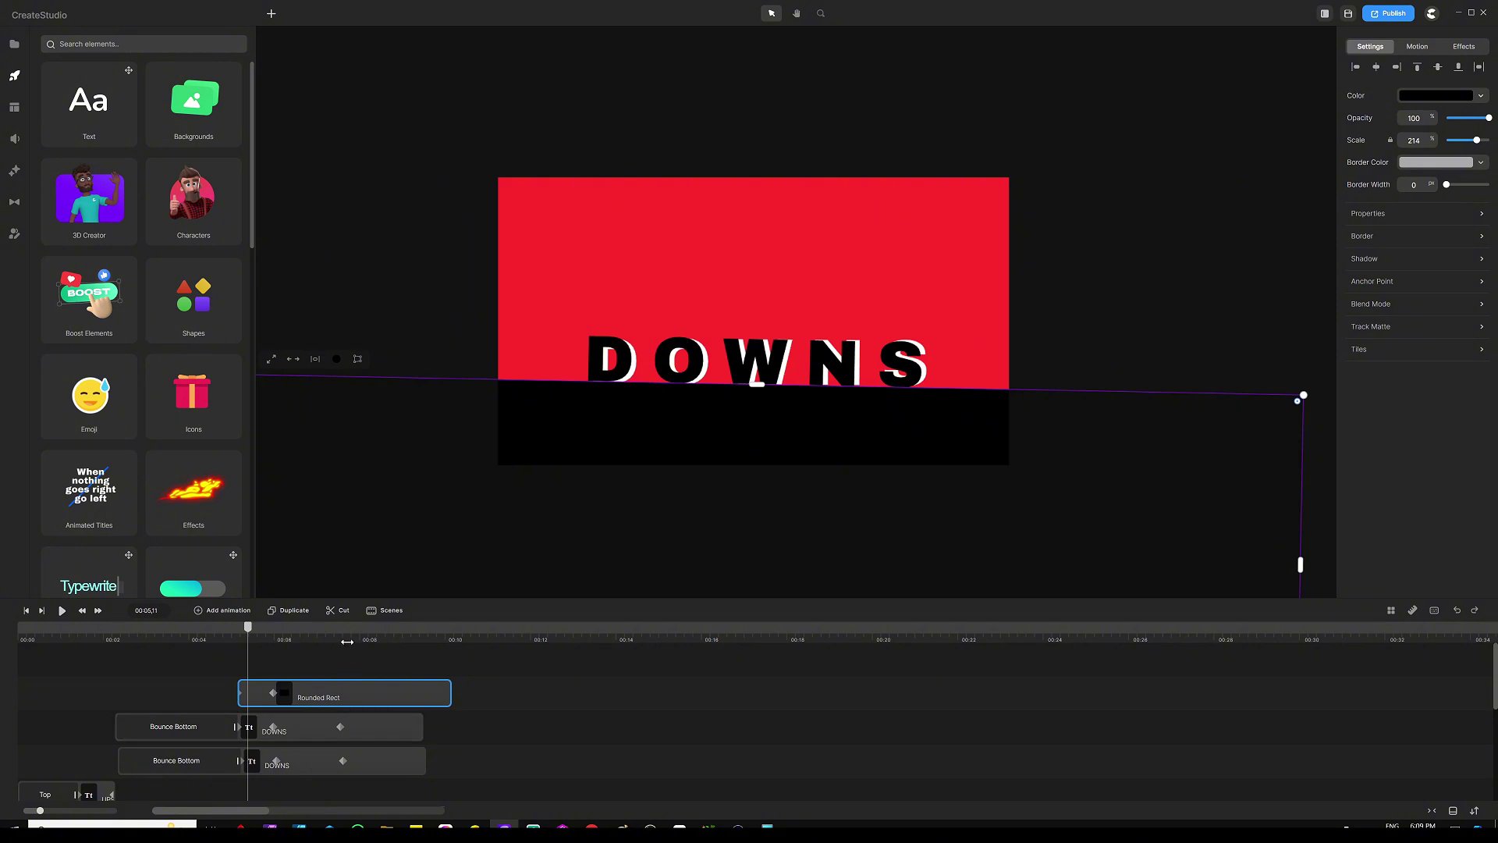
scroll(297, 722, "up", 3)
scroll(298, 722, "down", 3)
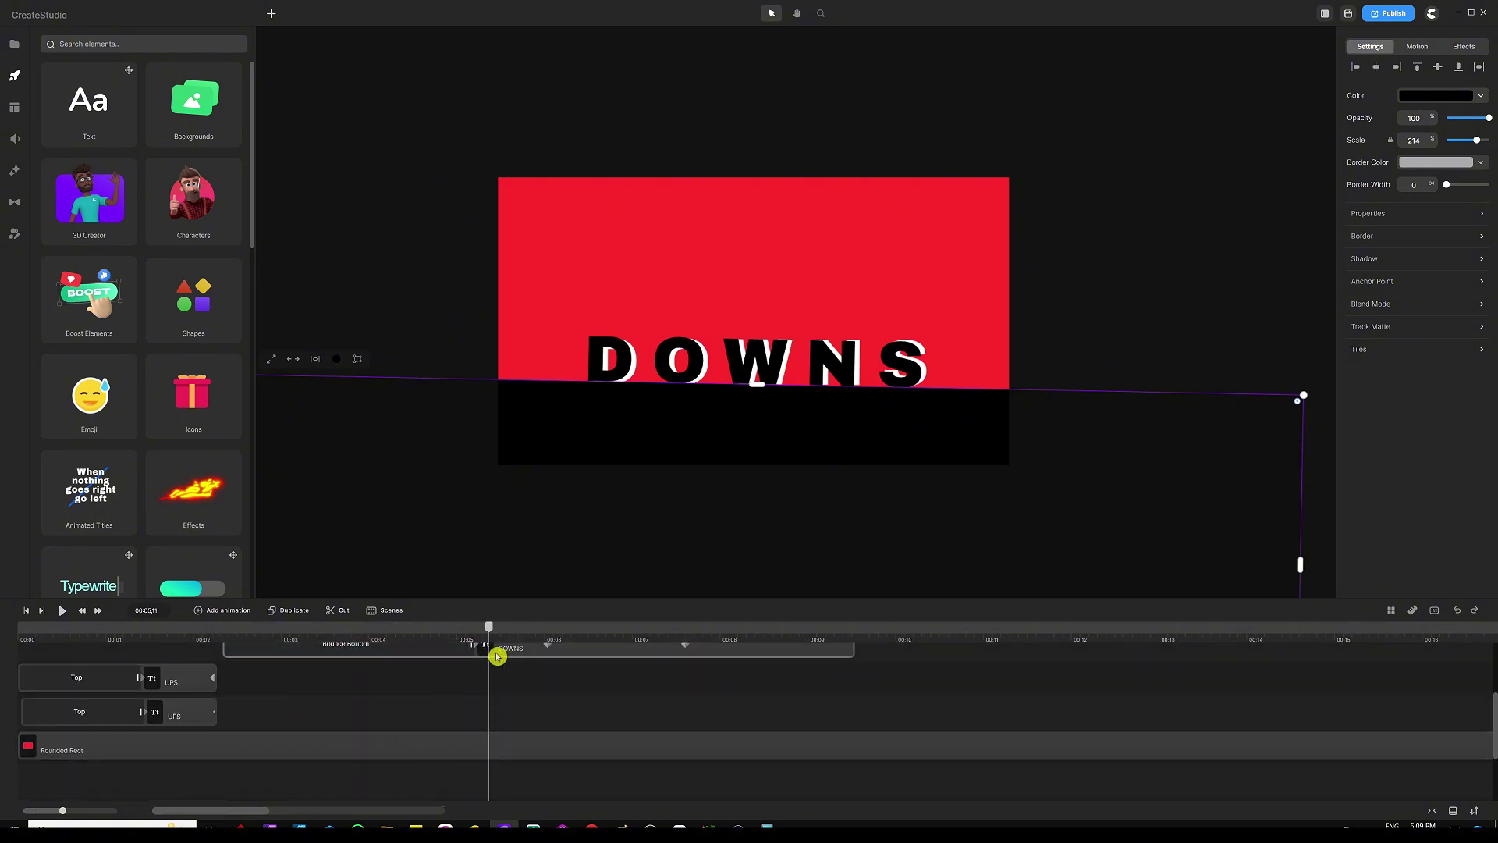
scroll(503, 671, "up", 3)
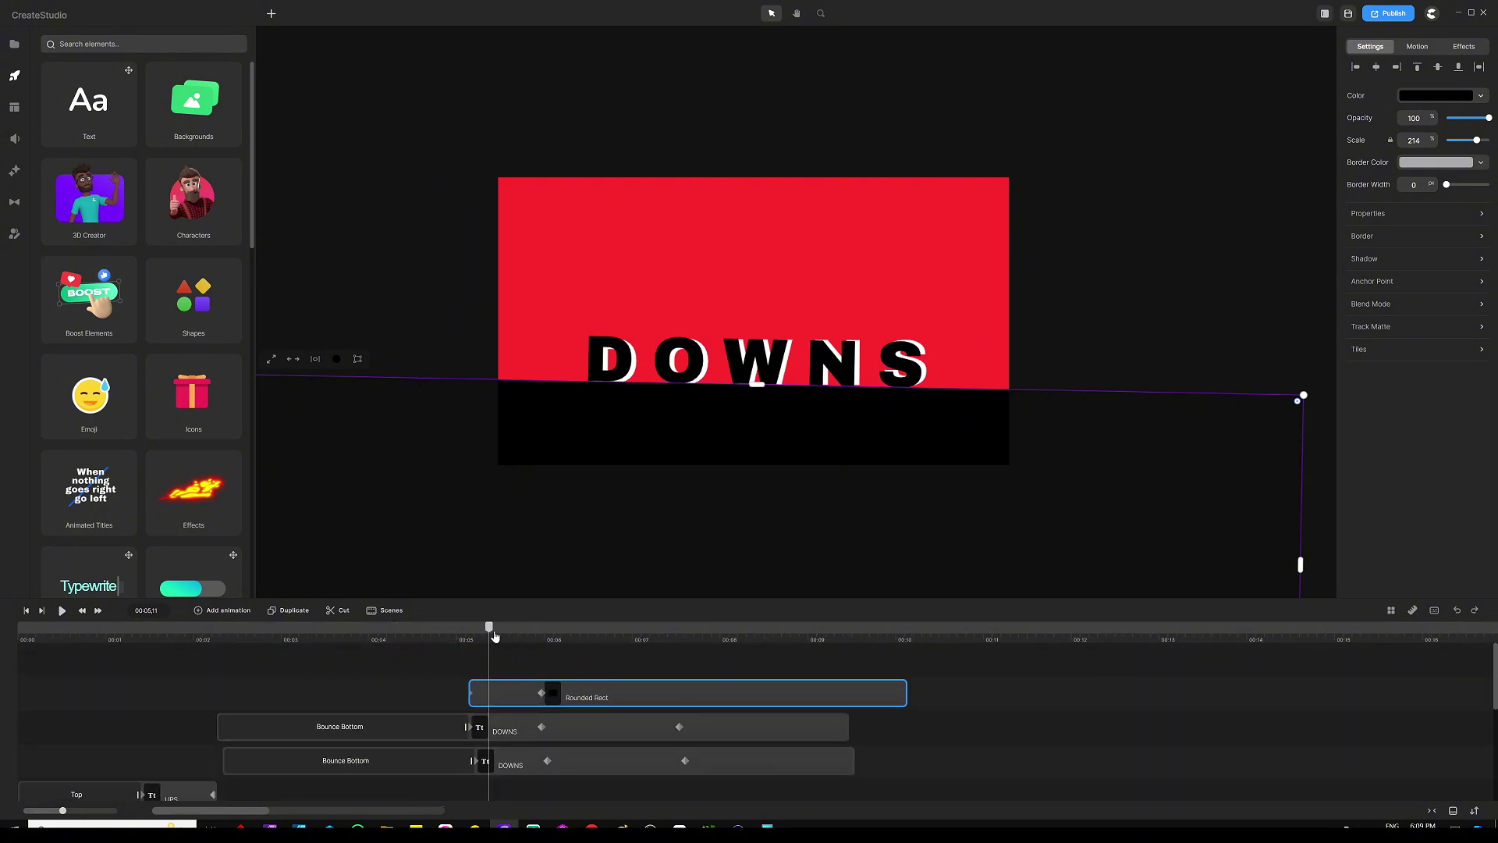
left_click_drag(491, 629, 296, 632)
left_click_drag(682, 705, 517, 683)
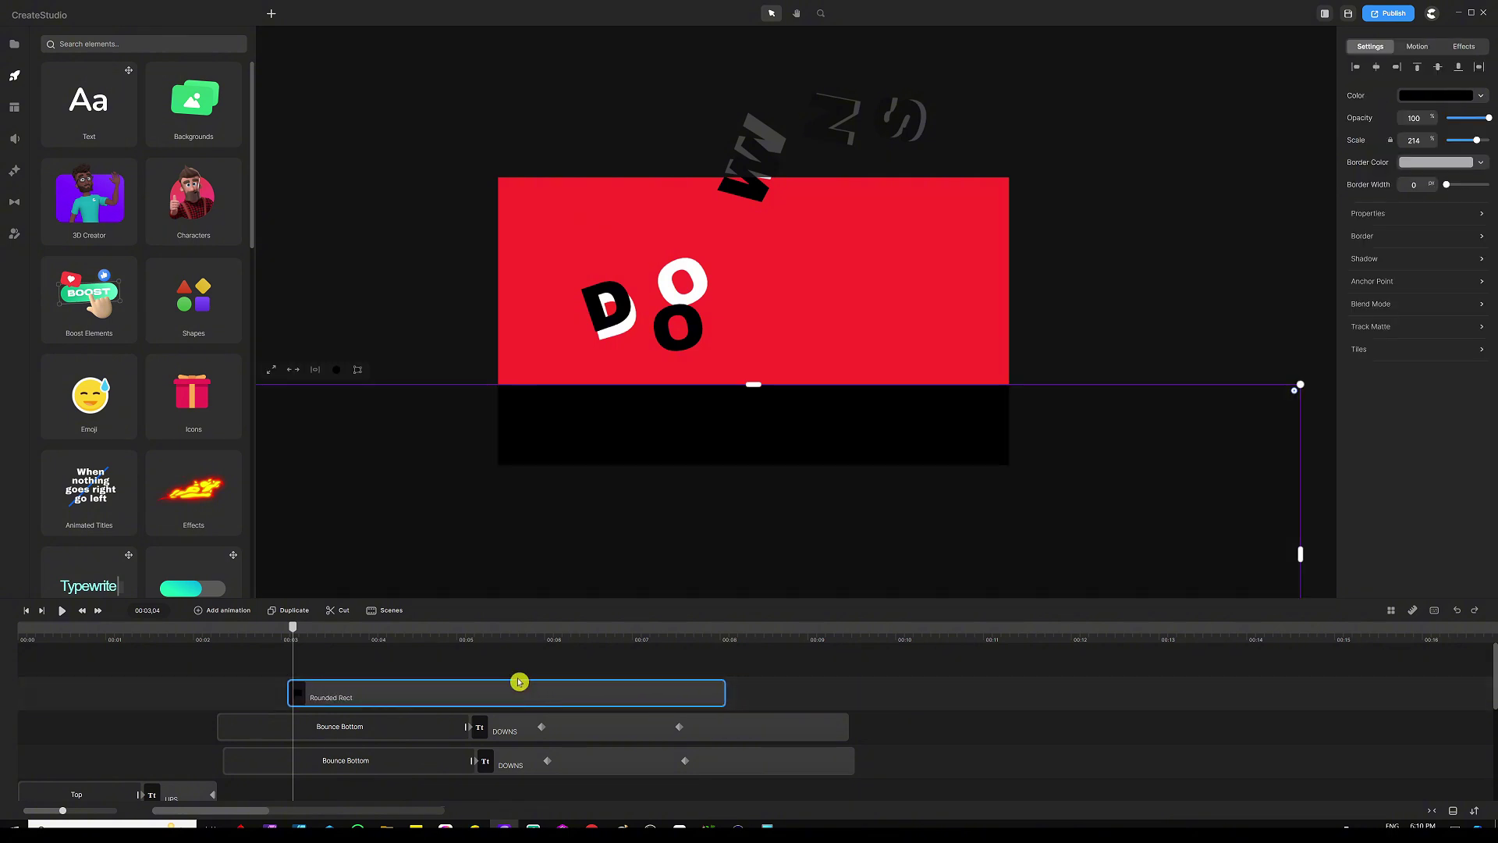
Add a Position animation at the start of the rectangle clip and place the rectangle below the canvas at the first keyframe
left_click(310, 667)
left_click(333, 692)
left_click(290, 636)
left_click(324, 683)
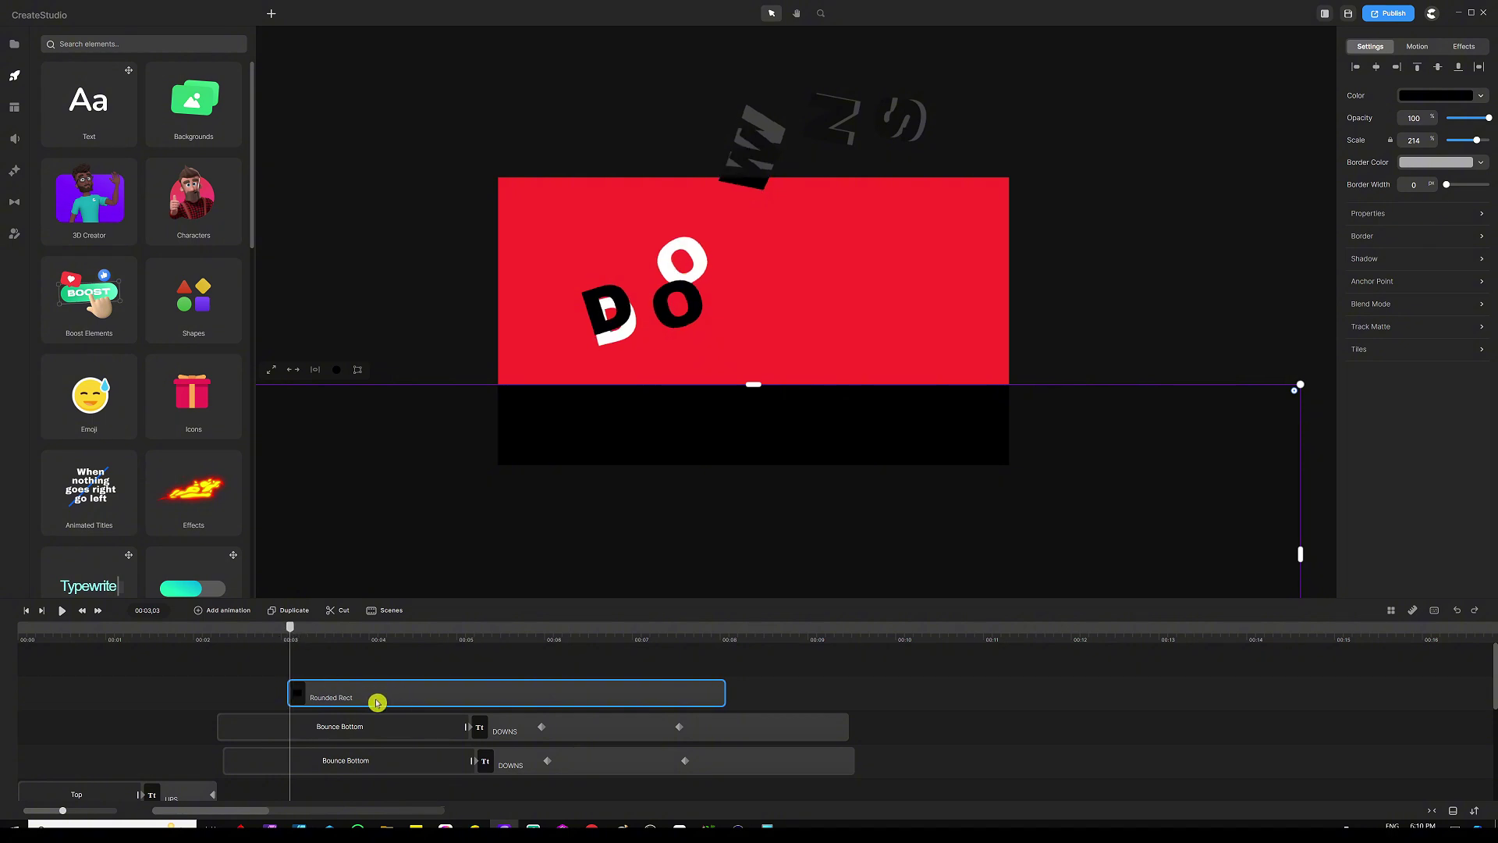
left_click(225, 612)
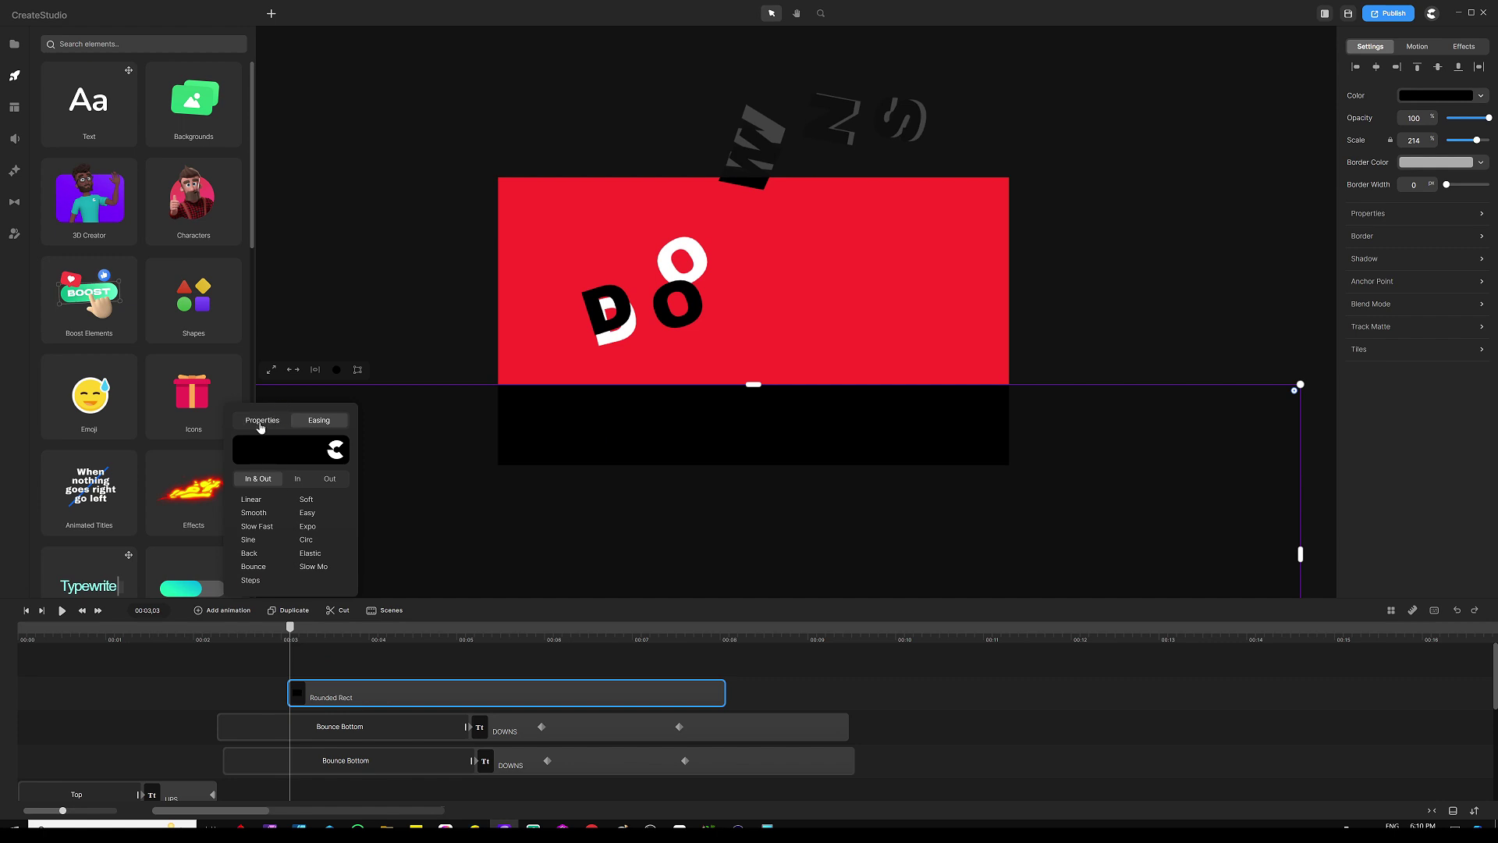
left_click(261, 423)
left_click(331, 433)
left_click(331, 670)
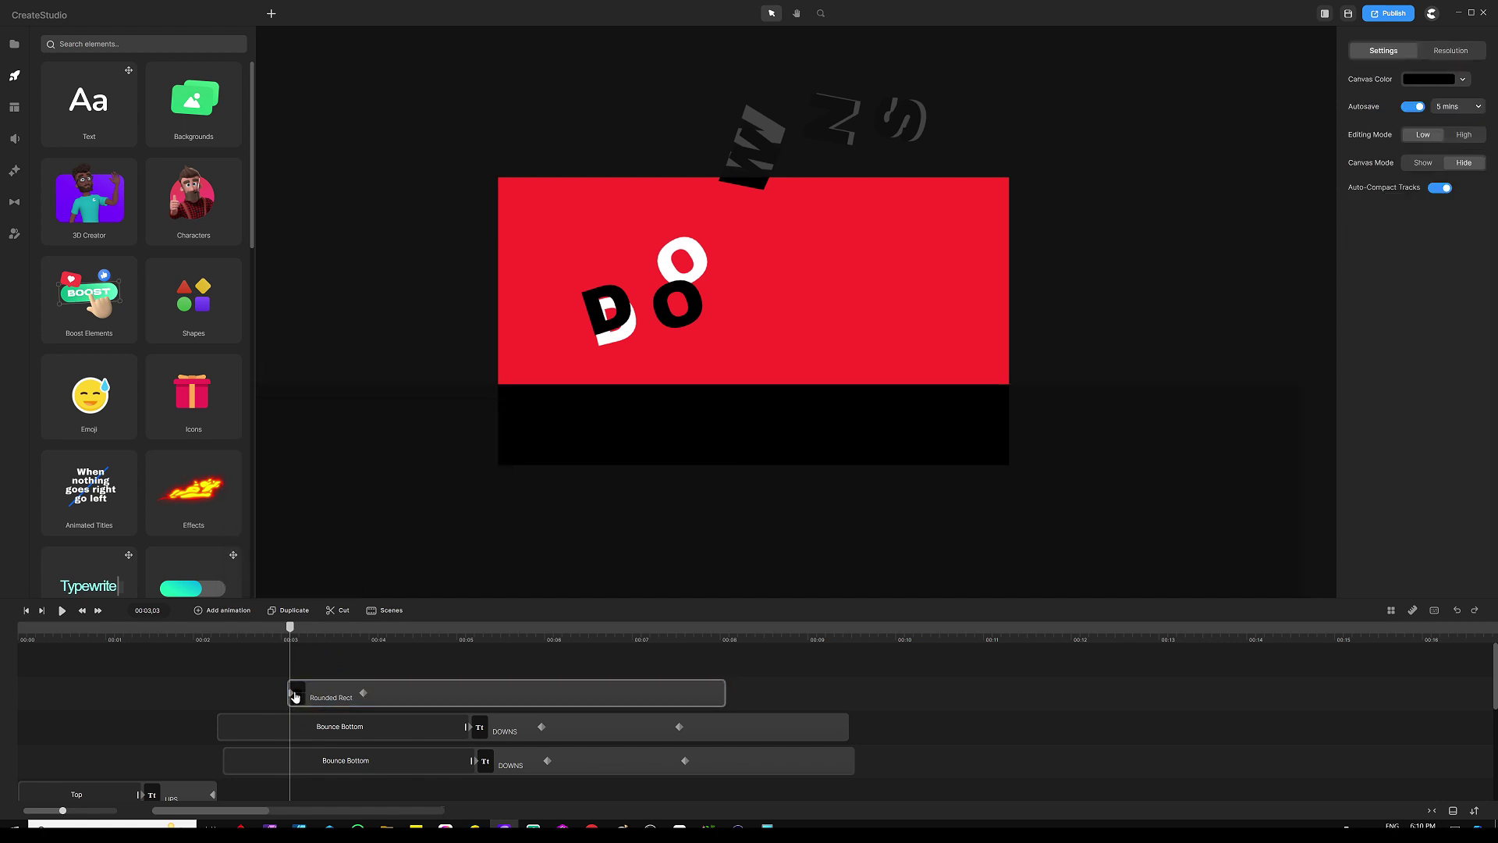
left_click(293, 692)
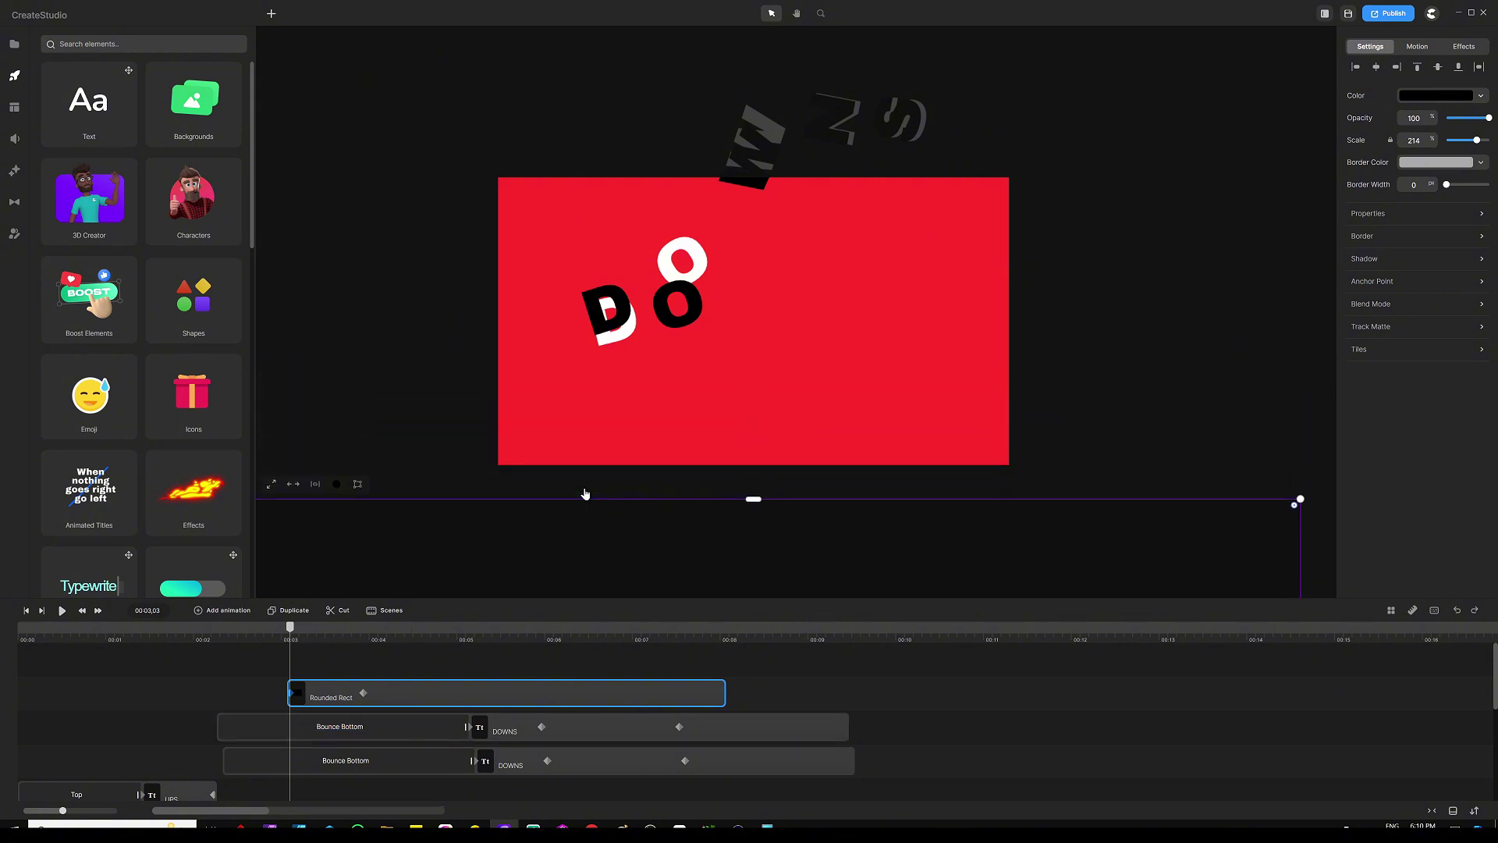
Move the rectangle clip earlier to start with the white DOWNS clip, and play back its rise into view
left_click_drag(368, 655, 223, 647)
key("space")
left_click(434, 631)
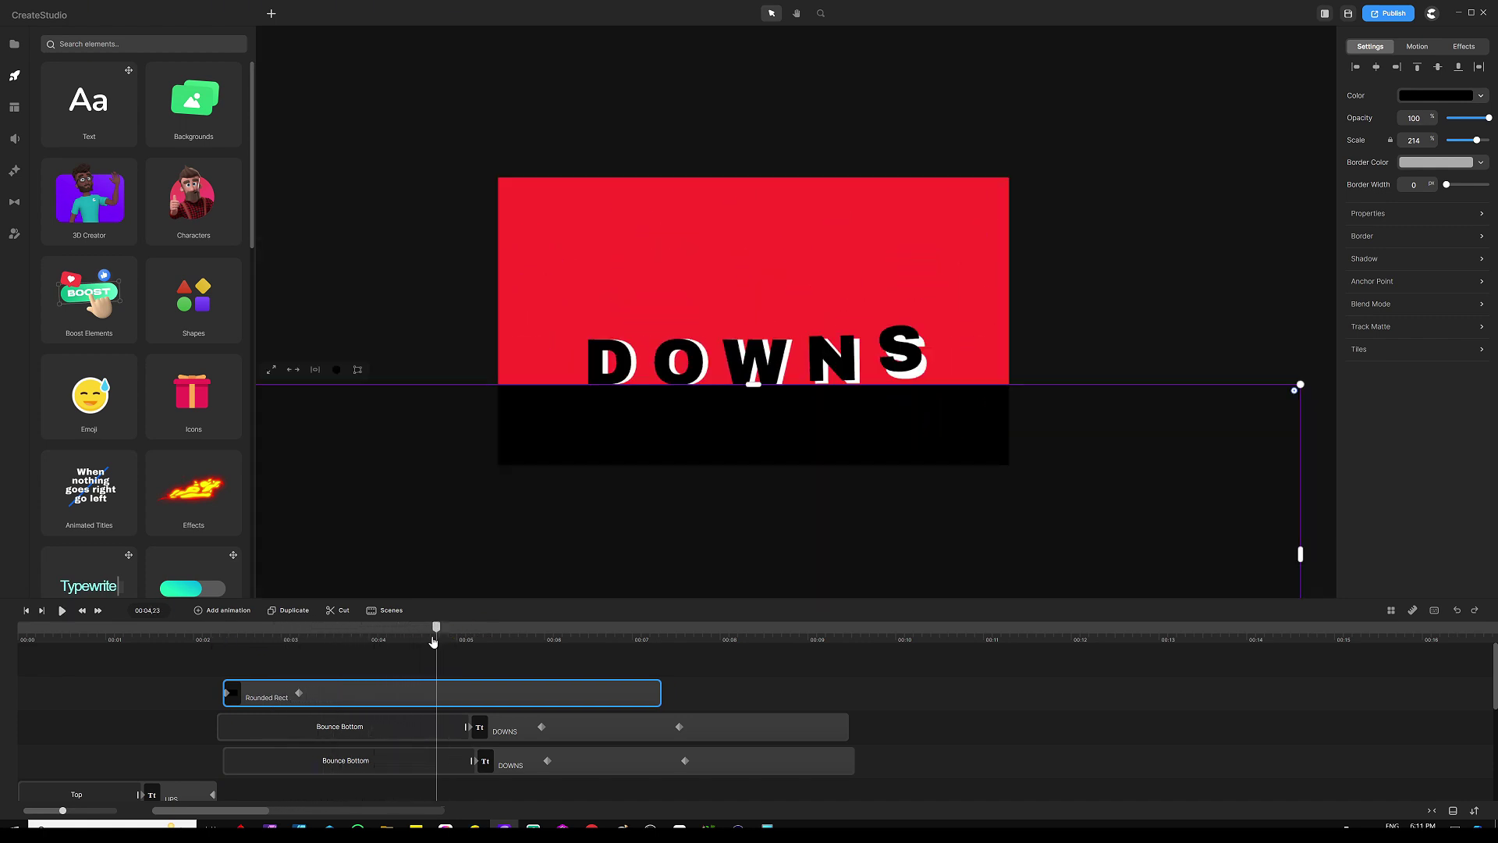
Add a Rotation animation to the black rectangle at 00:05,04, when the DOWNS letters have landed
left_click(472, 638)
mouse_move(474, 638)
left_mouse_down()
mouse_move(536, 638)
mouse_move(472, 642)
left_mouse_up()
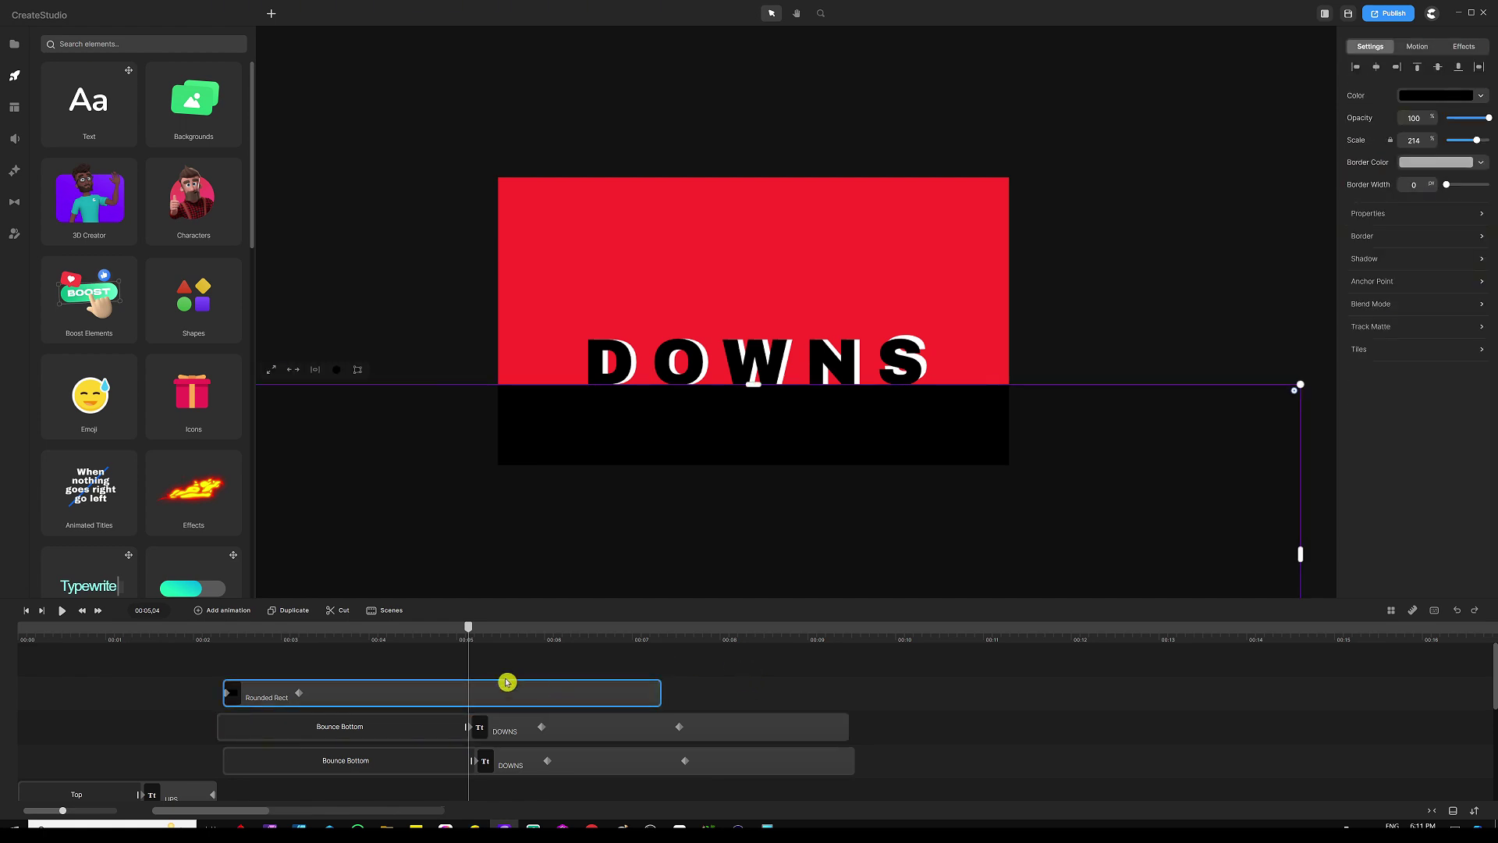
left_click(228, 612)
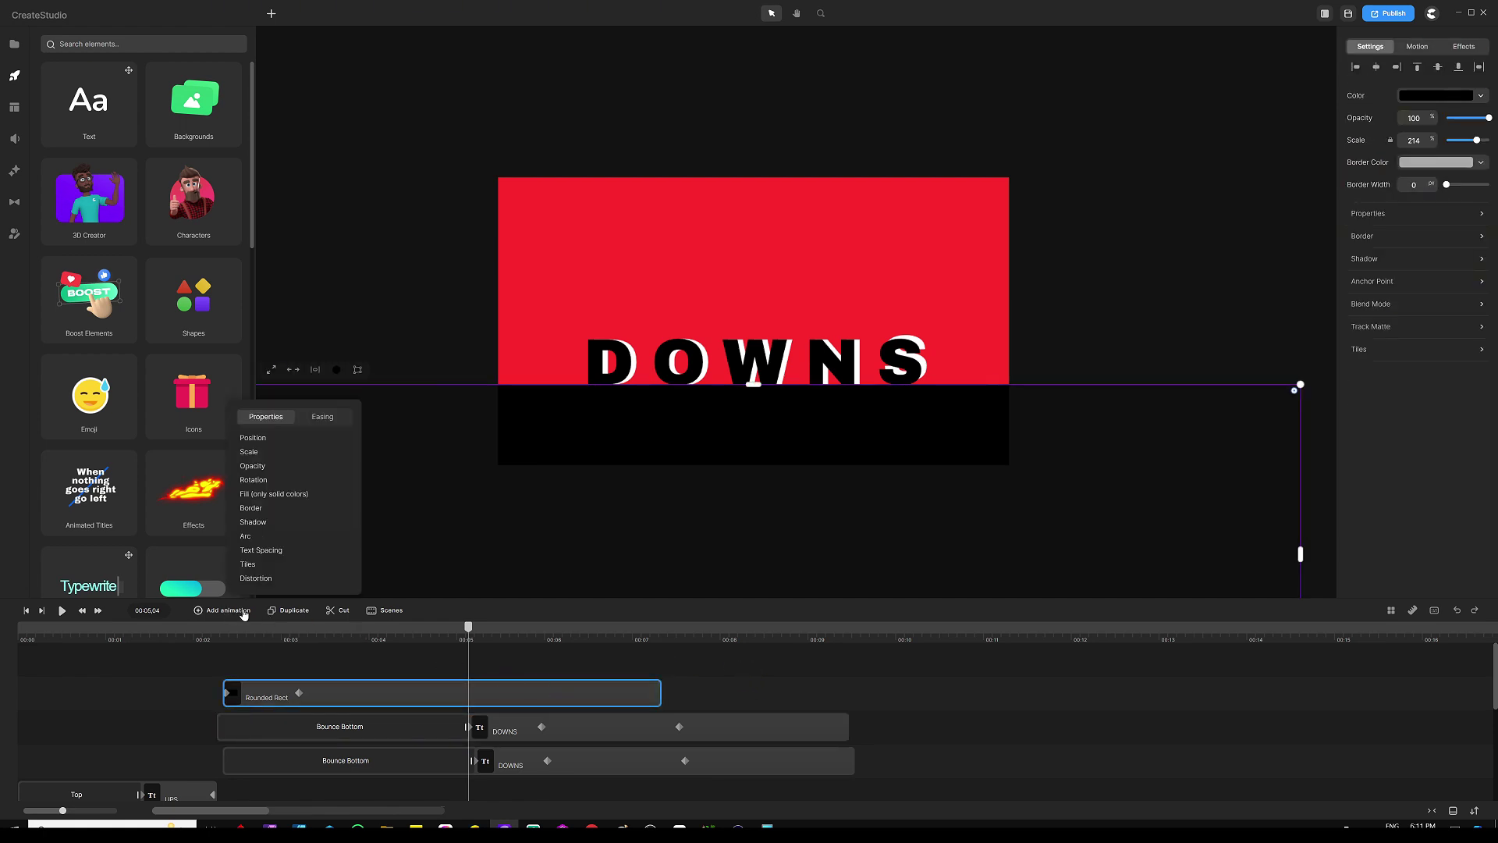
left_click(291, 481)
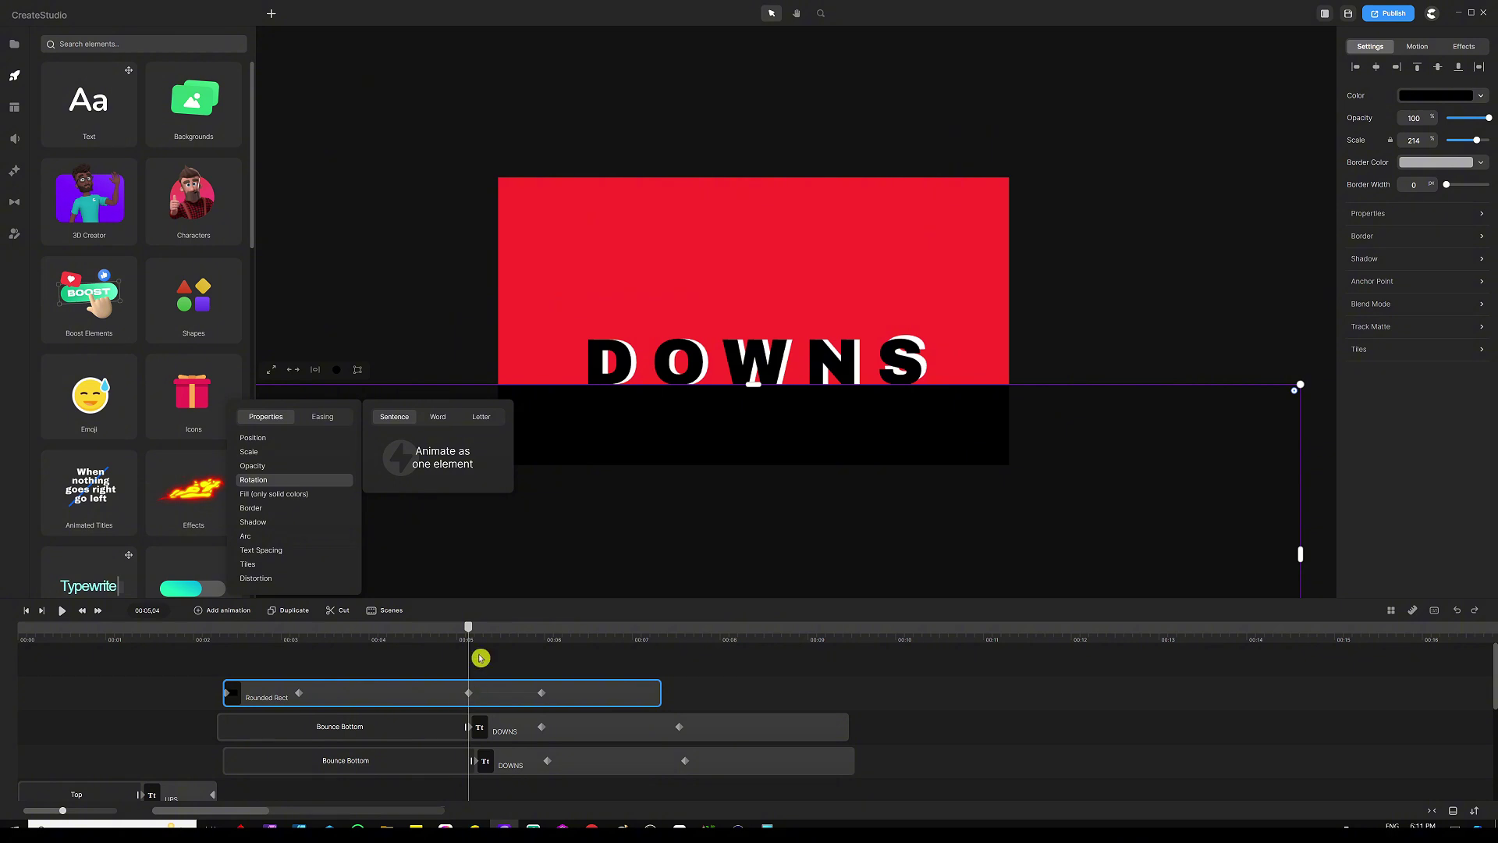
left_click(481, 658)
Rotate the rectangle clockwise at the last rotation keyframe until its upper edge matches the tilted DOWNS text
left_click(542, 693)
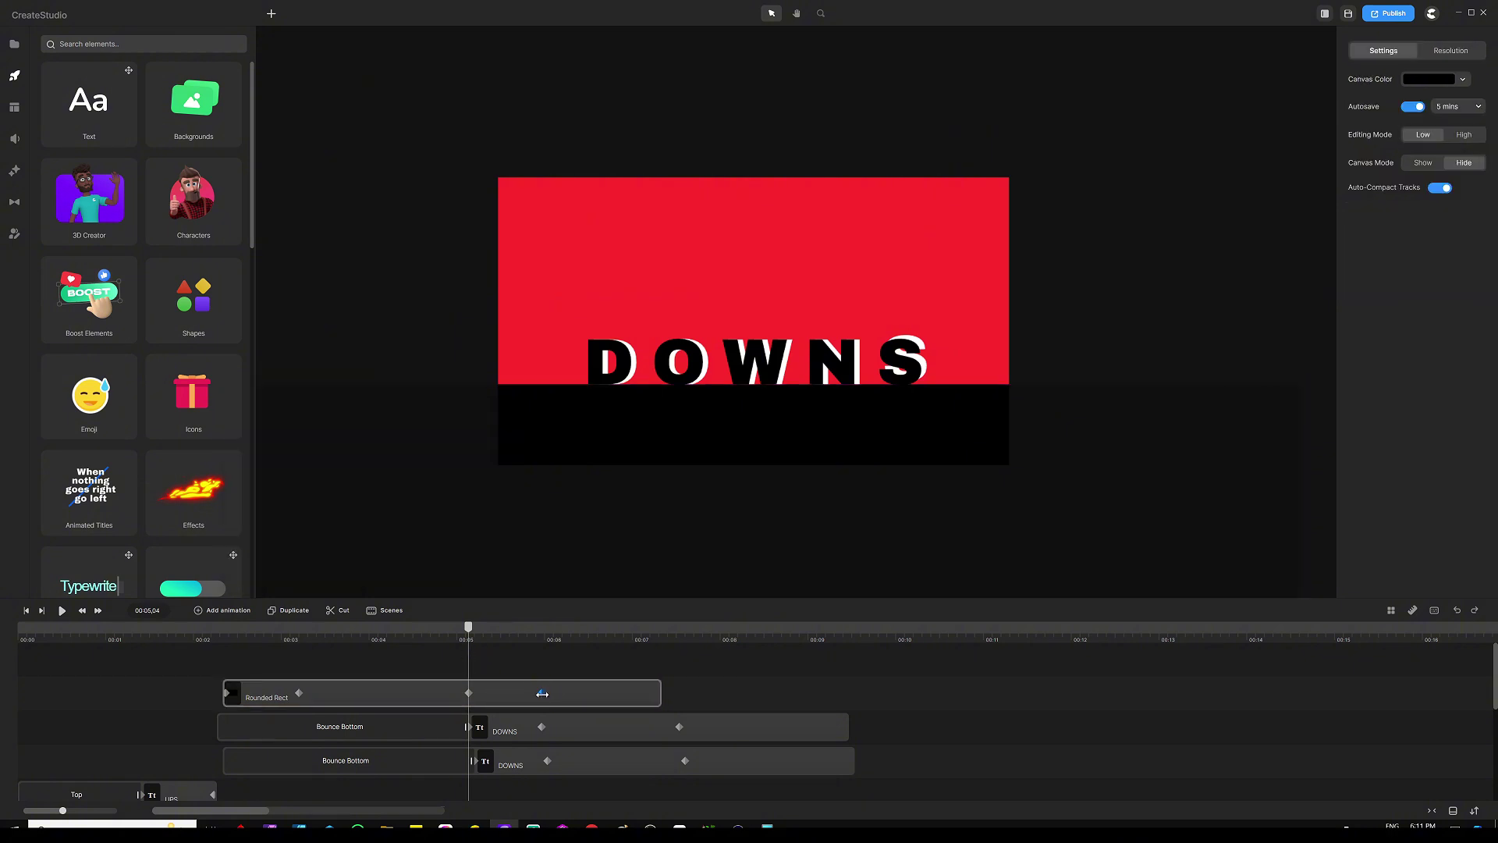
left_click(542, 693)
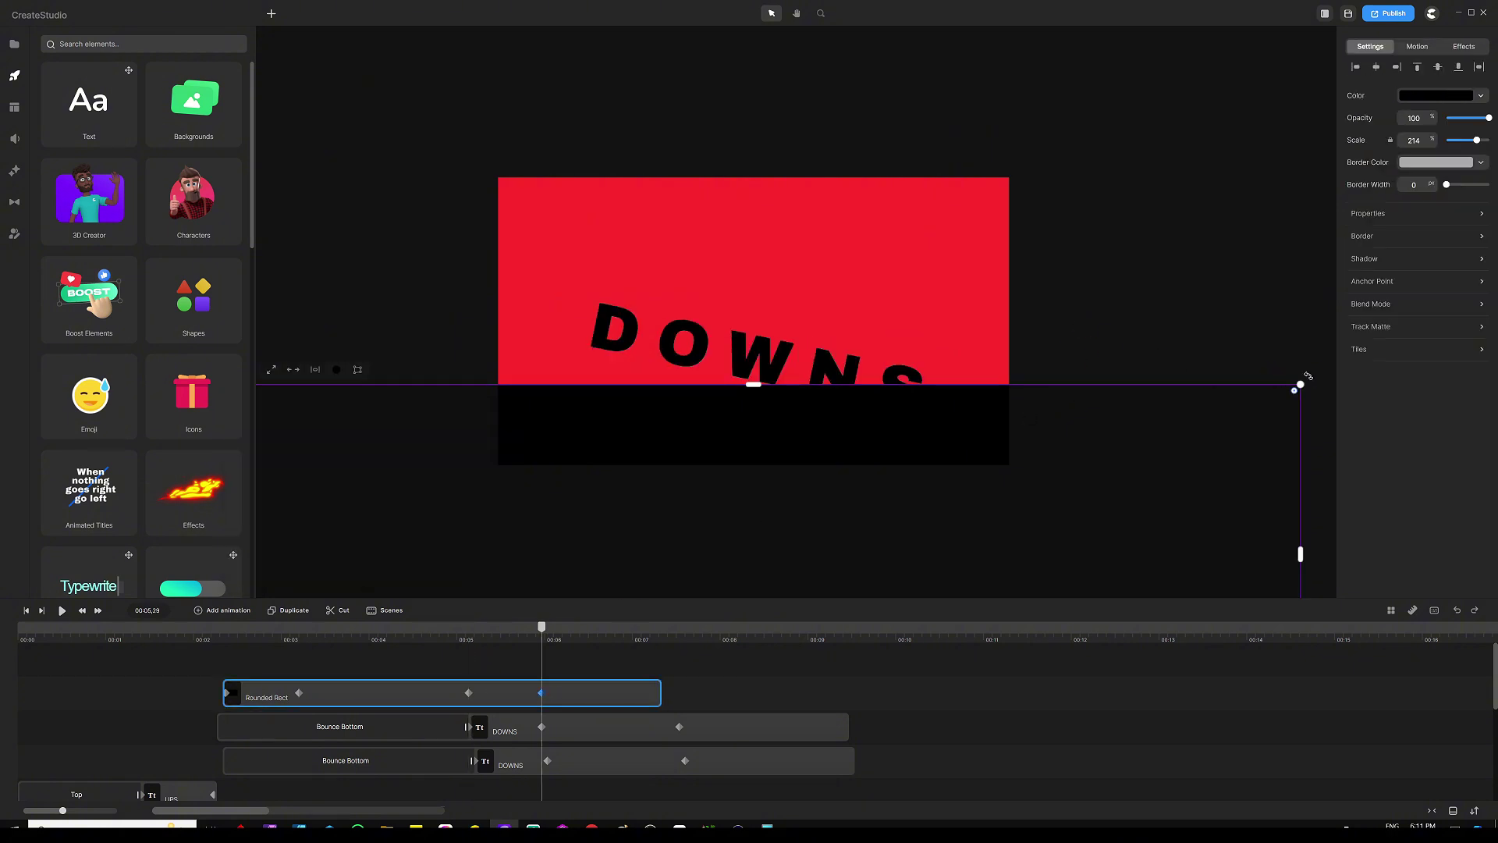
left_click_drag(1308, 376, 1364, 490)
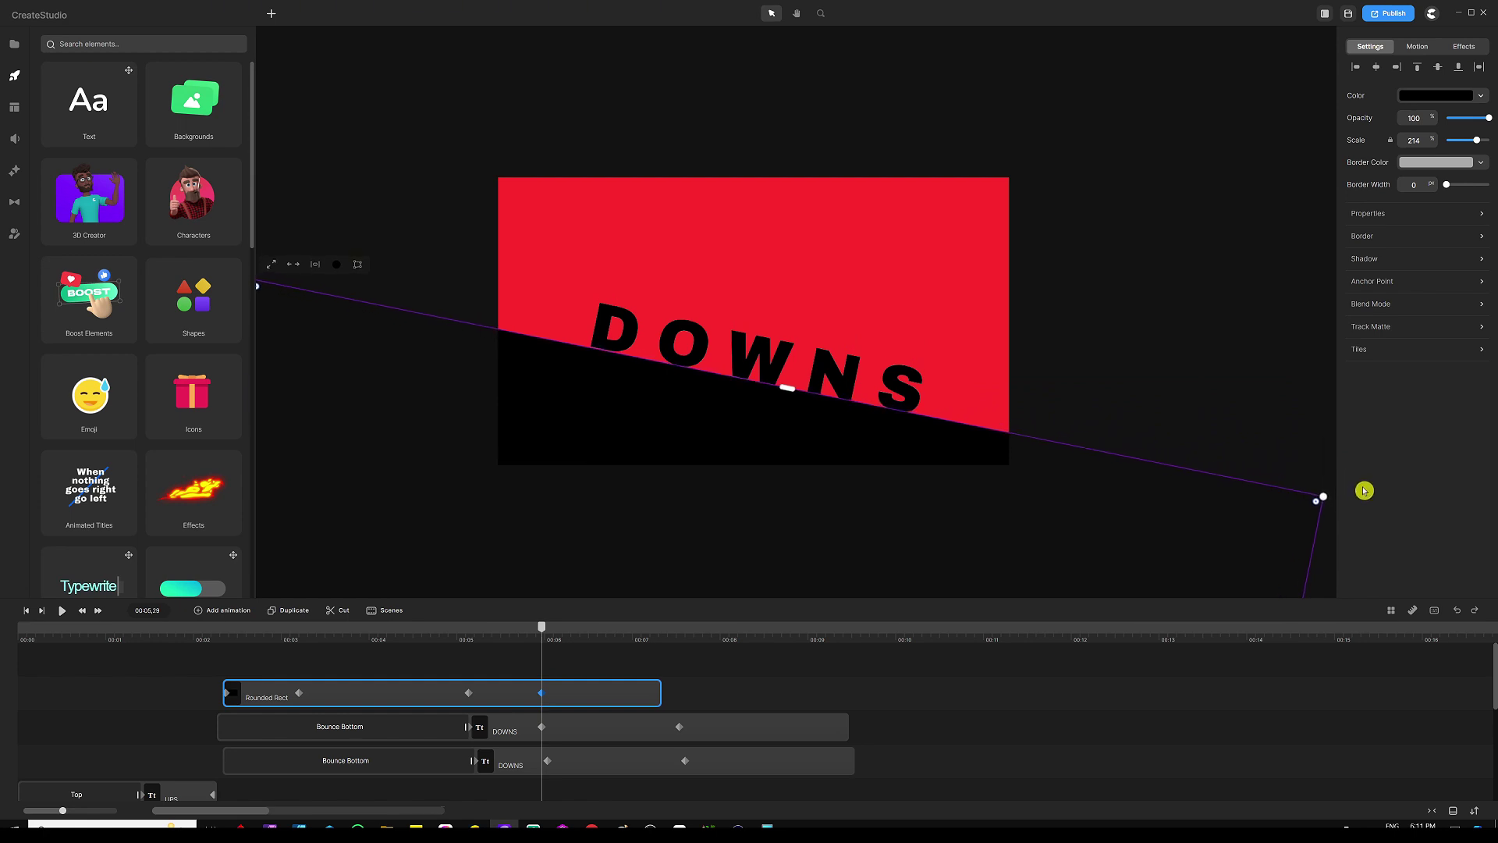
left_click(603, 662)
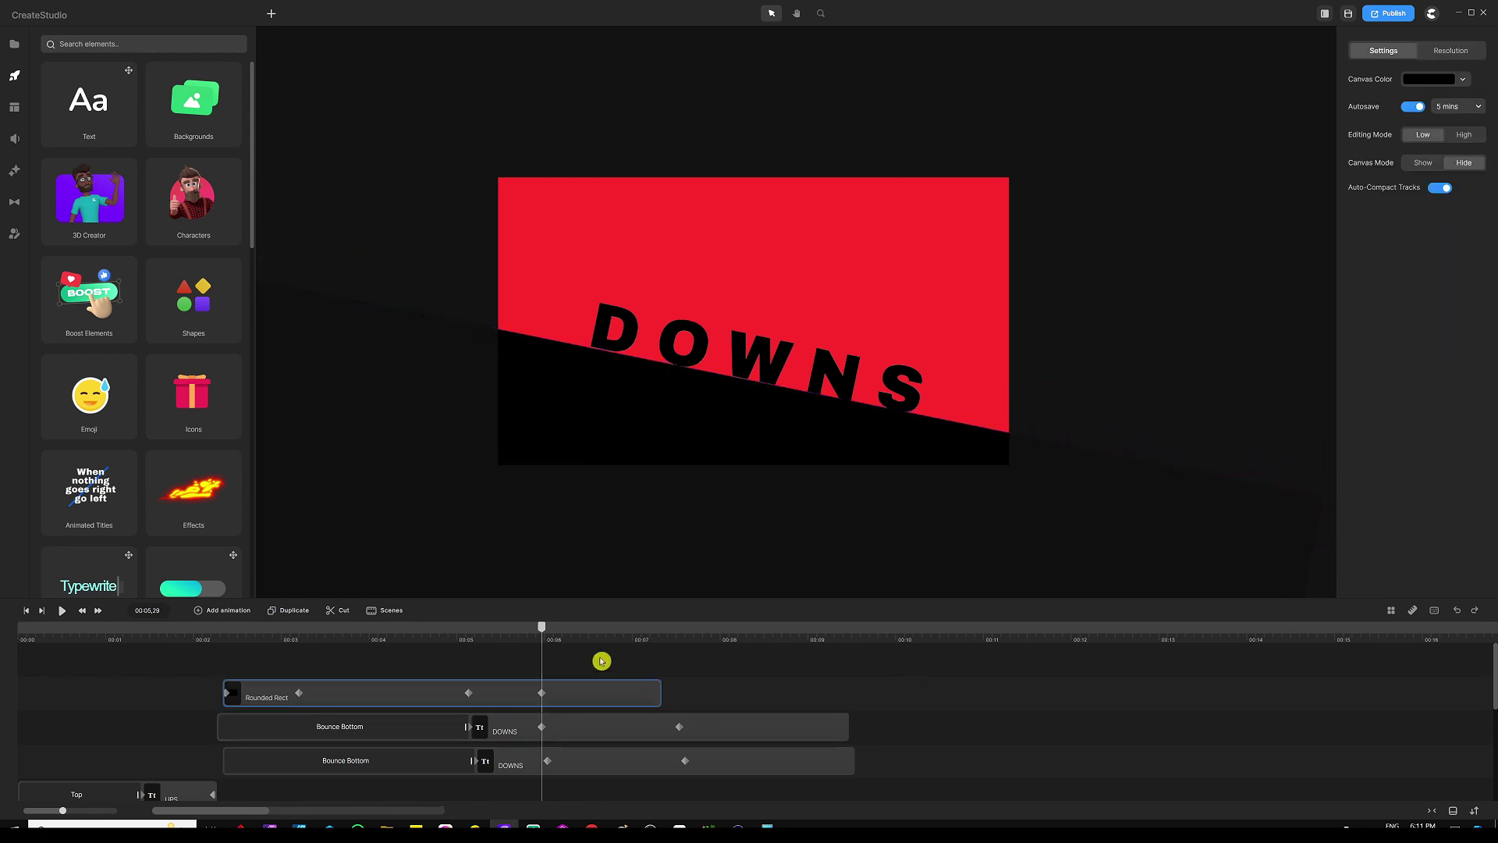
Play back the sequence from the rectangle's rise to the letters sliding off the slope
left_click(217, 636)
key("space")
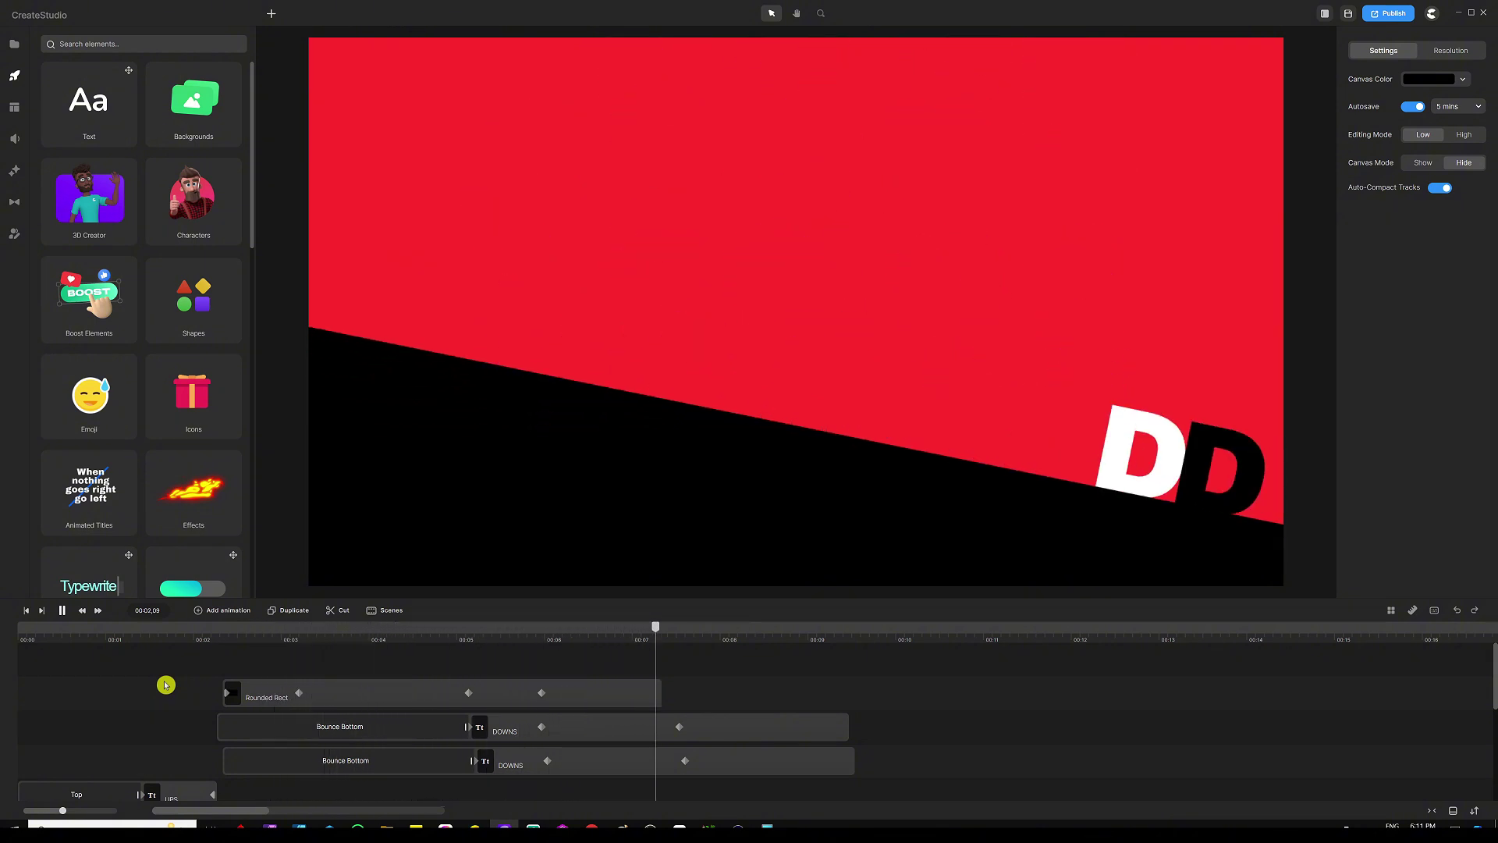
key("space")
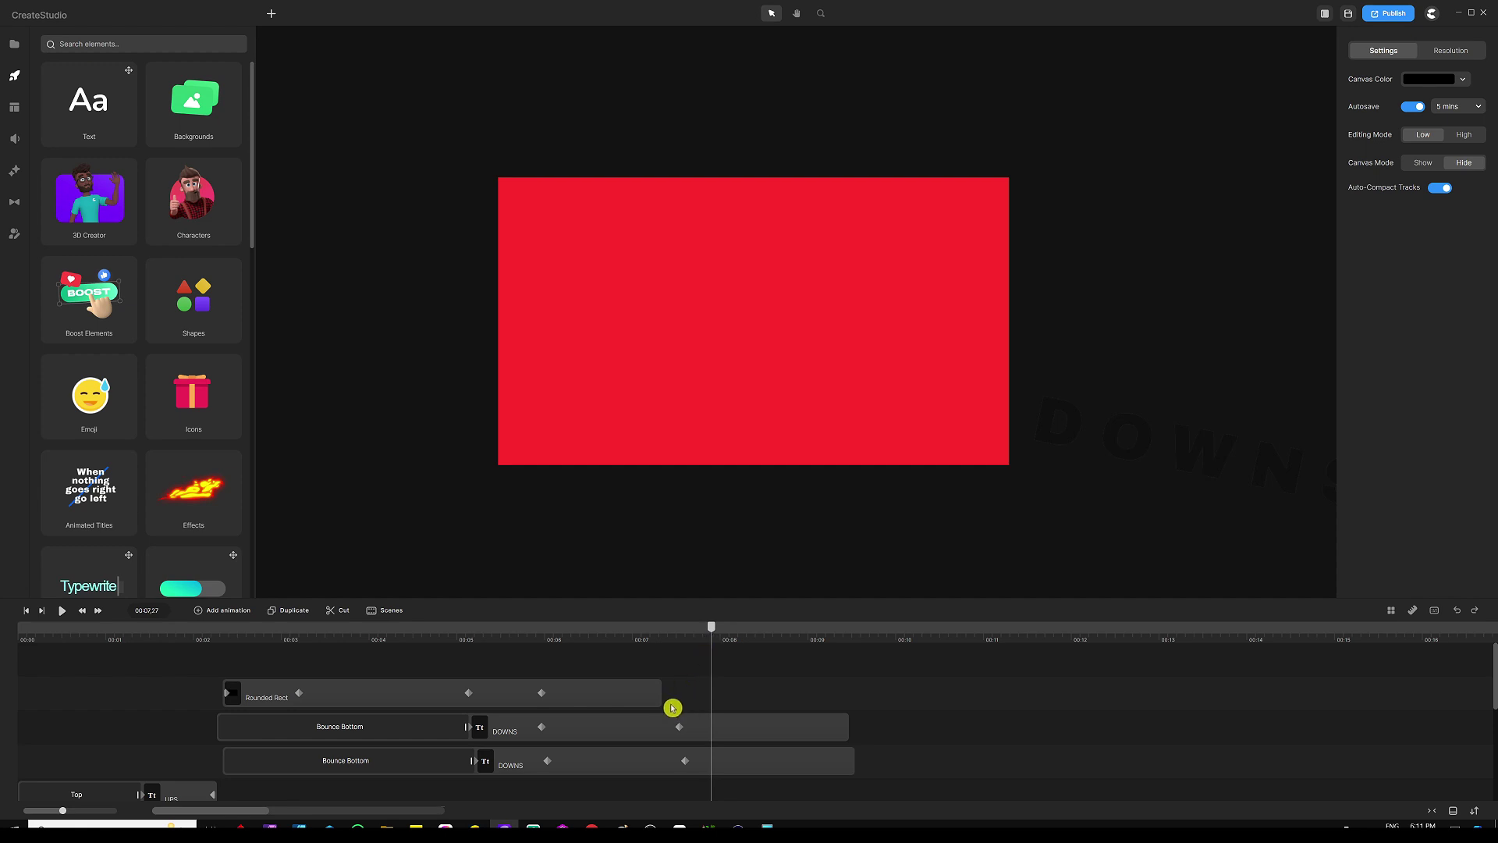
Extend the rectangle clip to end with the black DOWNS clip and set the playhead at the white text's last keyframe
left_click_drag(661, 693, 843, 693)
left_click(710, 647)
left_click_drag(711, 631, 690, 632)
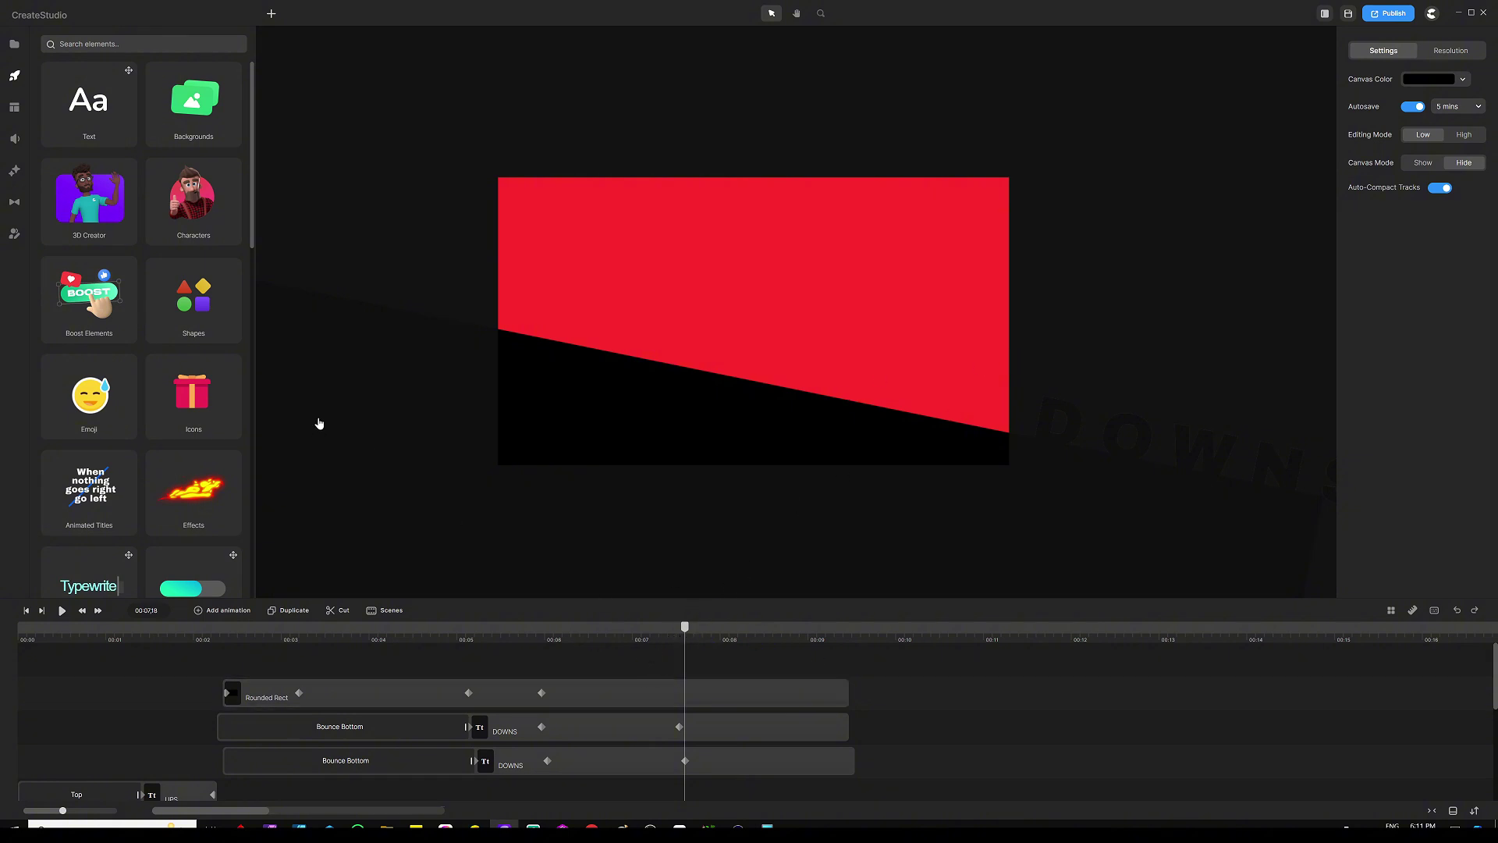
Search the character library for "Cyc" and add the Cyclist character to the canvas
key("ctrl+0")
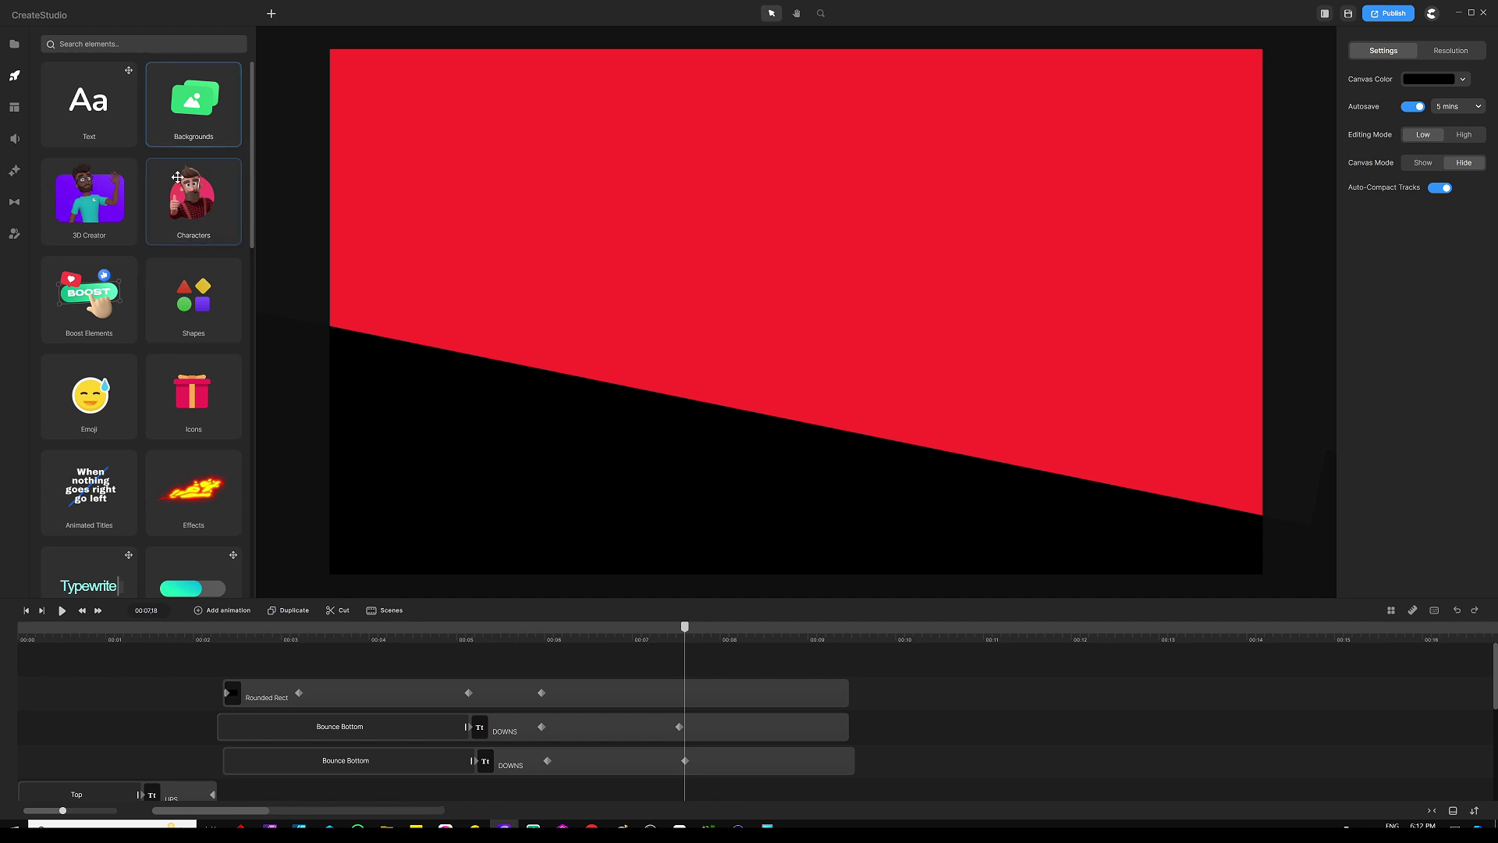
left_click(197, 206)
left_click(146, 43)
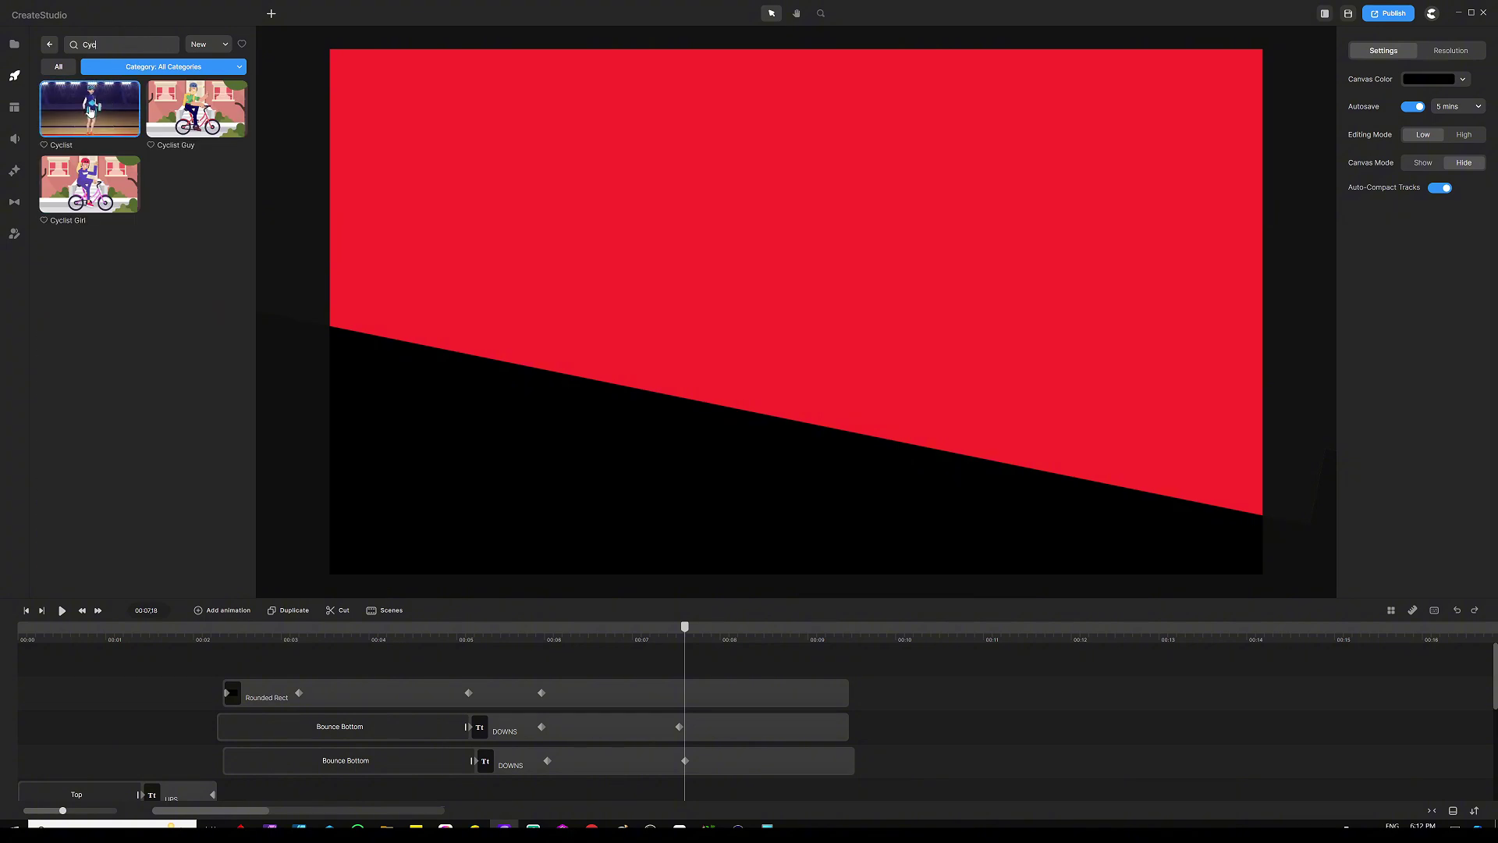
left_click_drag(90, 109, 751, 332)
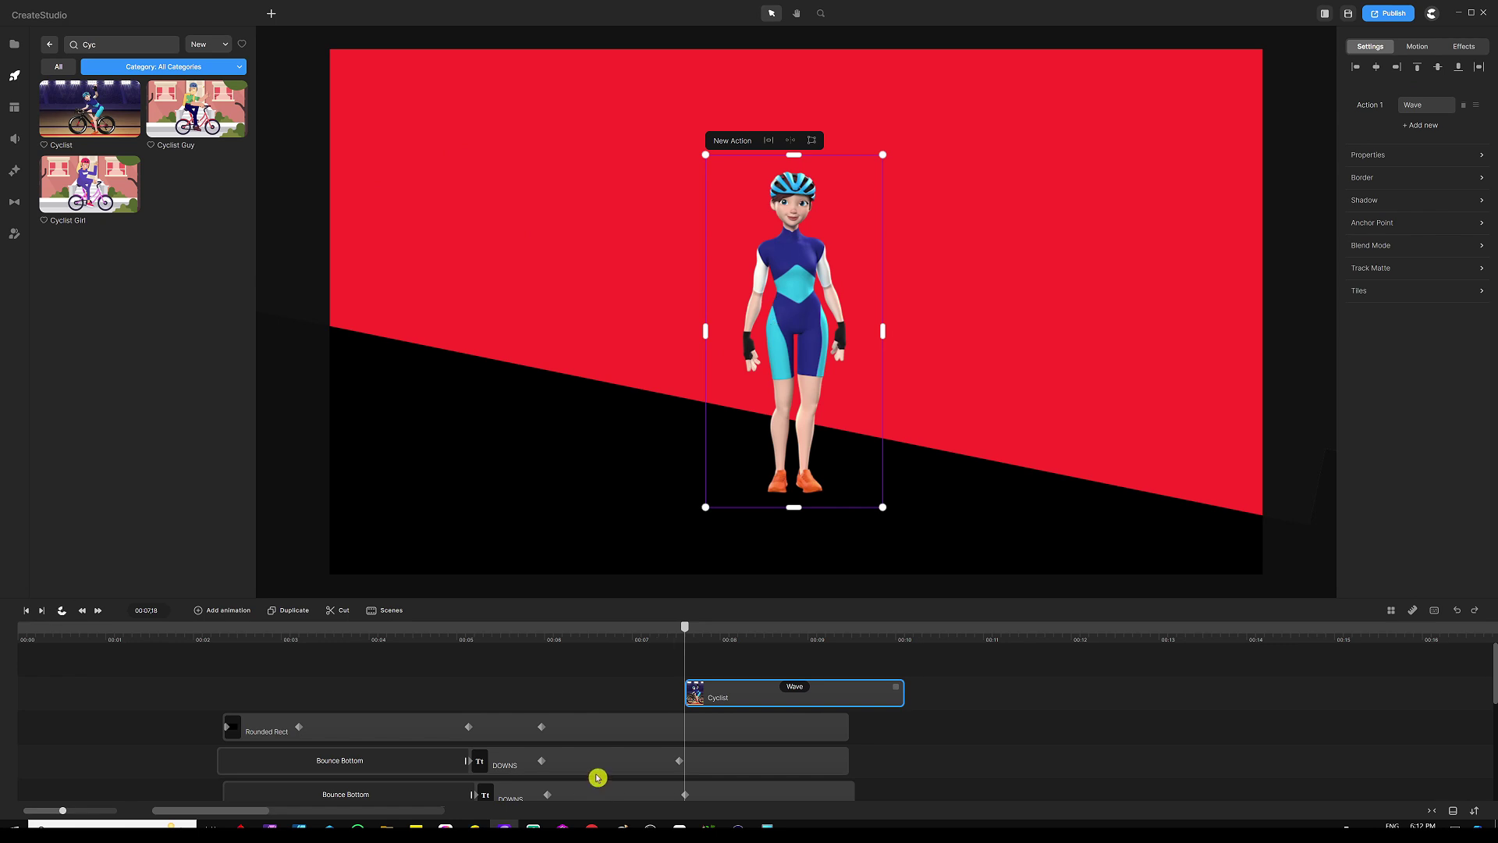
Change the cyclist's action to Ride on the Bike & Sprint and flip the character horizontally to face right
left_click(790, 690)
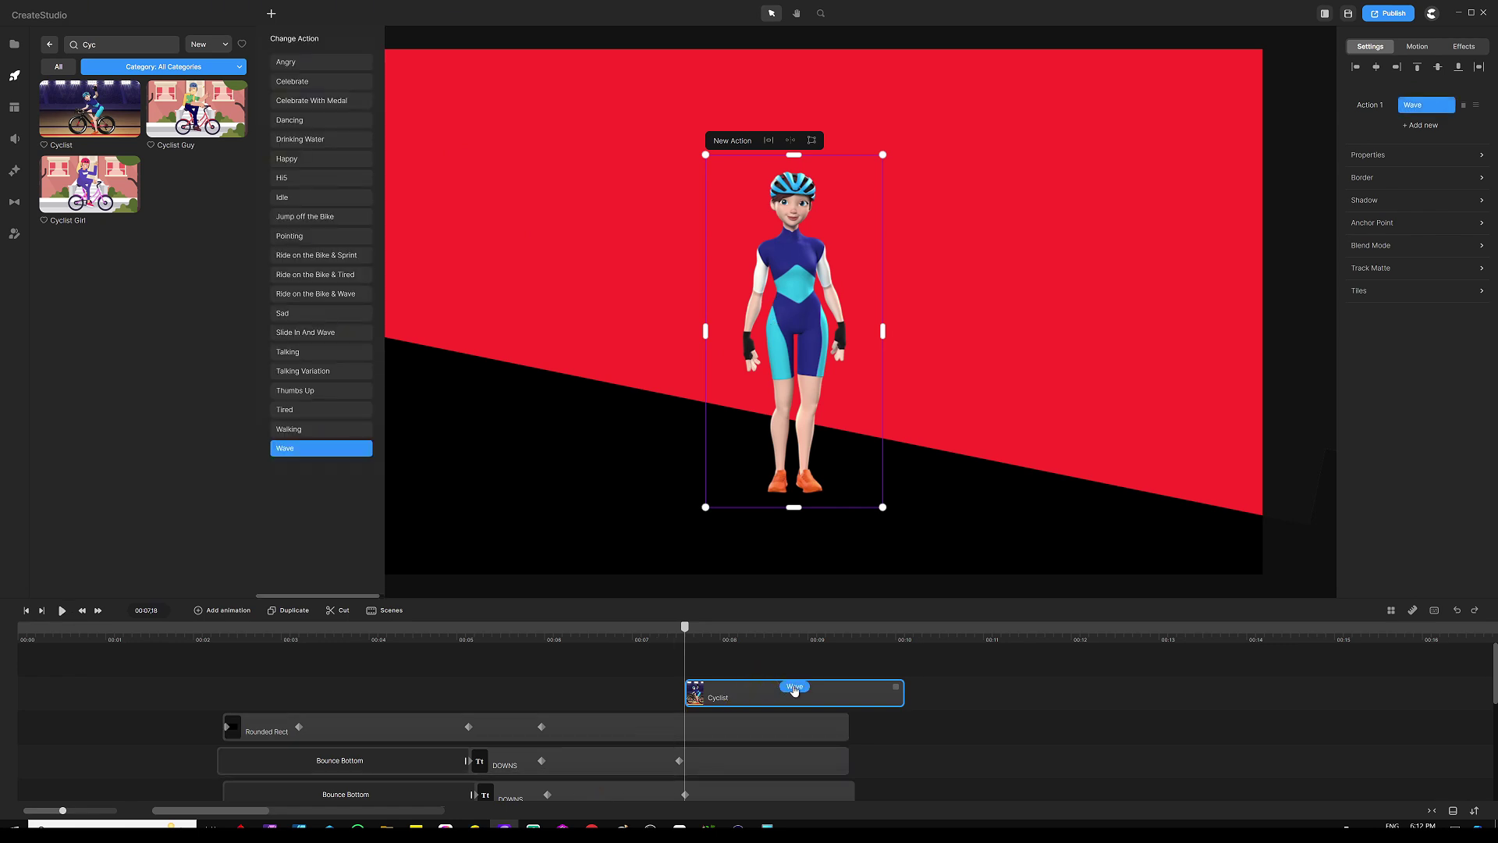
left_click(309, 258)
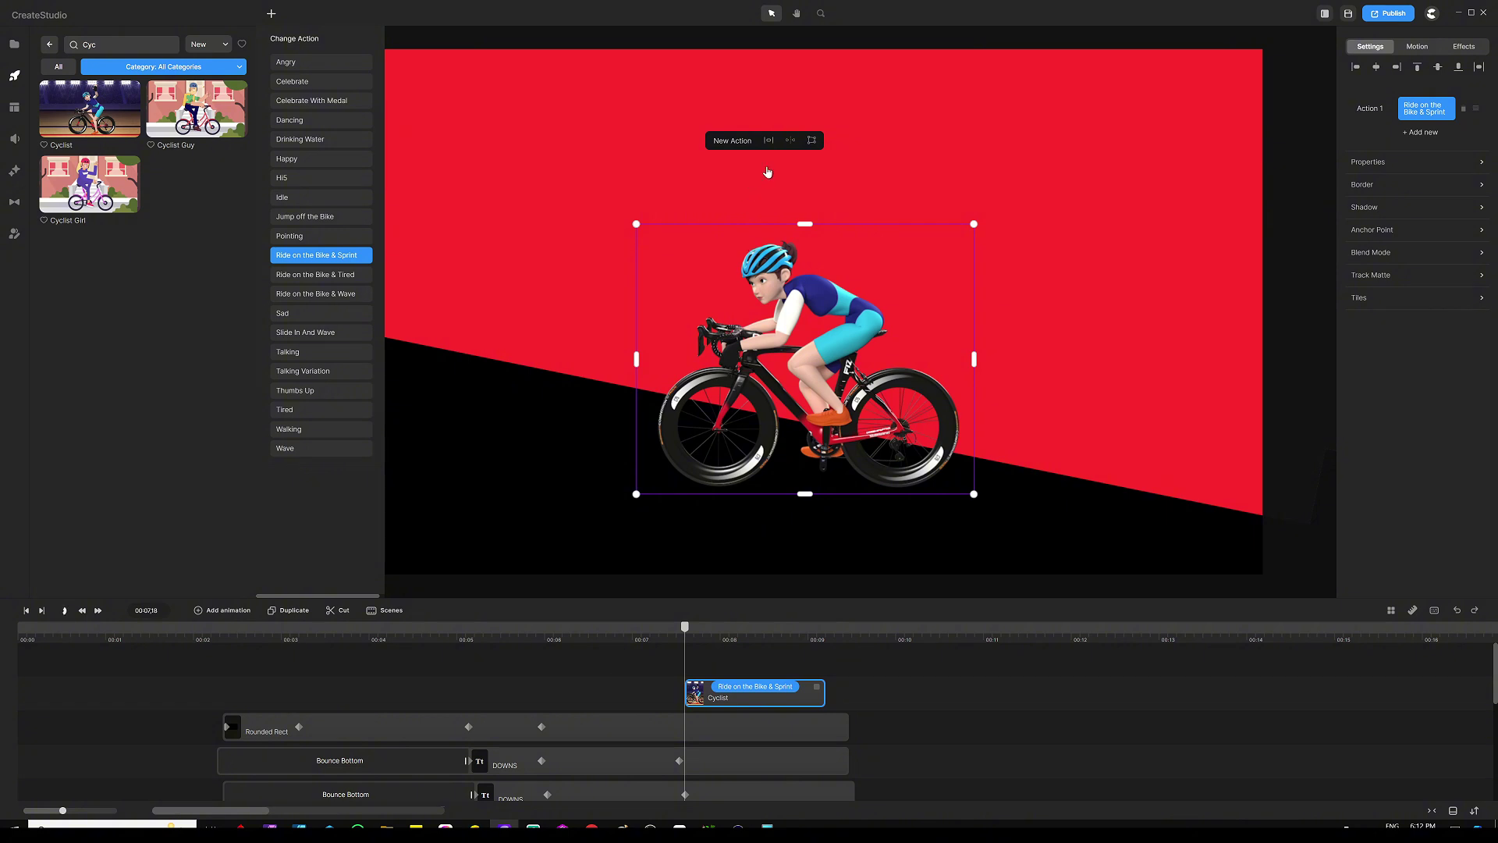
left_click(790, 141)
left_click(555, 613)
left_click(577, 652)
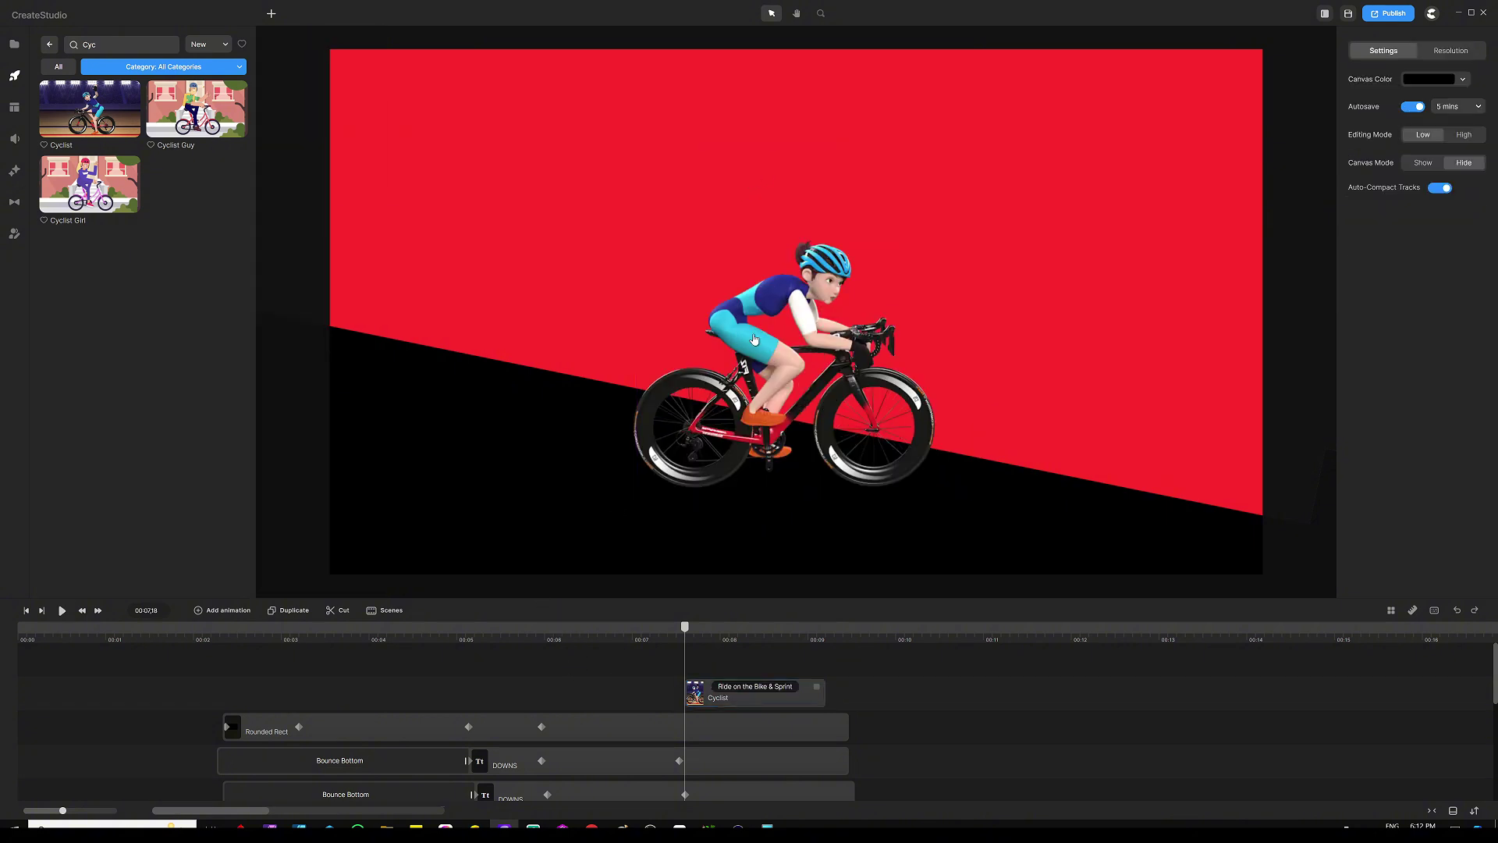
Move the cyclist up the slope and rotate it clockwise so both wheels rest along the black slope's edge
left_click(726, 261)
left_click_drag(727, 261, 717, 242)
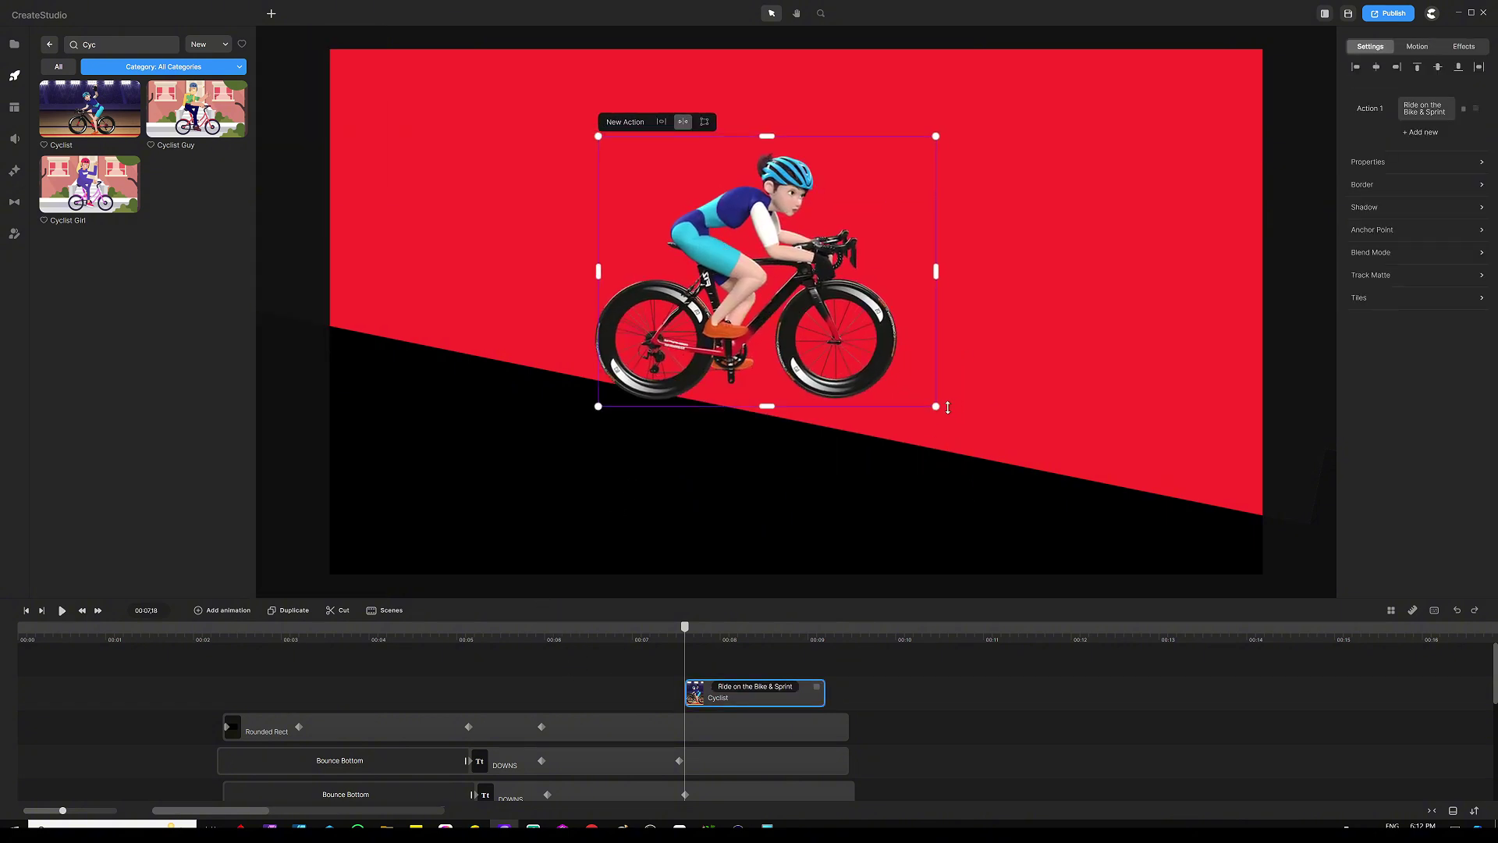
left_click_drag(947, 406, 945, 405)
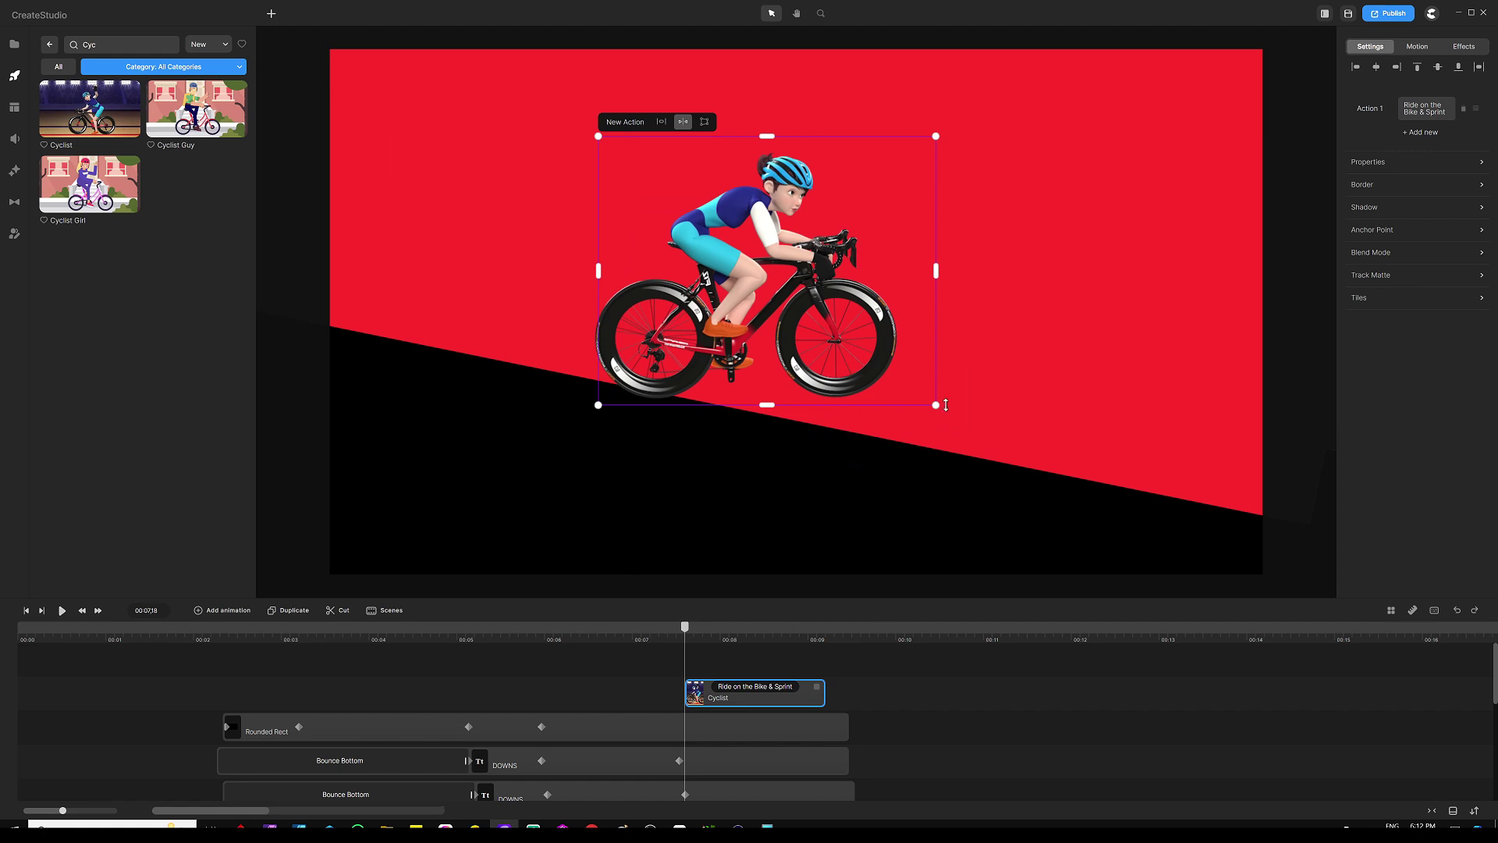
left_click_drag(929, 451, 920, 468)
left_click_drag(736, 312, 740, 306)
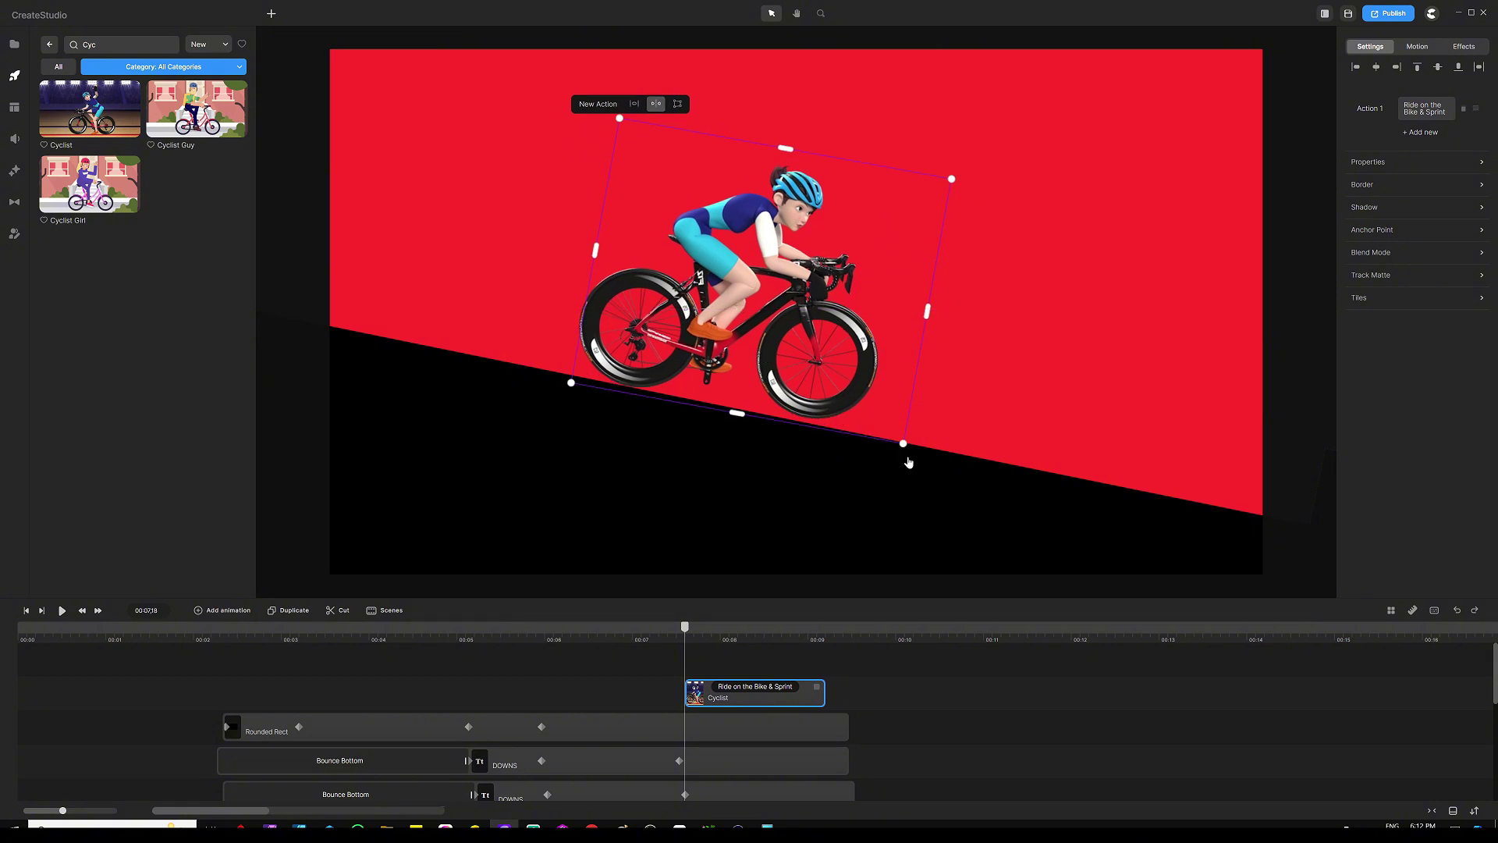
left_click_drag(904, 446, 907, 459)
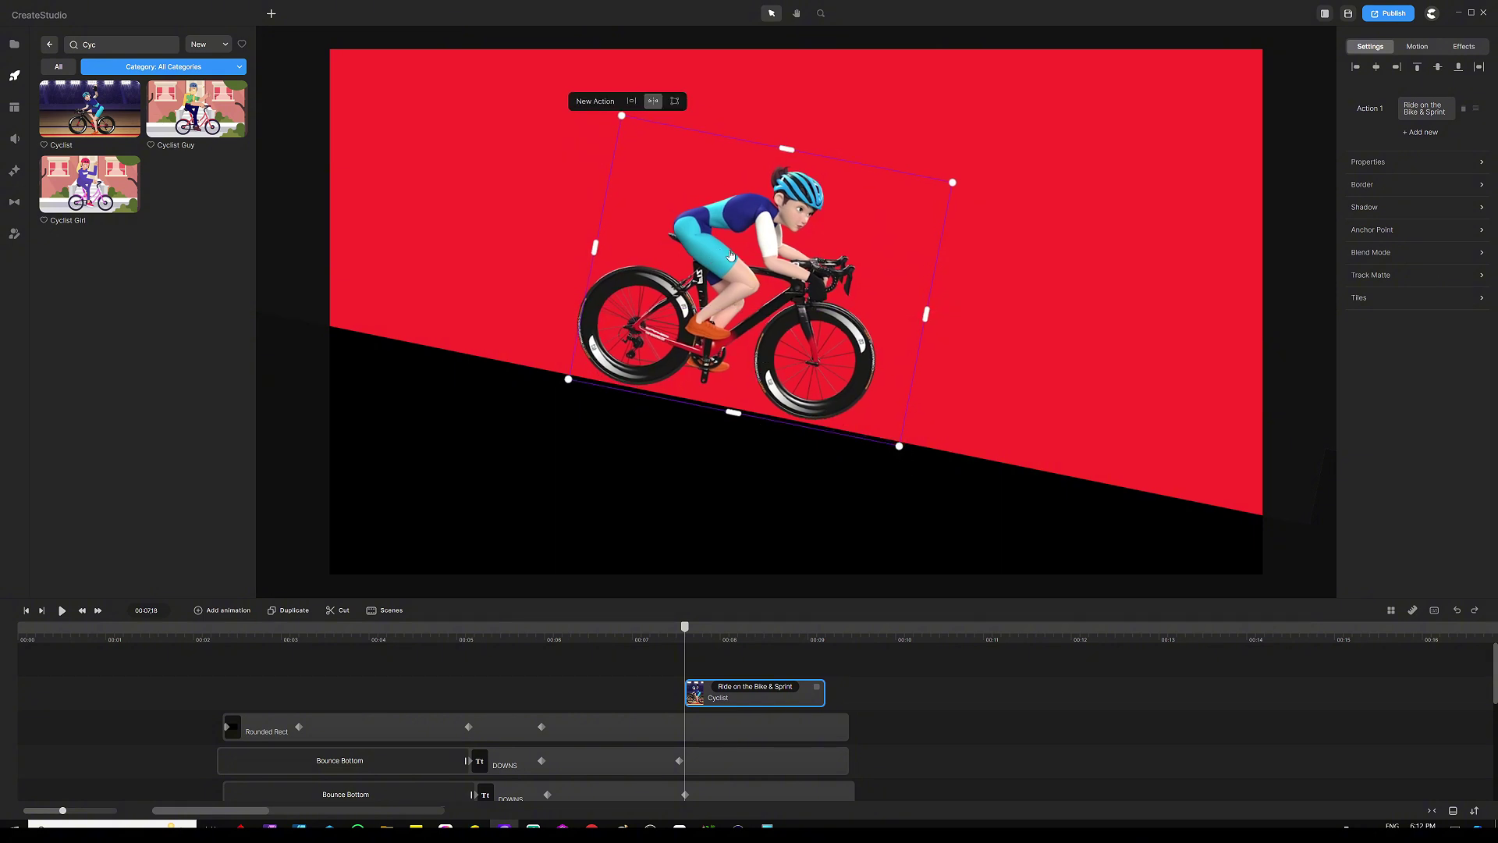
left_click_drag(731, 255, 732, 259)
Extend the cyclist clip to about the rectangle clip's end and add a Position animation with Sine easing to it
left_click(802, 706)
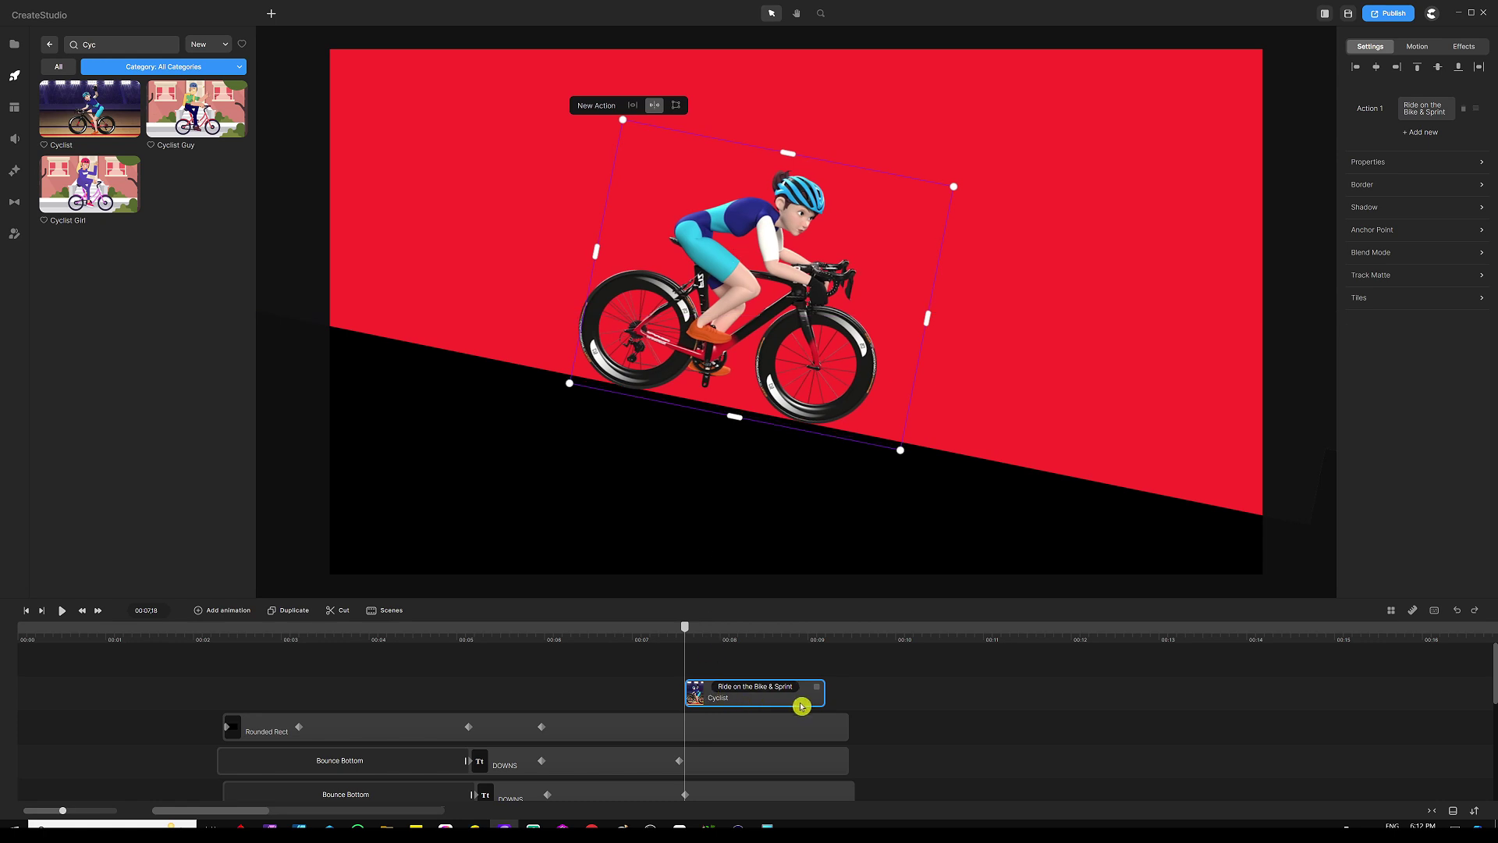
left_click_drag(814, 689, 830, 687)
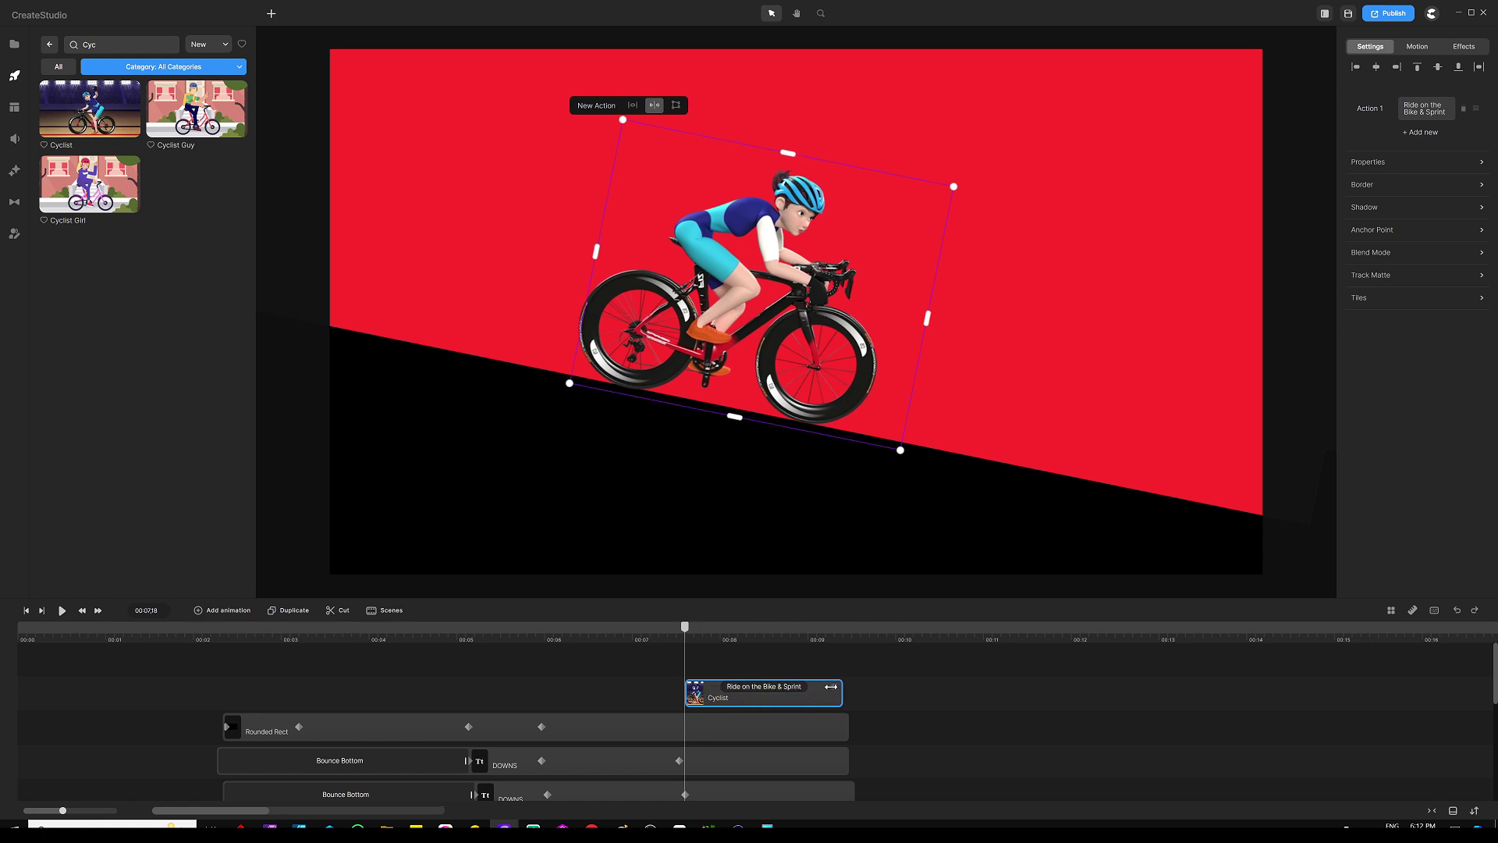
left_click(761, 687)
left_click(685, 656)
left_click(700, 697)
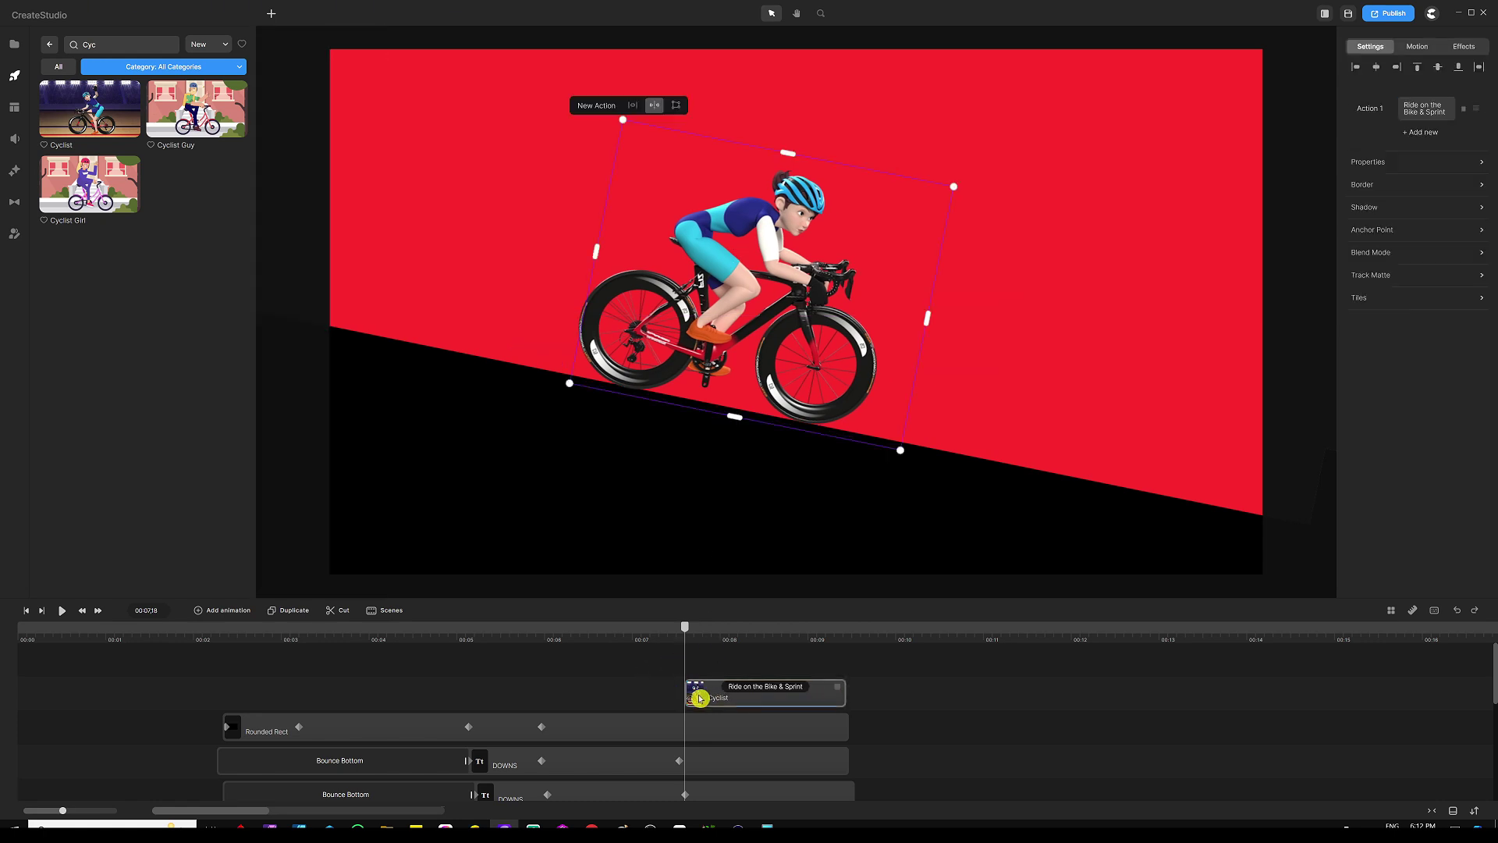
left_click(695, 647)
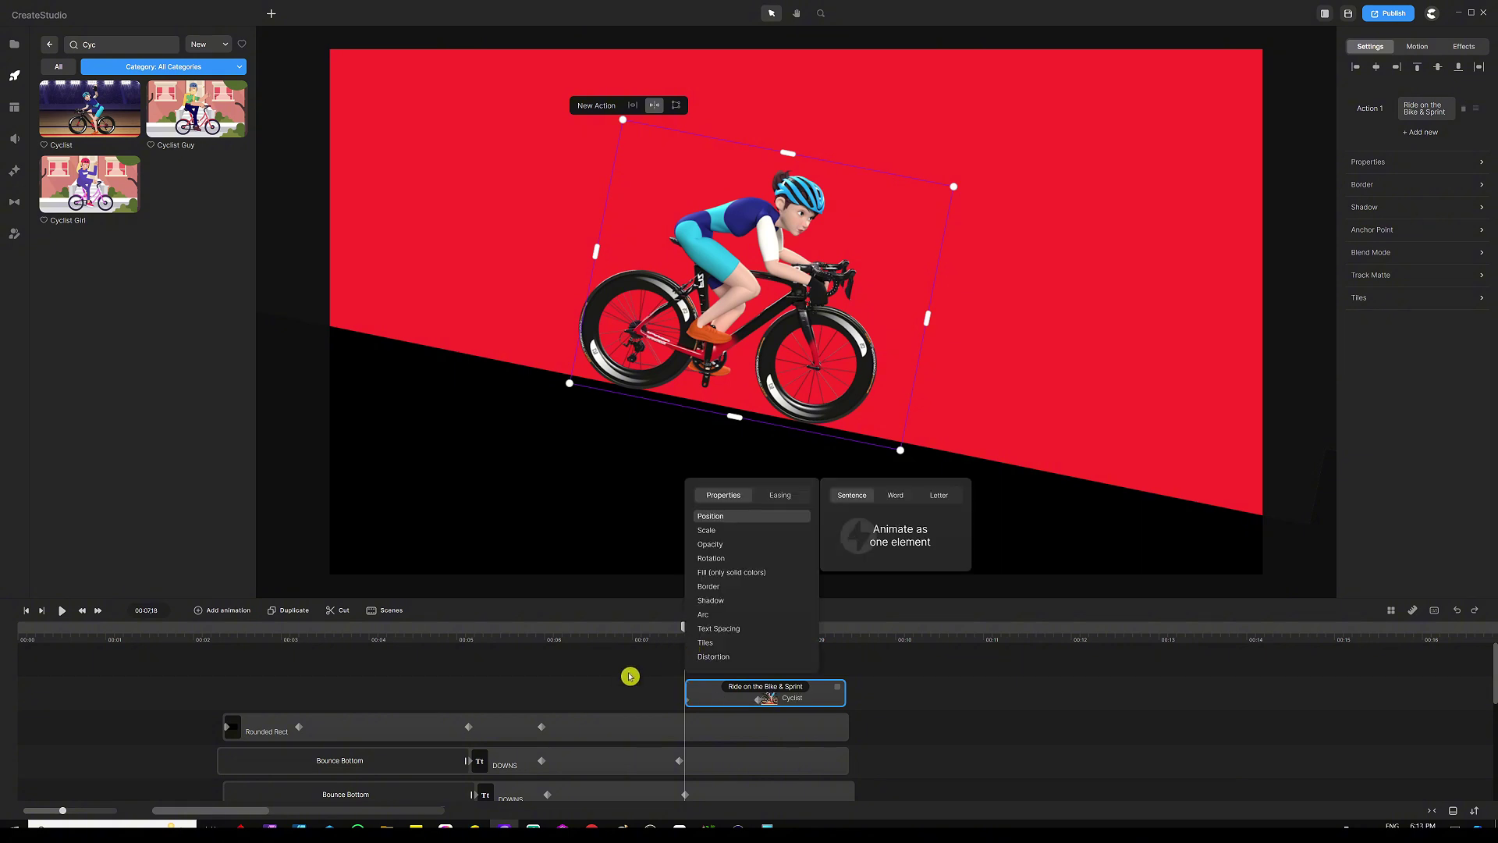
left_click(776, 497)
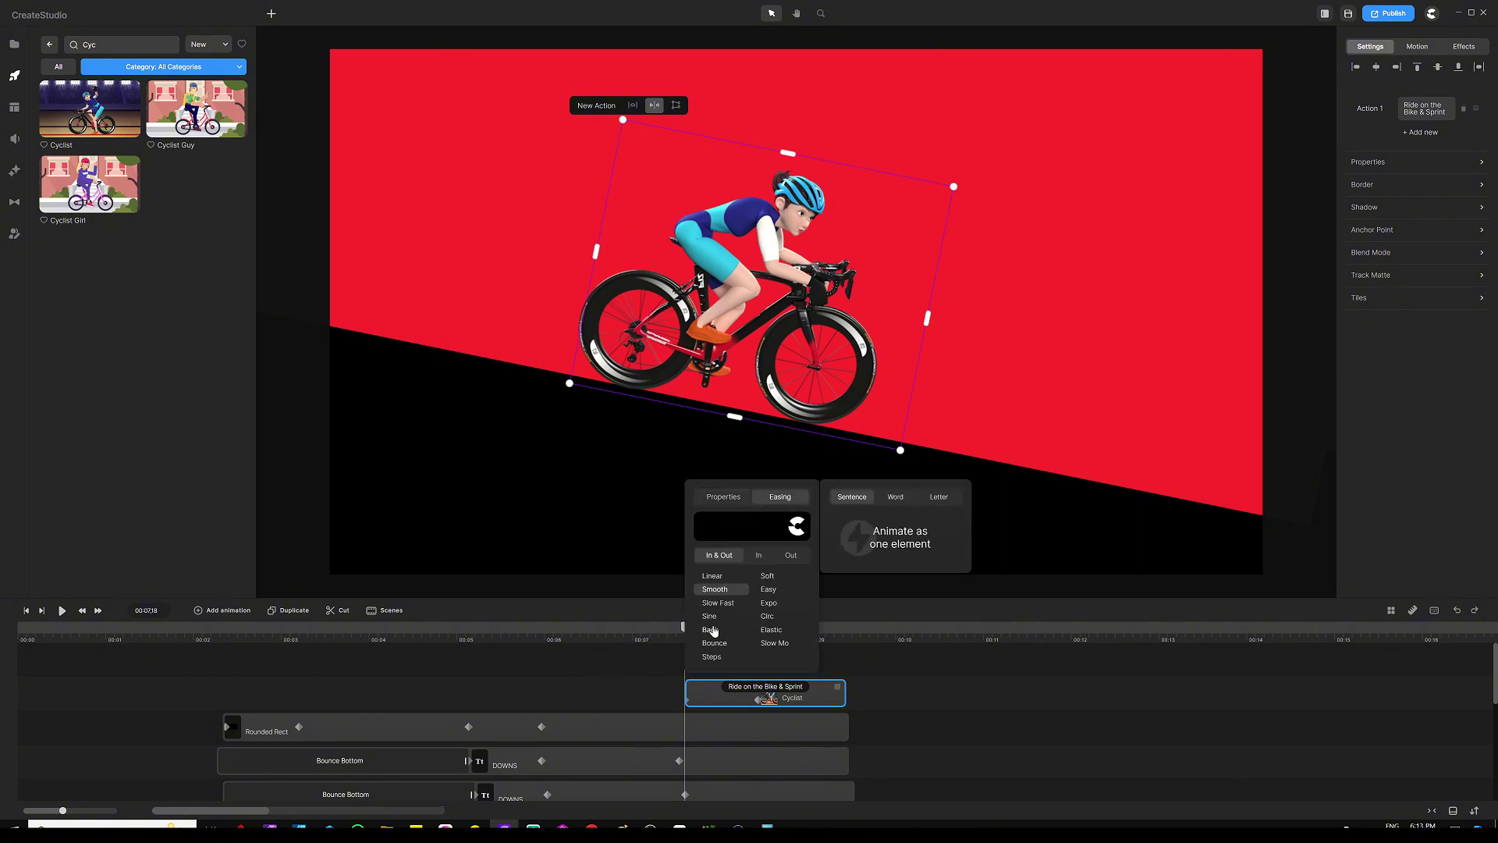
left_click(713, 617)
left_click(637, 685)
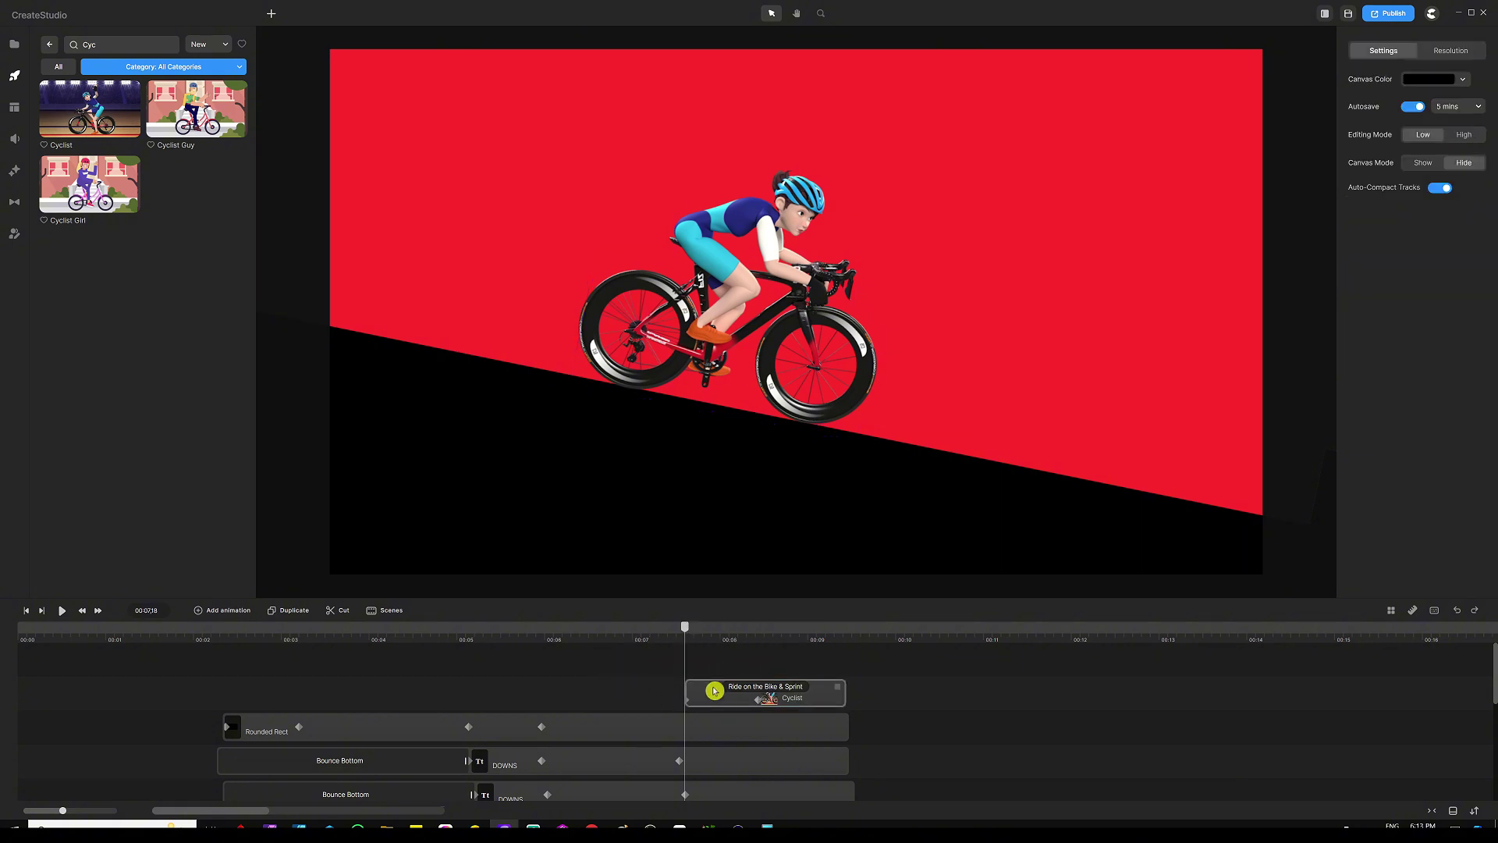
At the cyclist's first position keyframe, place it up the slope, just outside the canvas's left edge
left_click(719, 702)
left_click(662, 692)
left_click(810, 378)
scroll(868, 298, "down", 3)
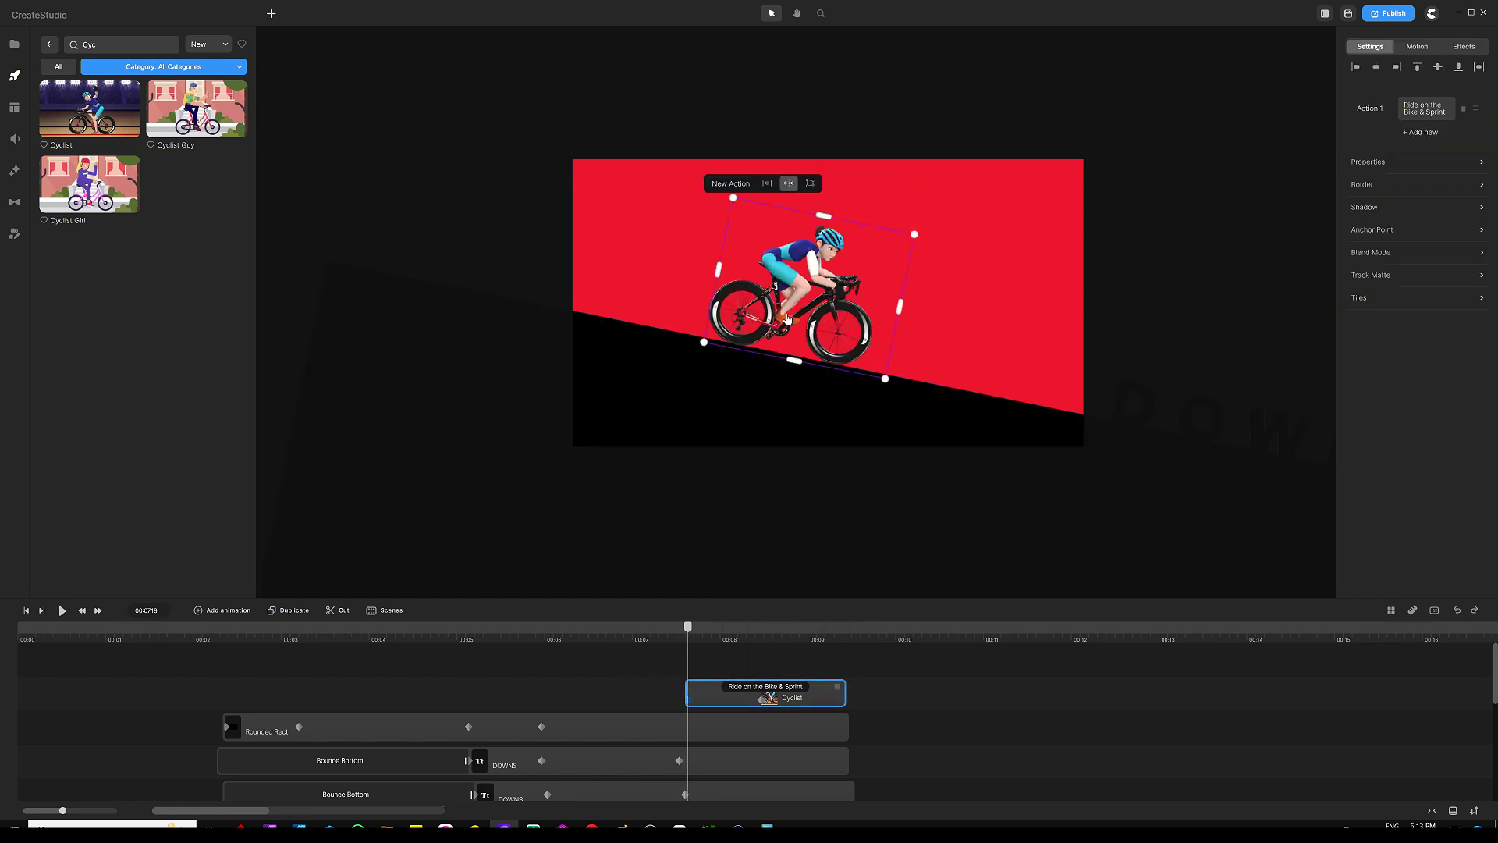
left_click_drag(853, 302, 495, 256)
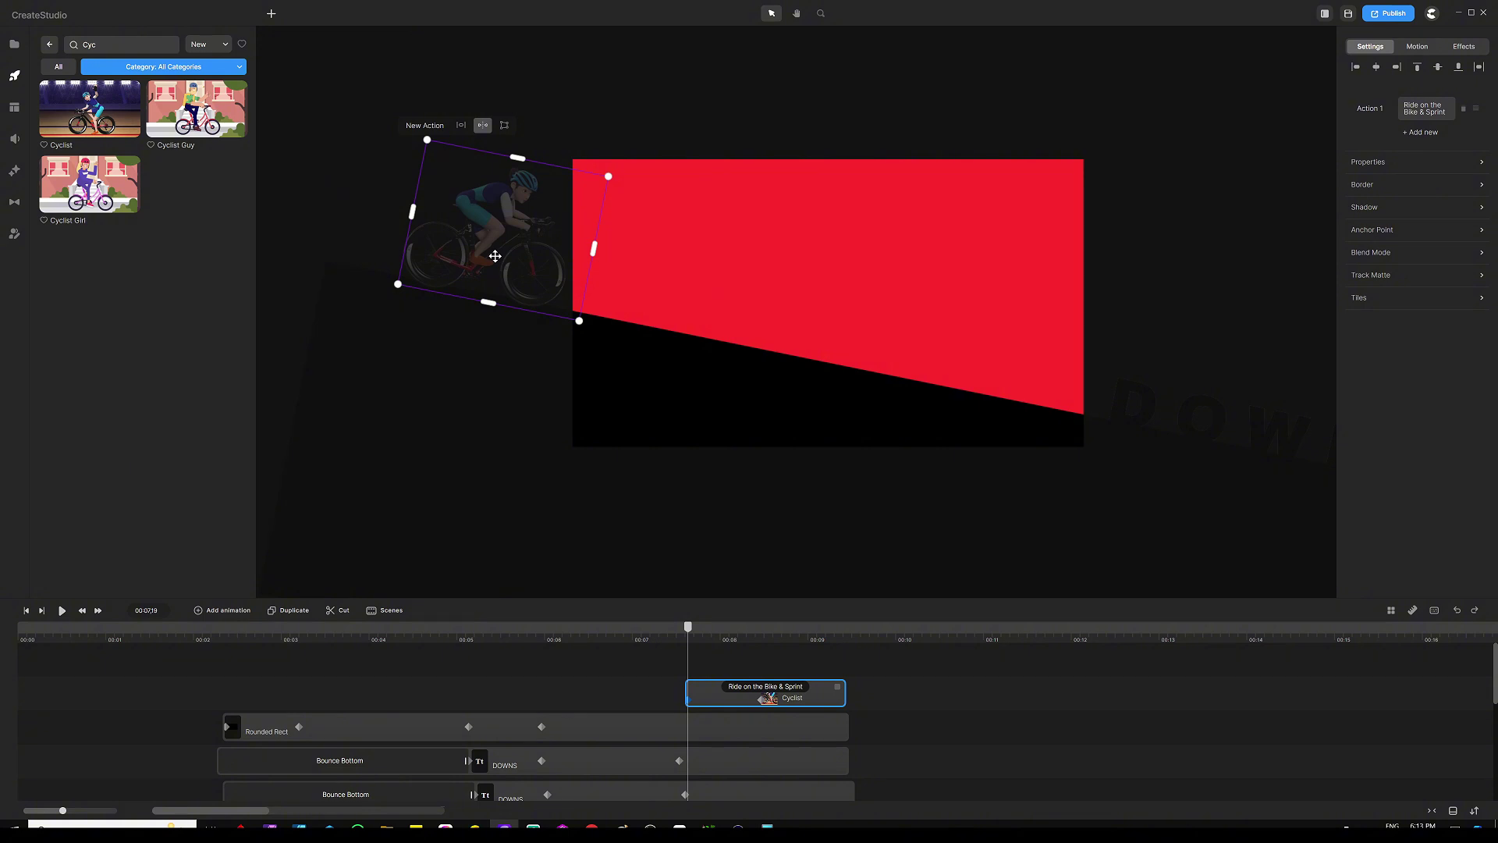
At the second keyframe, place the cyclist down the slope beyond the canvas's right edge and shift that keyframe near the clip's end
left_click(762, 690)
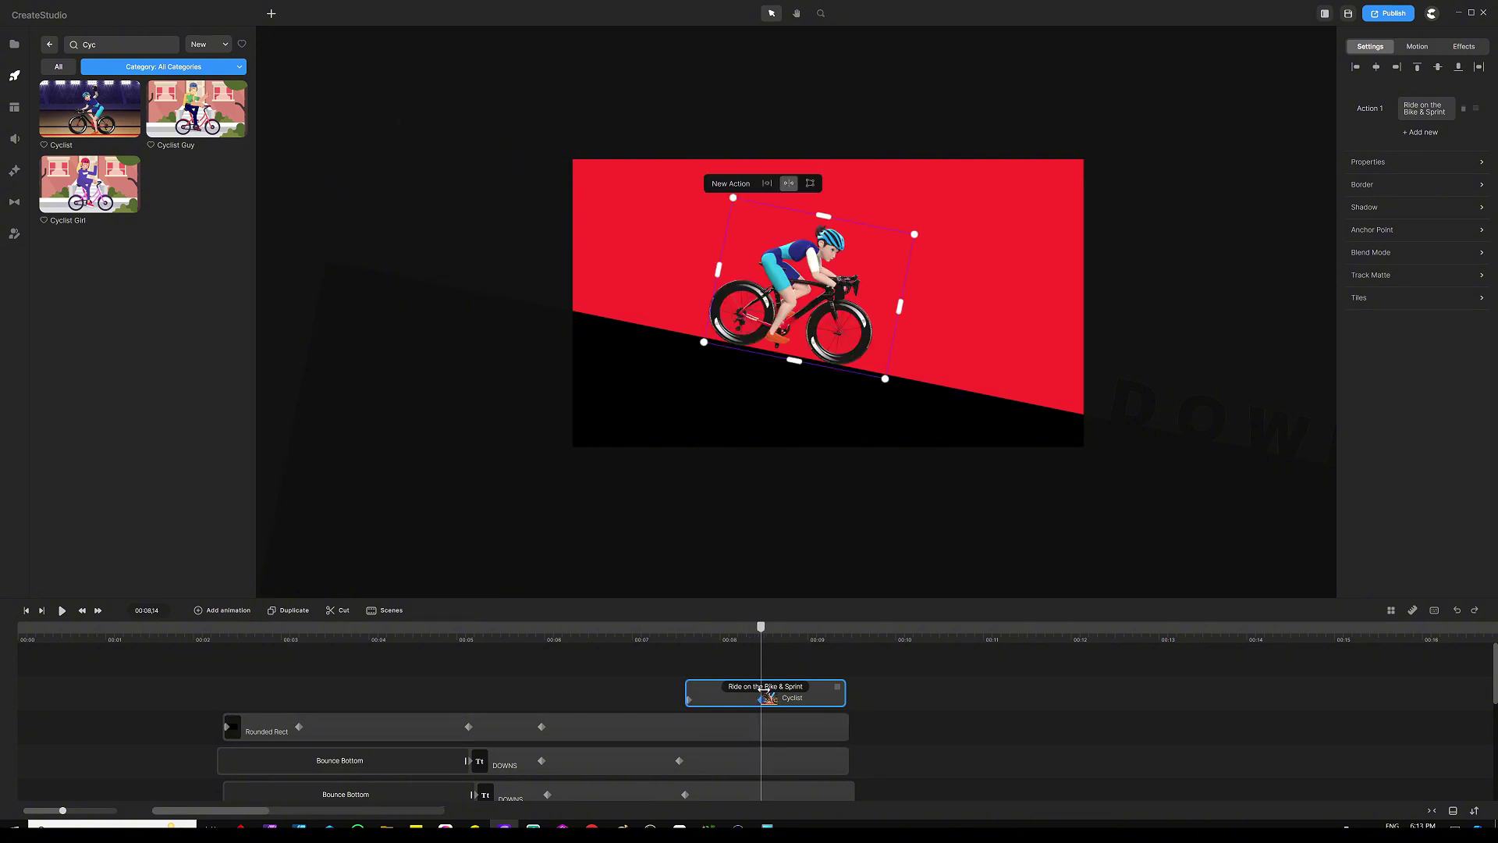
left_click_drag(832, 337, 1173, 384)
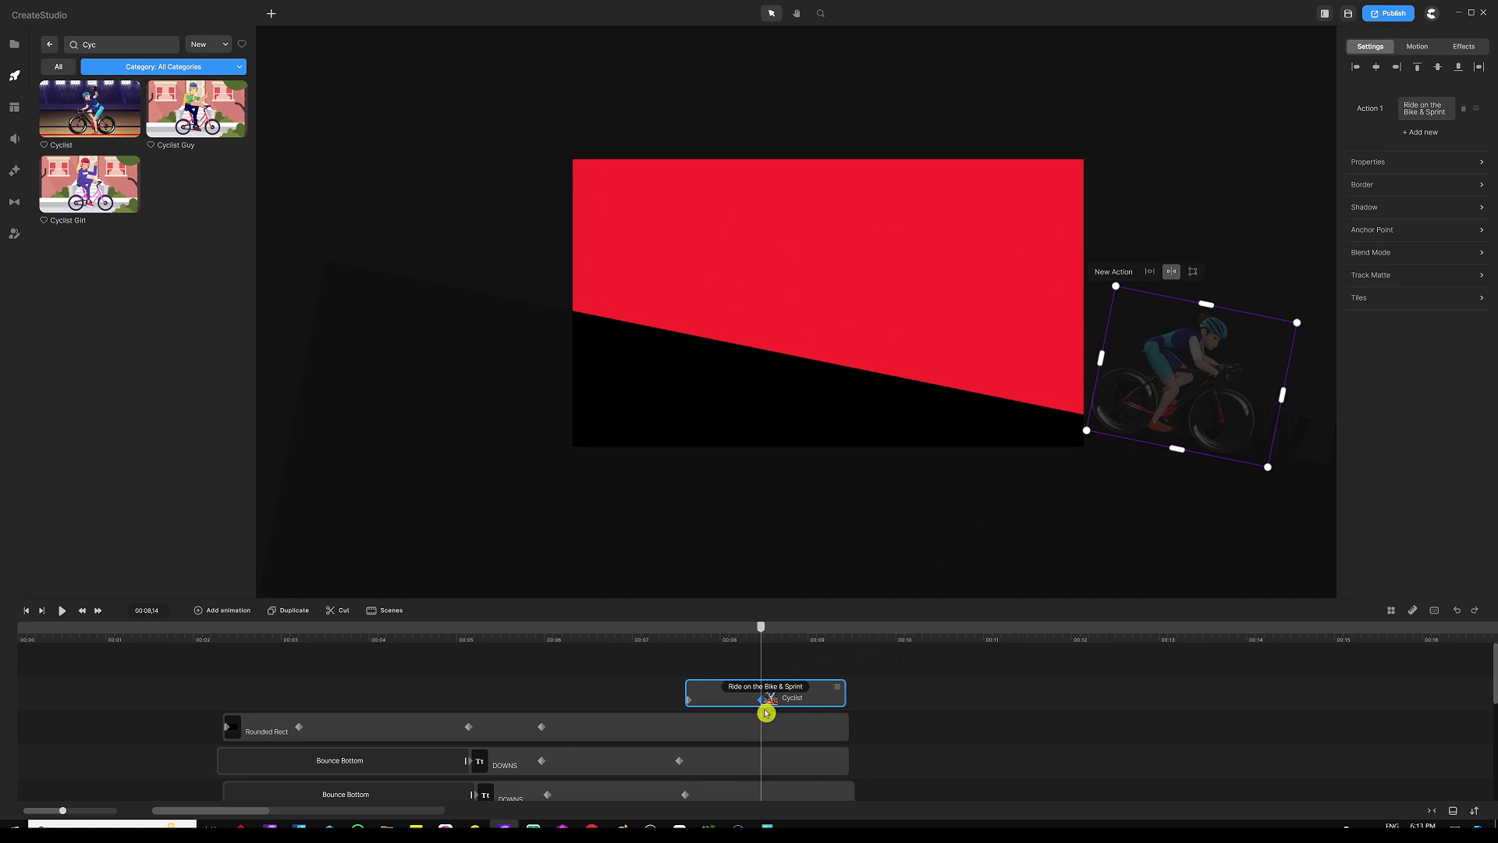
left_click_drag(762, 700, 829, 704)
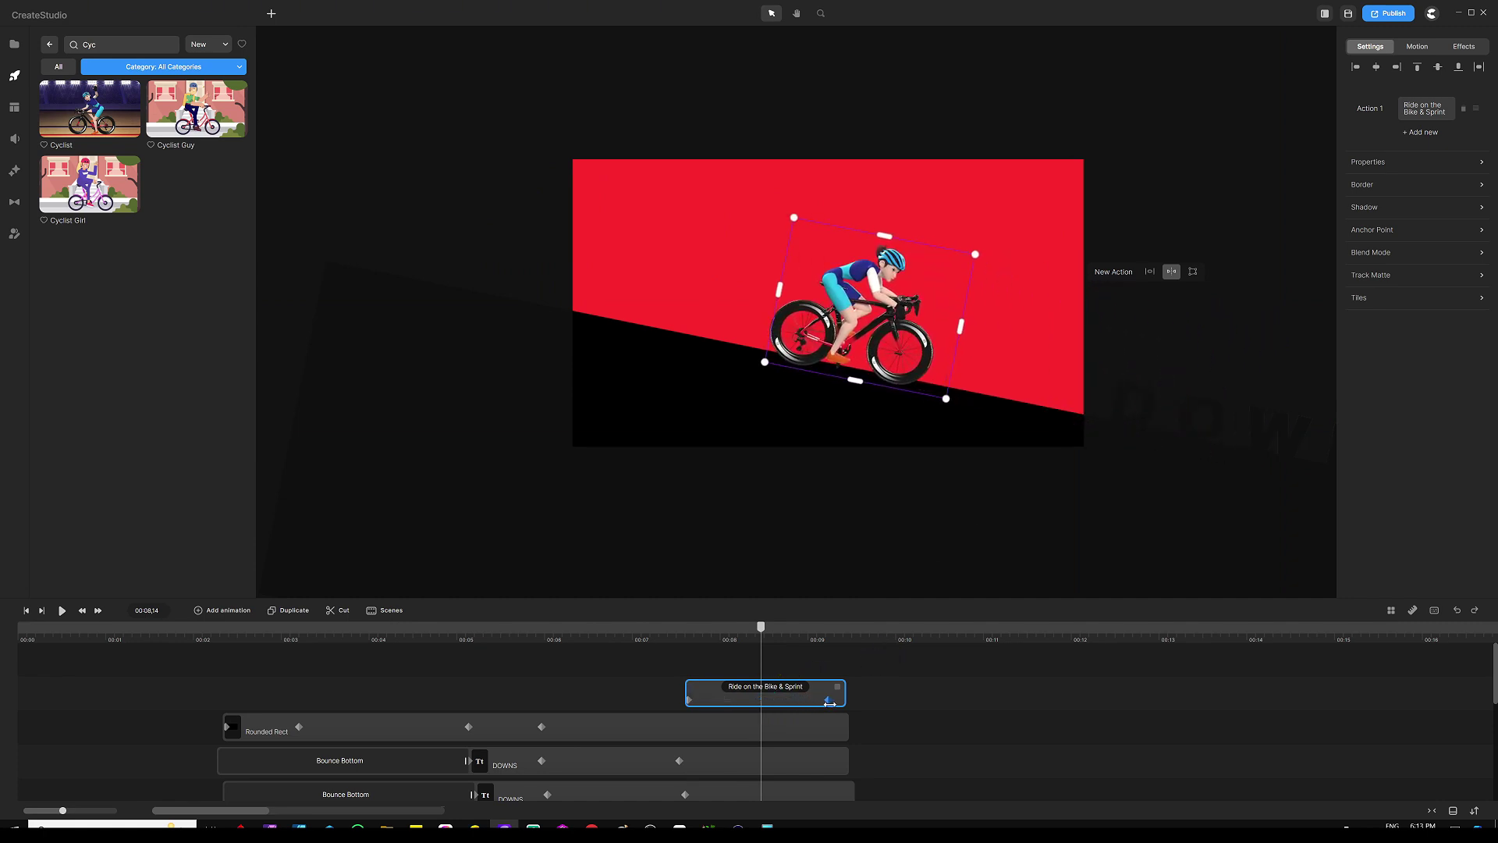
Play back and scrub through the cyclist's ride down the slope
left_click(625, 647)
scroll(776, 650, "down", 3)
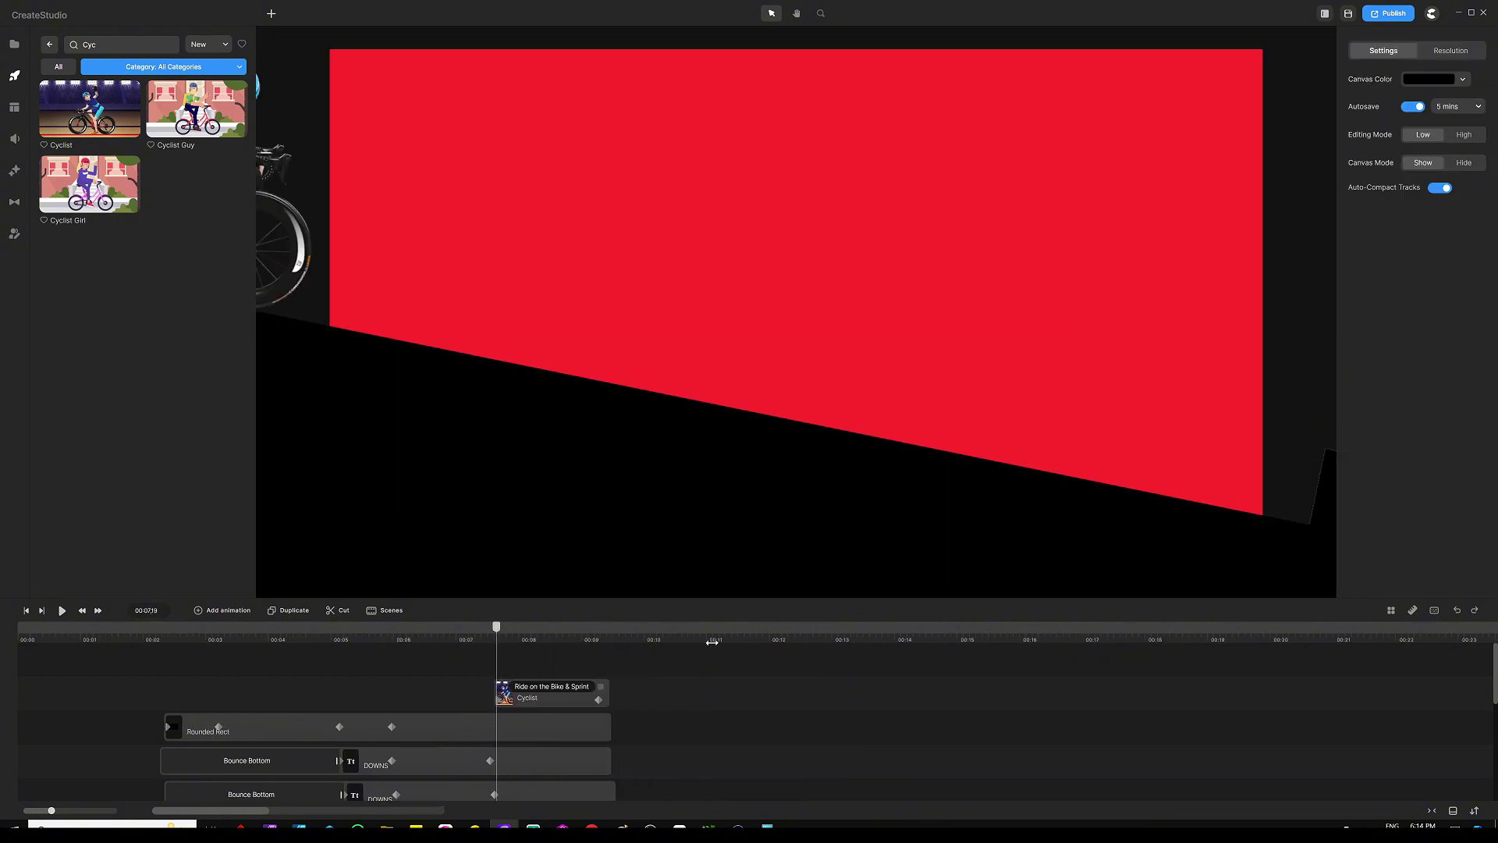
key("space")
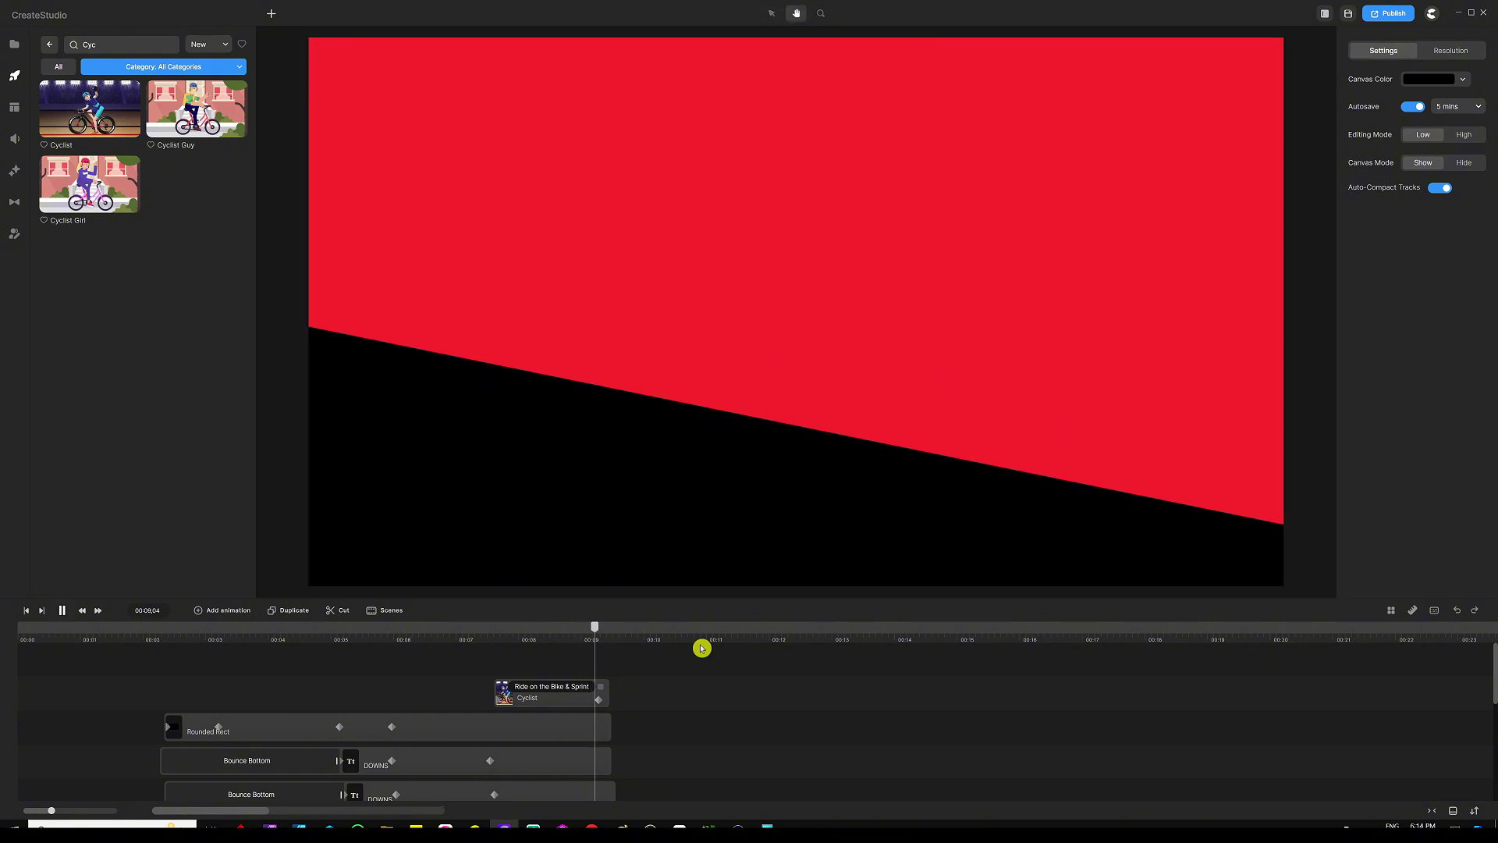
left_click(531, 642)
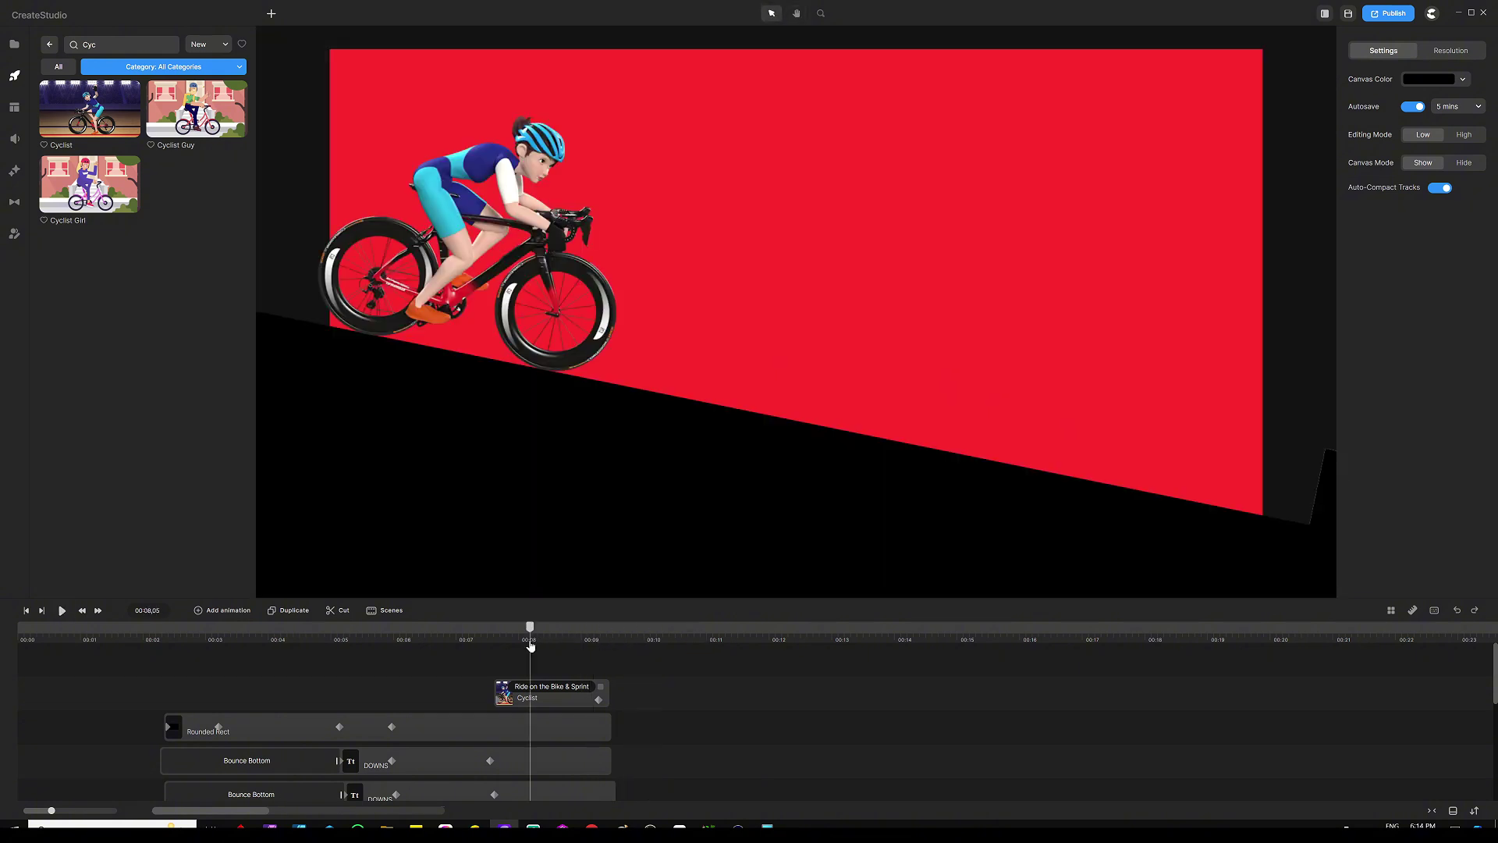
left_click_drag(531, 644, 616, 660)
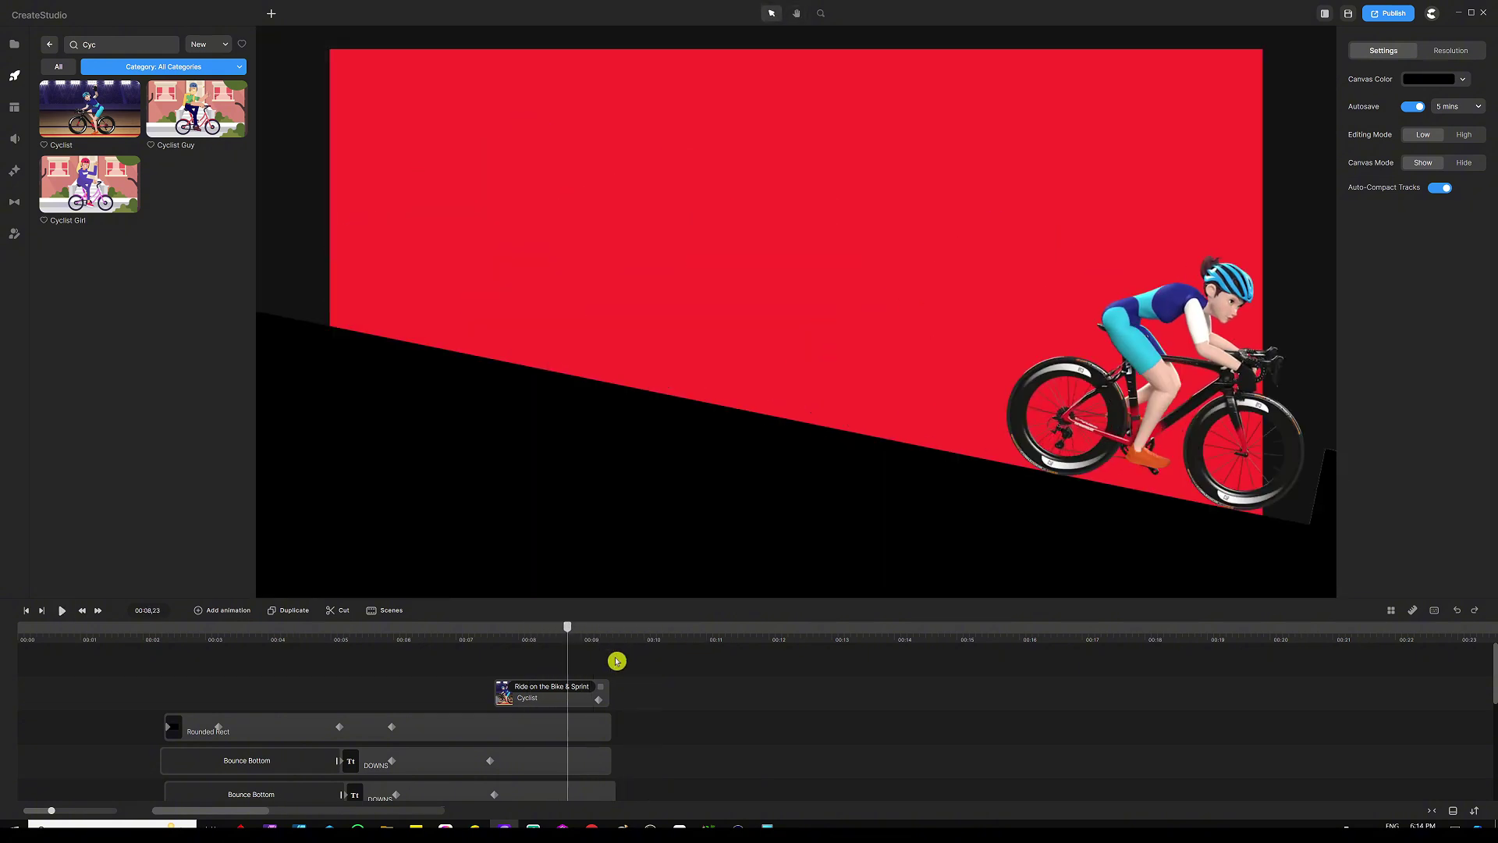